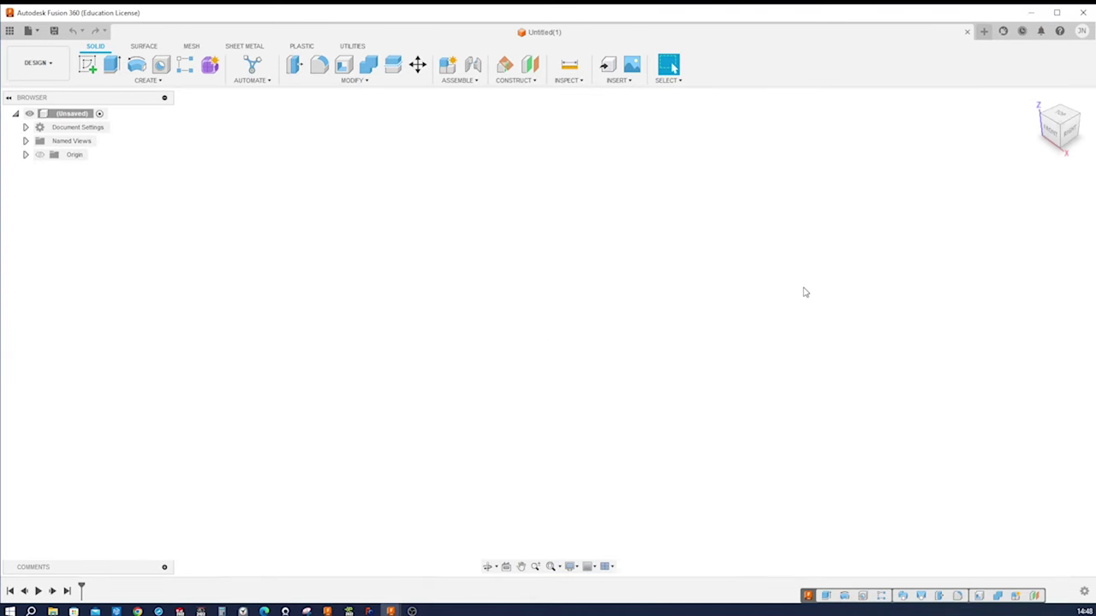
Start a new sketch on the front (XZ) origin plane
key("s")
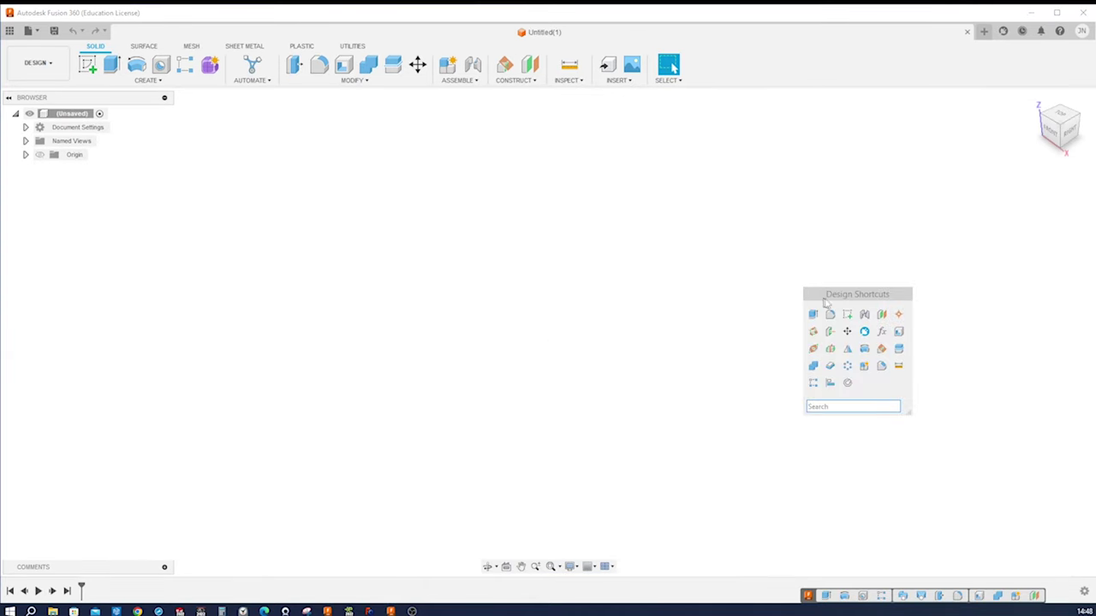
left_click(846, 314)
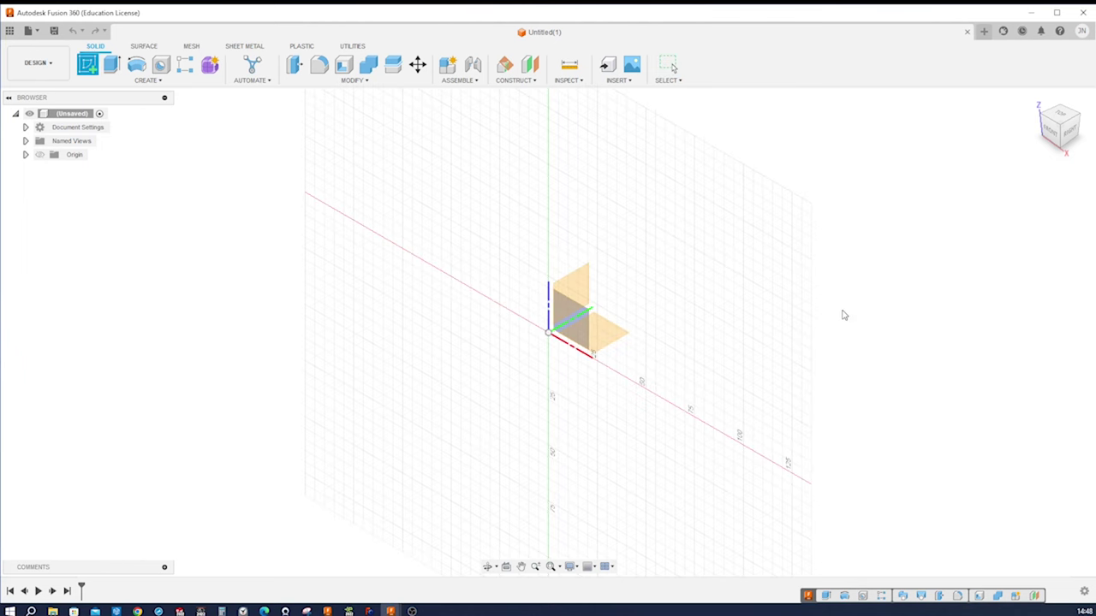
left_click(585, 324)
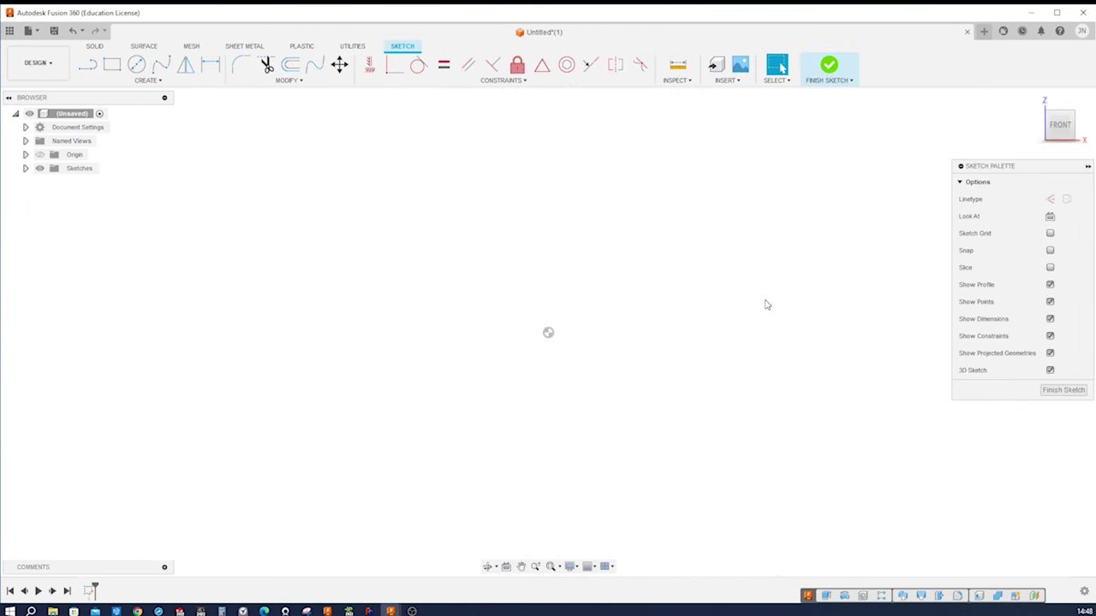
Draw a centre rectangle on the origin, about 144 mm wide, as the base profile
key("s")
left_click(791, 346)
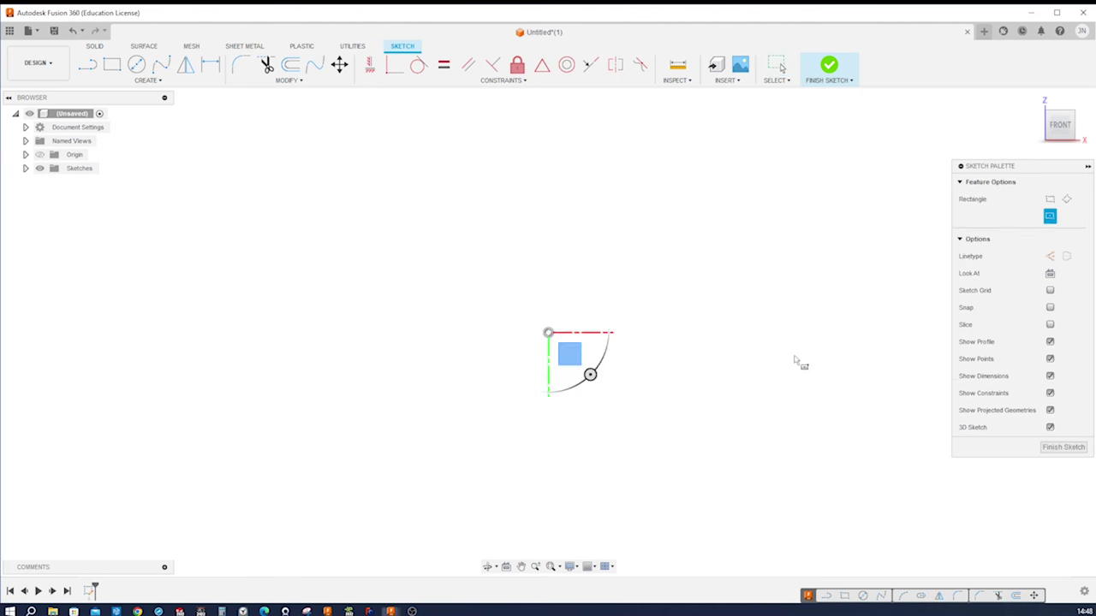
left_click(548, 333)
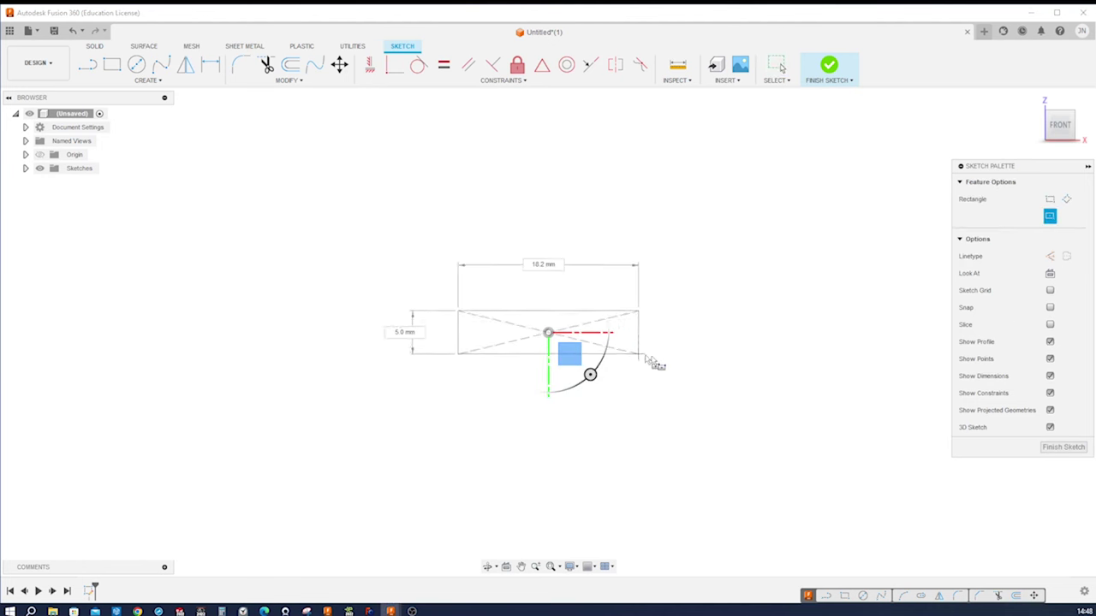
left_click(746, 370)
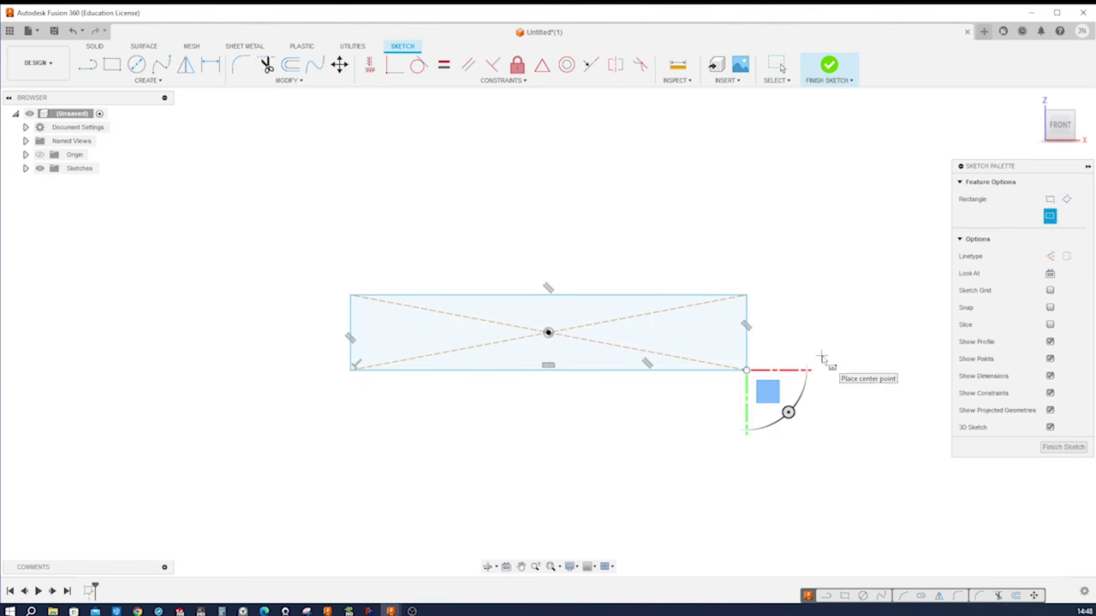
key("Escape")
Dimension the base rectangle 122 mm wide and 12 mm high
key("d")
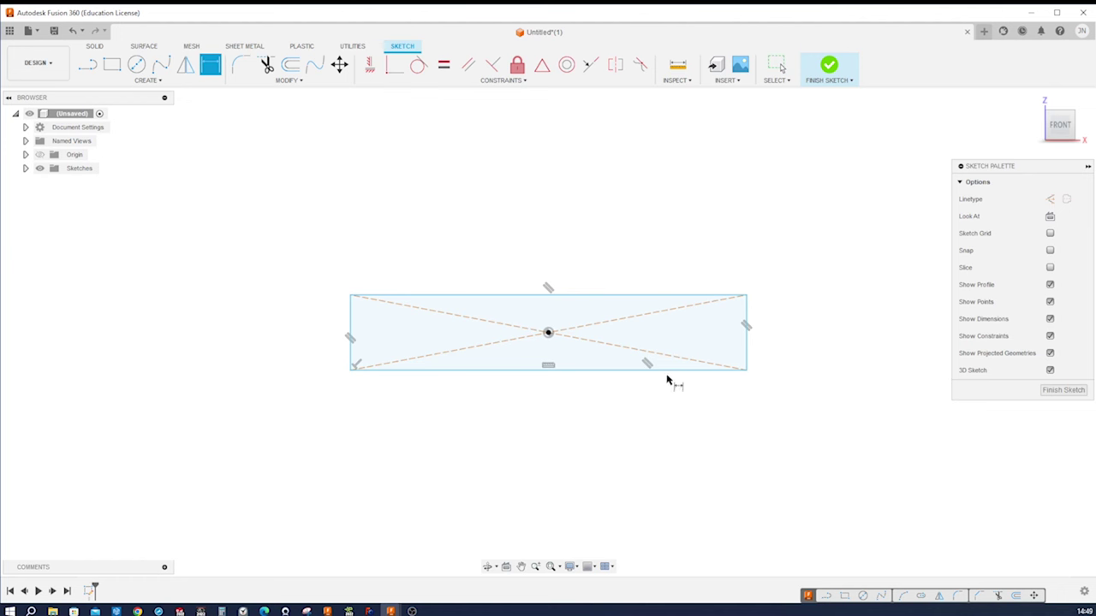
left_click(669, 375)
left_click(665, 402)
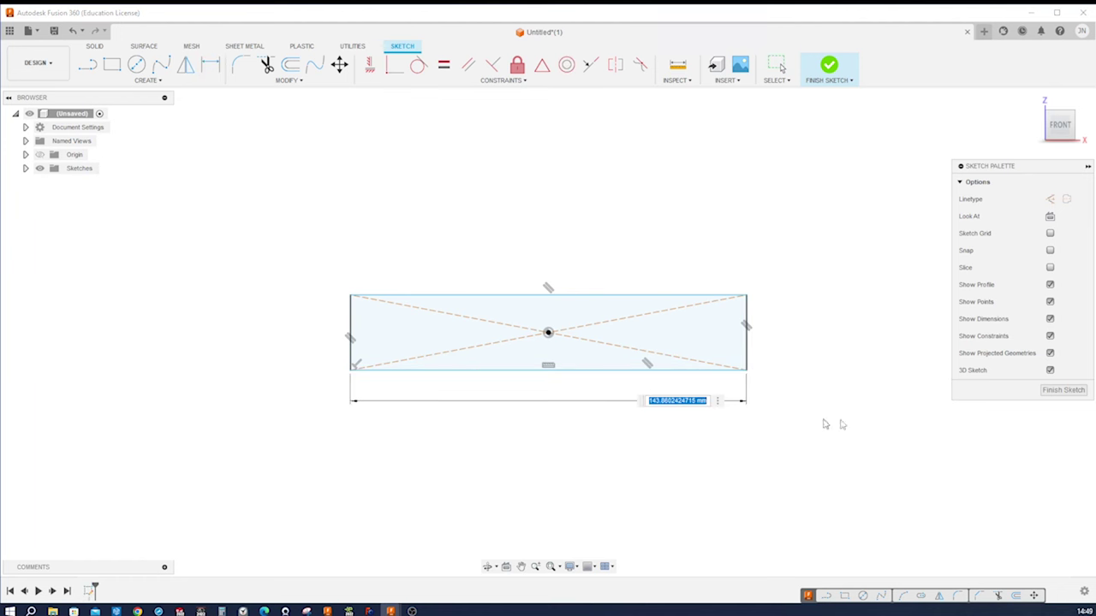
type("122")
key("Return")
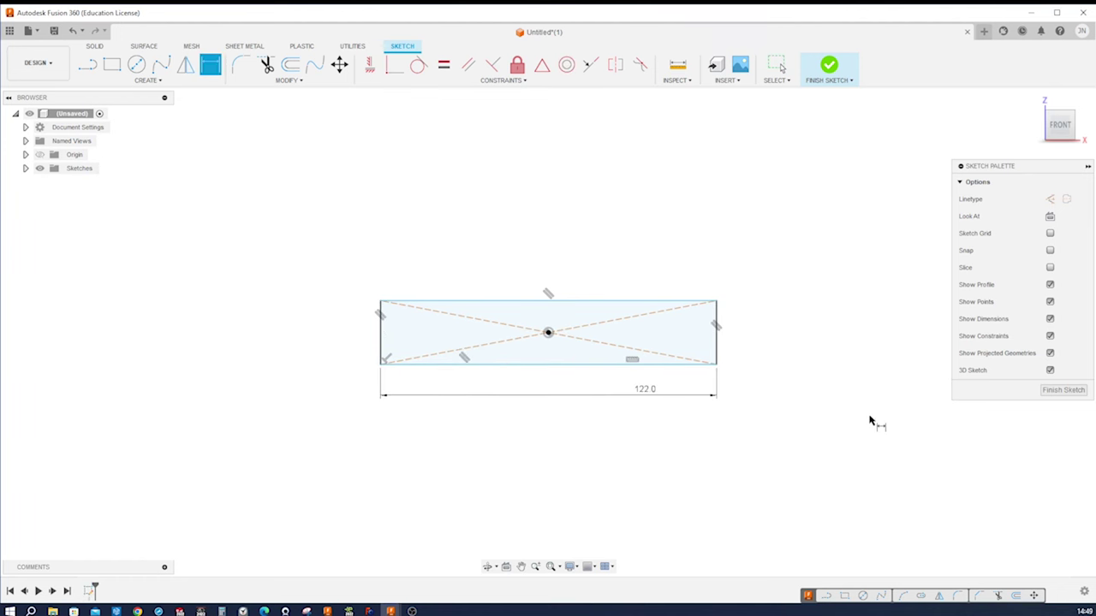
left_click(383, 347)
left_click(358, 344)
type("12")
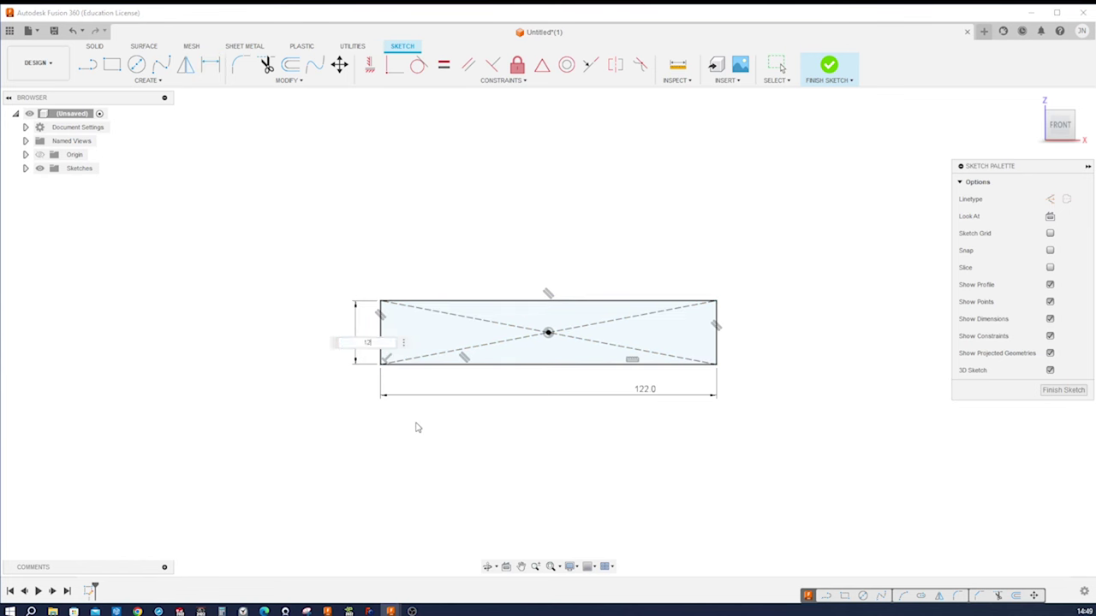
key("Return")
Draw a tall two-point rectangle about 16 mm wide, rising to the left from the midpoint of the base's upper edge
key("s")
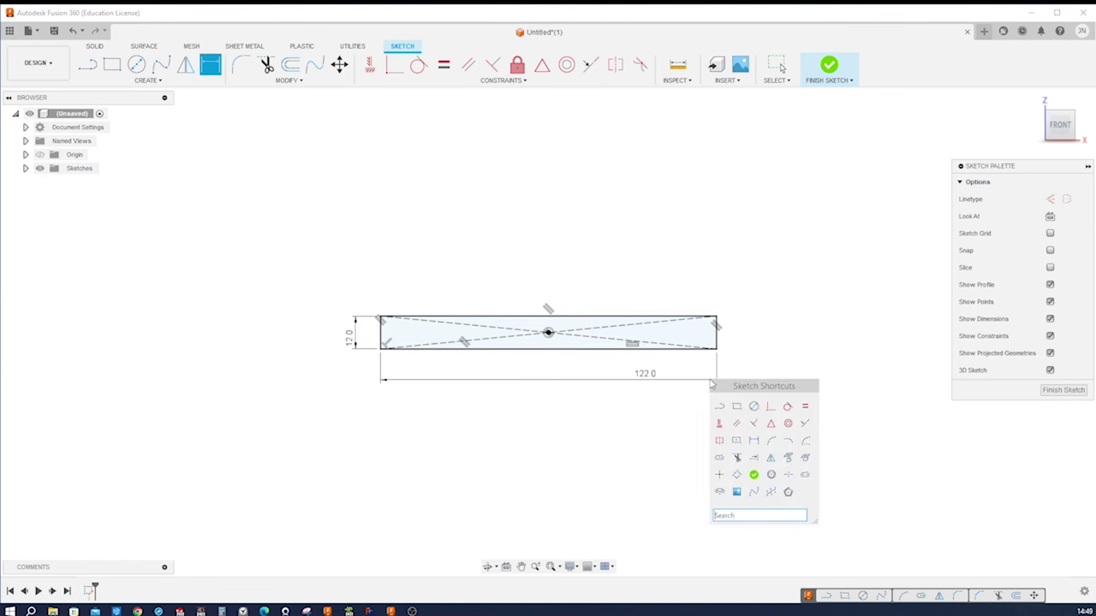
left_click(737, 408)
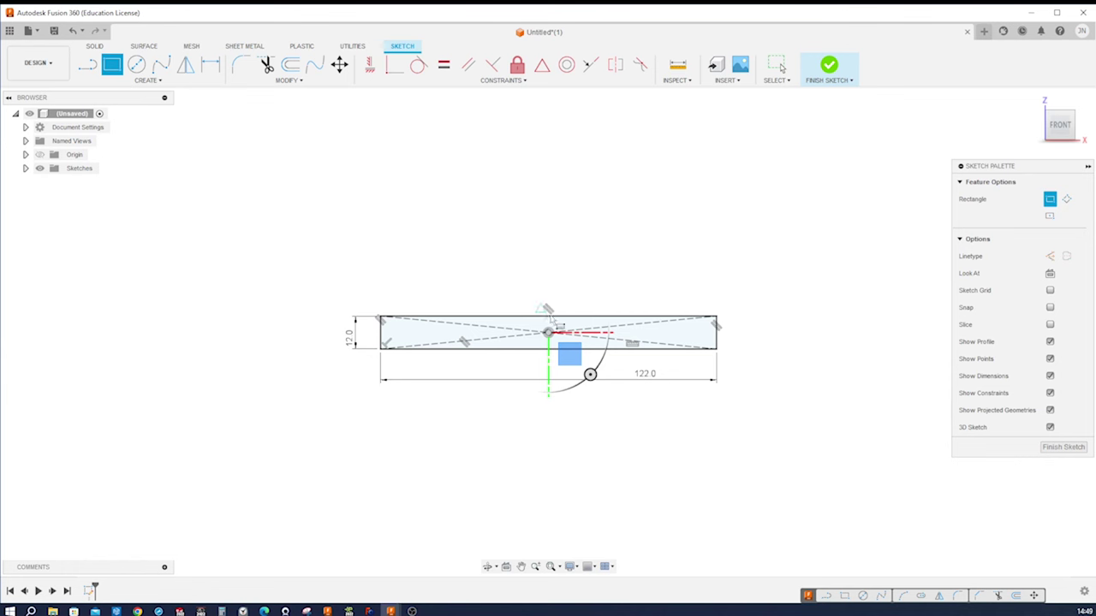
left_click(548, 316)
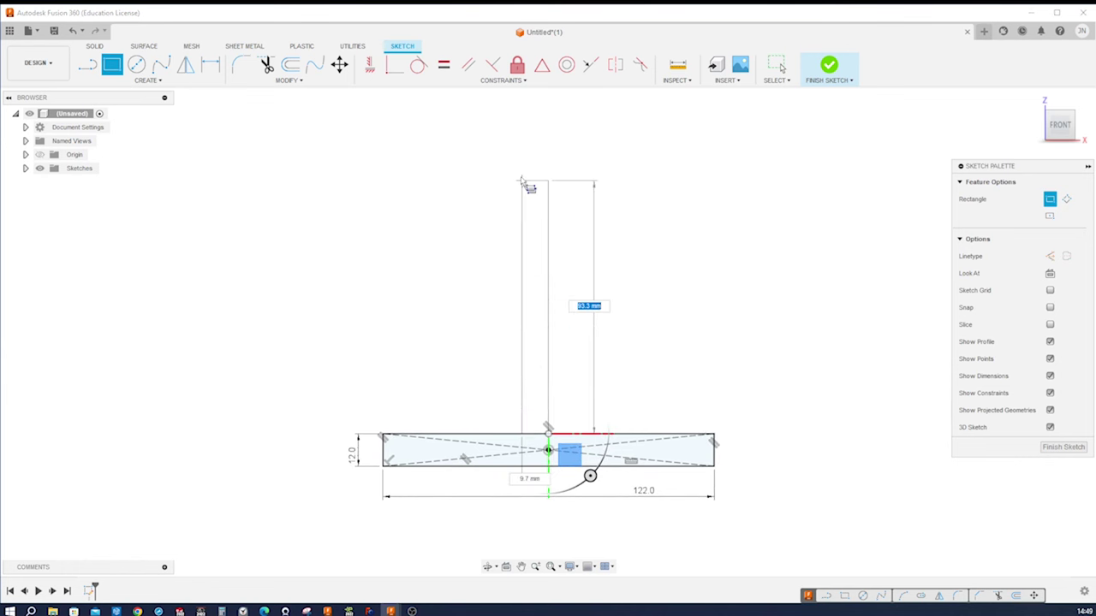
left_click(505, 127)
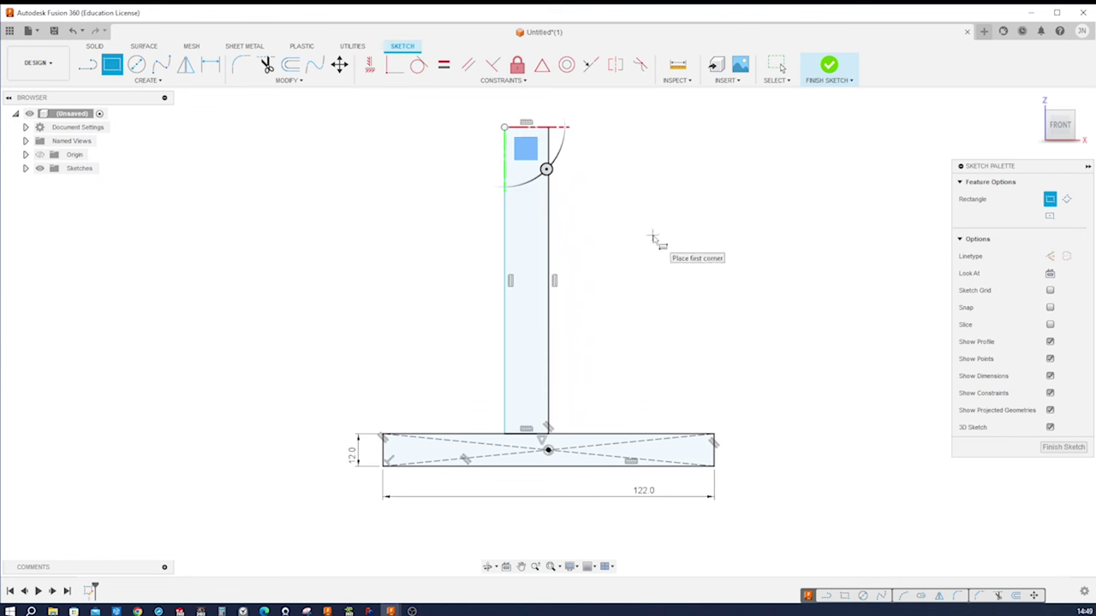
key("Escape")
Dimension the upright rectangle 16 mm wide and 166 mm high
key("d")
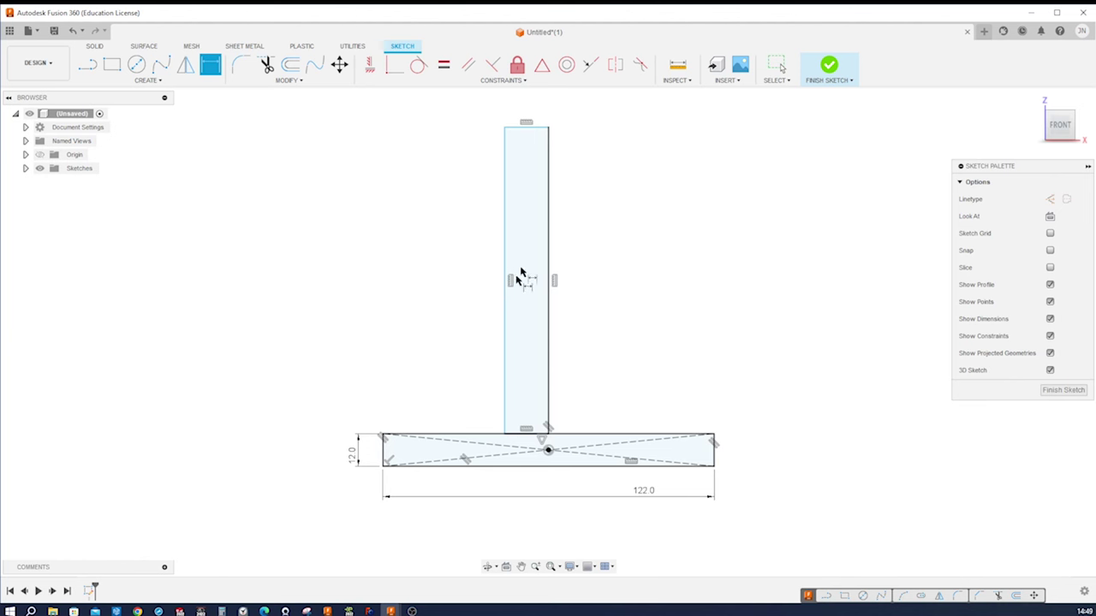
left_click(536, 127)
left_click(536, 110)
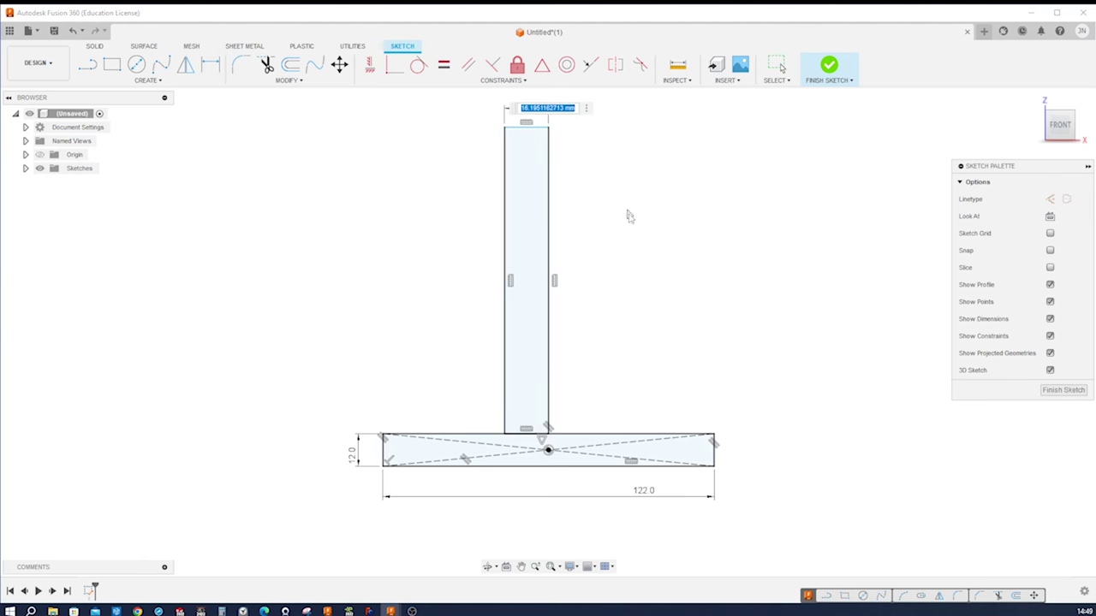
type("16")
key("Return")
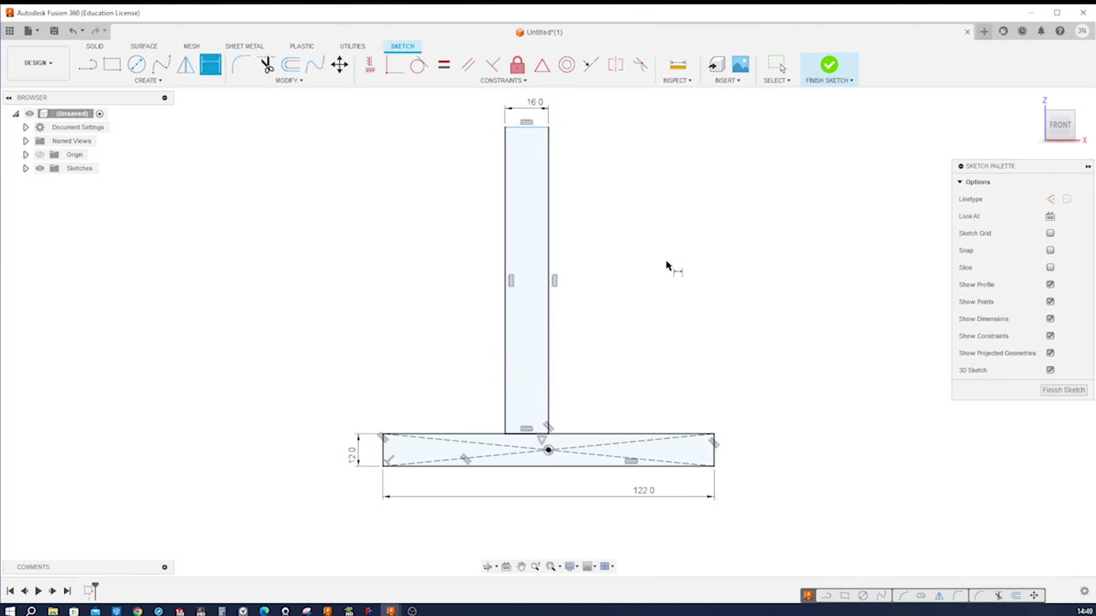
left_click(505, 311)
left_click(476, 311)
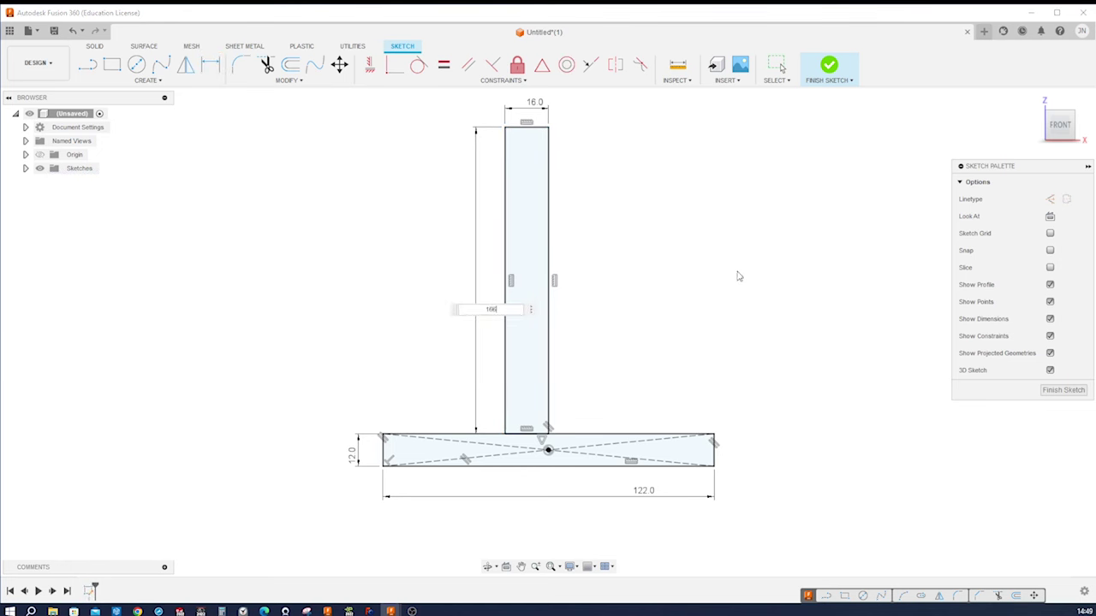
key("Return")
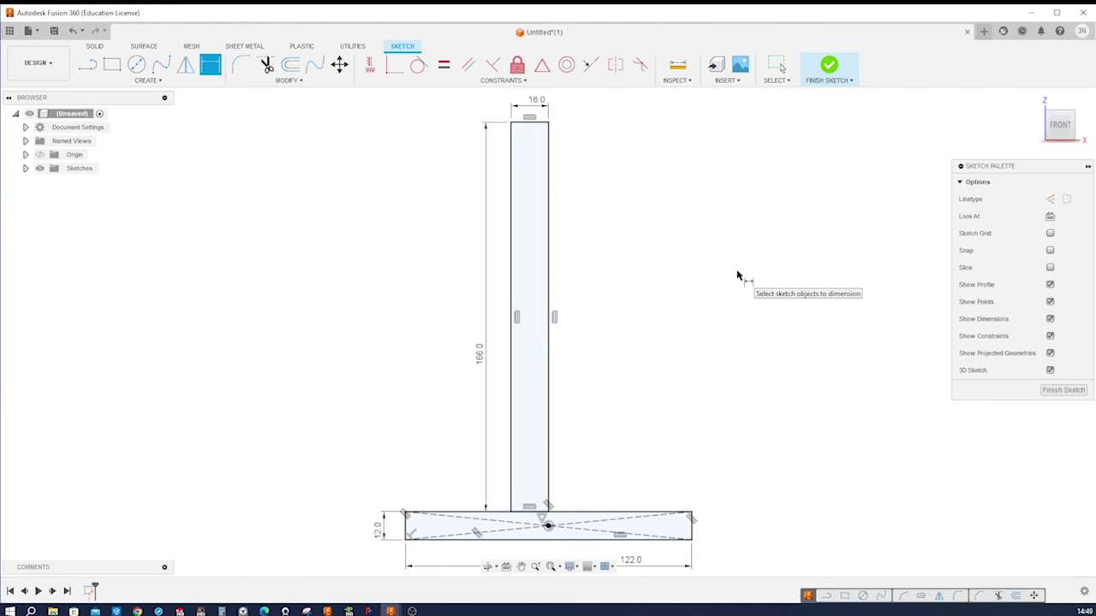
Draw three small two-point rectangles on the upright's right edge, near its foot, middle and top, the middle one about 15 mm wide
key("s")
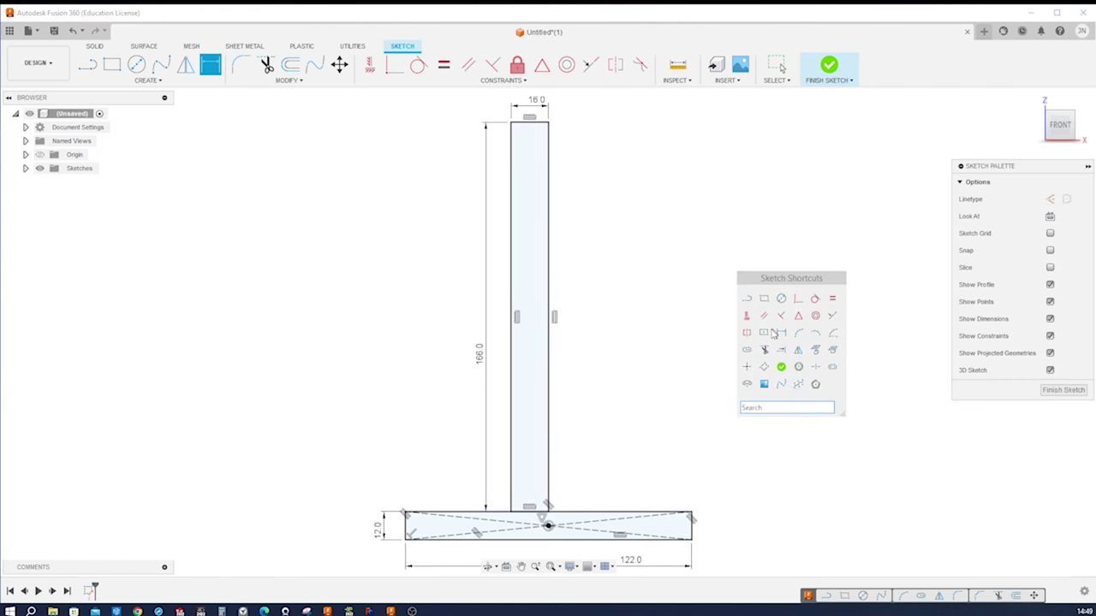
left_click(763, 299)
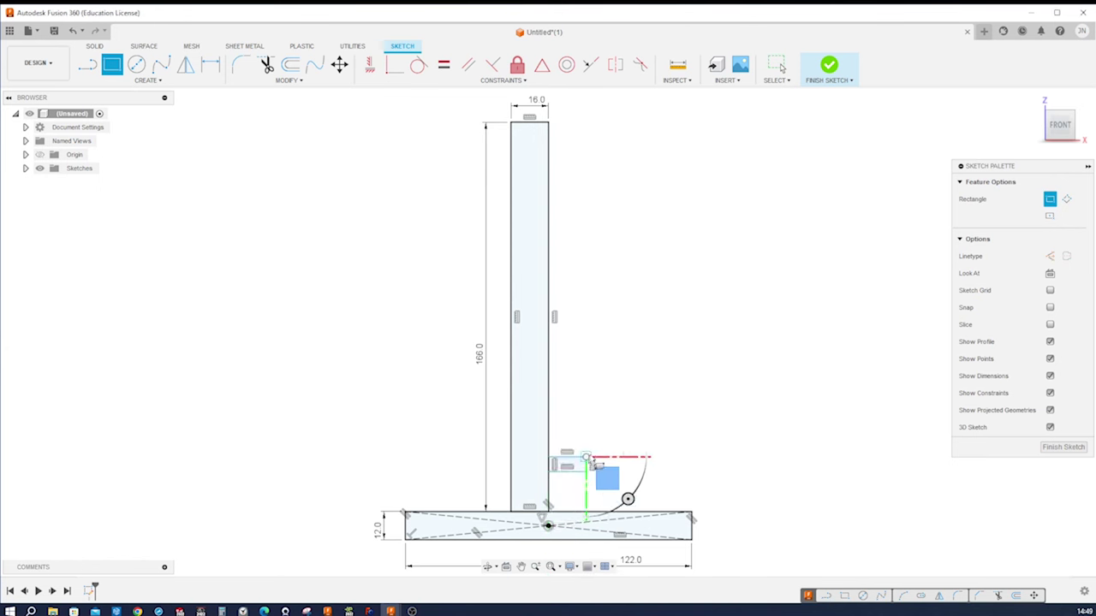
left_click(548, 328)
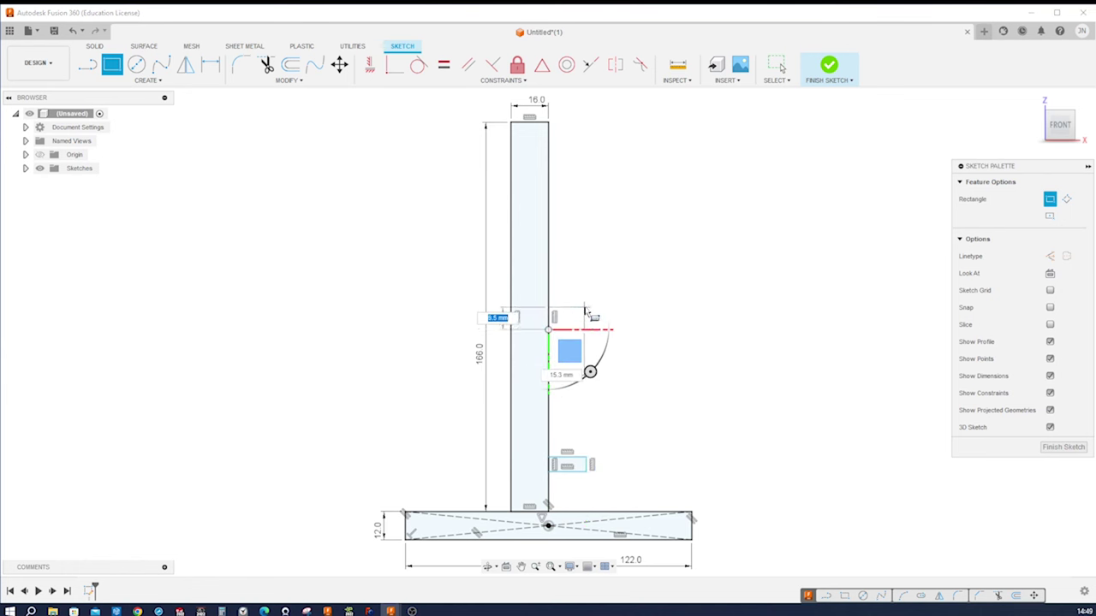
left_click(585, 308)
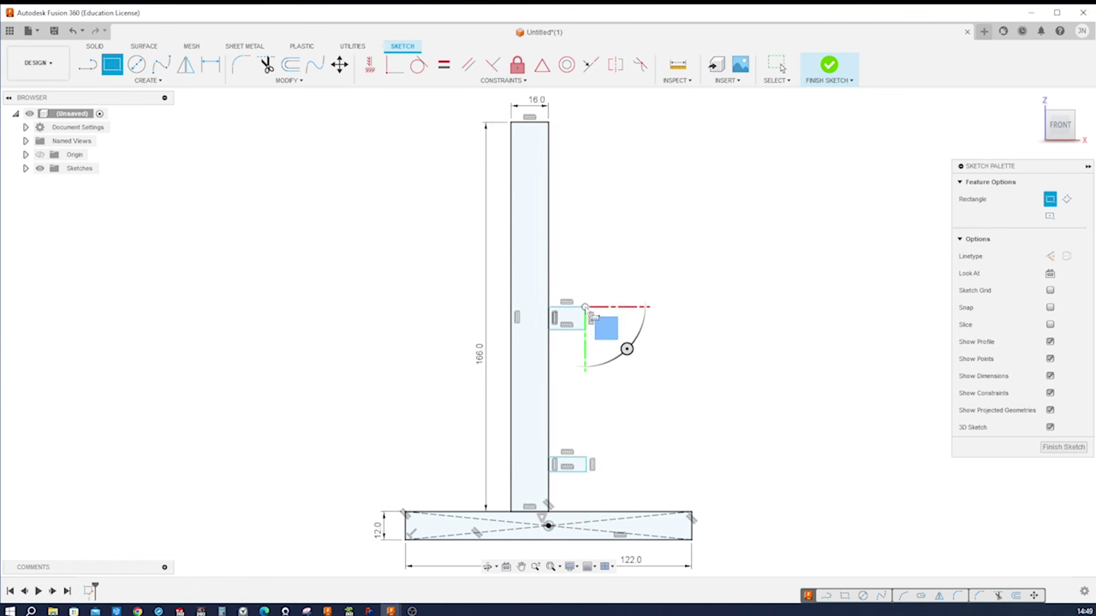
left_click(549, 161)
left_click(589, 134)
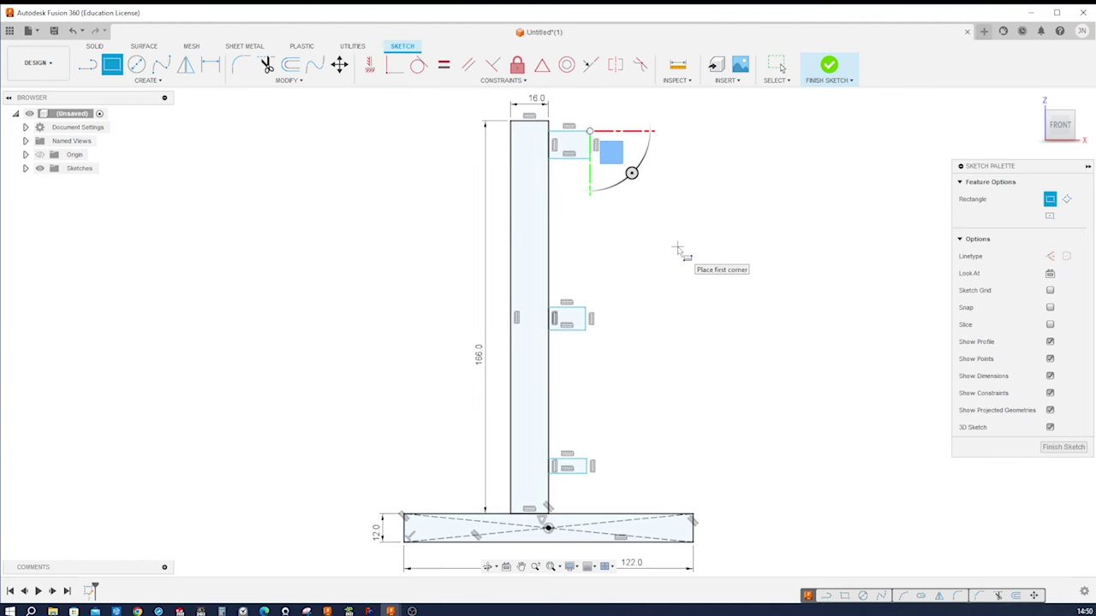
key("Escape")
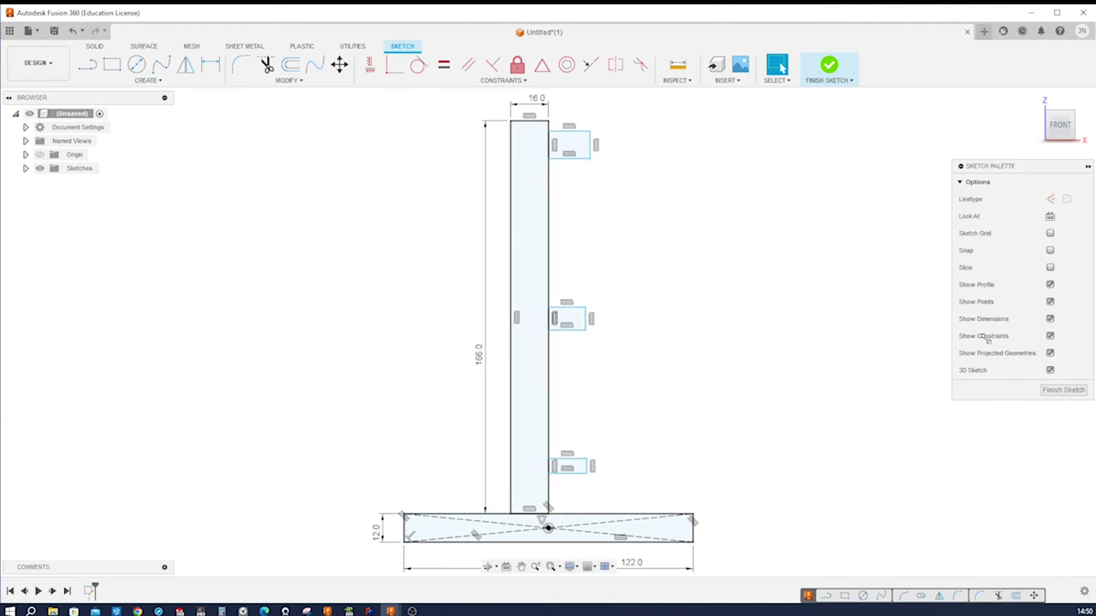
Hide the sketch constraint symbols and dimension the lowest small rectangle's lower edge 10 mm above the base
left_click(1051, 336)
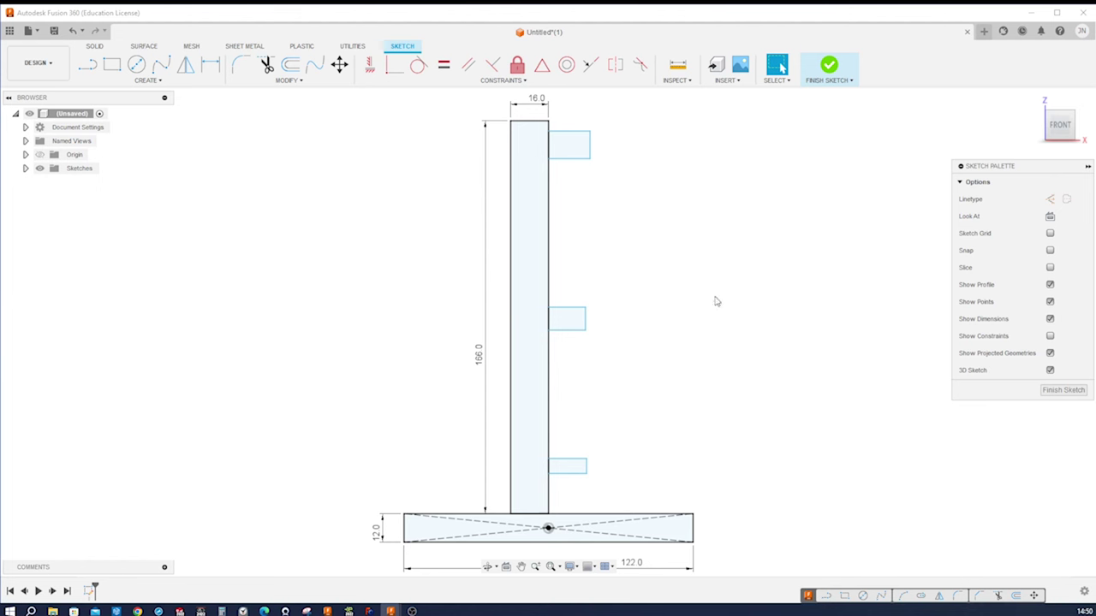
key("d")
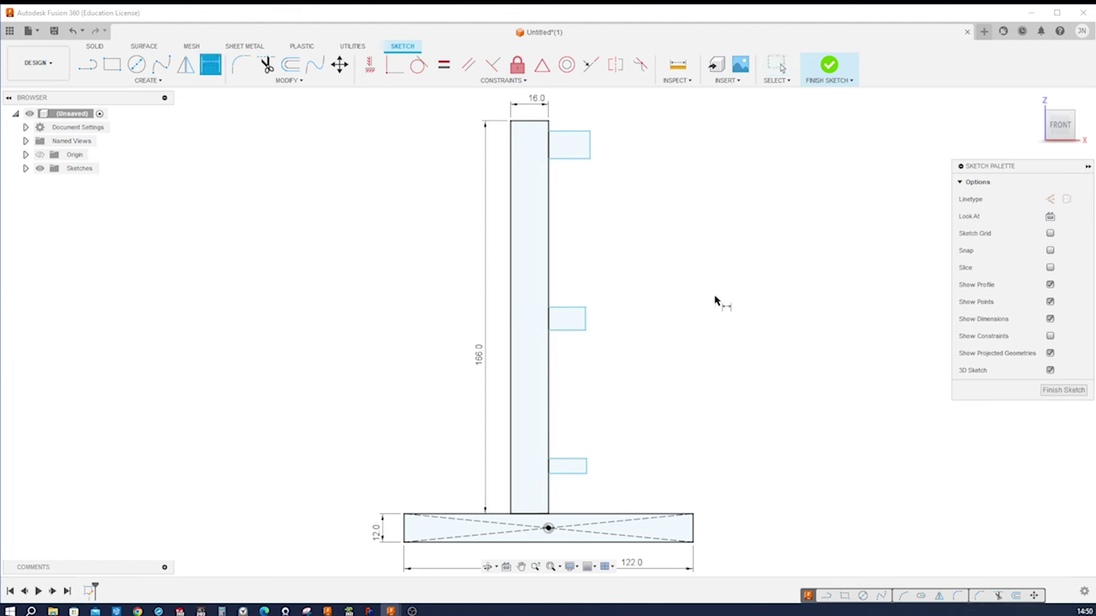
left_click(586, 474)
left_click(598, 515)
left_click(601, 509)
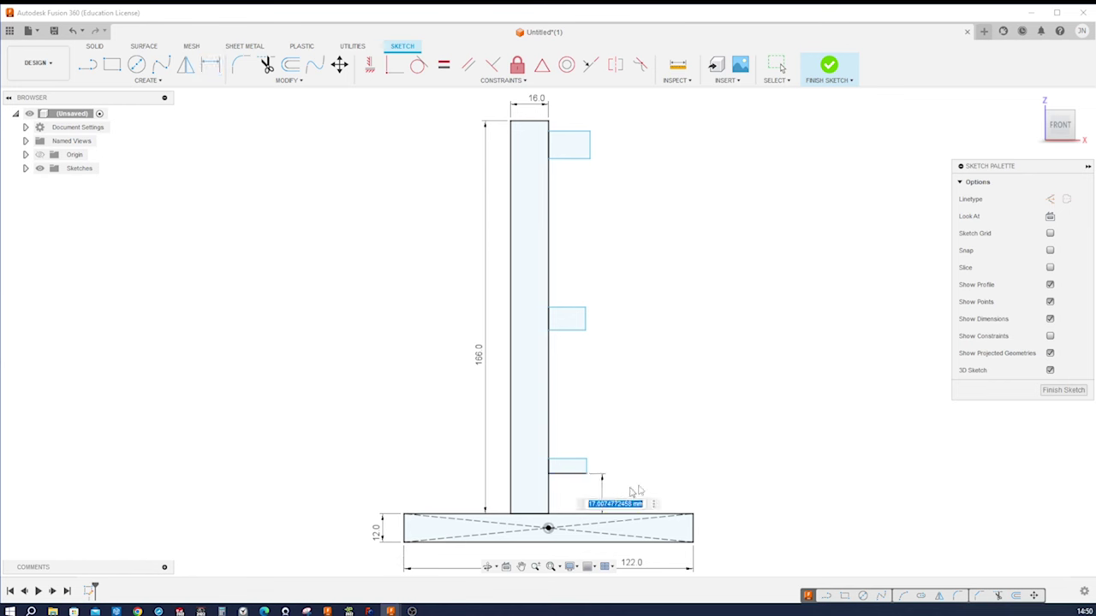
type("10")
key("Return")
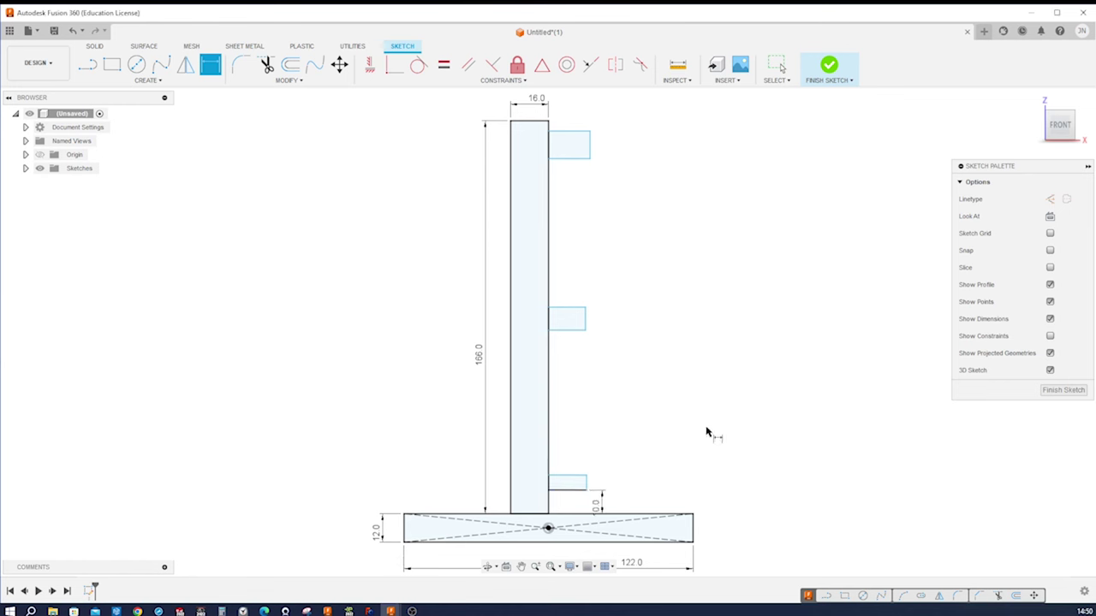
Dimension the lowest small rectangle's height as 4 mm
scroll(615, 451, "up", 1)
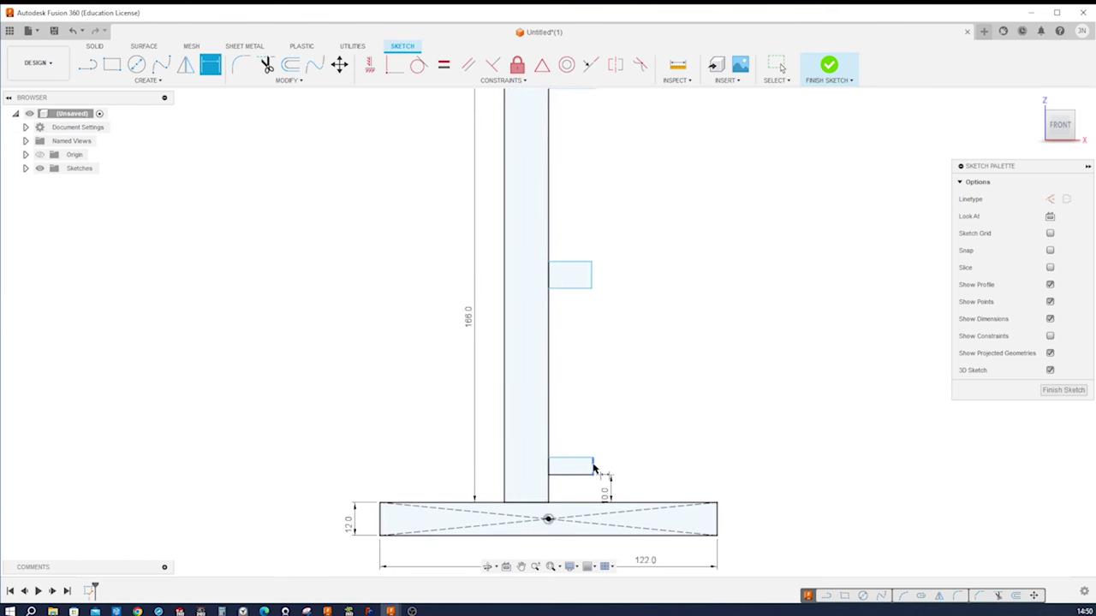
left_click(594, 468)
left_click(606, 467)
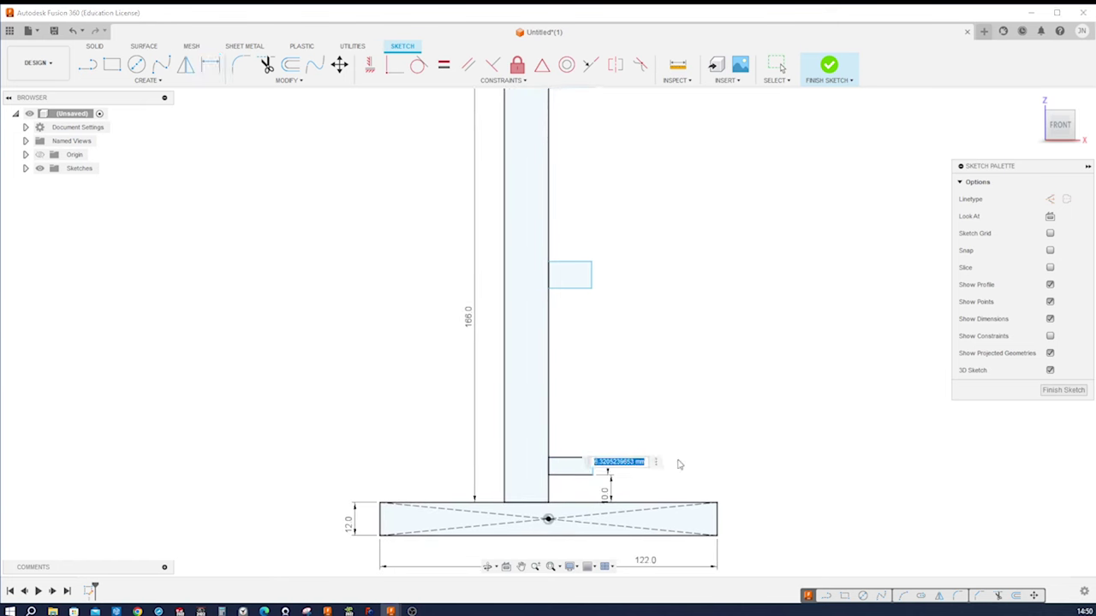
key("Return")
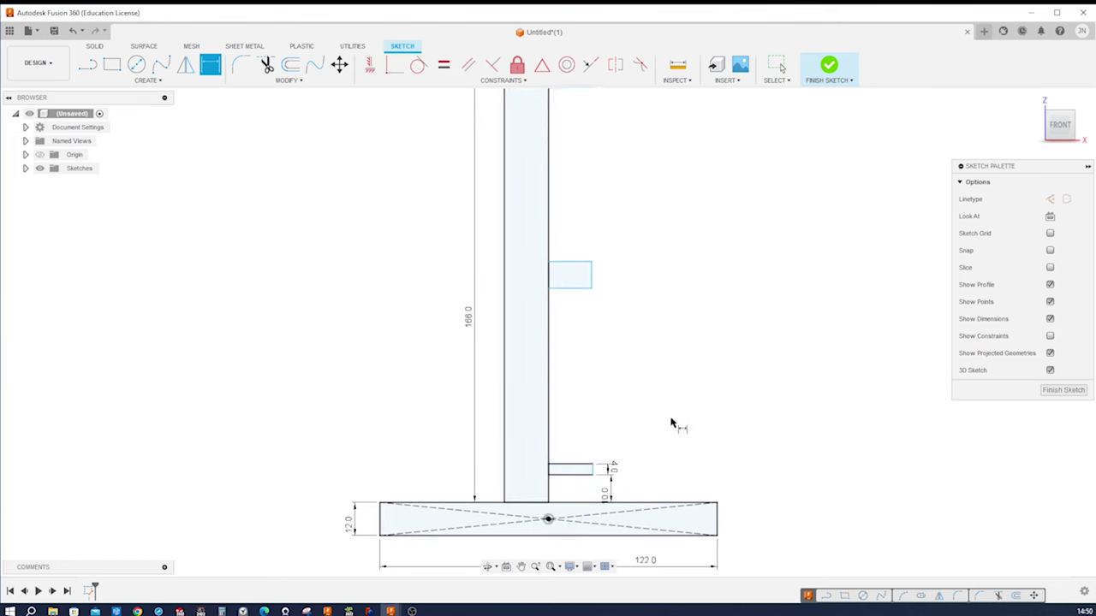
Dimension the middle small rectangle's lower edge 72 mm above the base's upper edge
left_click(592, 290)
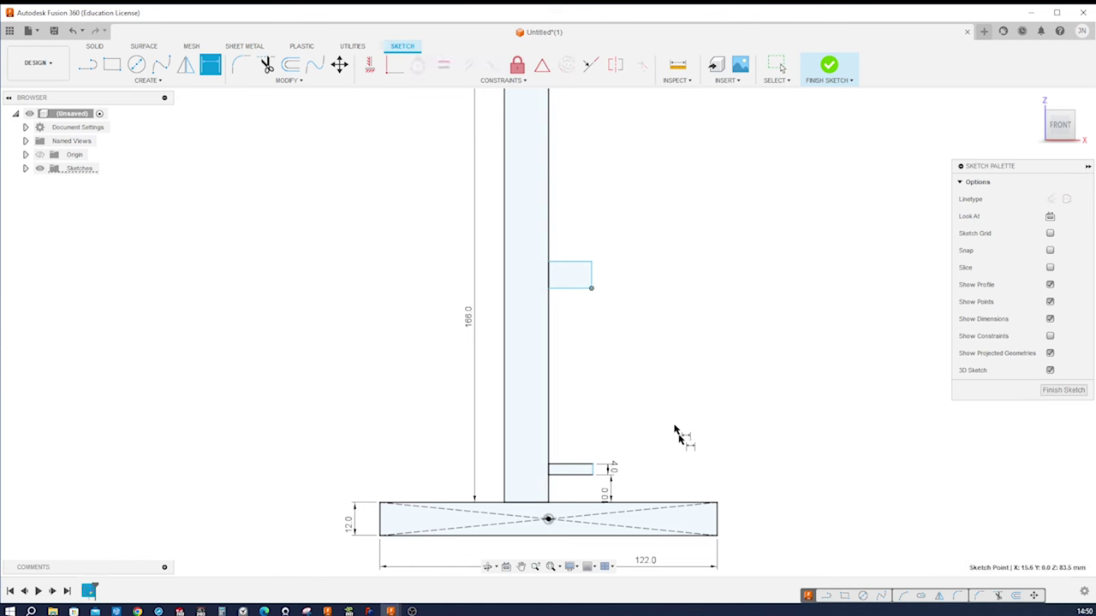
left_click(675, 506)
left_click(690, 481)
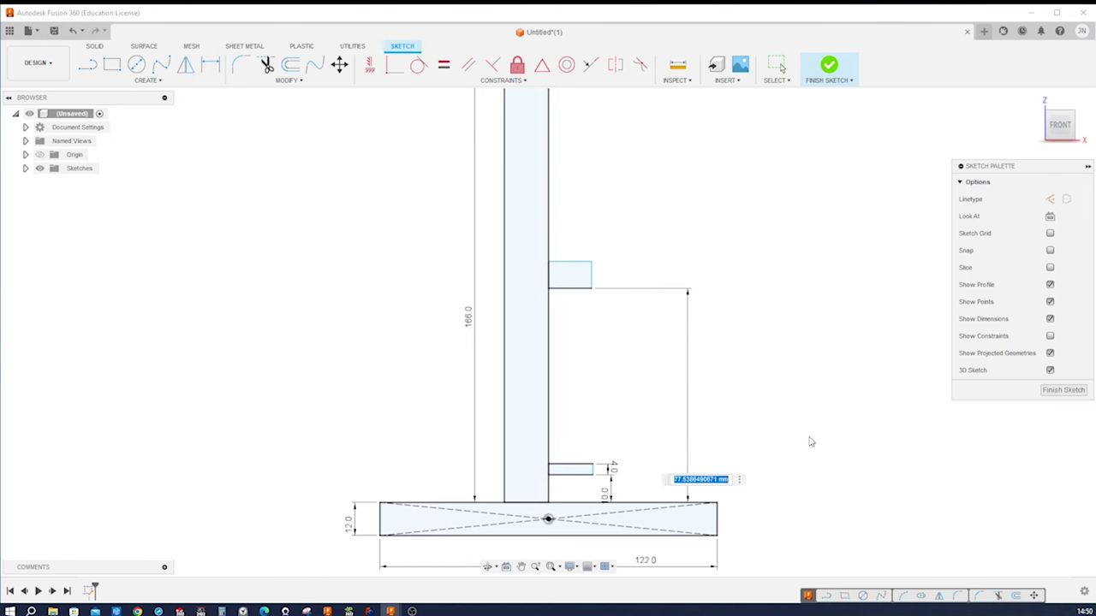
type("72")
key("Return")
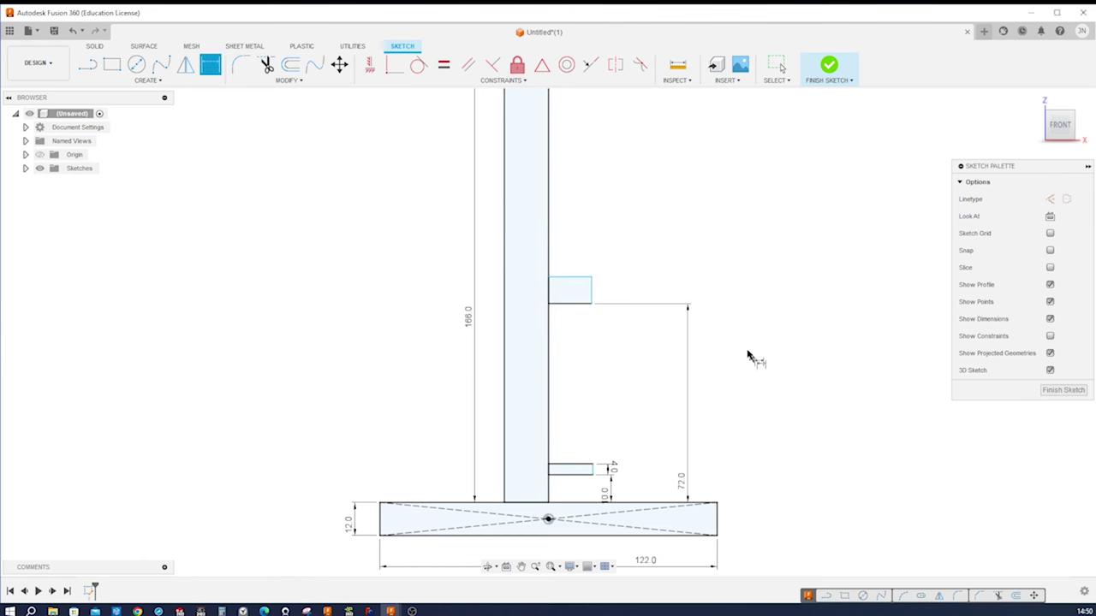
Dimension the middle small rectangle's height as 4 mm
left_click(592, 292)
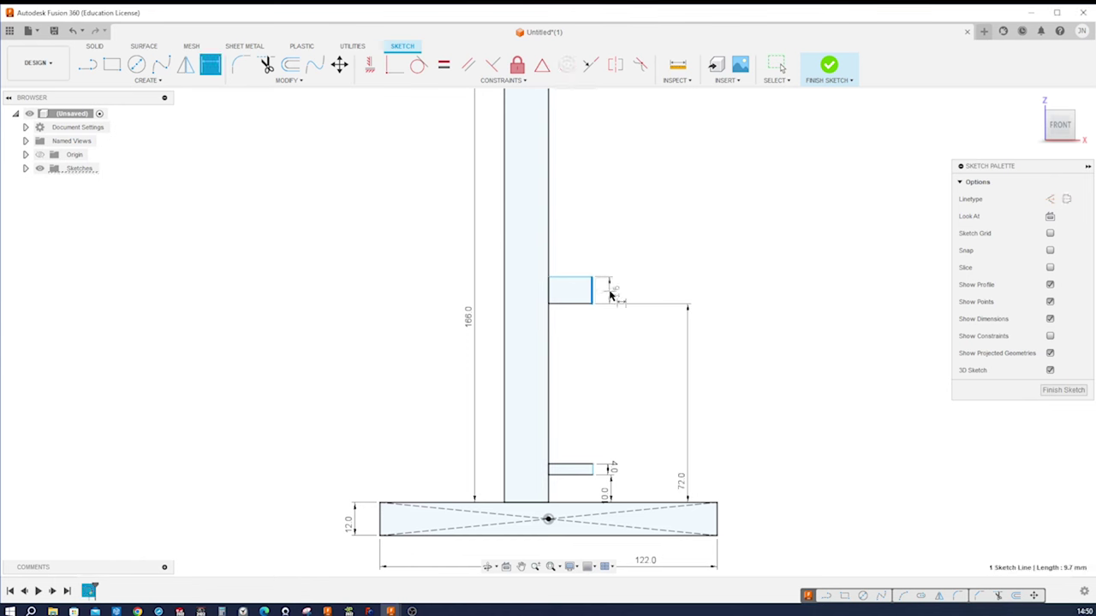
left_click(610, 296)
type("4")
key("Return")
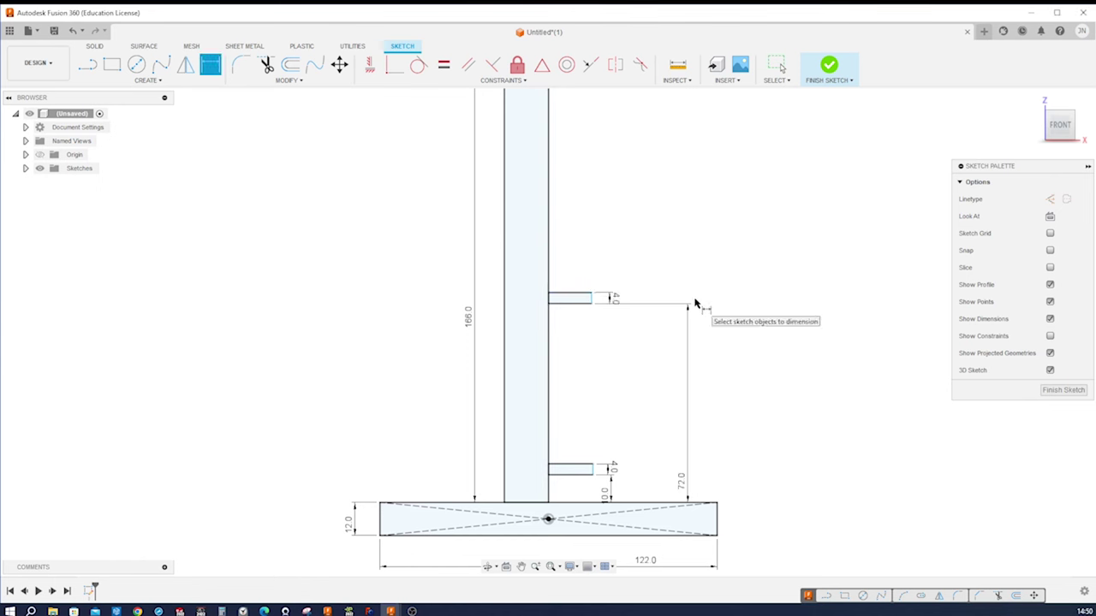
Dimension the topmost small rectangle's upper edge 3 mm below the upright's top edge
scroll(693, 296, "down", 2)
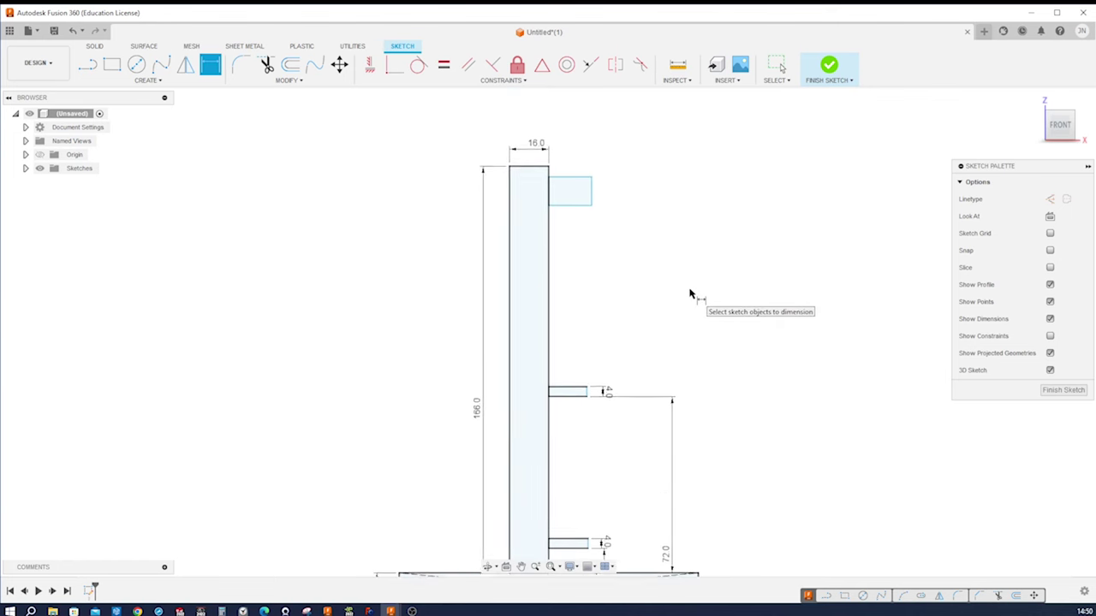
scroll(690, 291, "up", 3)
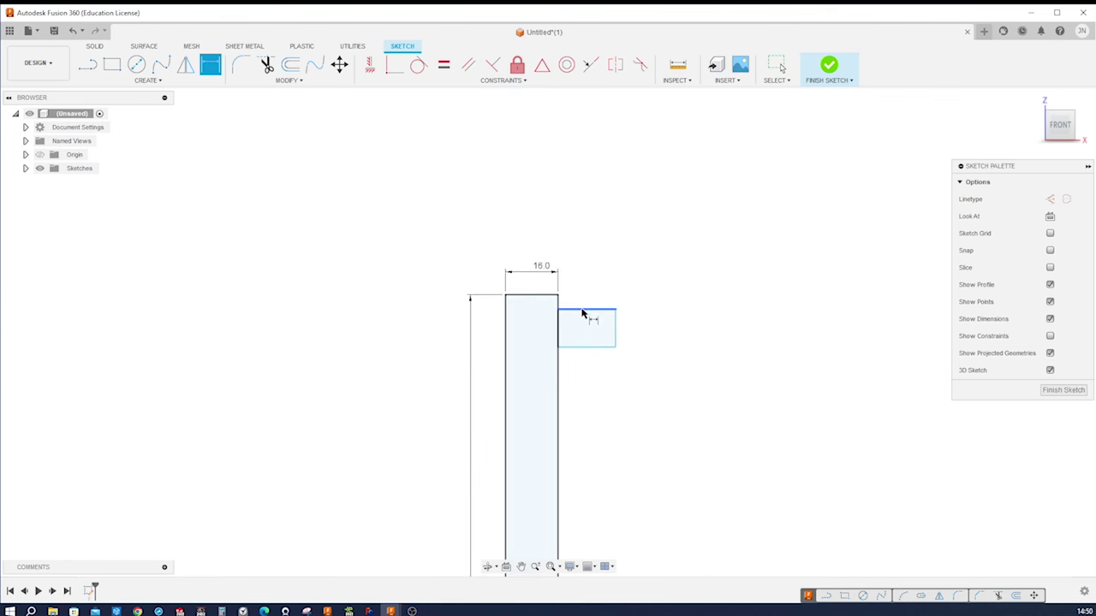
left_click(577, 309)
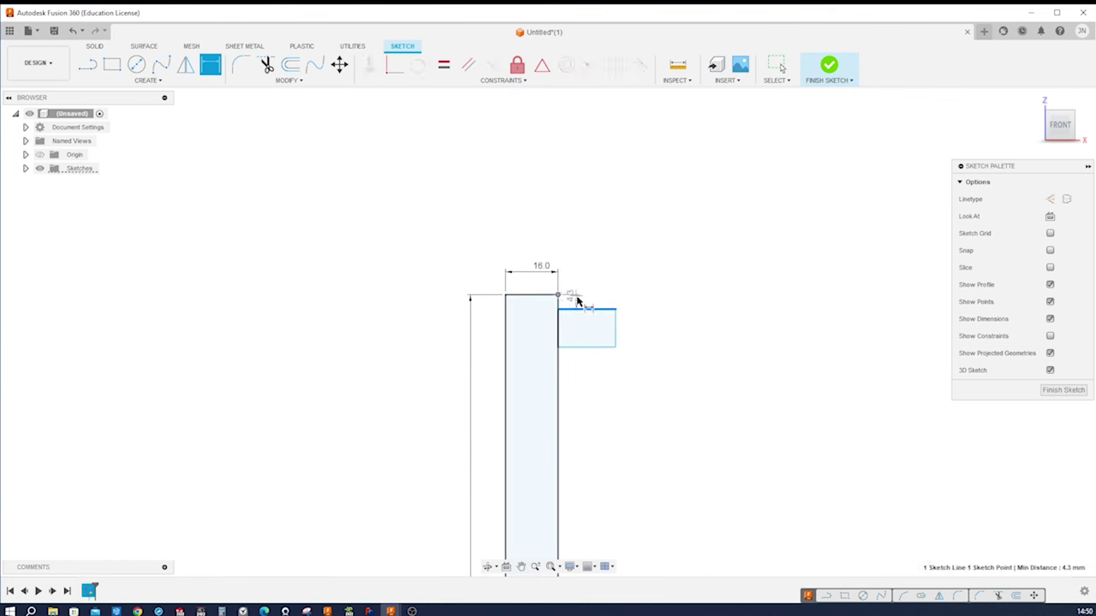
left_click(578, 301)
type("3")
key("Return")
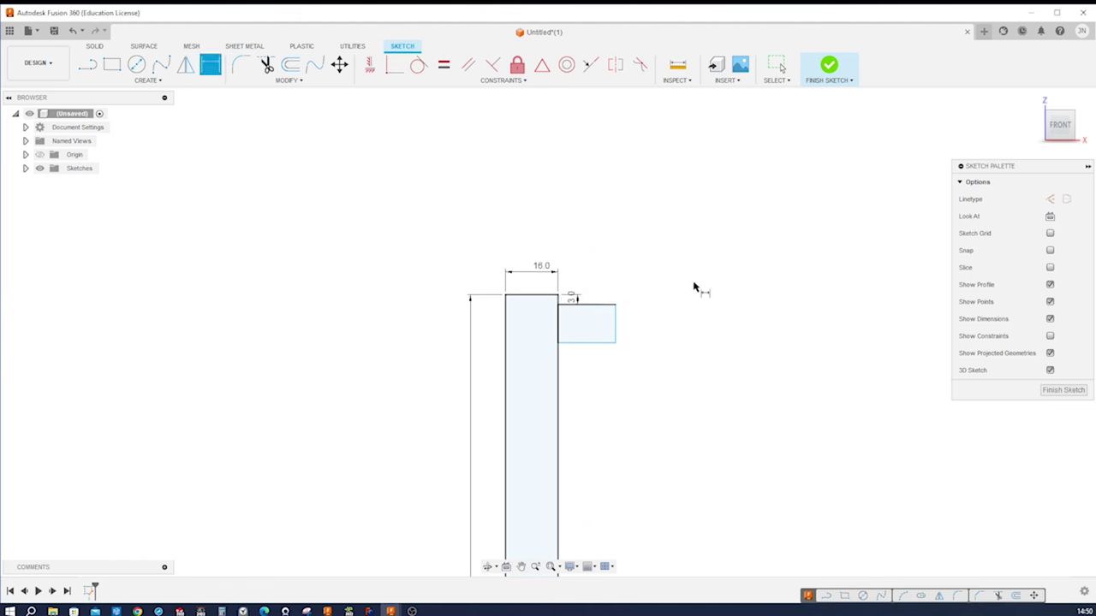
Dimension the topmost small rectangle as 16 mm high and 12 mm wide
left_click(616, 333)
left_click(644, 334)
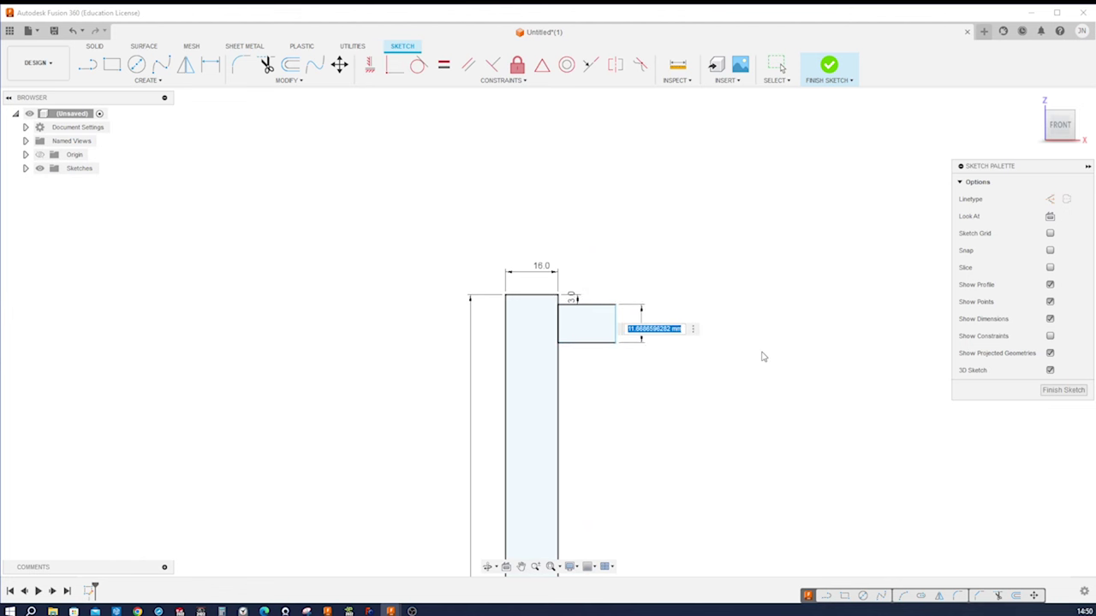
type("16")
key("Return")
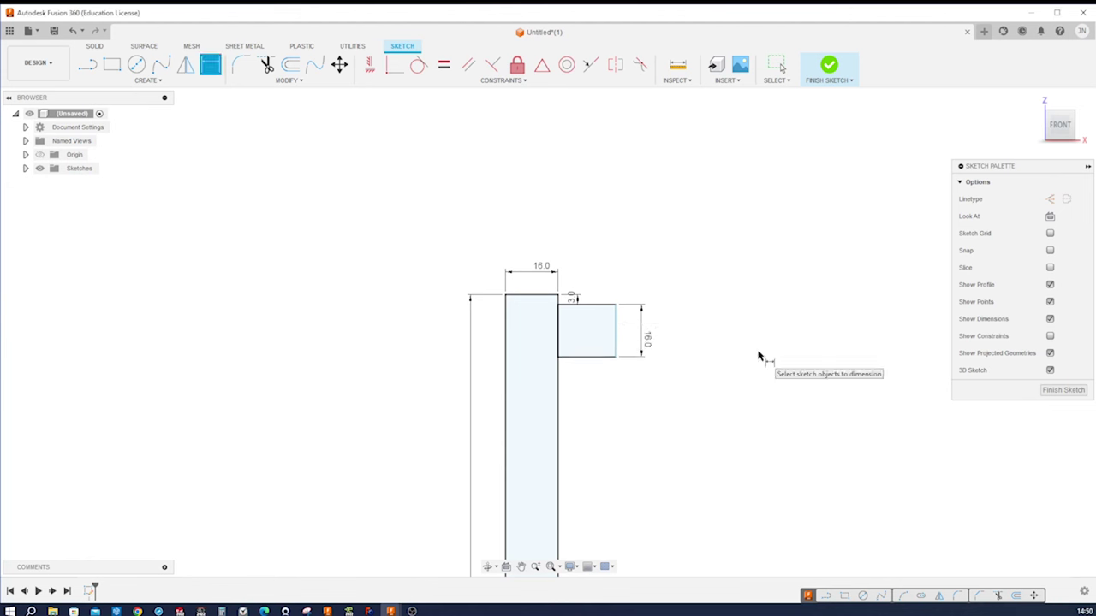
left_click(604, 304)
left_click(610, 271)
type("12")
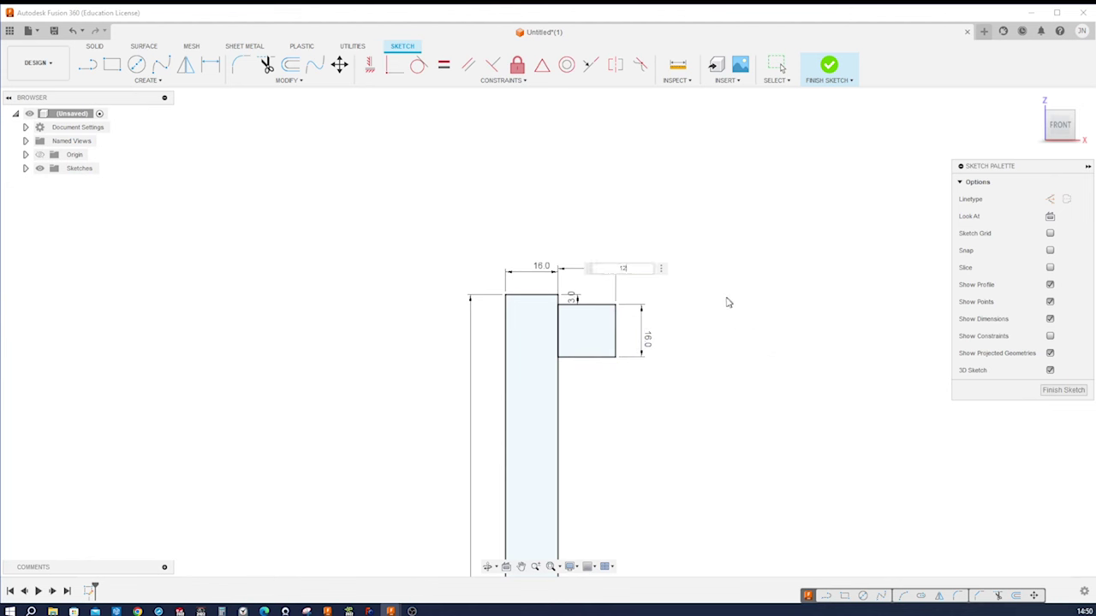
key("Return")
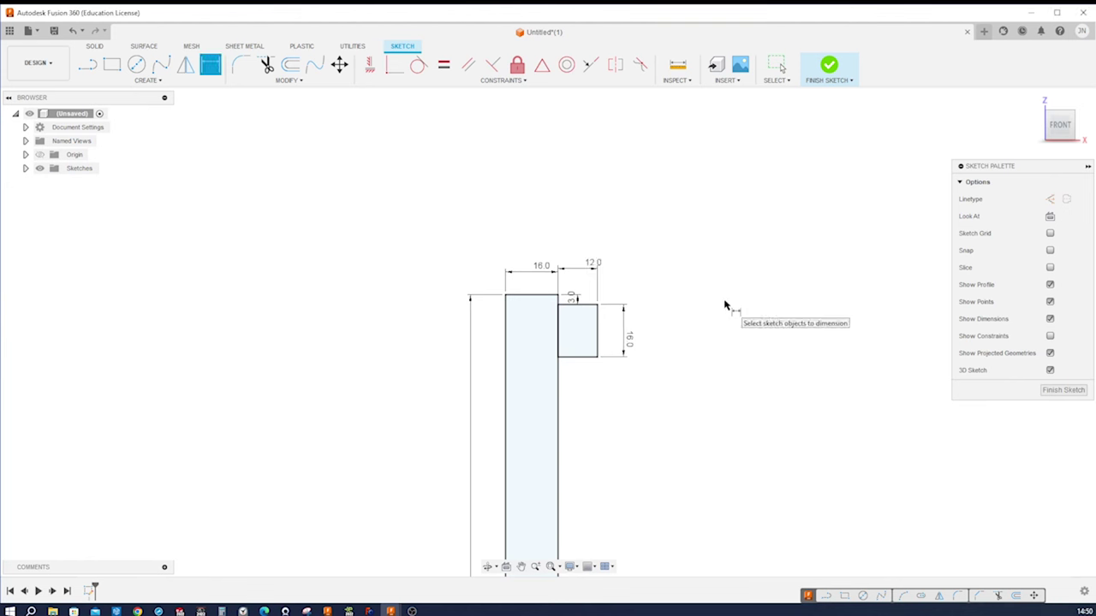
Offset only the upright's top edge 22 mm downward inside the upright, without chain selection
key("o")
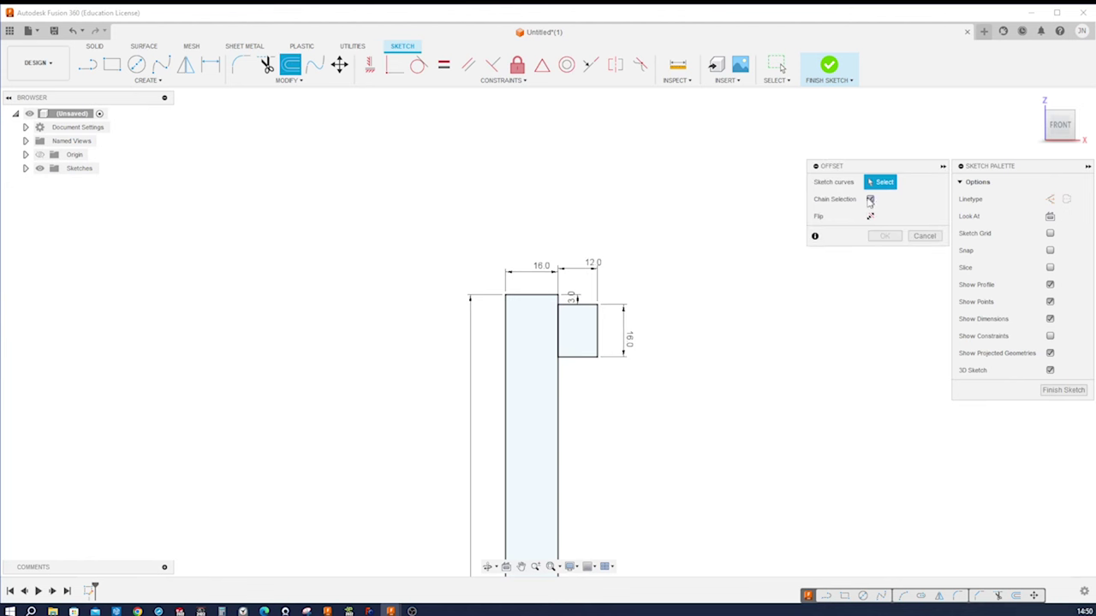
left_click(531, 296)
left_click_drag(527, 366, 525, 383)
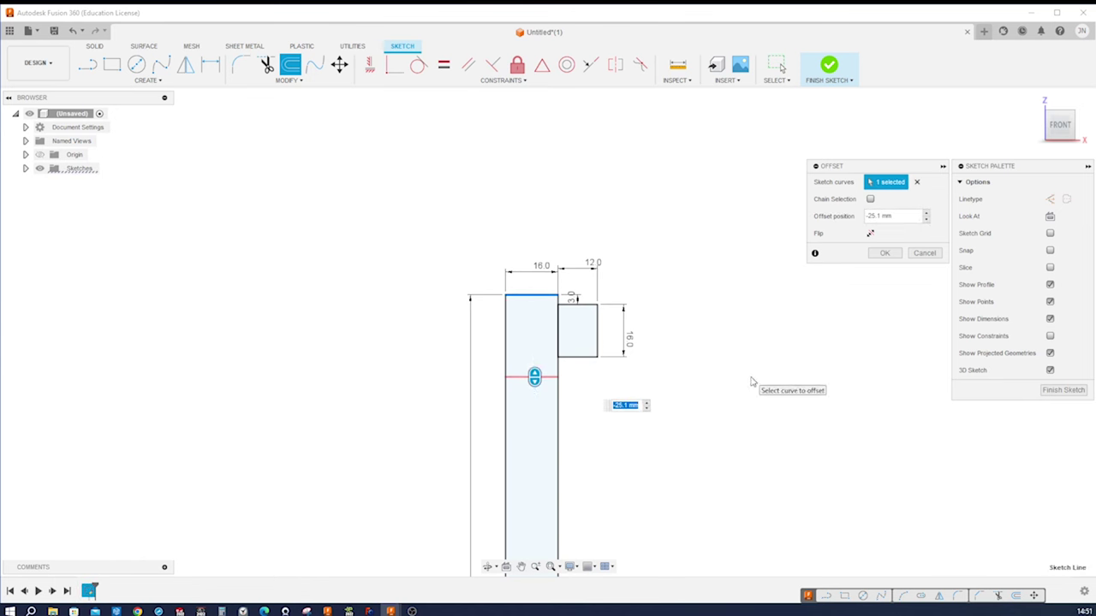
type("-22")
key("Return")
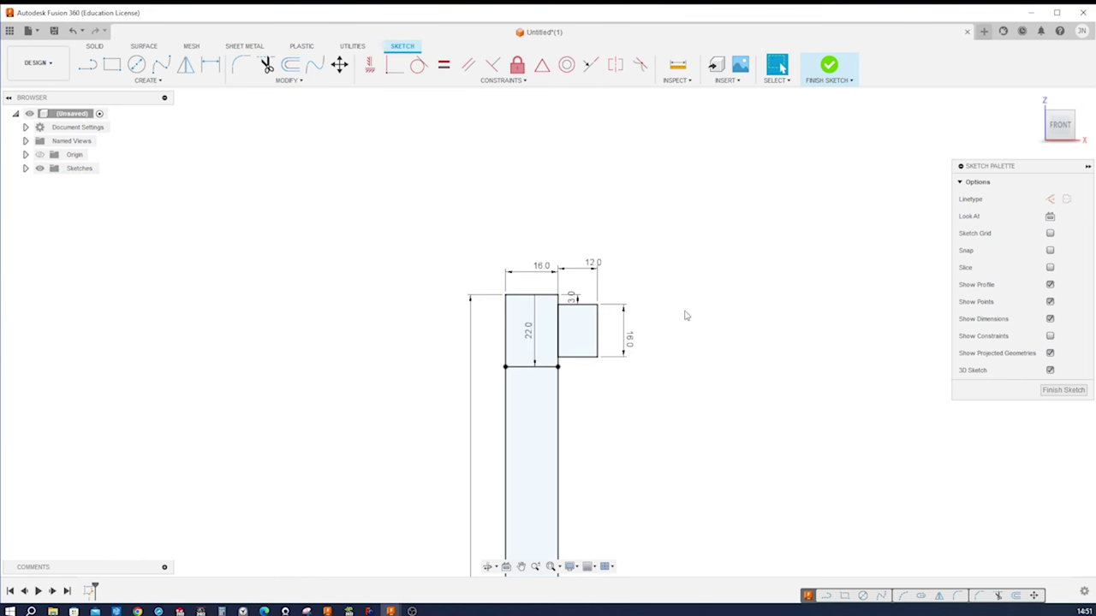
Draw an 8 mm horizontal construction line into the upright from the midpoint of the edge shared with the topmost rectangle
key("l")
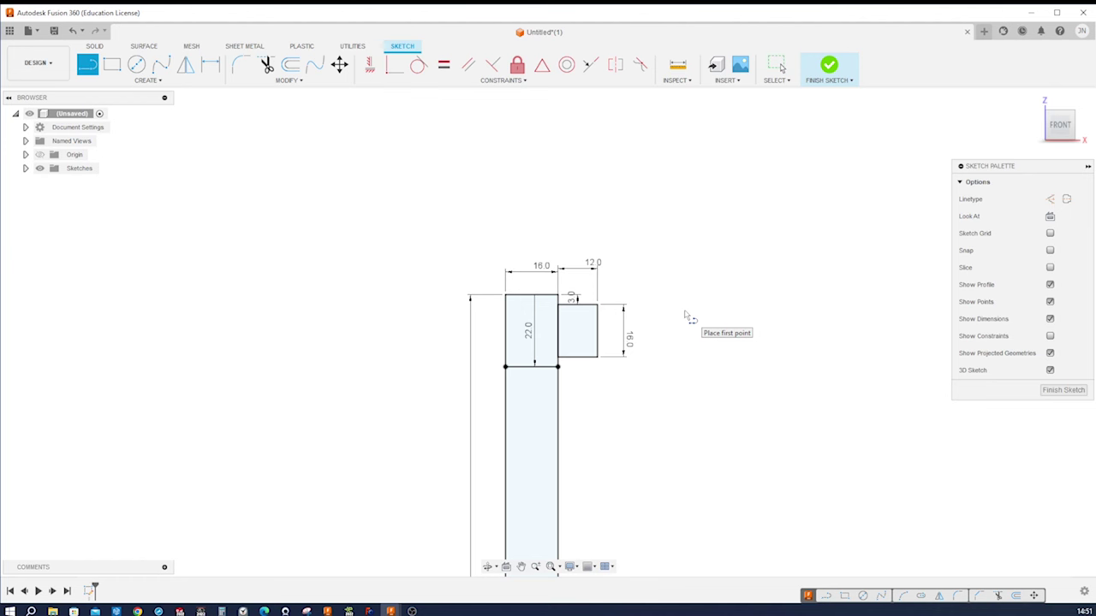
key("x")
scroll(606, 304, "up", 5)
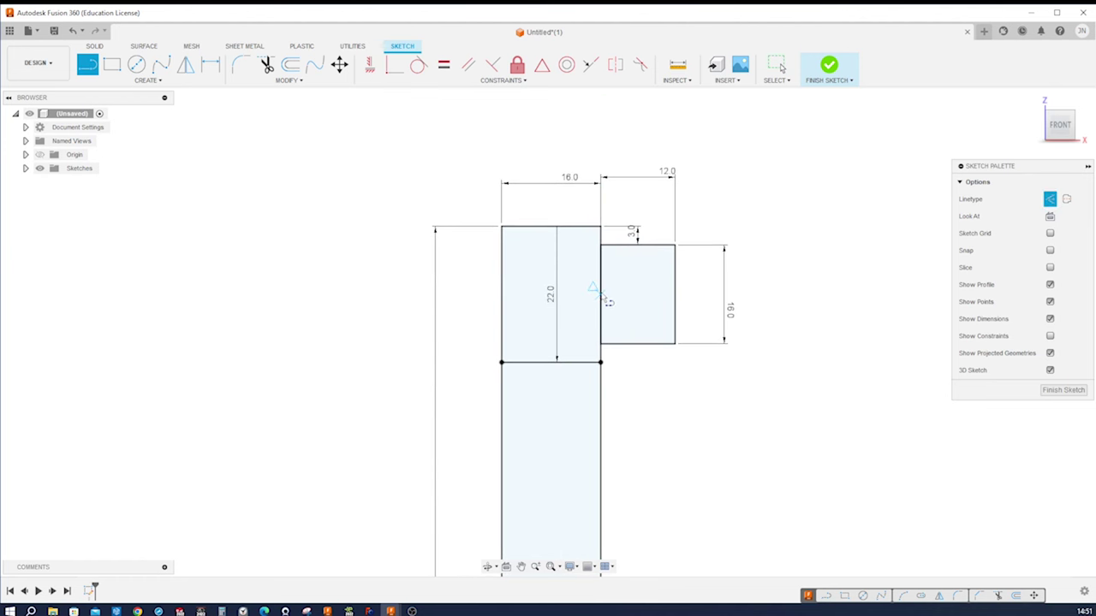
left_click(601, 295)
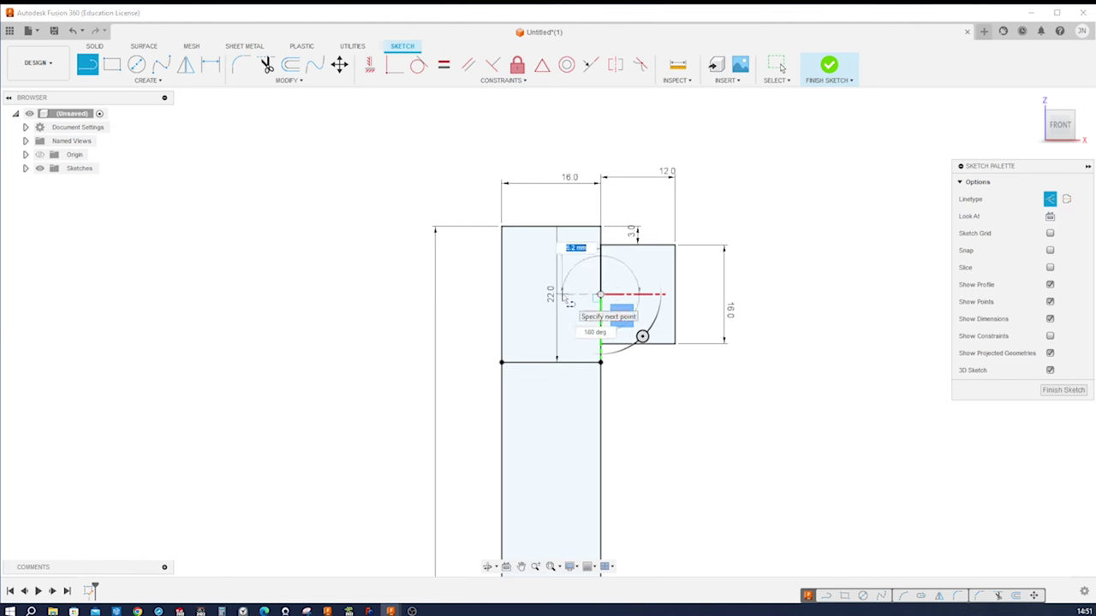
type("8")
key("Return")
key("Escape")
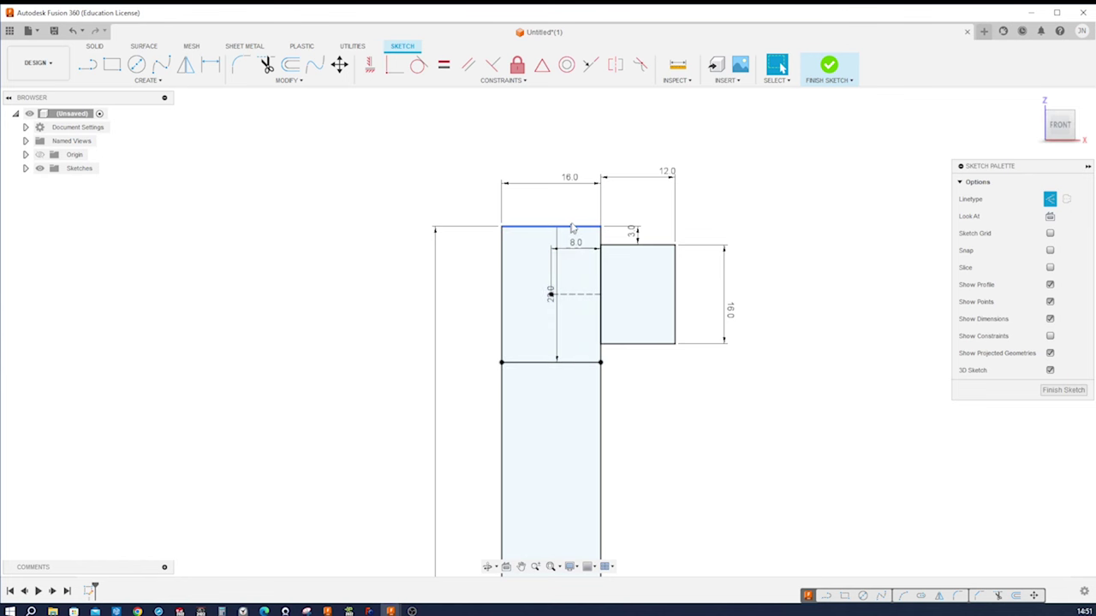
Reposition the 8 mm dimension above the upright and the 22 mm dimension beside the upright's outer edge
left_click(570, 181)
left_click_drag(575, 243, 574, 197)
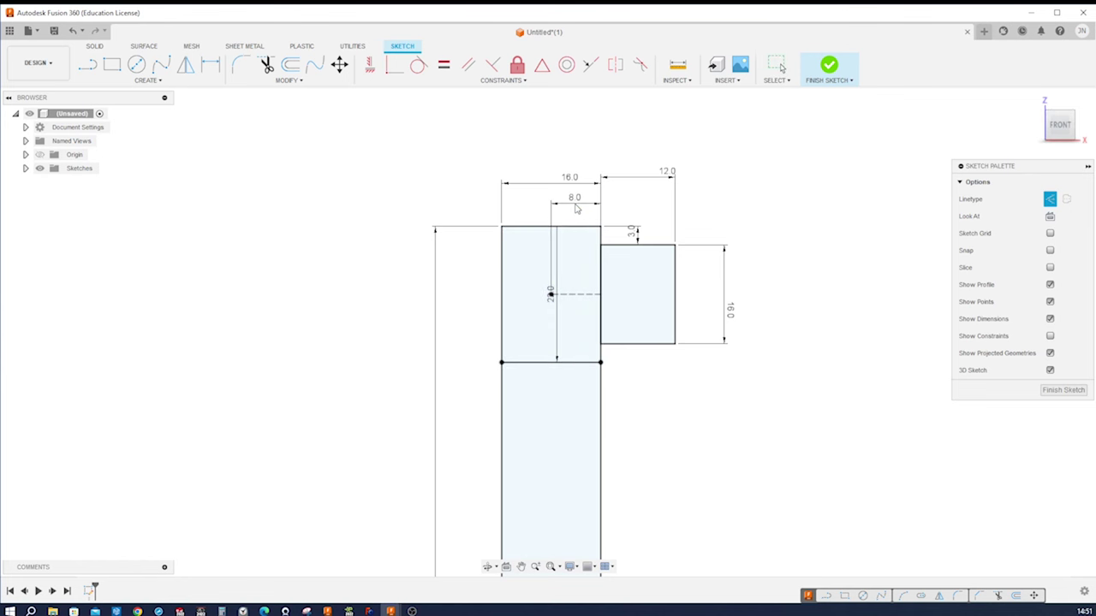
left_click(556, 307)
key("Delete")
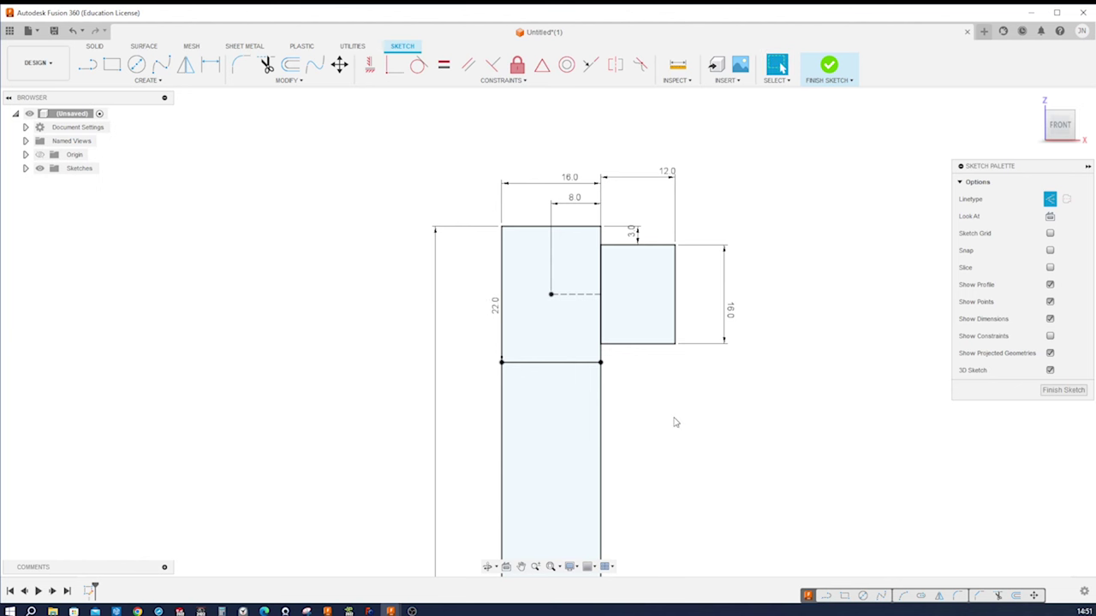
Draw a solid vertical line up from the construction line's inner end, followed by a line sloping down to the upright's right edge
key("l")
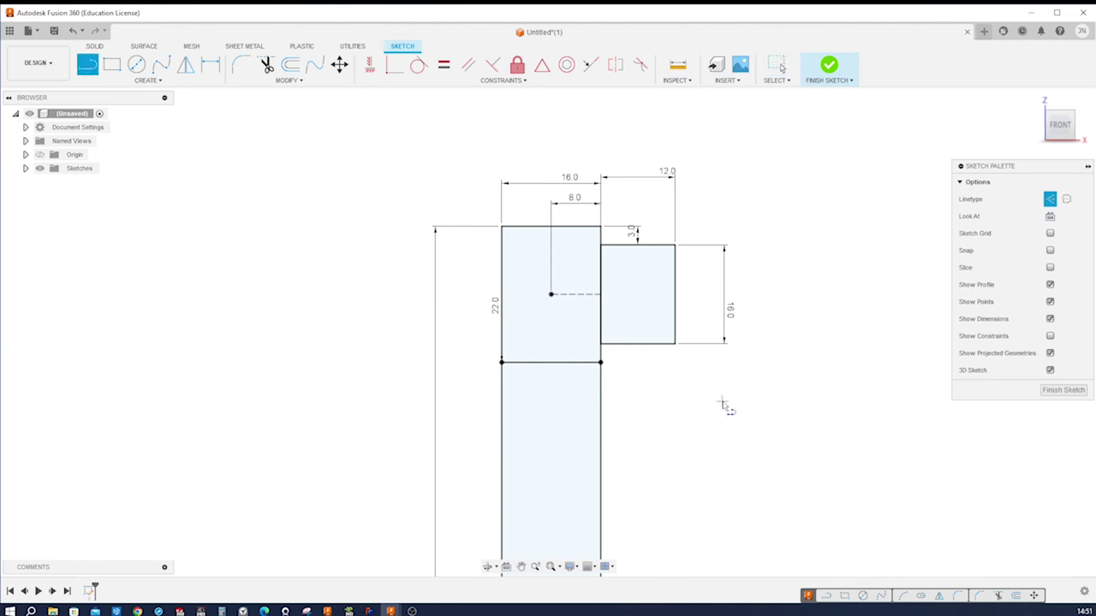
left_click_drag(552, 294, 560, 251)
left_click(552, 245)
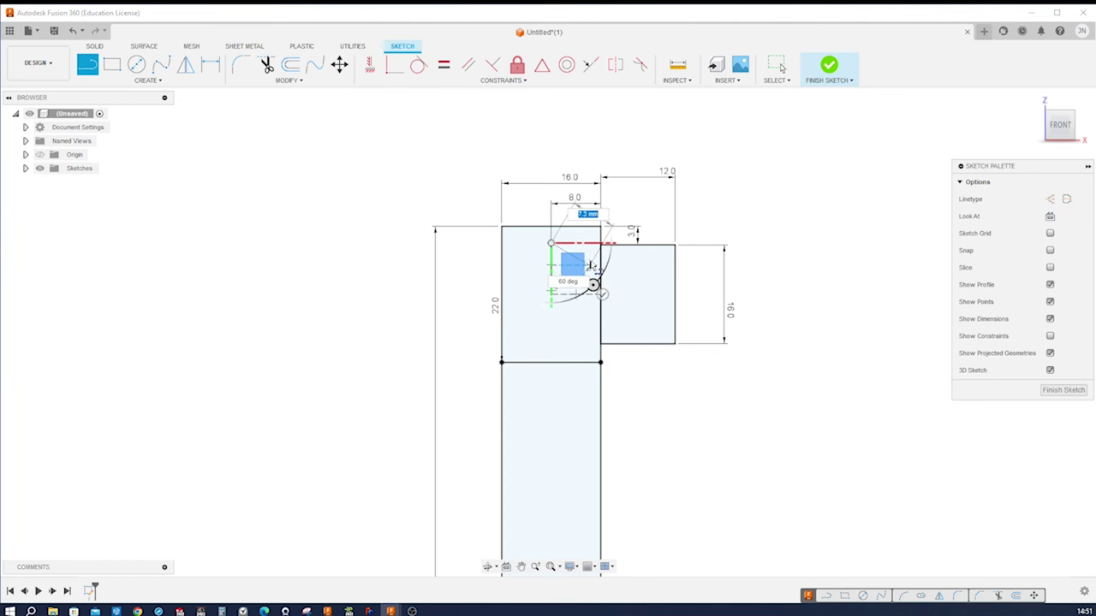
left_click(600, 259)
key("Escape")
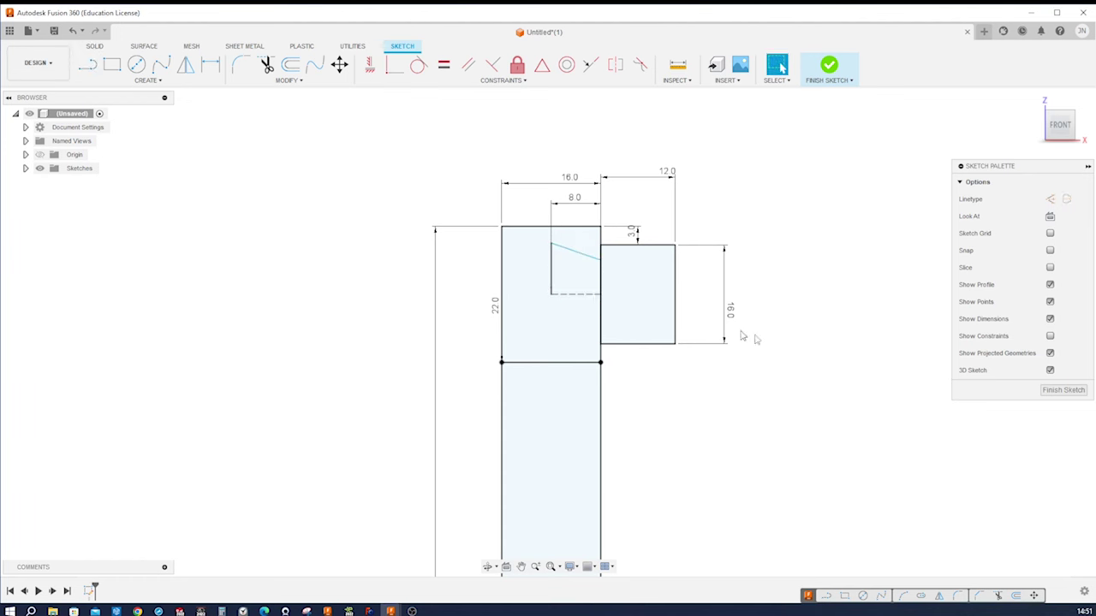
Align the sloping line's upper end horizontally with the topmost rectangle's upper inner corner using a Horizontal/Vertical constraint
scroll(826, 309, "up", 3)
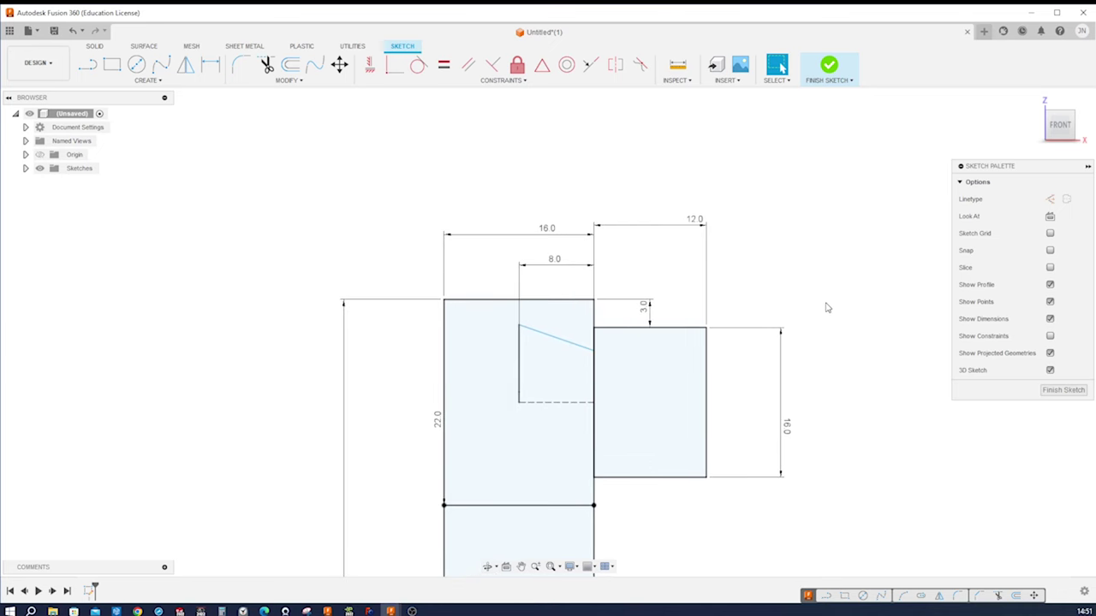
key("s")
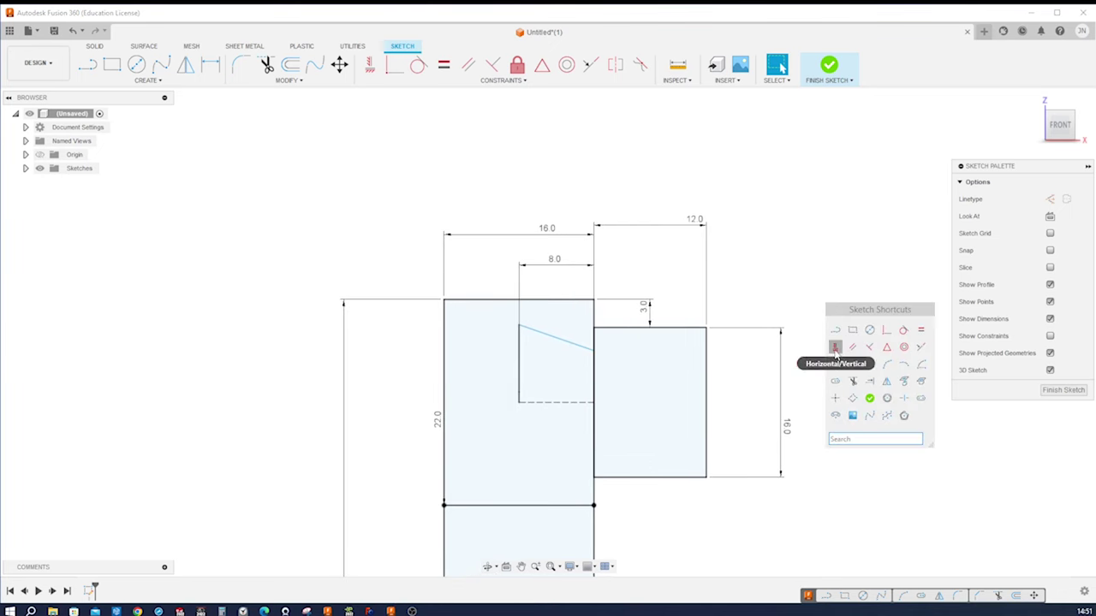
left_click(868, 357)
left_click(594, 328)
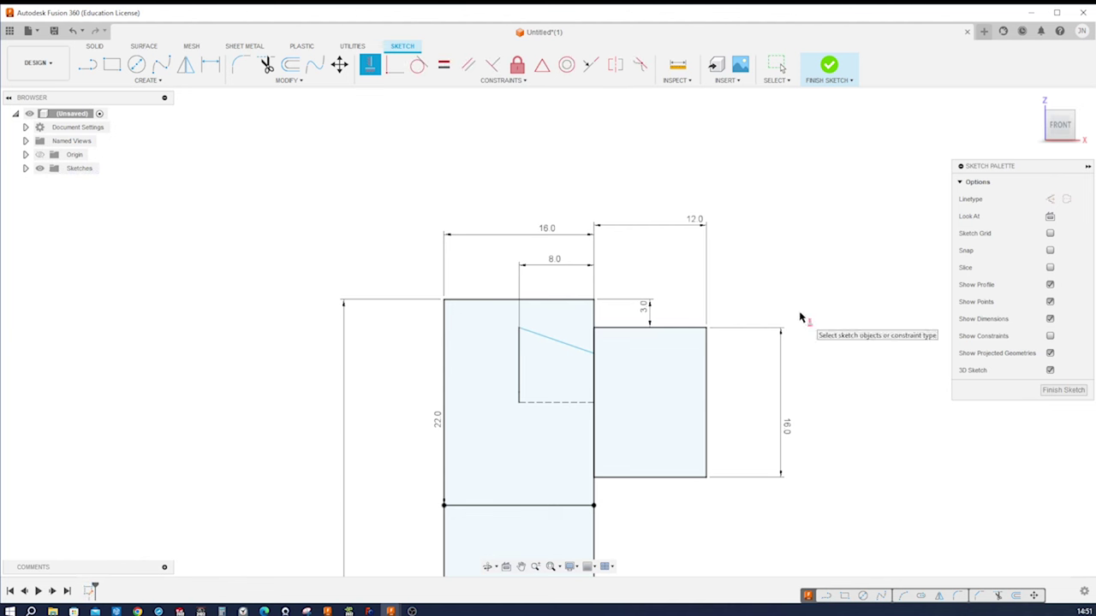
Dimension the angle between the sloping line and the topmost rectangle's upper edge as 18°, and place the dimension inside that rectangle
key("d")
left_click(590, 350)
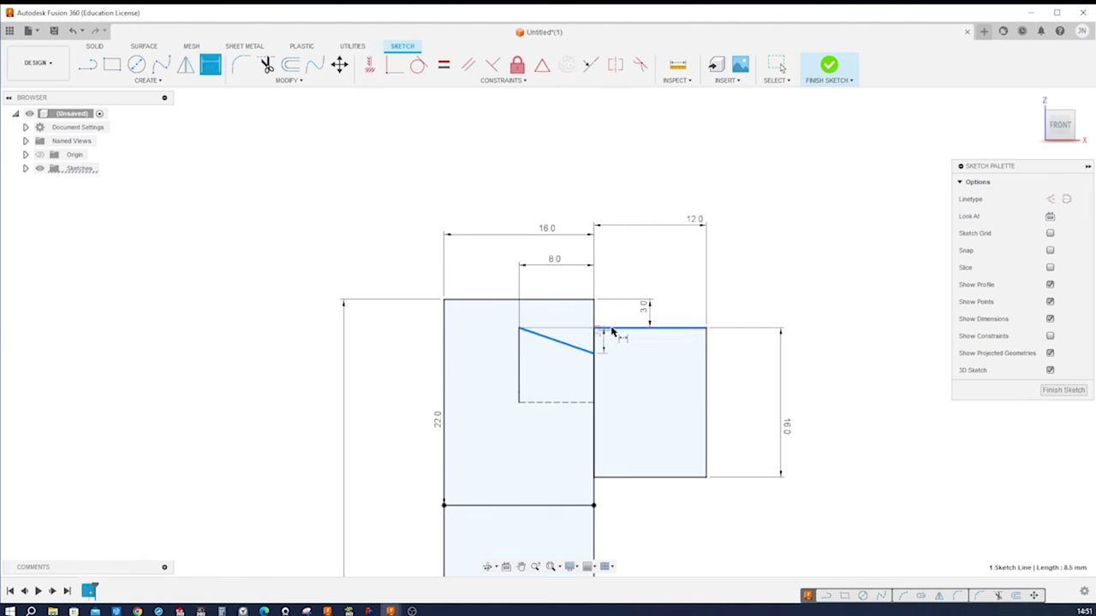
left_click(606, 330)
left_click(605, 341)
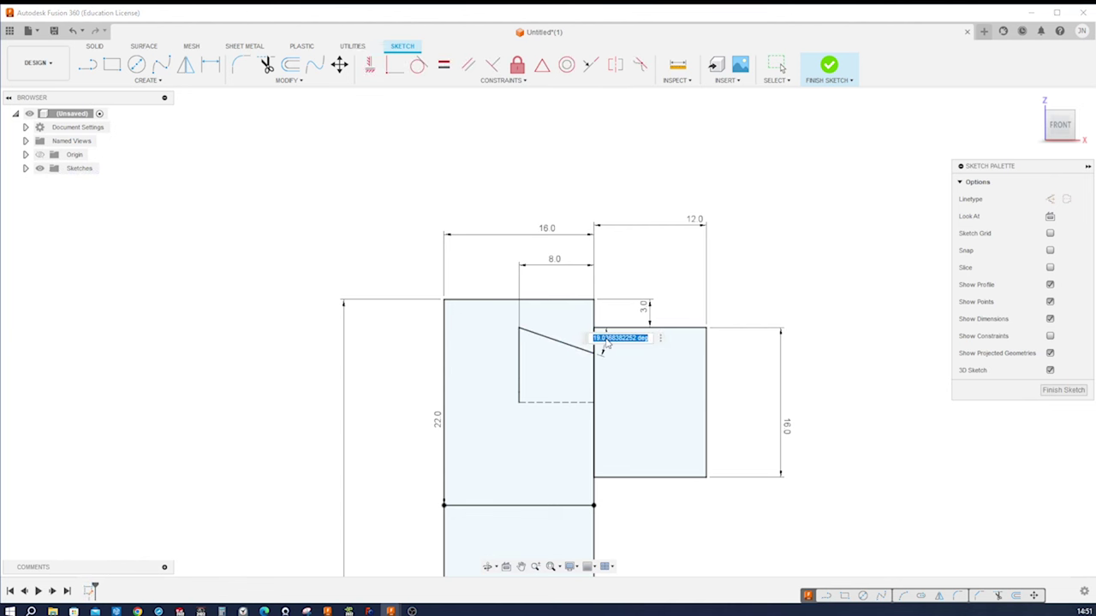
type("18")
key("Return")
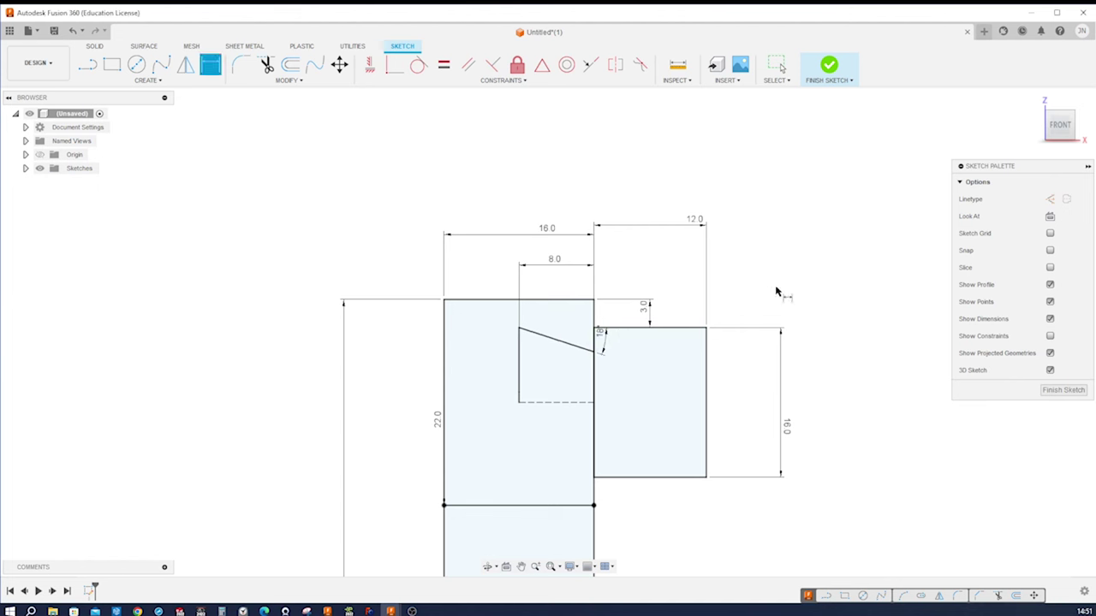
key("Escape")
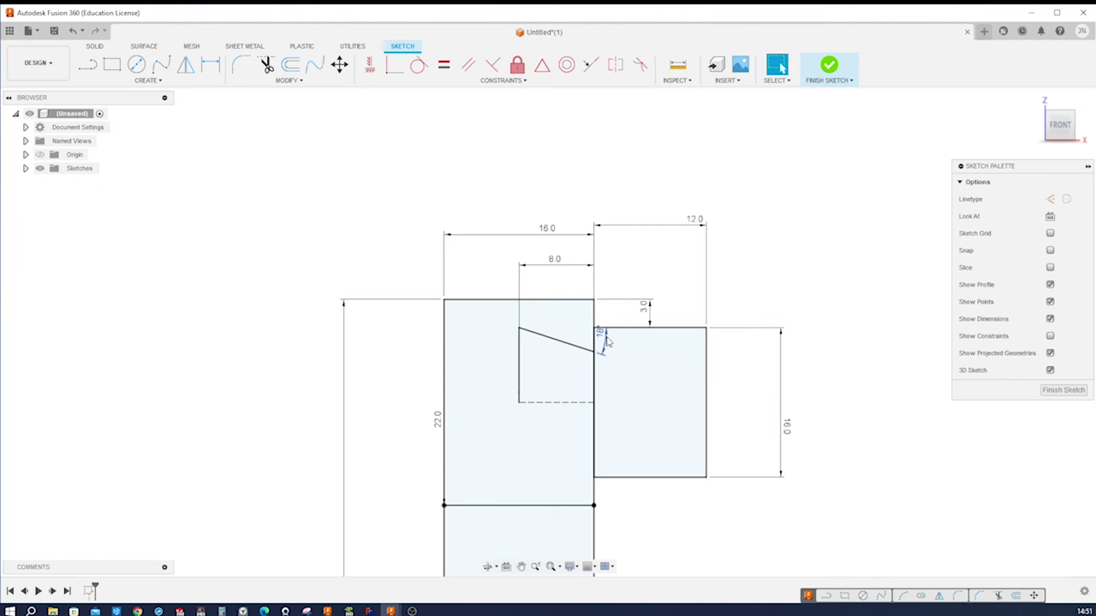
left_click_drag(606, 342, 635, 351)
key("s")
left_click(871, 342)
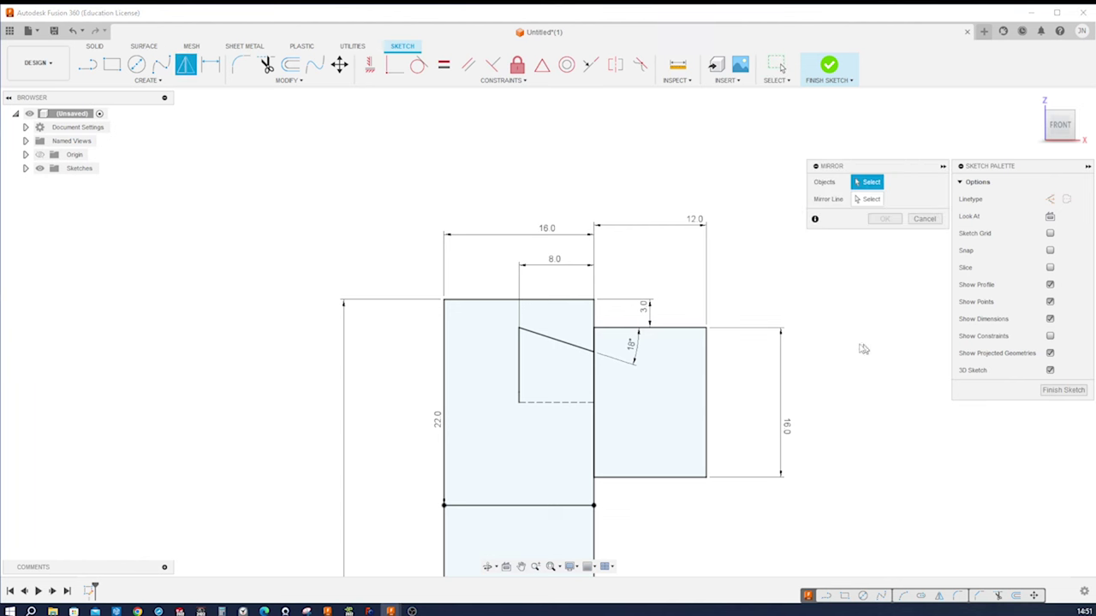
left_click(579, 352)
left_click(519, 377)
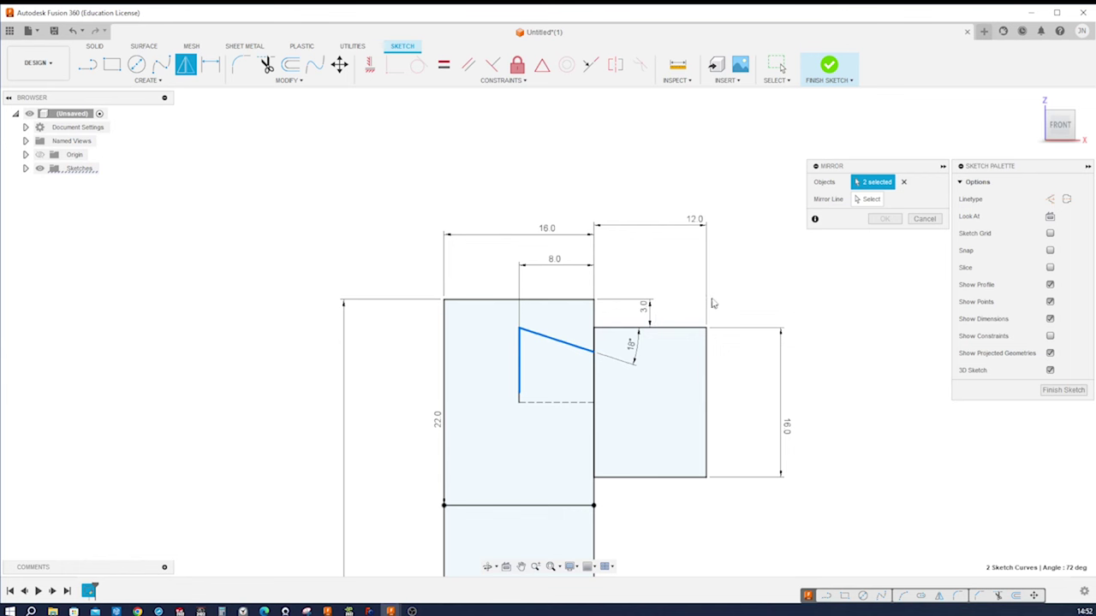
left_click(866, 198)
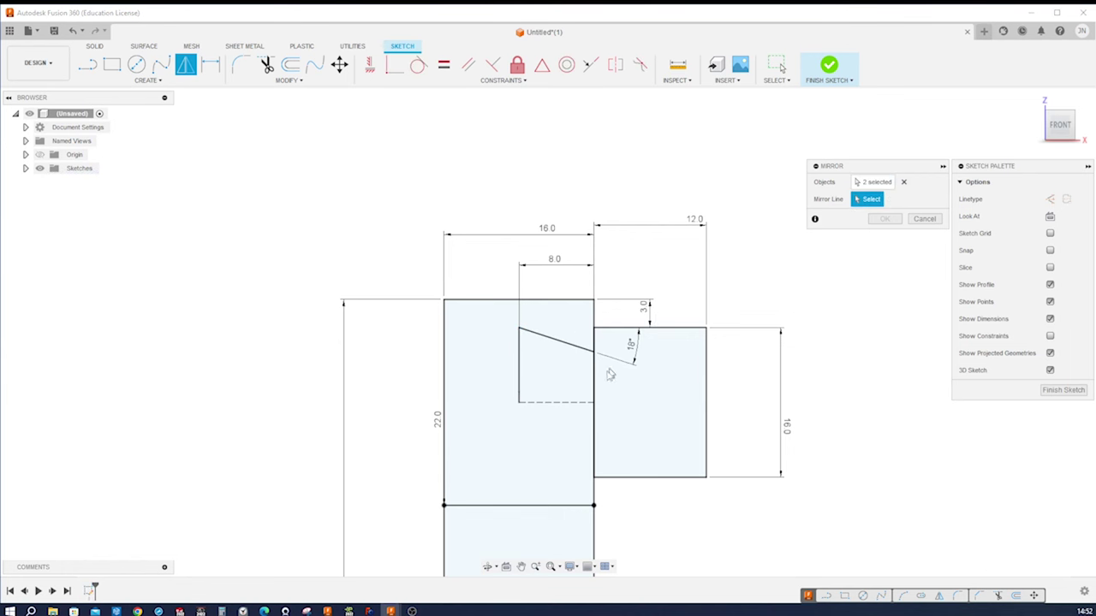
left_click(576, 402)
key("Escape")
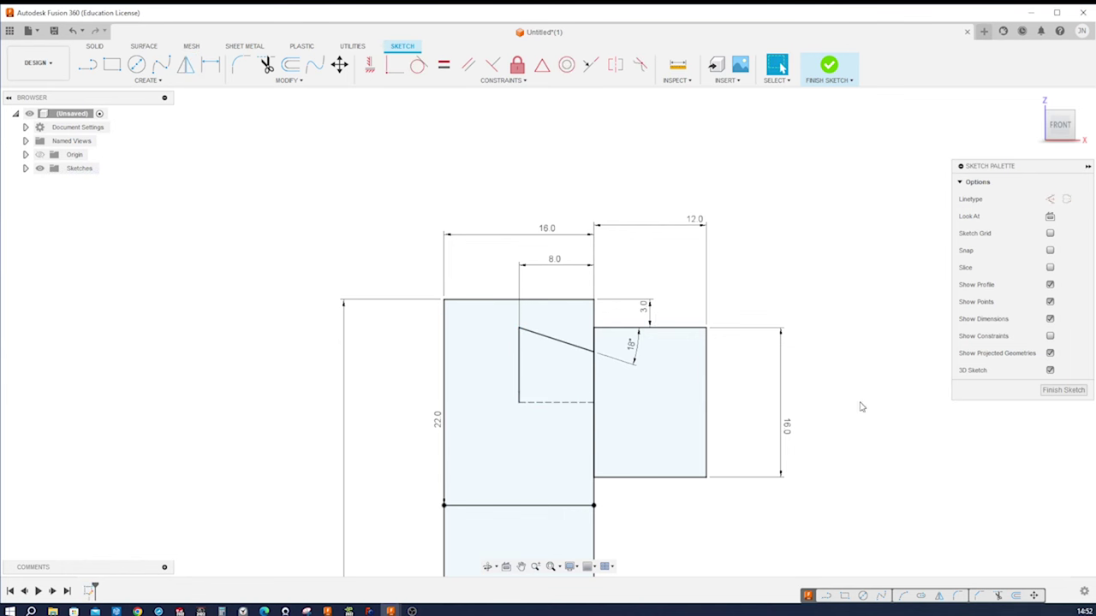
Move the 8 mm dimension below the dashed construction line, and delete the short segment at the lower end of the slot's vertical line
scroll(428, 437, "up", 3)
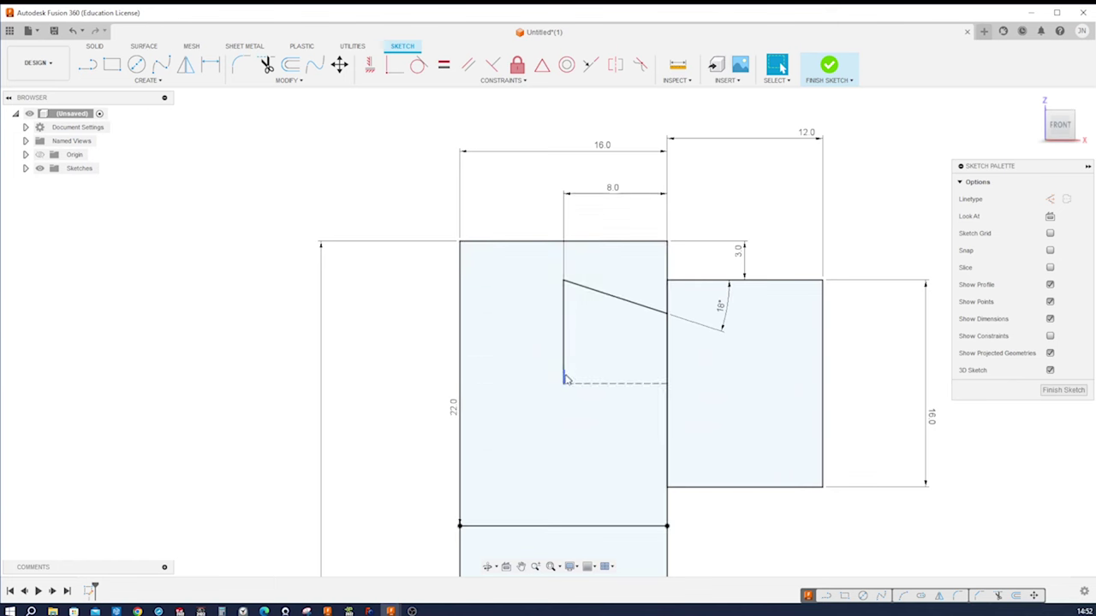
left_click(563, 378)
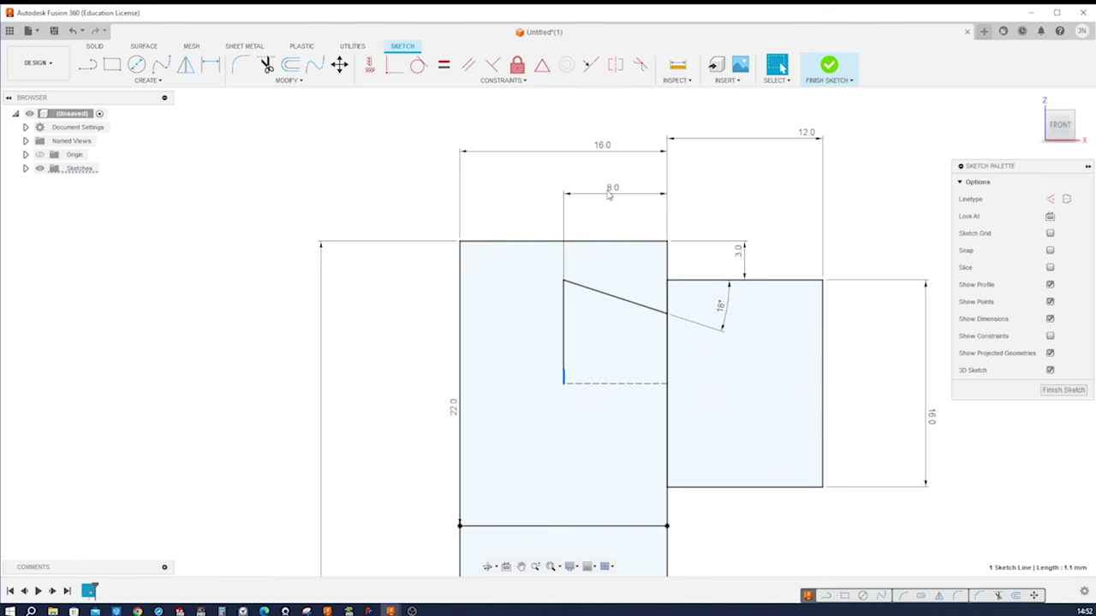
left_click_drag(608, 195, 503, 304)
left_click_drag(611, 193, 602, 449)
left_click(591, 421)
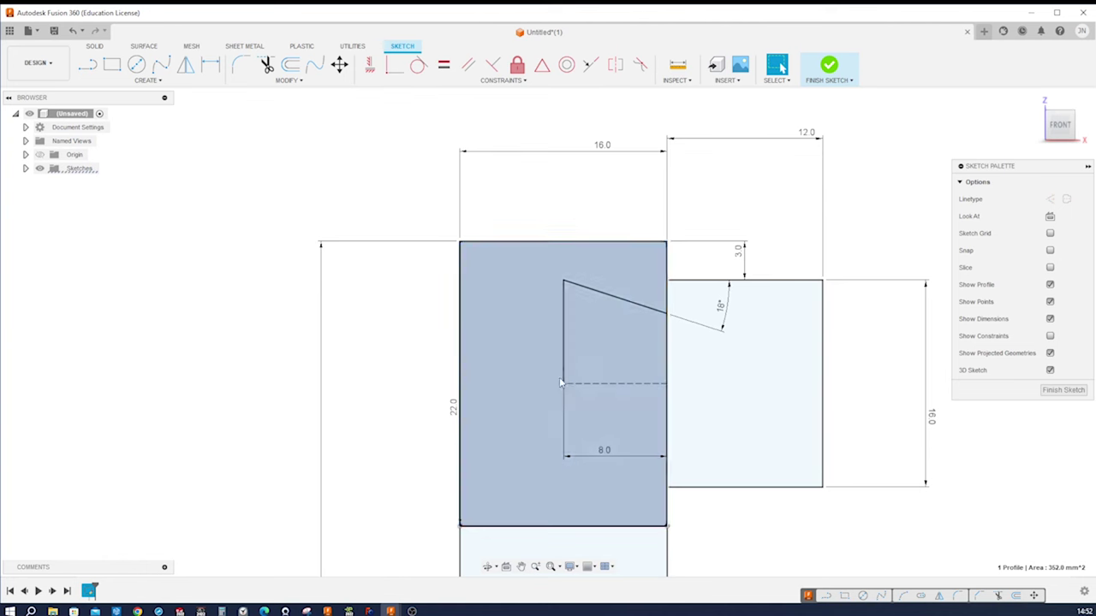
left_click(564, 378)
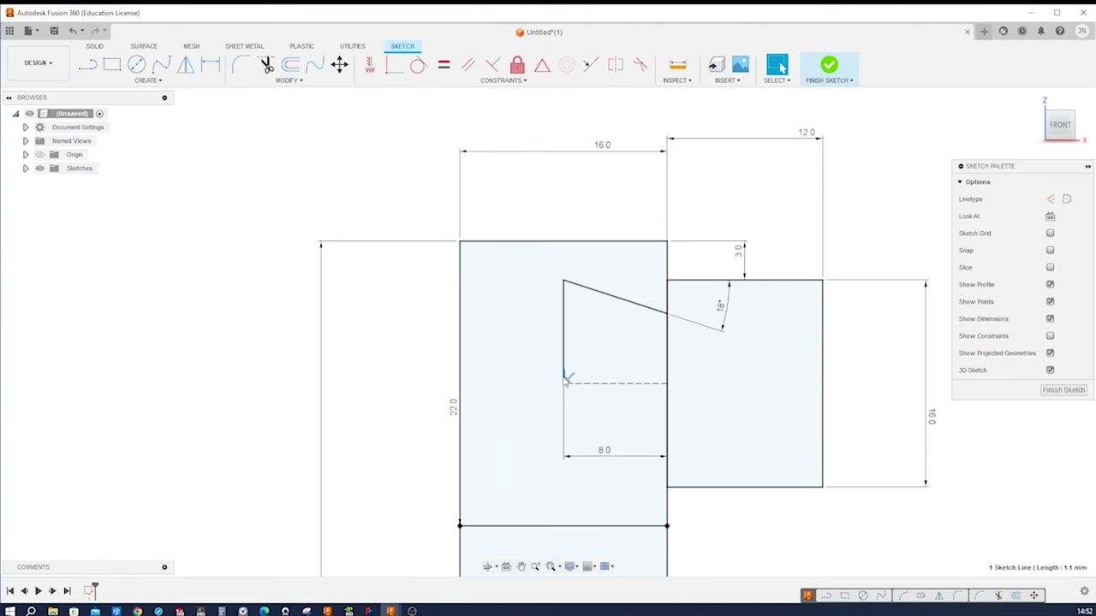
key("Delete")
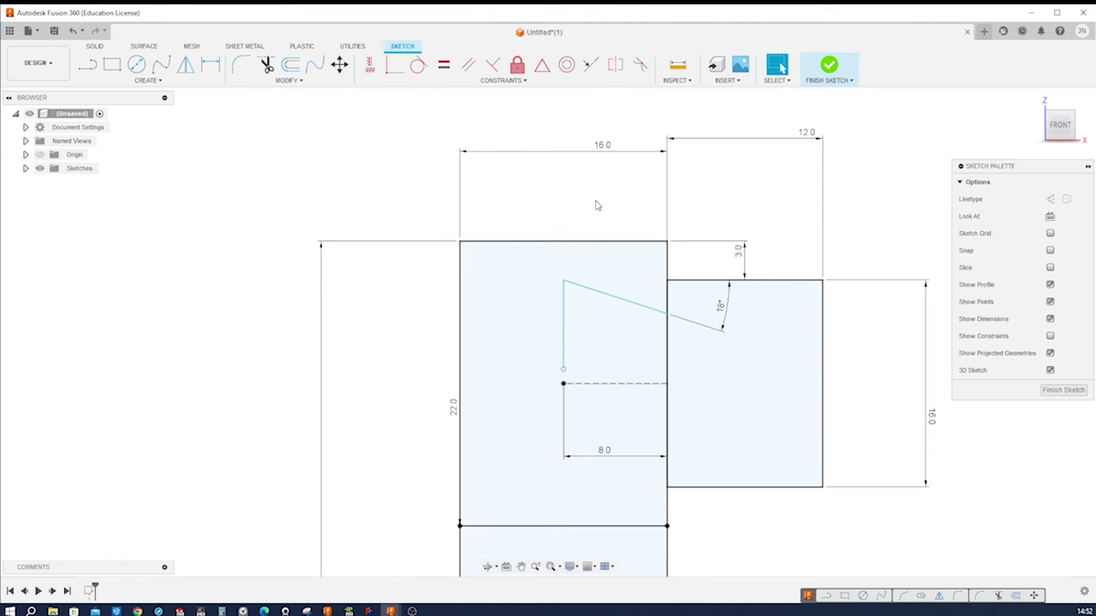
Join the loose lower end of the slot's vertical line to the construction line's inner endpoint with a Coincident constraint
scroll(597, 205, "up", 3)
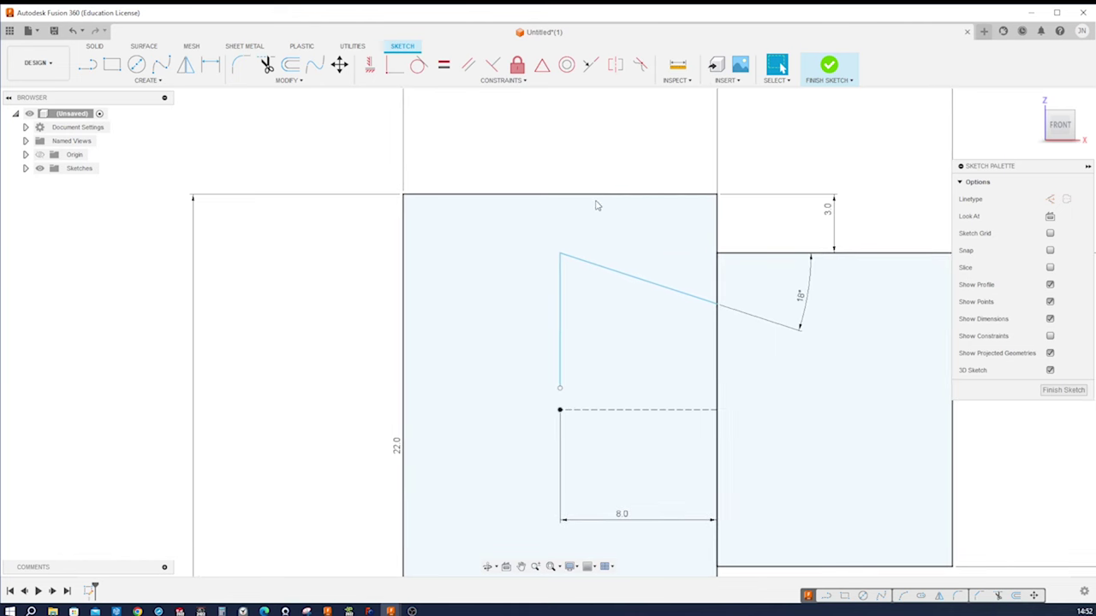
key("s")
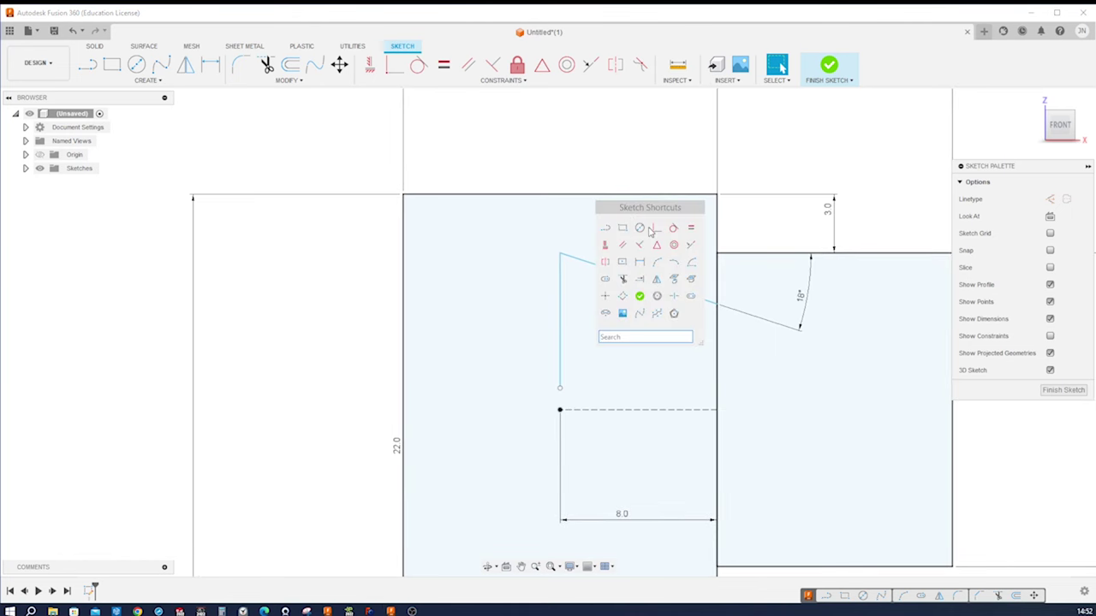
left_click(560, 388)
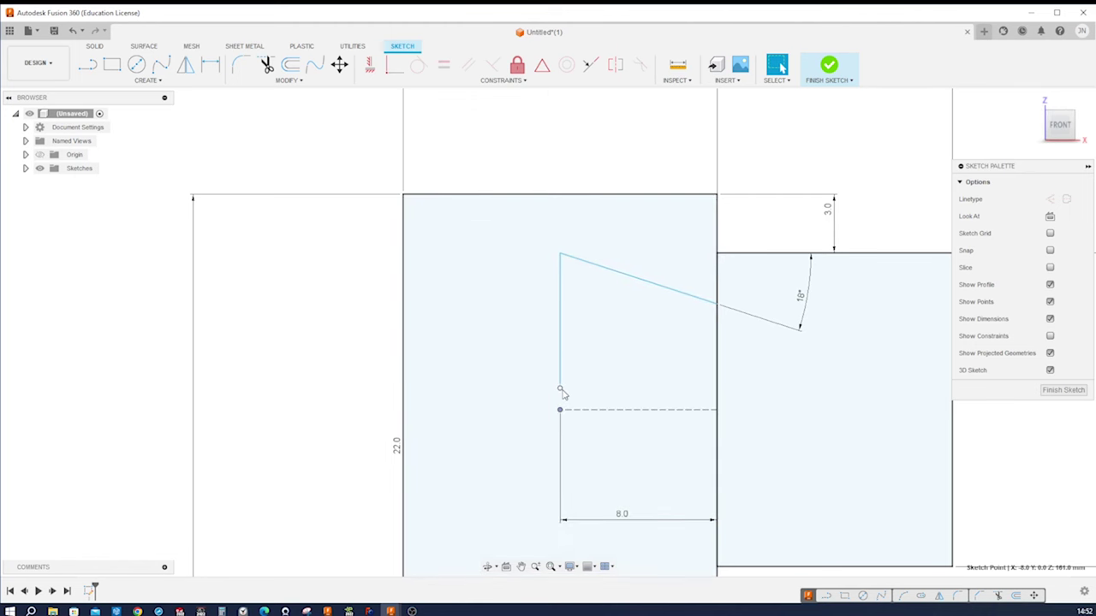
left_click(561, 389)
key("s")
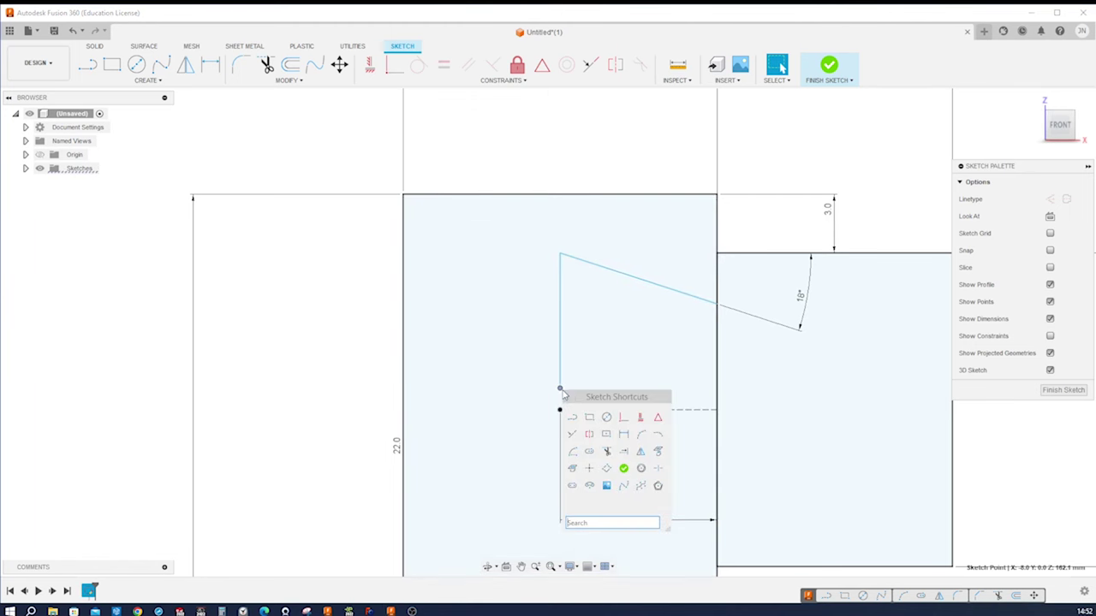
left_click(624, 416)
left_click(561, 410)
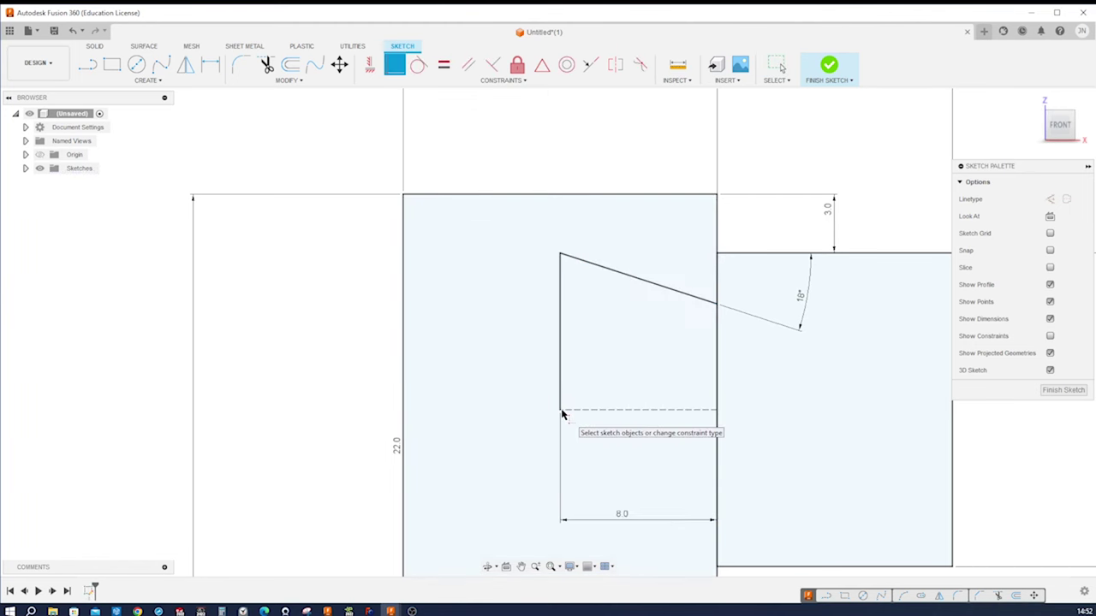
Mirror the slot's vertical and sloping lines about the dashed horizontal construction line
key("s")
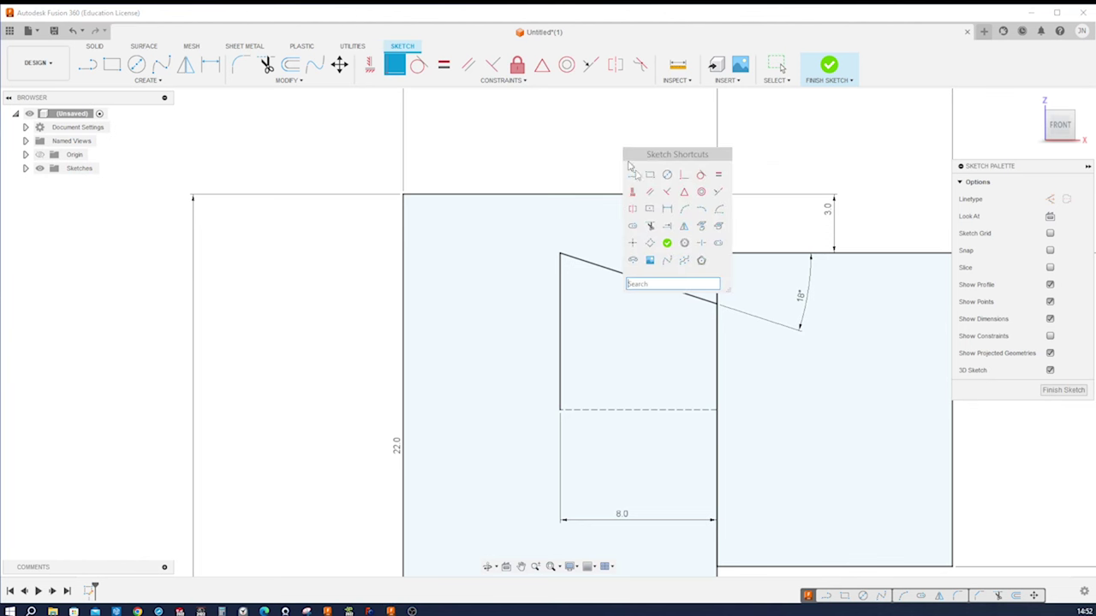
left_click(667, 227)
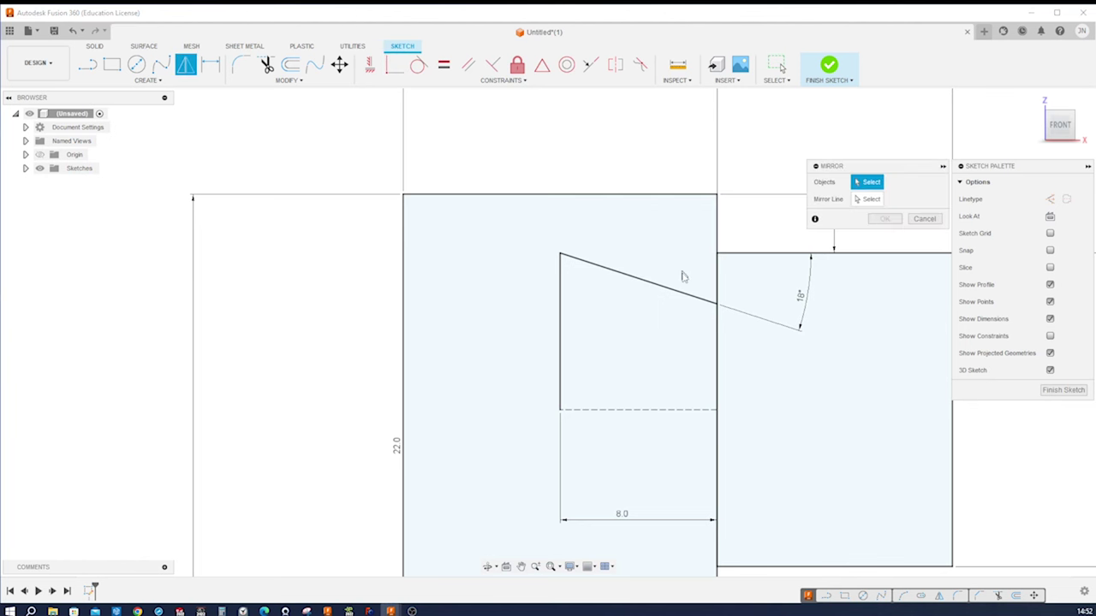
left_click(663, 286)
left_click(562, 355)
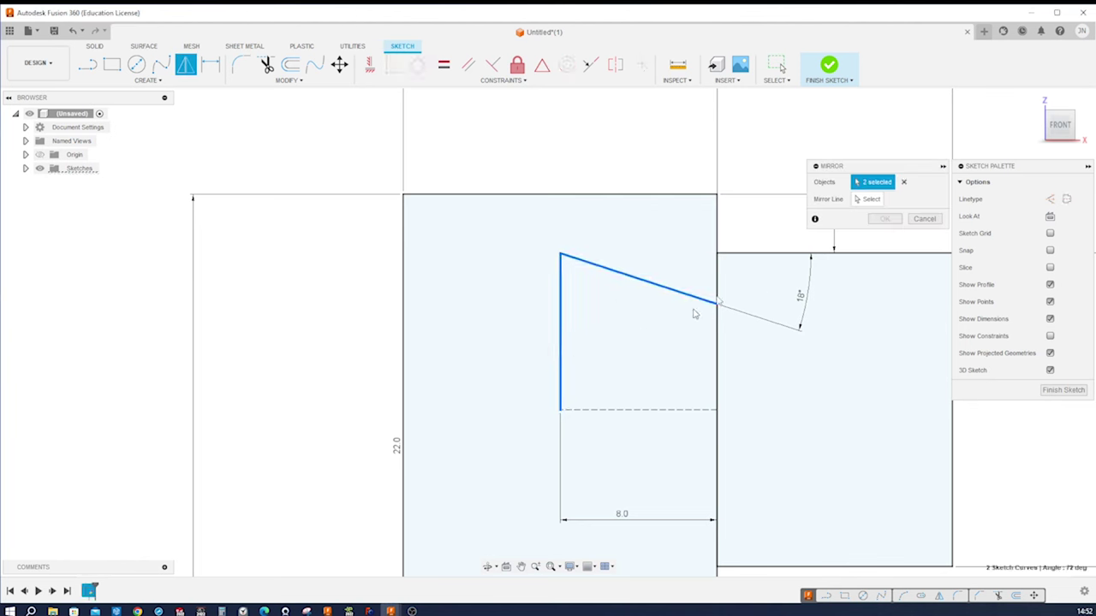
left_click(867, 199)
left_click(688, 410)
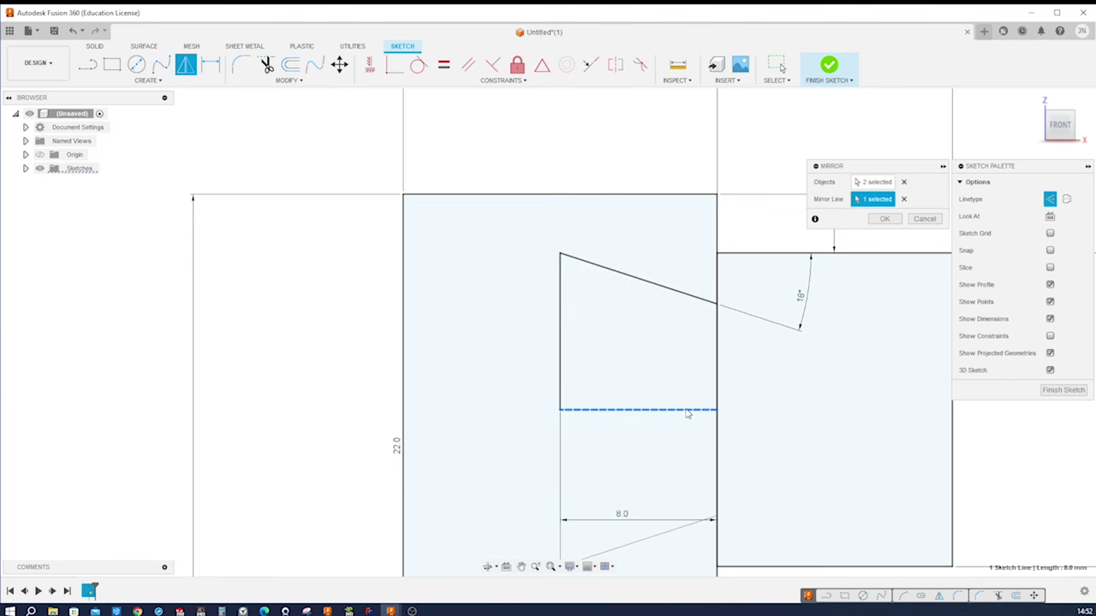
scroll(646, 248, "down", 2)
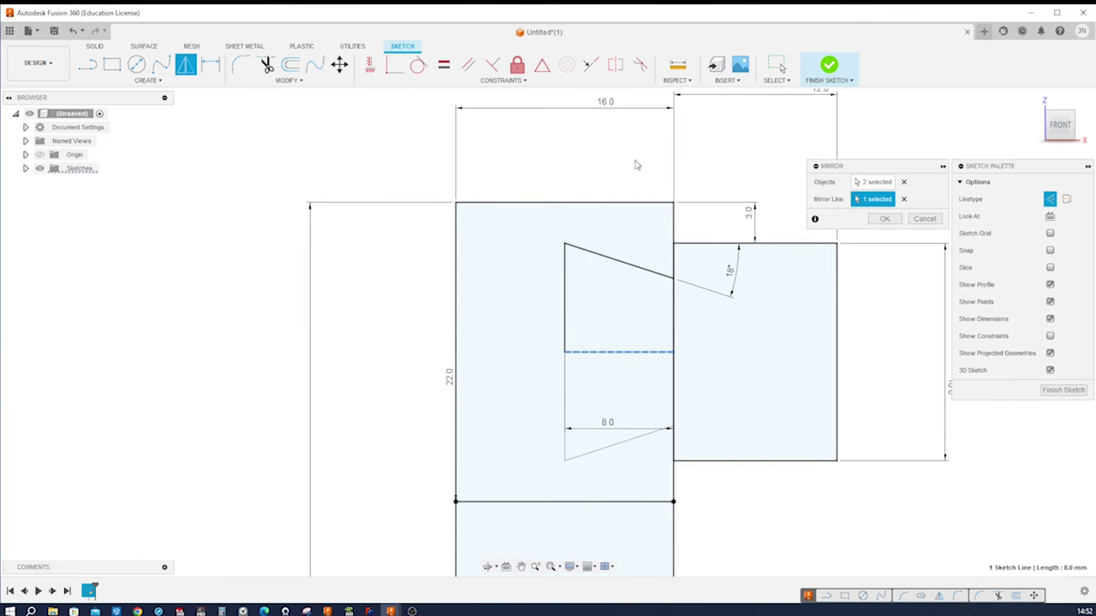
left_click(884, 218)
scroll(861, 318, "down", 3)
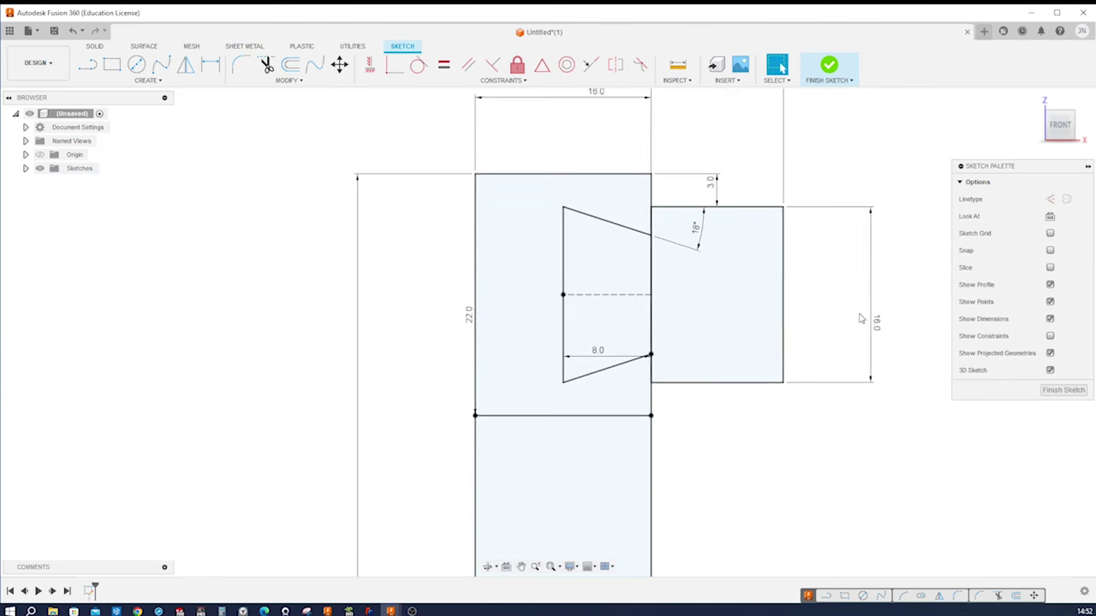
Draw a small rectangle extending outward and upward from the midpoint of the topmost projection's outer edge
scroll(861, 318, "down", 2)
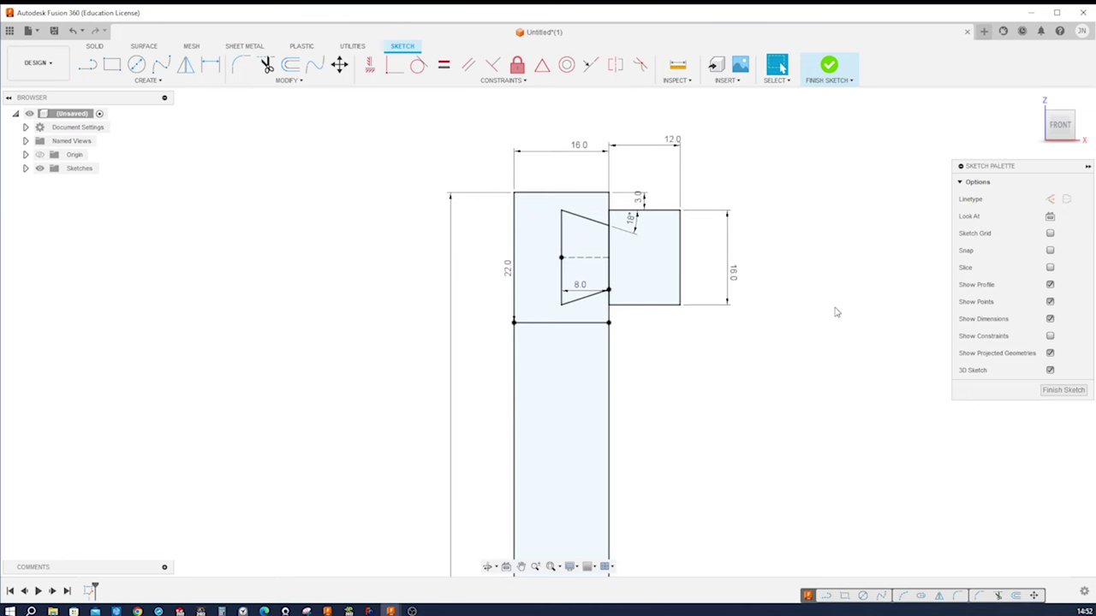
key("s")
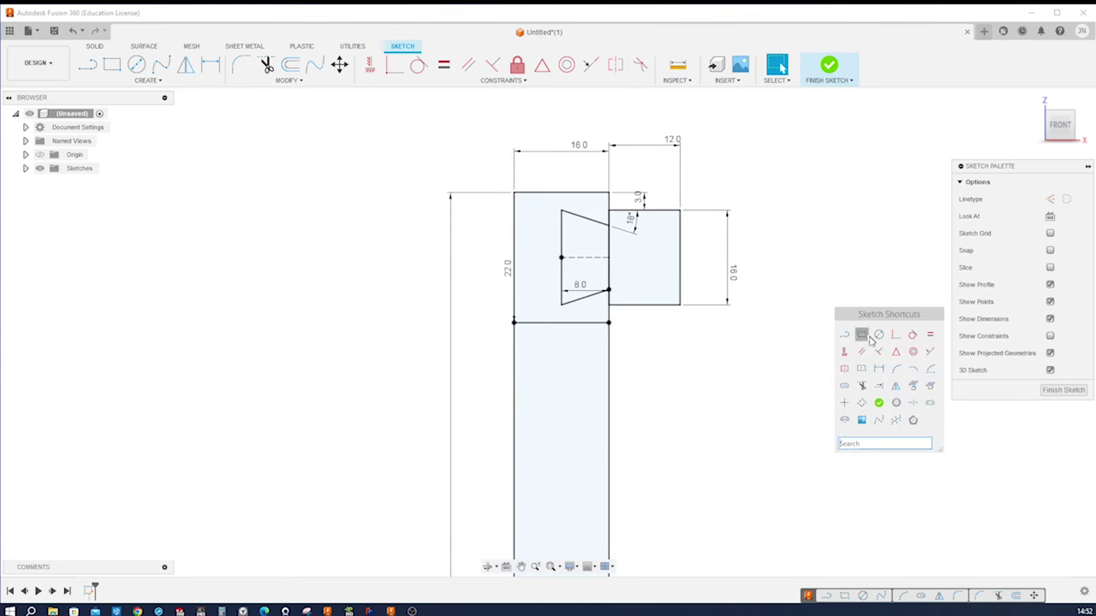
left_click(864, 341)
scroll(758, 286, "up", 3)
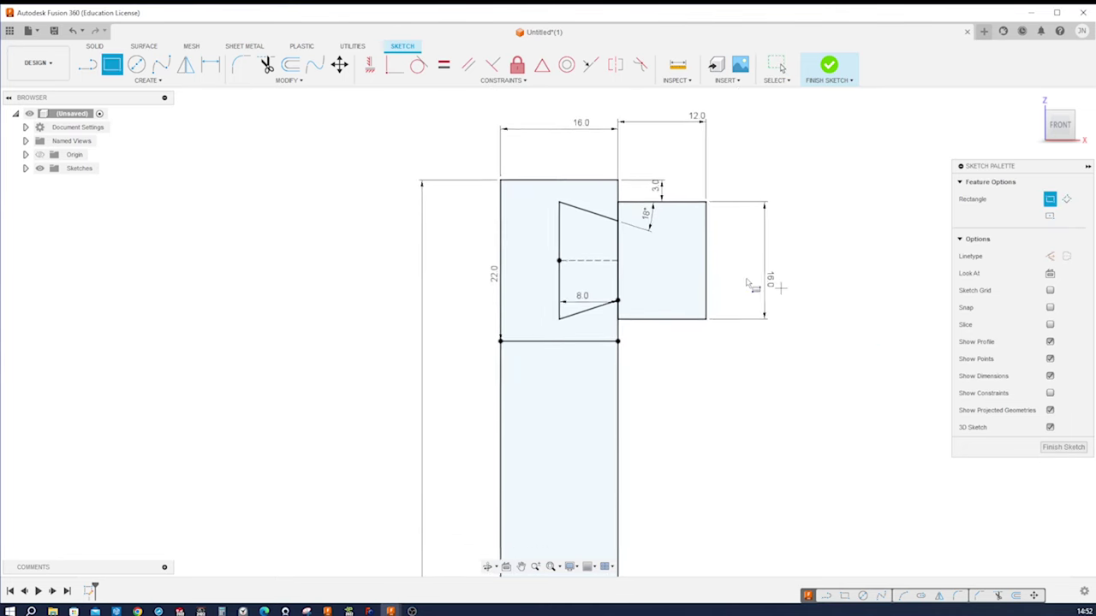
left_click(683, 323)
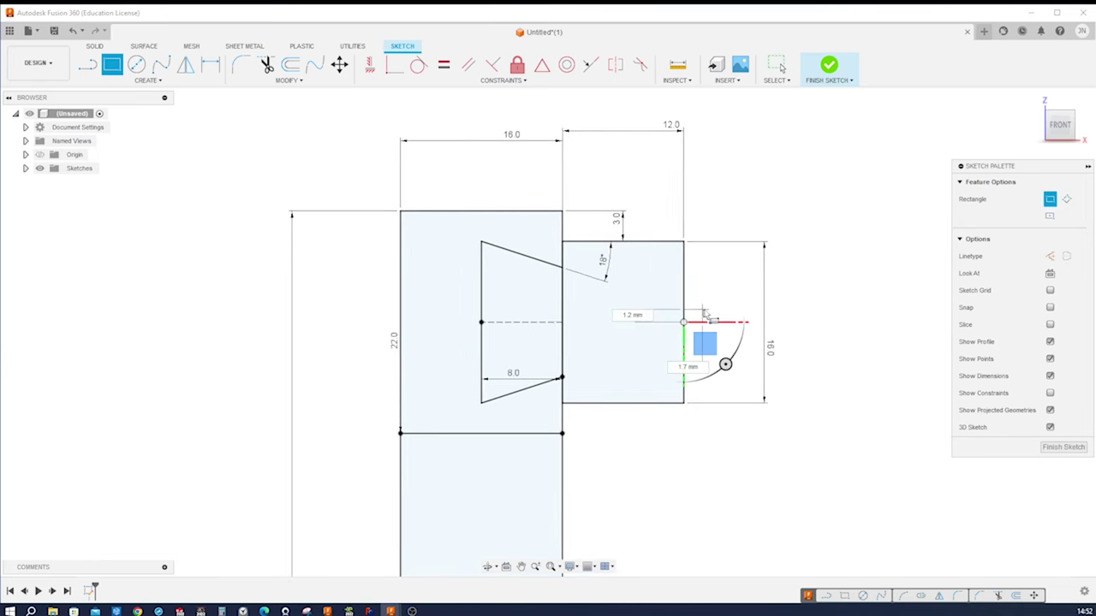
left_click(728, 300)
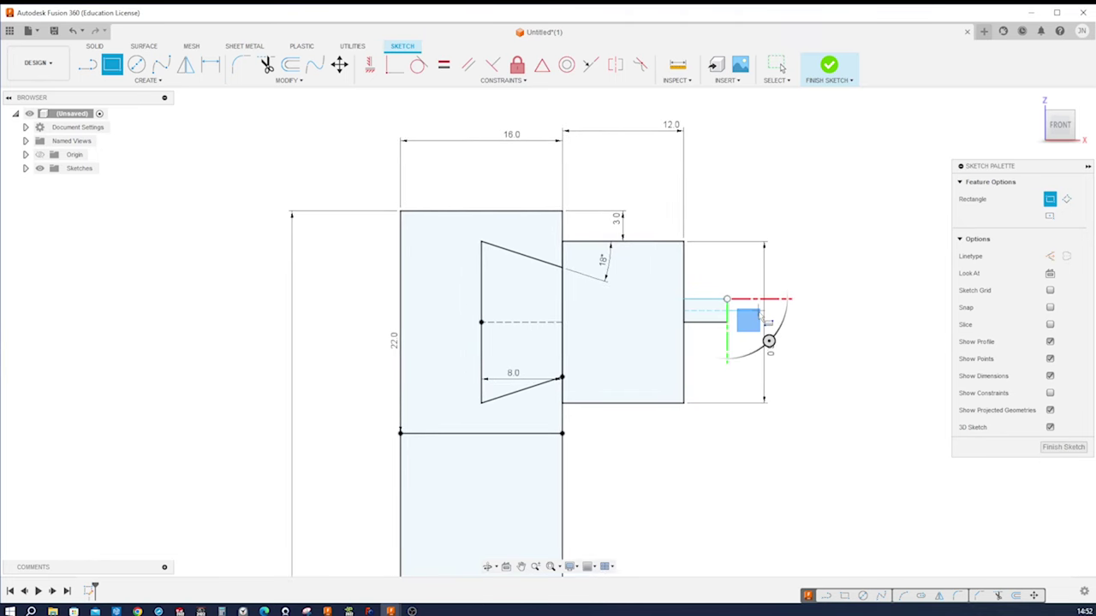
key("Escape")
Dimension the height of the small rectangle on the topmost projection as 4 mm
key("d")
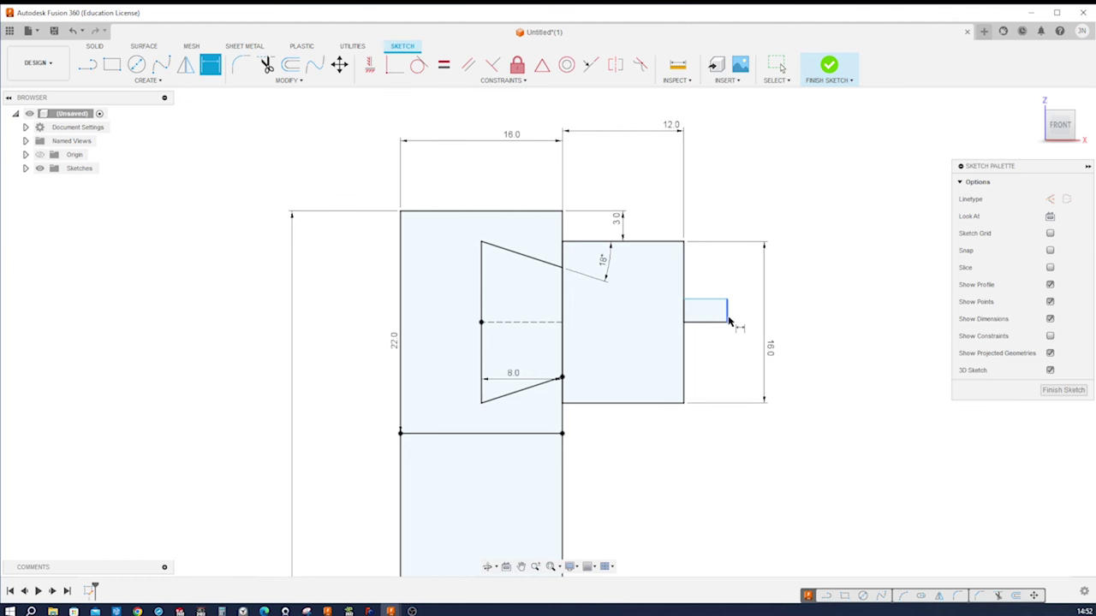
left_click(729, 318)
left_click(739, 320)
type("4")
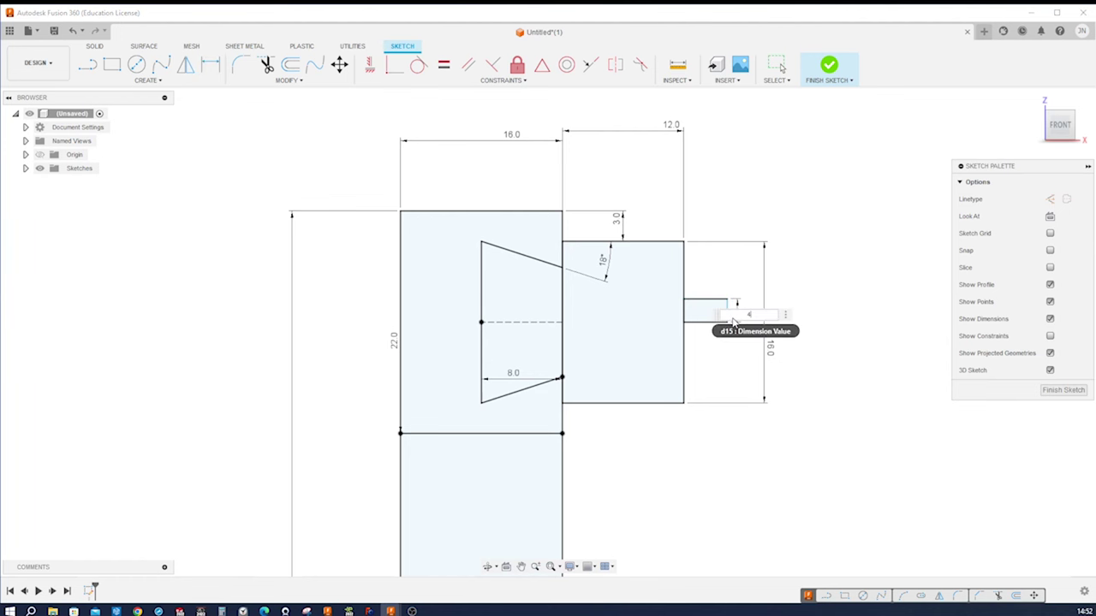
key("Return")
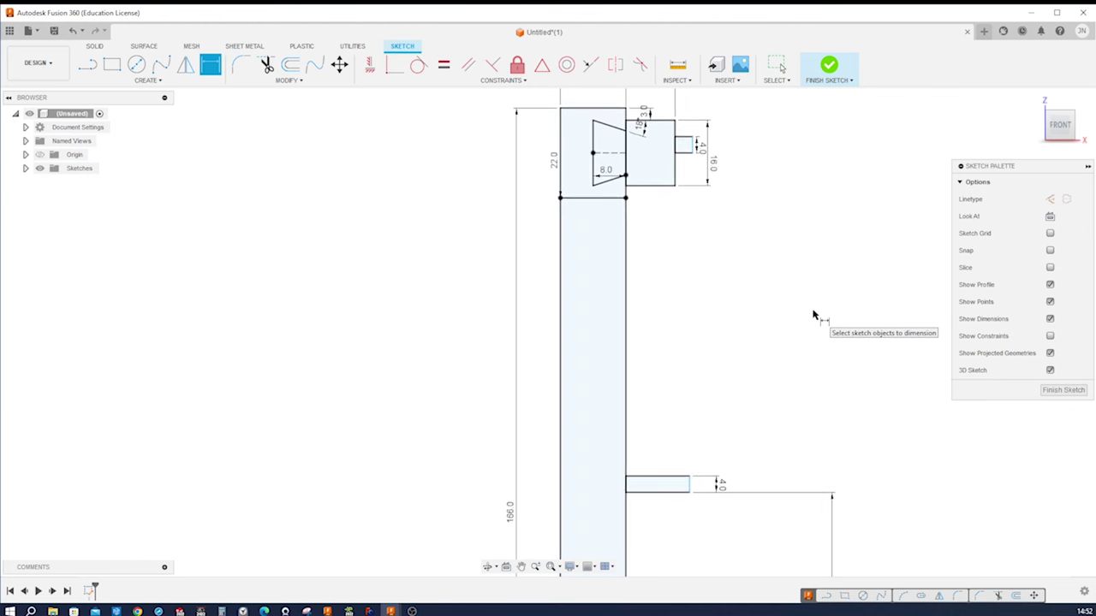
key("Escape")
Draw an upright rectangle about 5.7 mm wide and 26.7 mm high from the upper outer corner of the thin projection below
key("s")
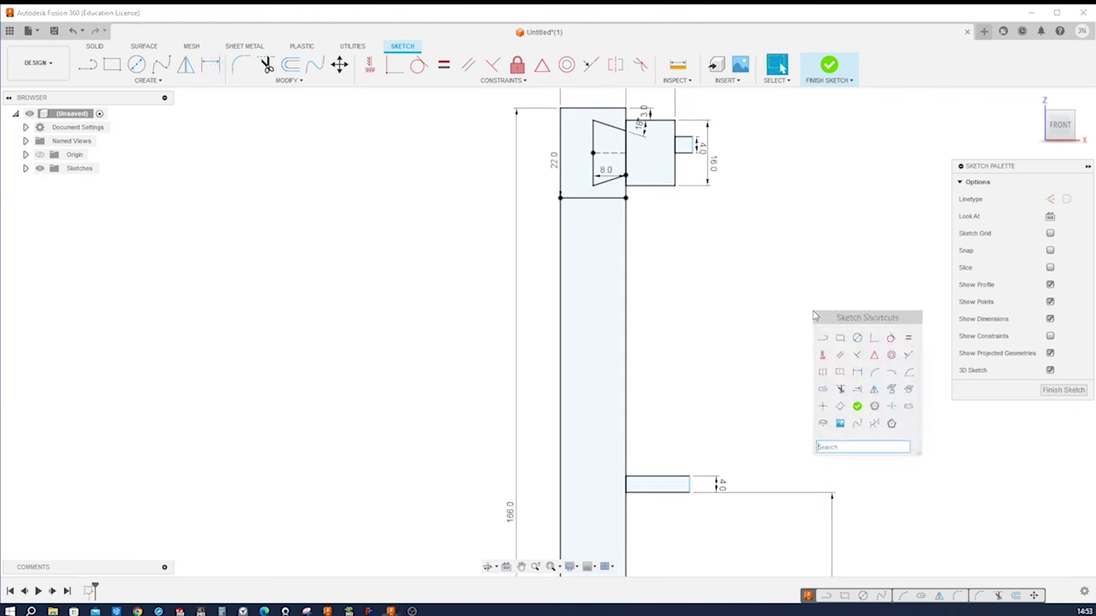
left_click(841, 337)
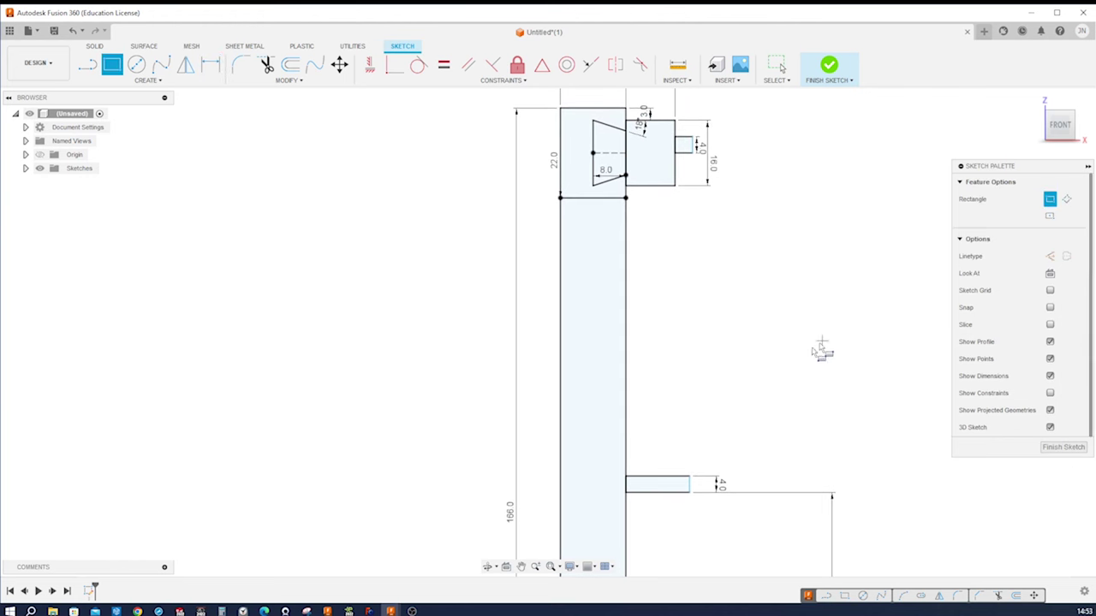
left_click(689, 475)
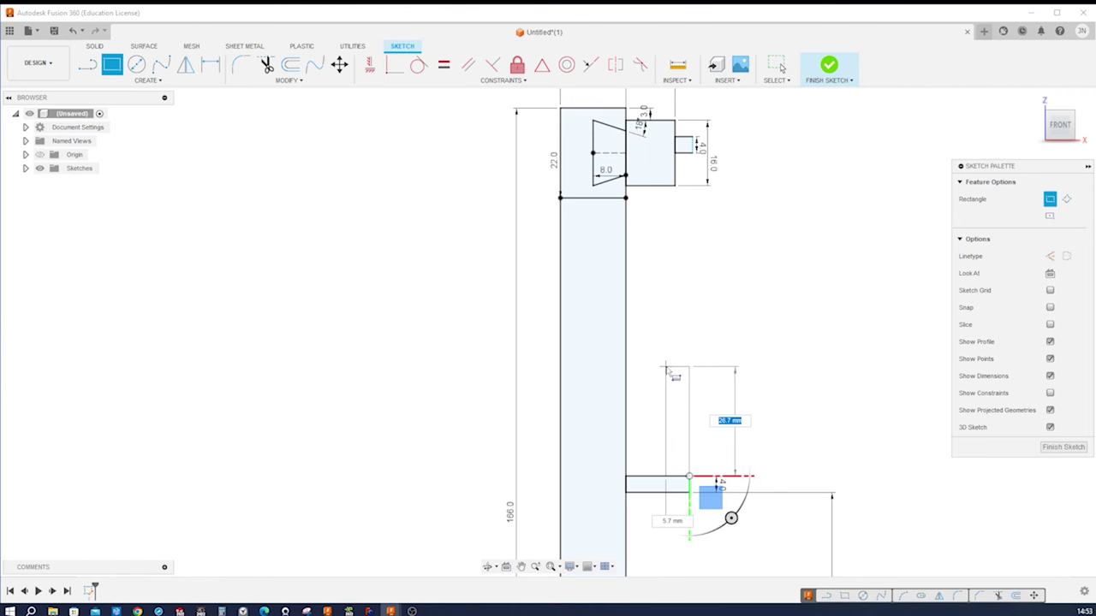
left_click(665, 368)
Draw a small rectangle extending outward from the new upright rectangle's outer edge, just below its top
scroll(728, 403, "up", 5)
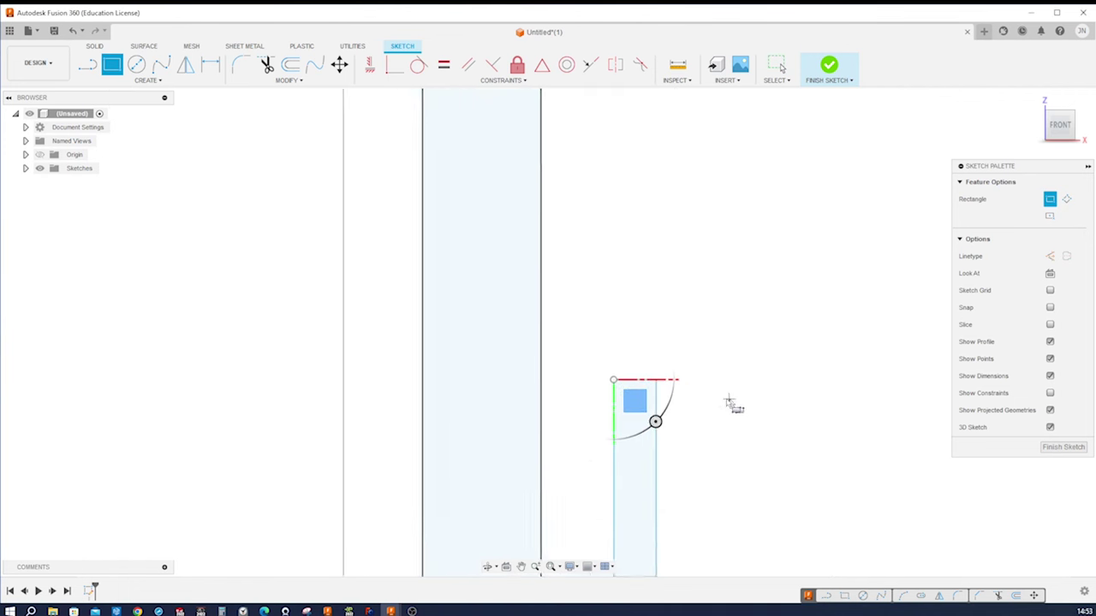
left_click(668, 333)
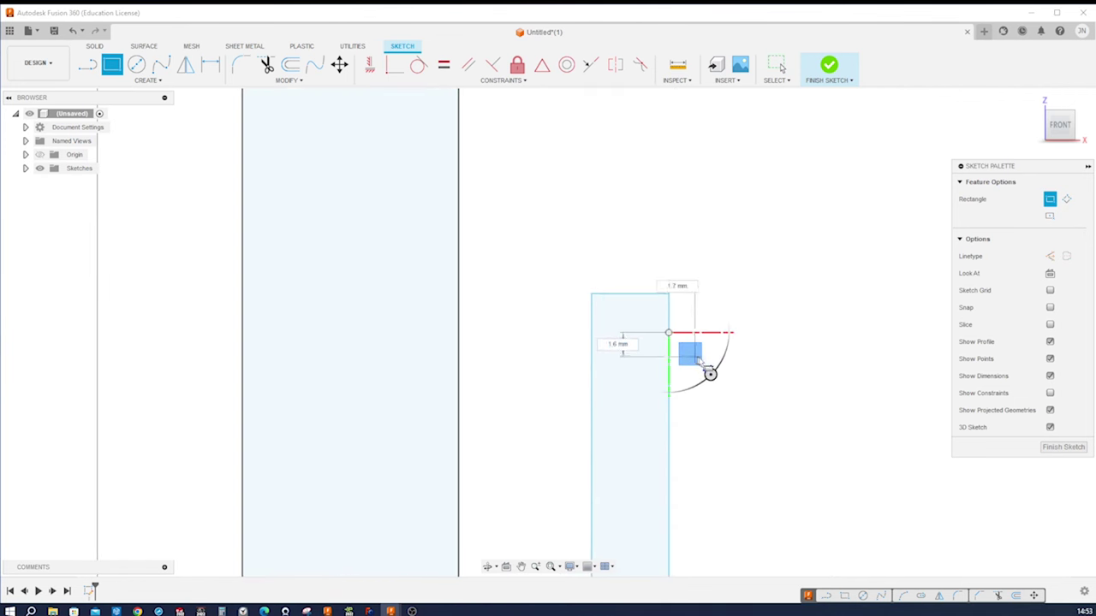
left_click(711, 358)
key("Escape")
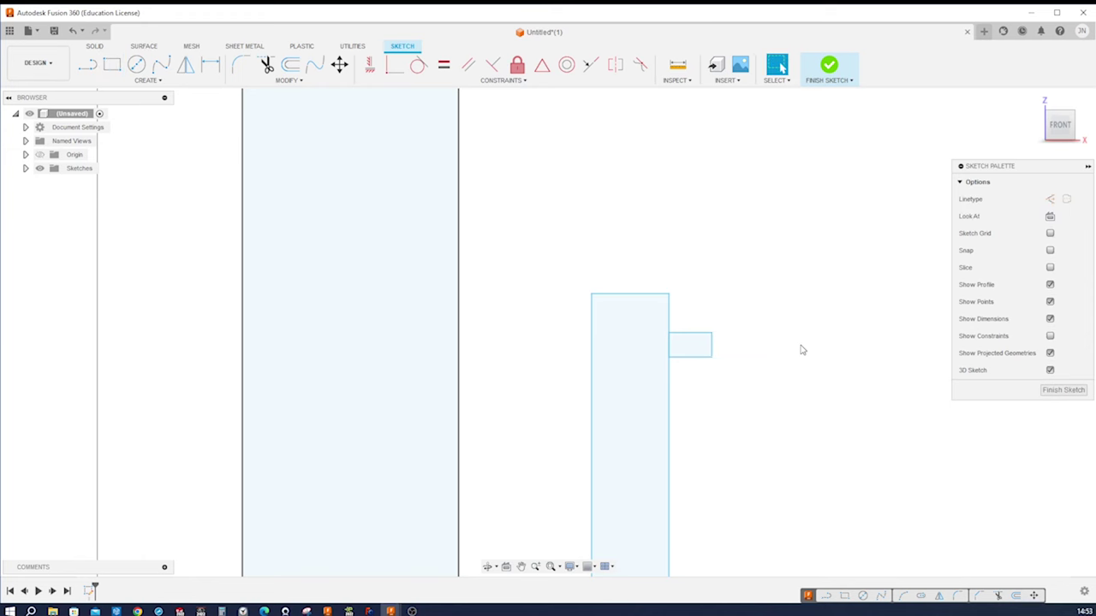
Dimension the rectangle standing on the thin projection as 32 mm high and 8 mm wide
scroll(802, 350, "down", 3)
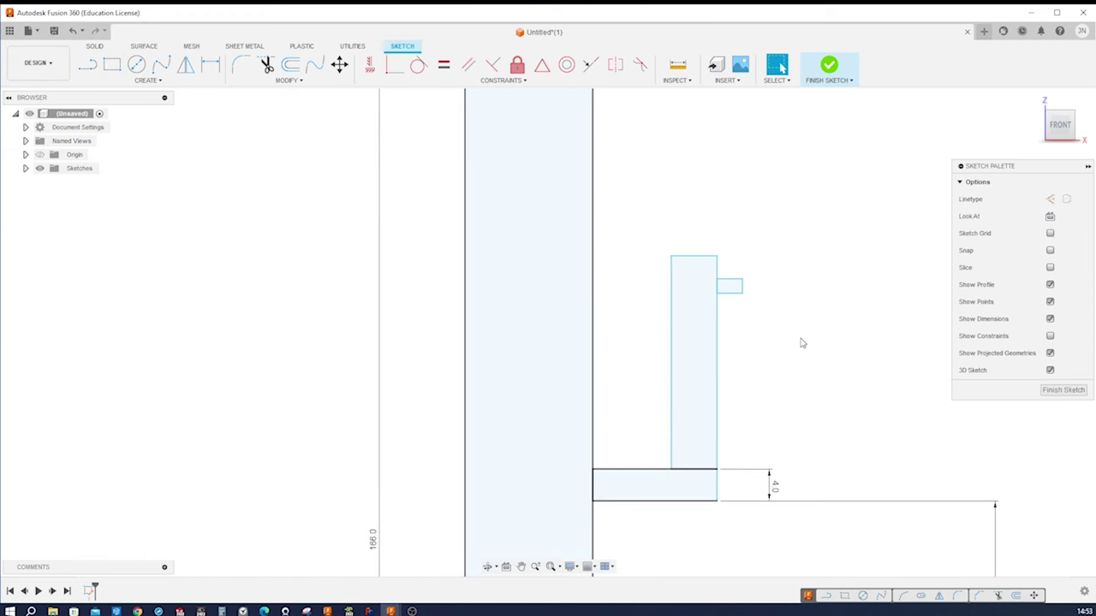
key("d")
left_click(671, 399)
left_click(652, 397)
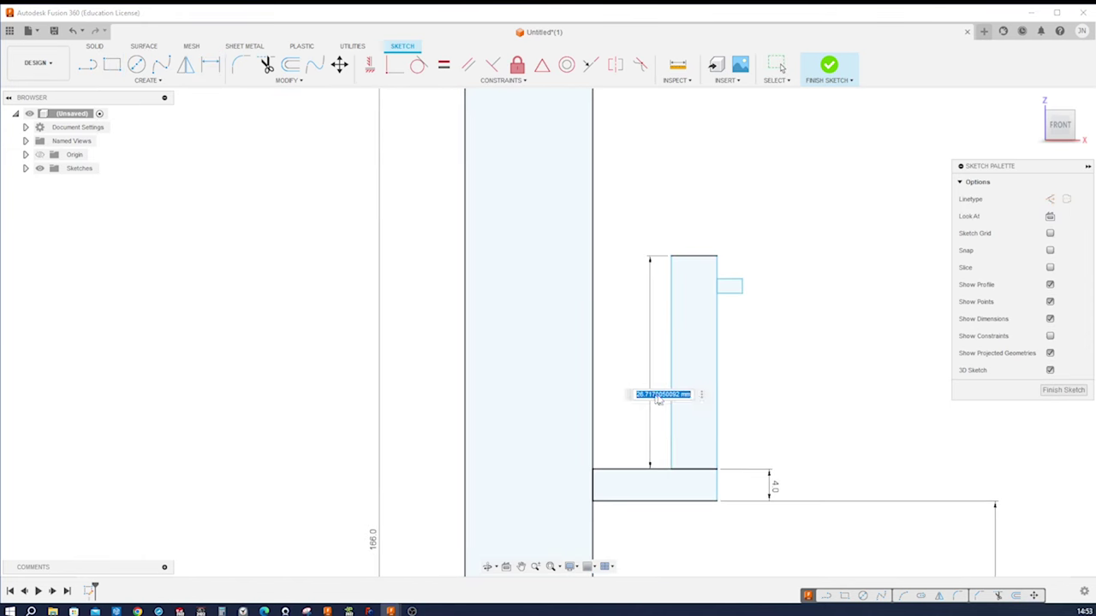
type("32")
key("Return")
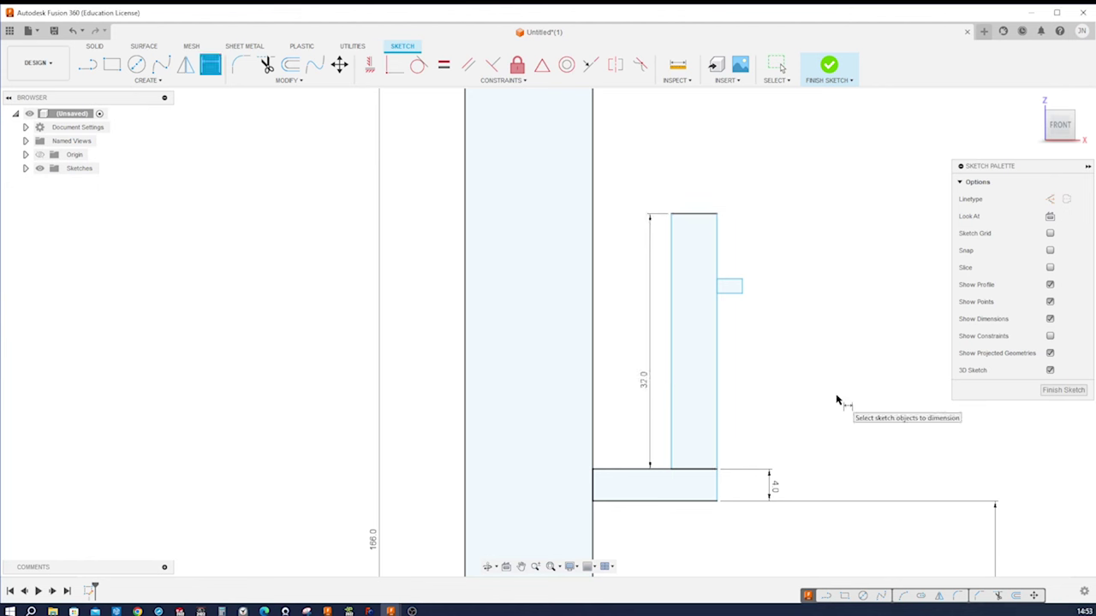
left_click(709, 215)
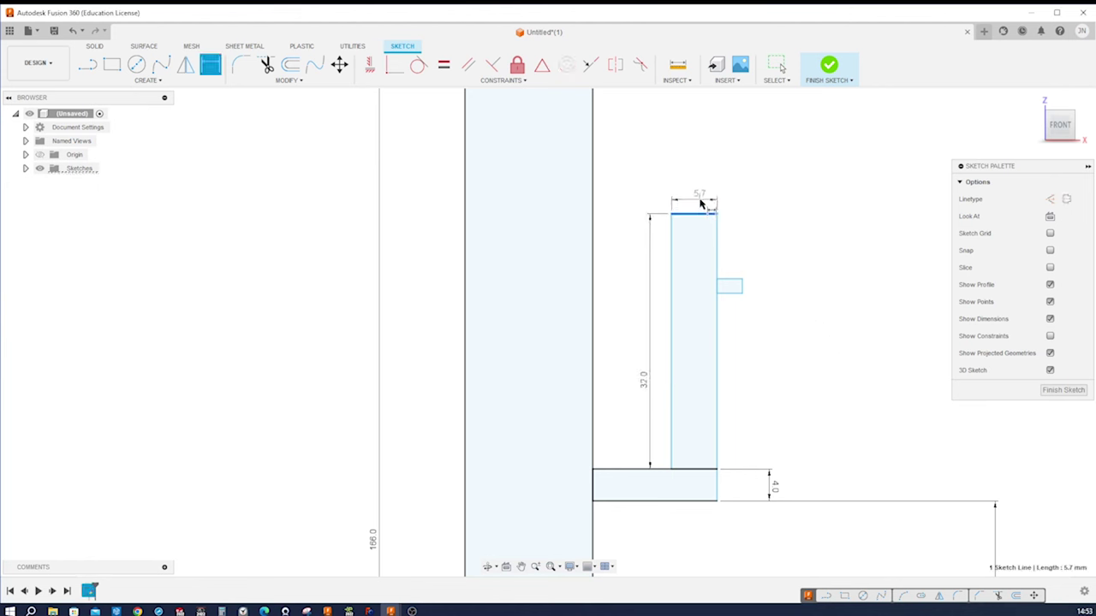
left_click(702, 200)
type("8")
key("Return")
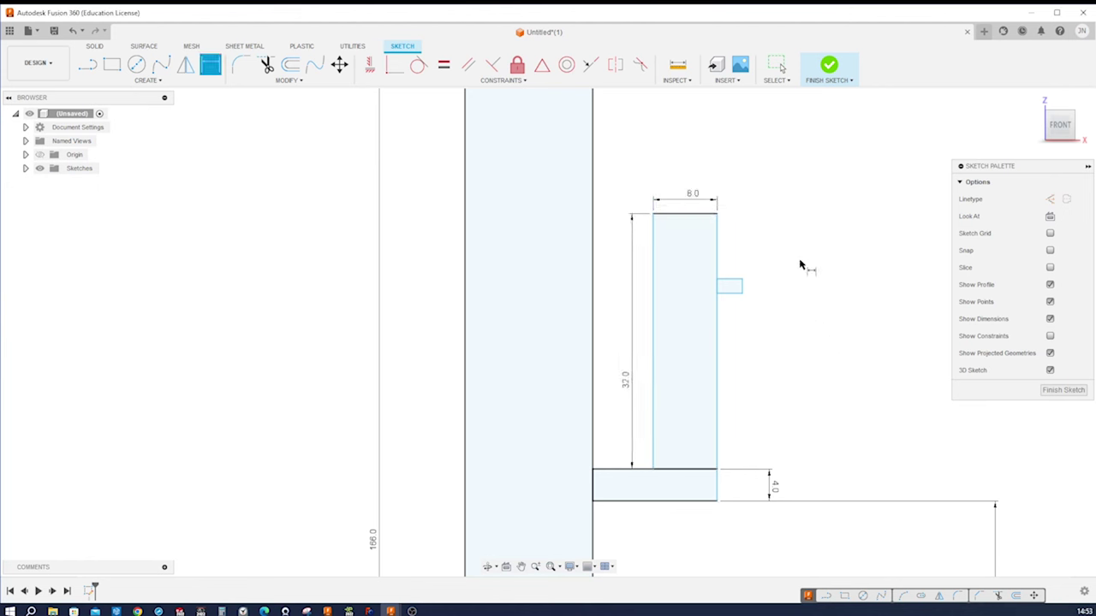
Dimension the gap between the tops of the upright rectangle on the middle projection and its small side rectangle as 2 mm
scroll(805, 265, "up", 1)
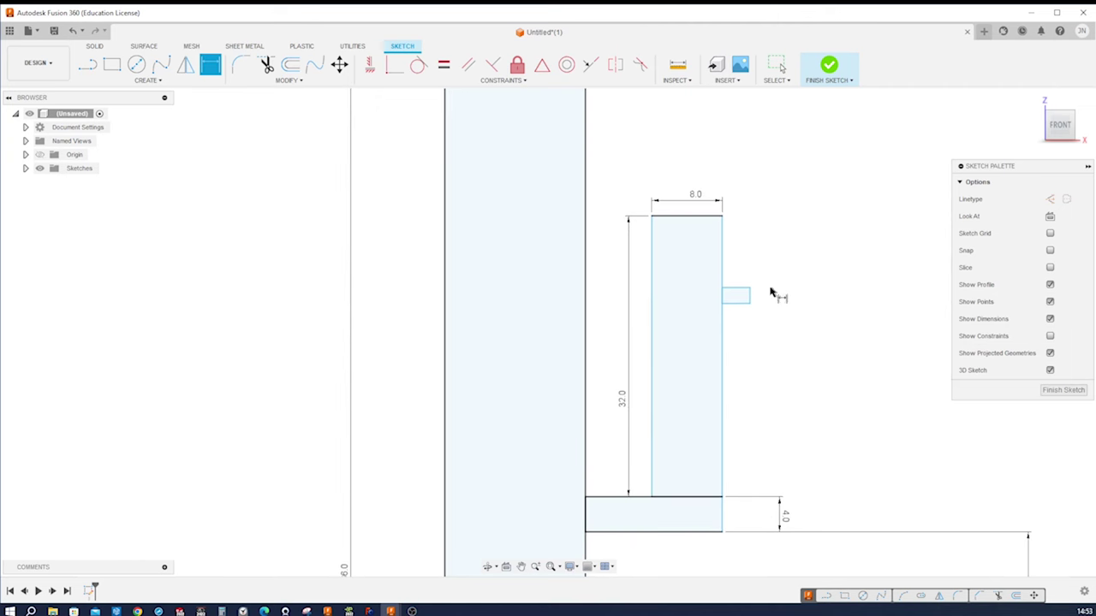
left_click(726, 225)
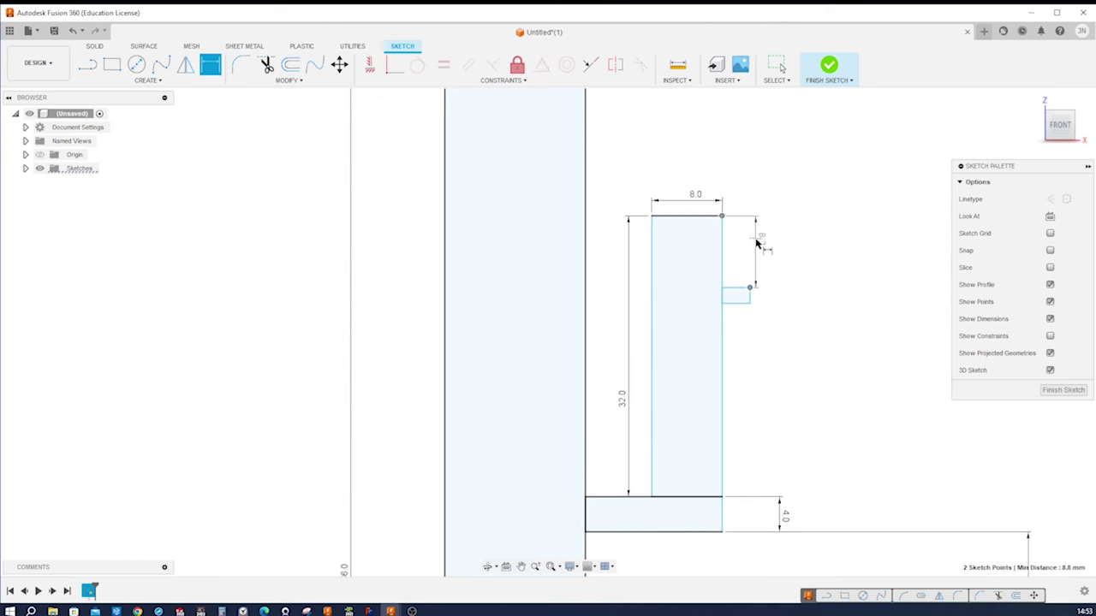
left_click(761, 240)
type("2")
key("Return")
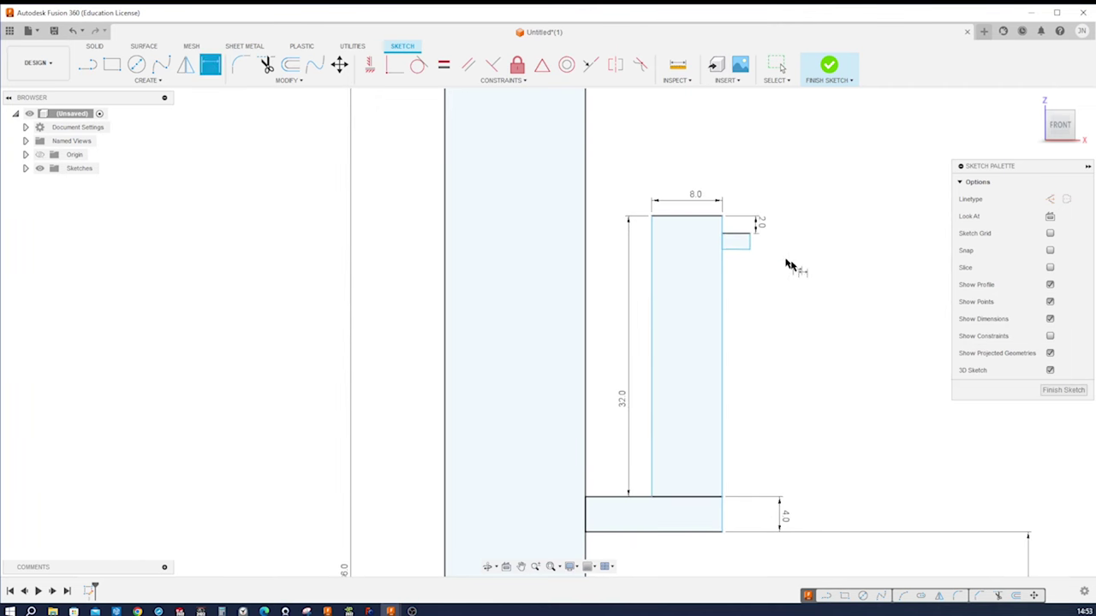
Dimension the height of the small rectangle beside the standing upright rectangle as 4 mm
left_click(750, 241)
left_click(770, 248)
type("4")
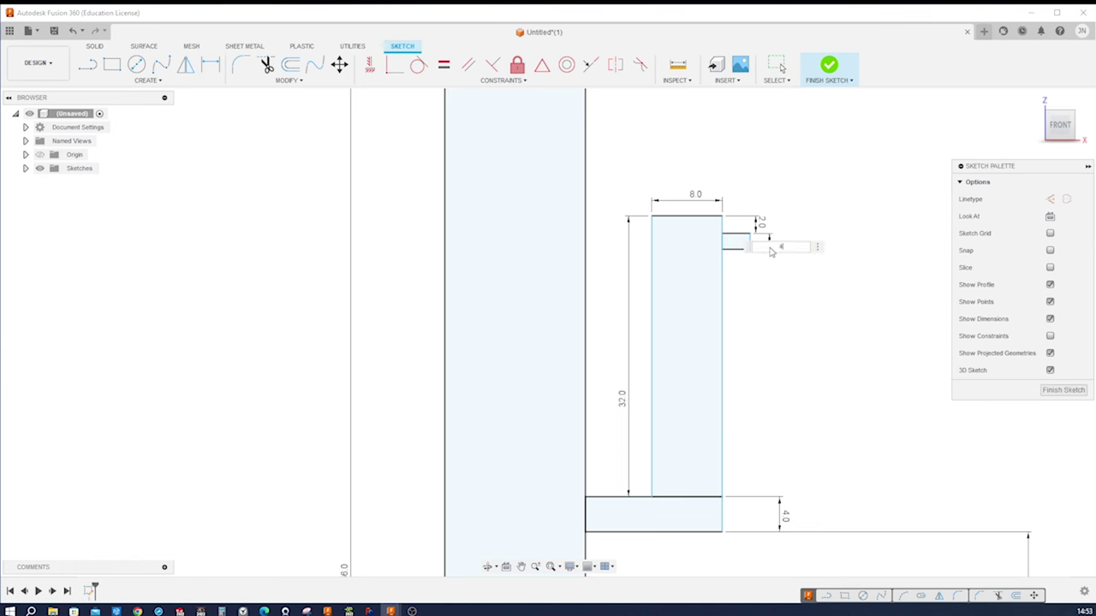
key("Return")
key("Escape")
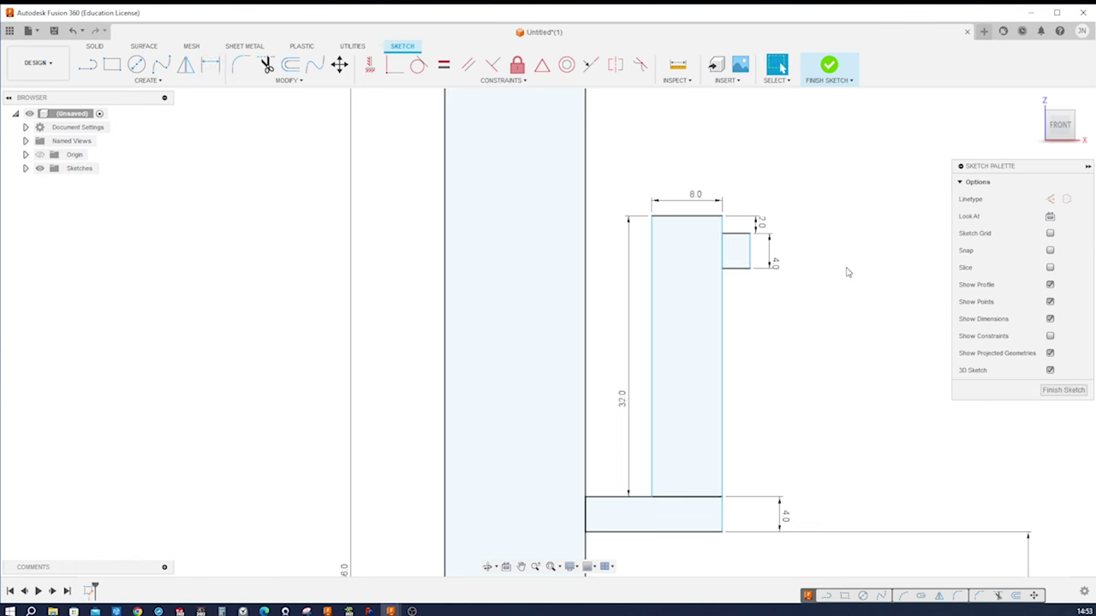
Dimension the width of the small rectangle on the topmost projection as 6 mm
scroll(846, 273, "down", 3)
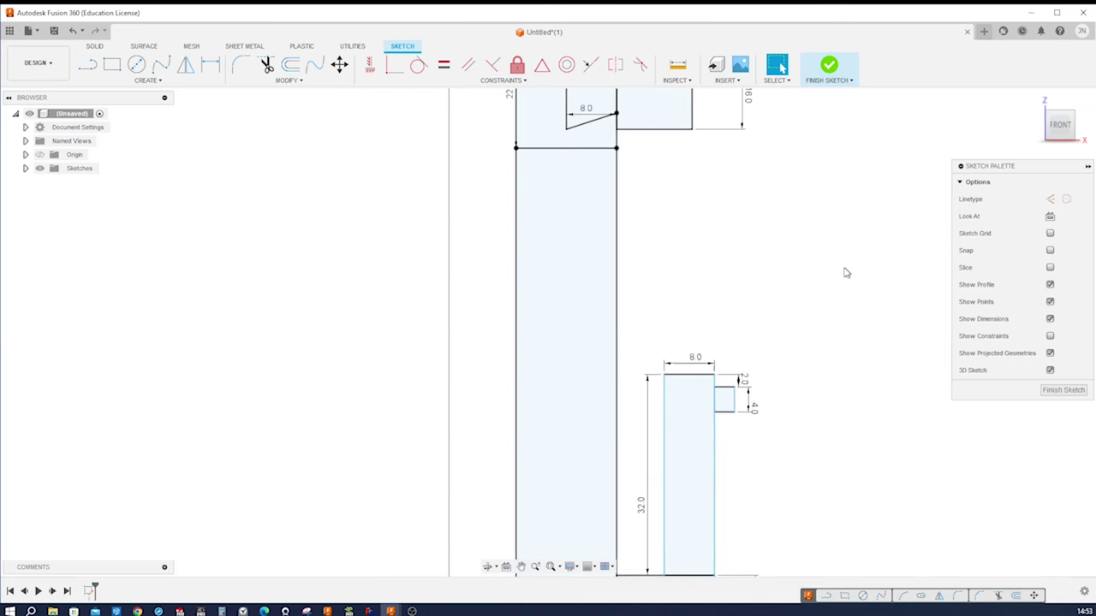
scroll(733, 211, "down", 2)
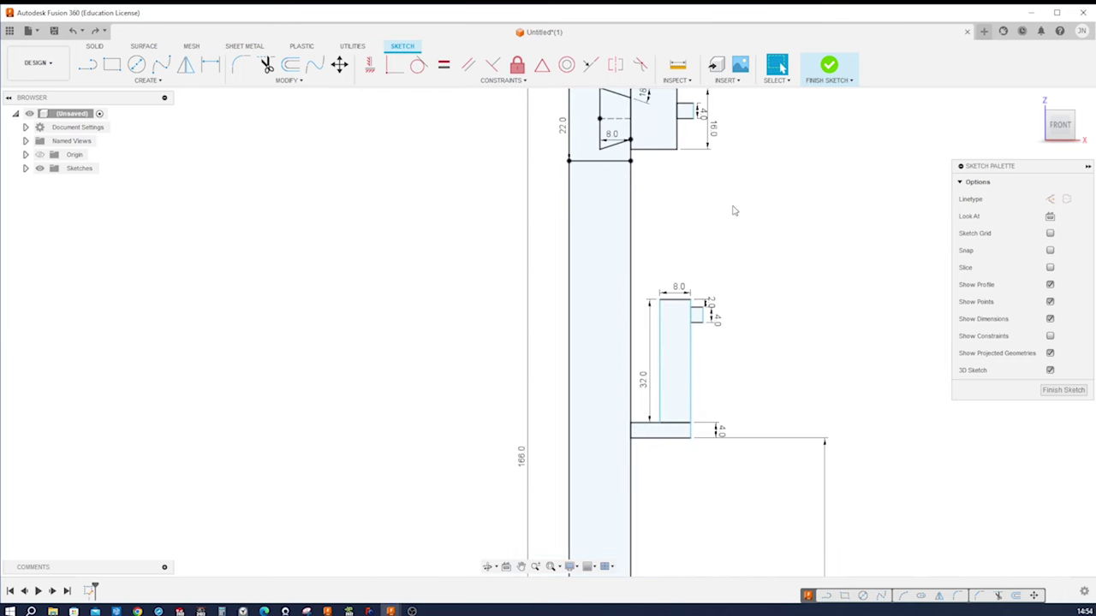
key("d")
left_click(685, 117)
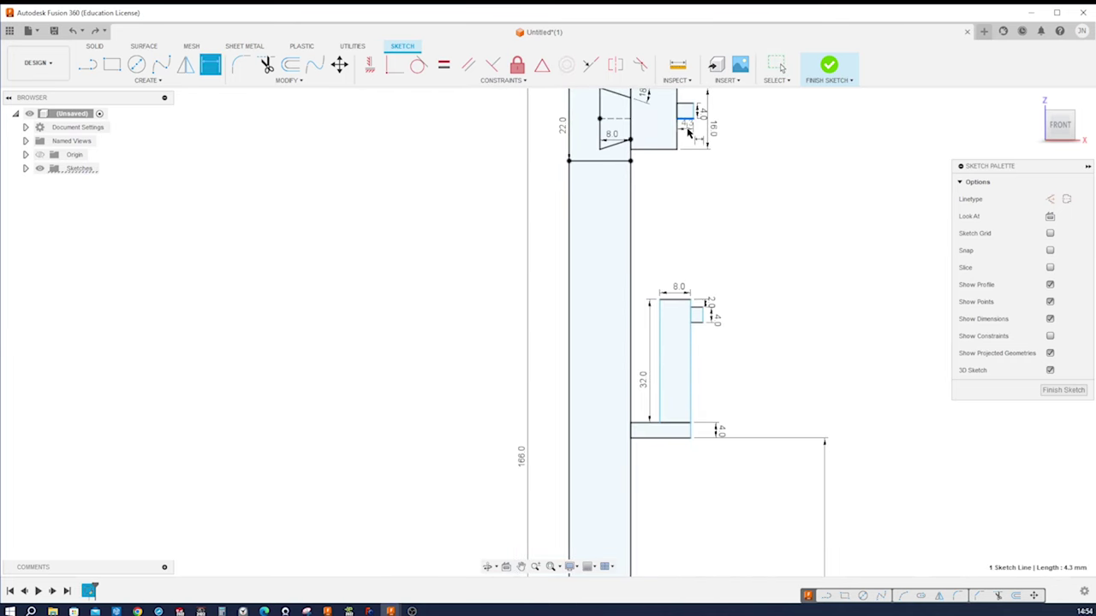
left_click(686, 135)
type("6")
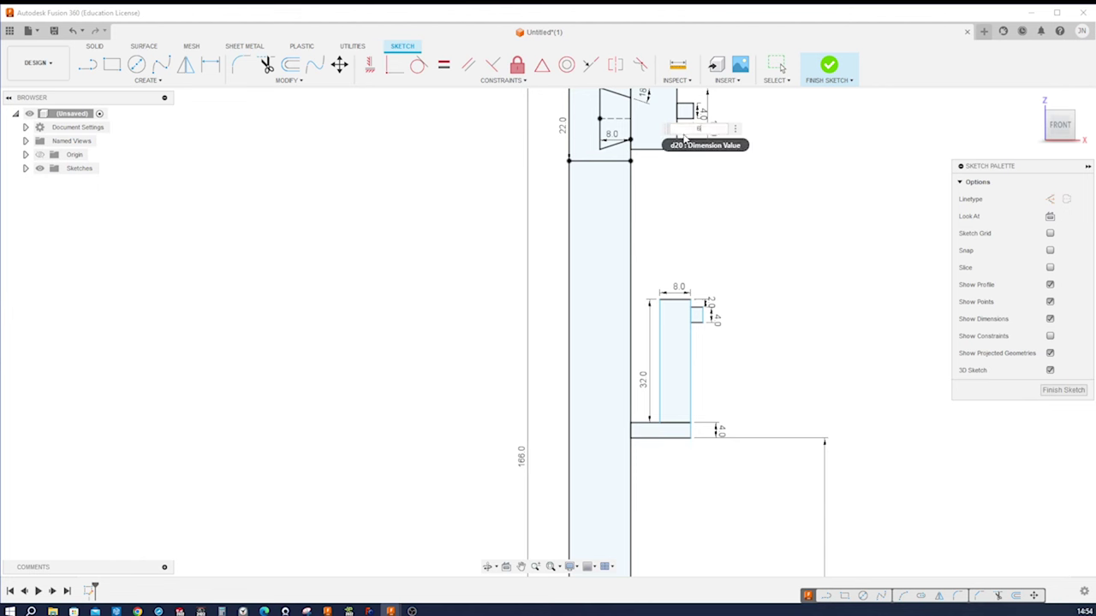
key("Return")
key("Escape")
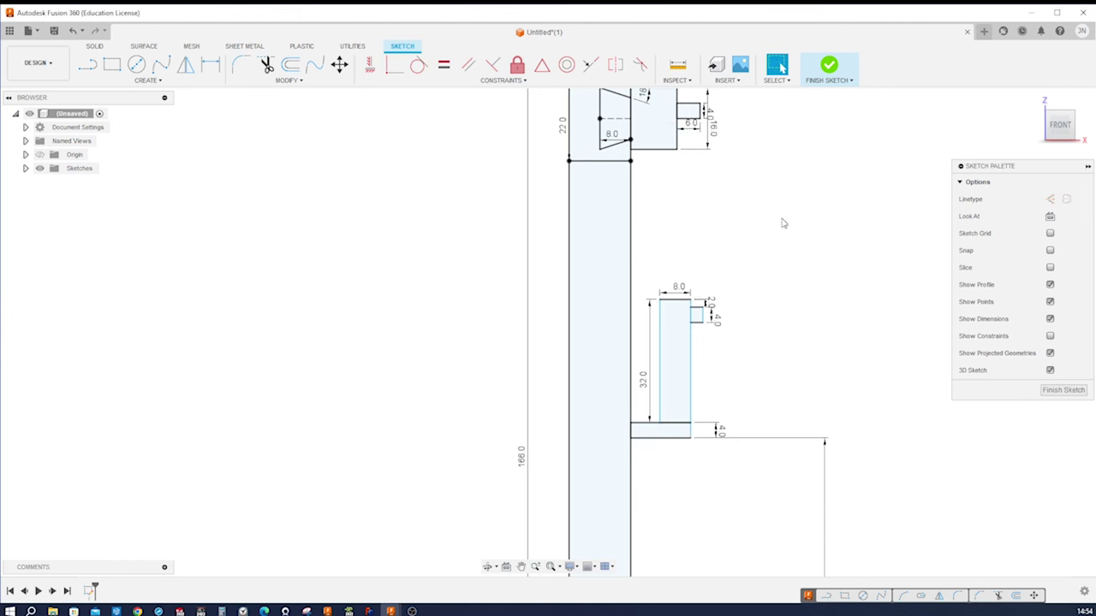
Align the outer edges of the standing rectangle and its small rectangle with the matching topmost ones using Horizontal/Vertical constraints
key("s")
left_click(791, 264)
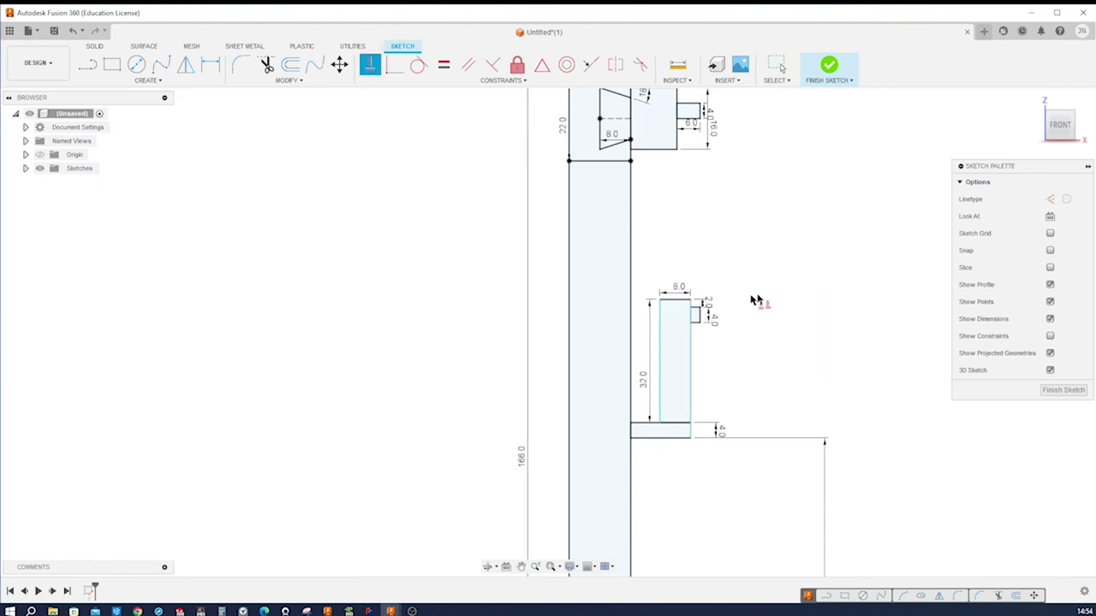
left_click(691, 301)
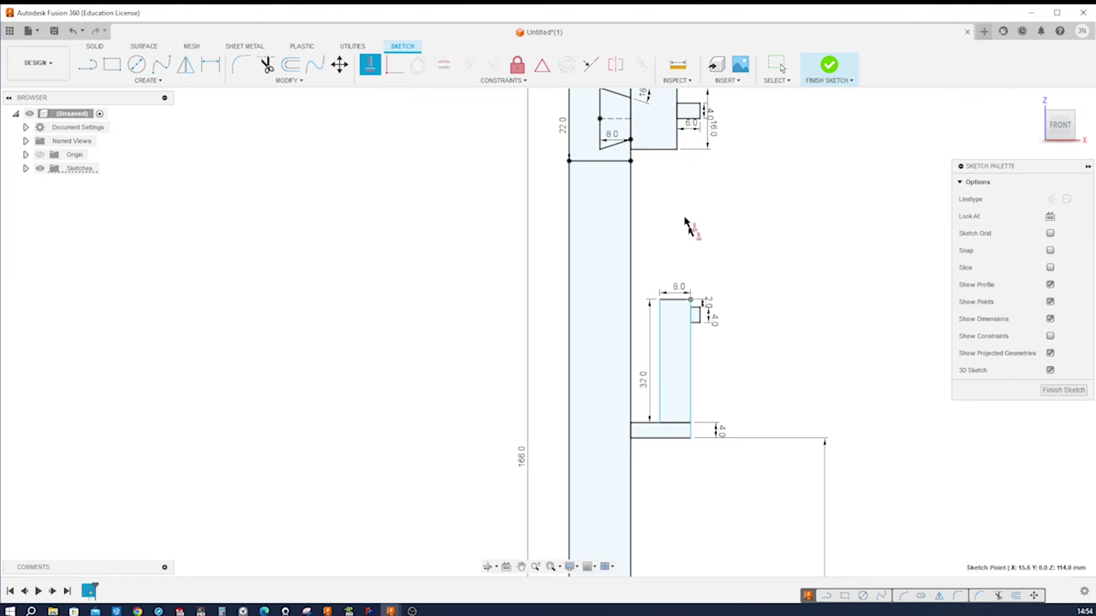
left_click(676, 149)
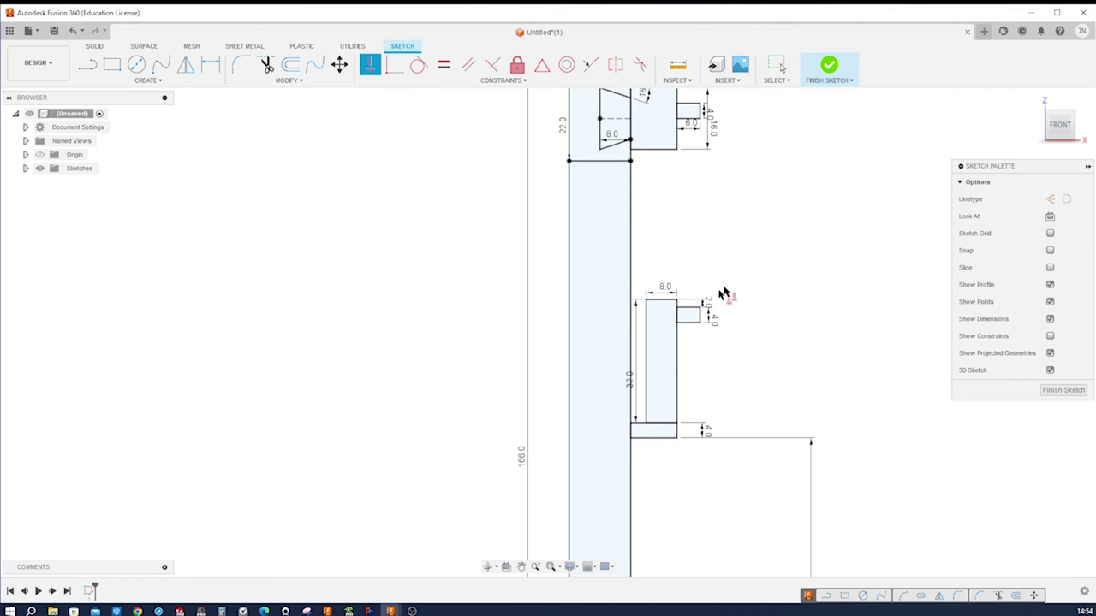
Constrain the outer end of the lowest thin projection vertically in line with the outer end of the middle small rectangle
scroll(741, 256, "down", 1)
scroll(763, 269, "down", 2)
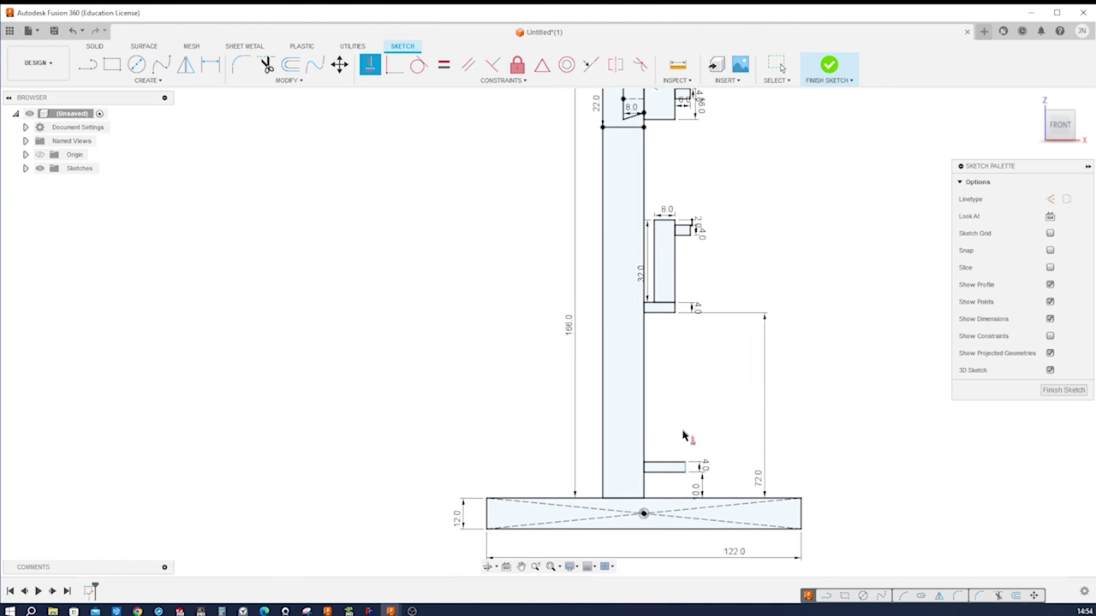
left_click(684, 463)
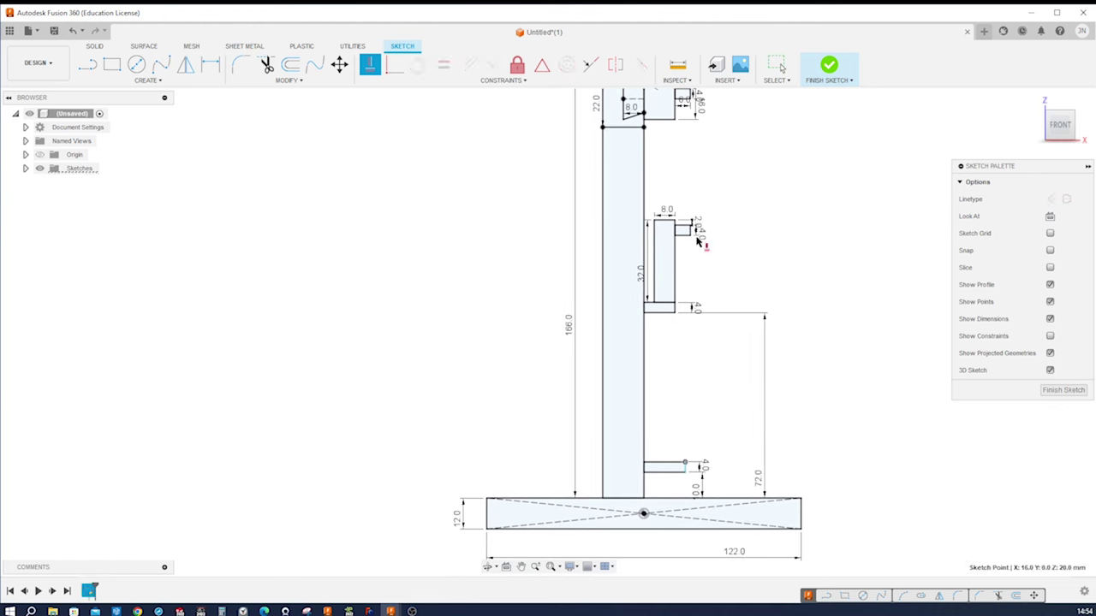
left_click(695, 242)
scroll(860, 336, "down", 1)
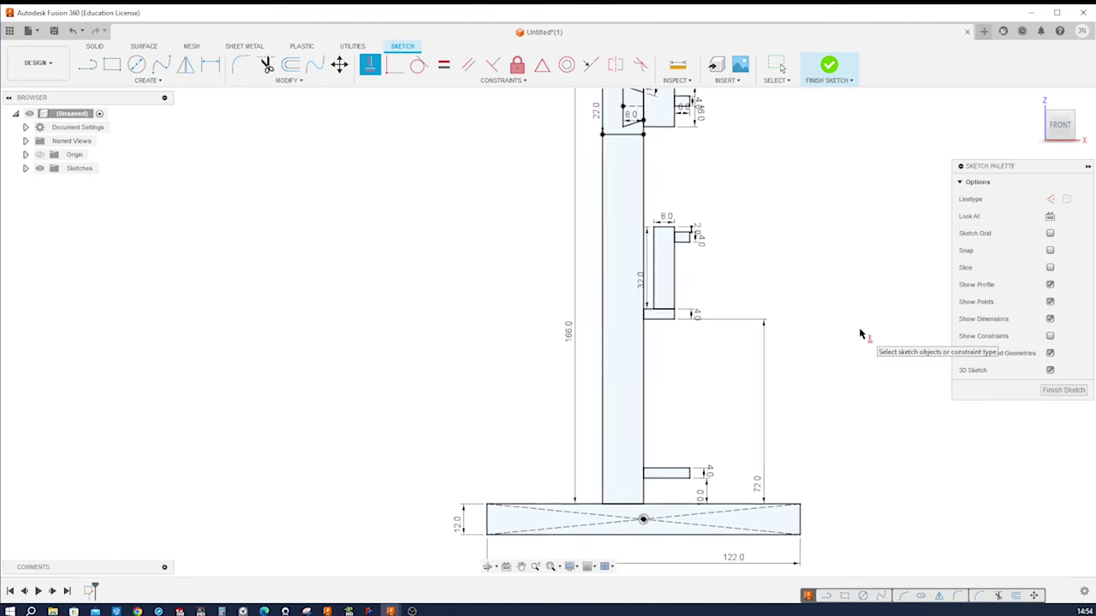
scroll(860, 336, "up", 1)
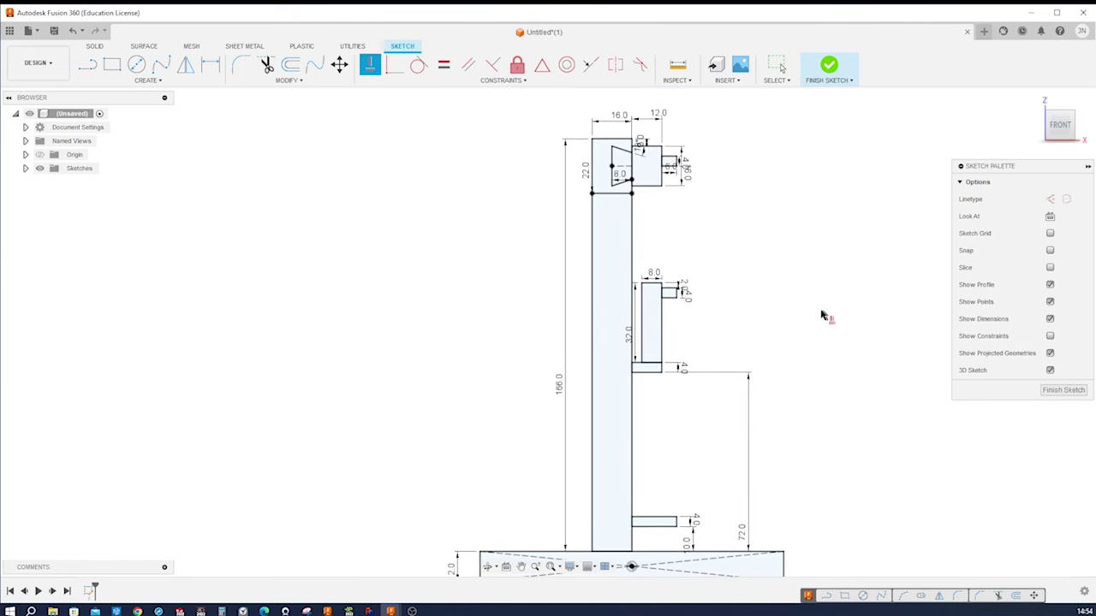
key("Escape")
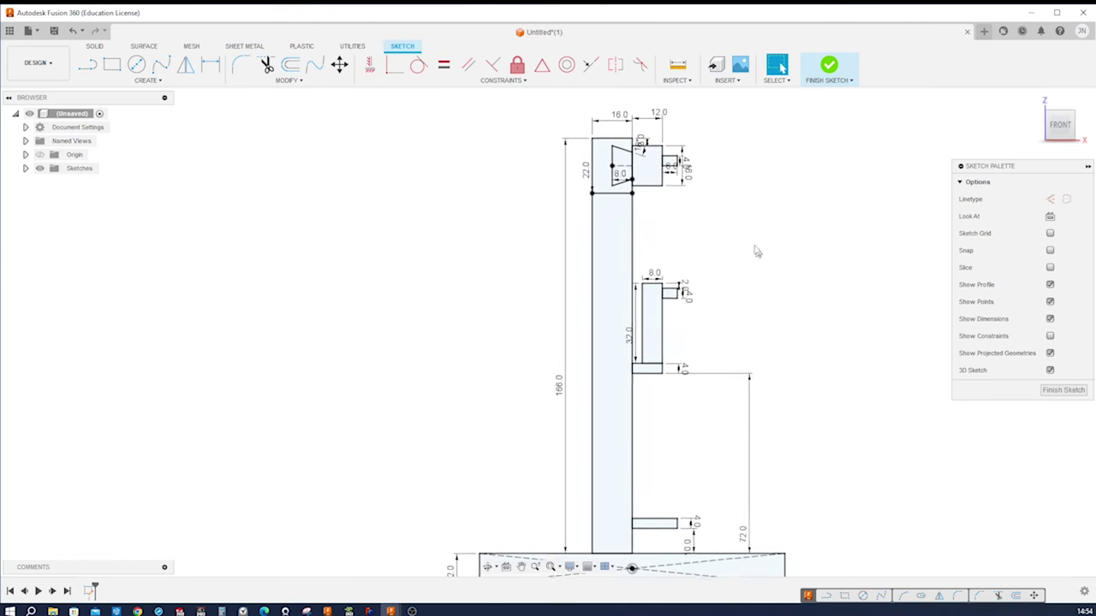
Spread out the crowded height dimensions beside the topmost and middle small rectangles, and move the 32 mm dimension clear of the upright's edge
scroll(609, 188, "up", 2)
key("d")
left_click(611, 188)
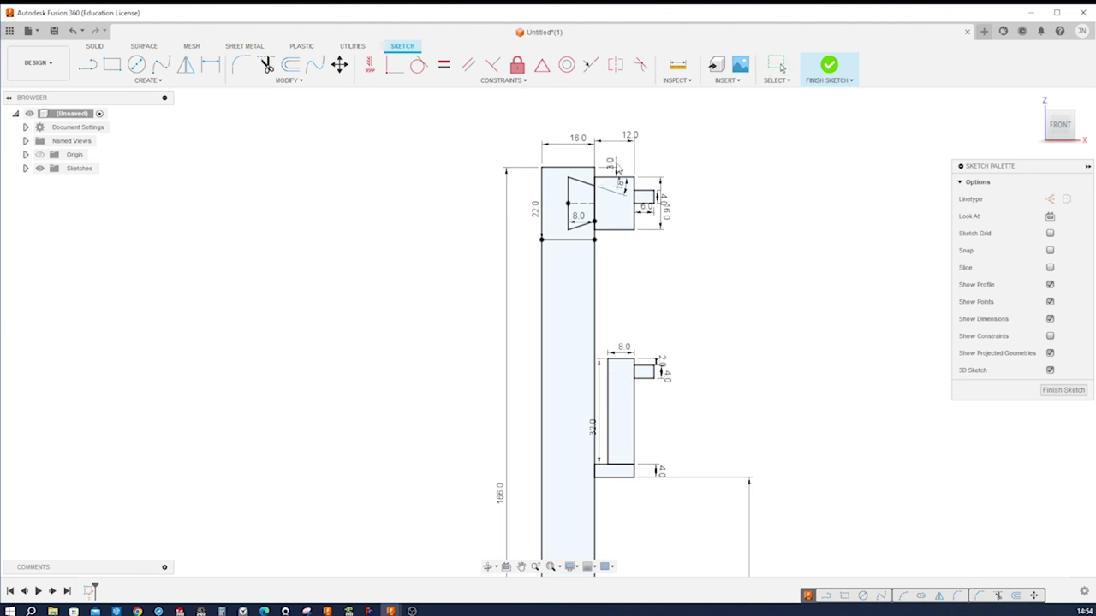
key("Escape")
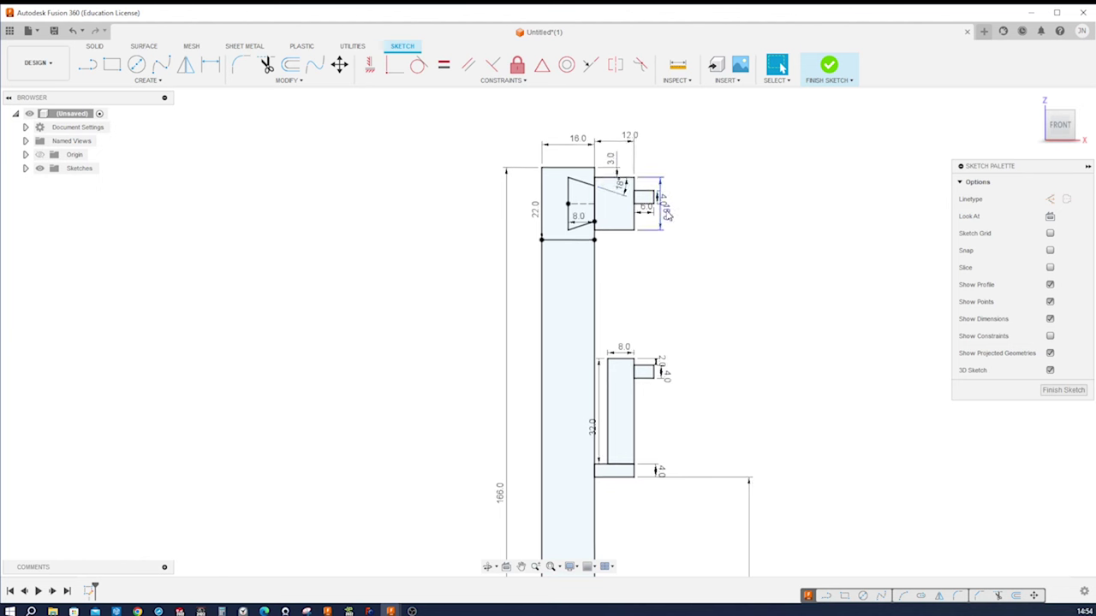
left_click_drag(664, 204, 694, 198)
left_click_drag(667, 214, 729, 221)
scroll(779, 270, "down", 1)
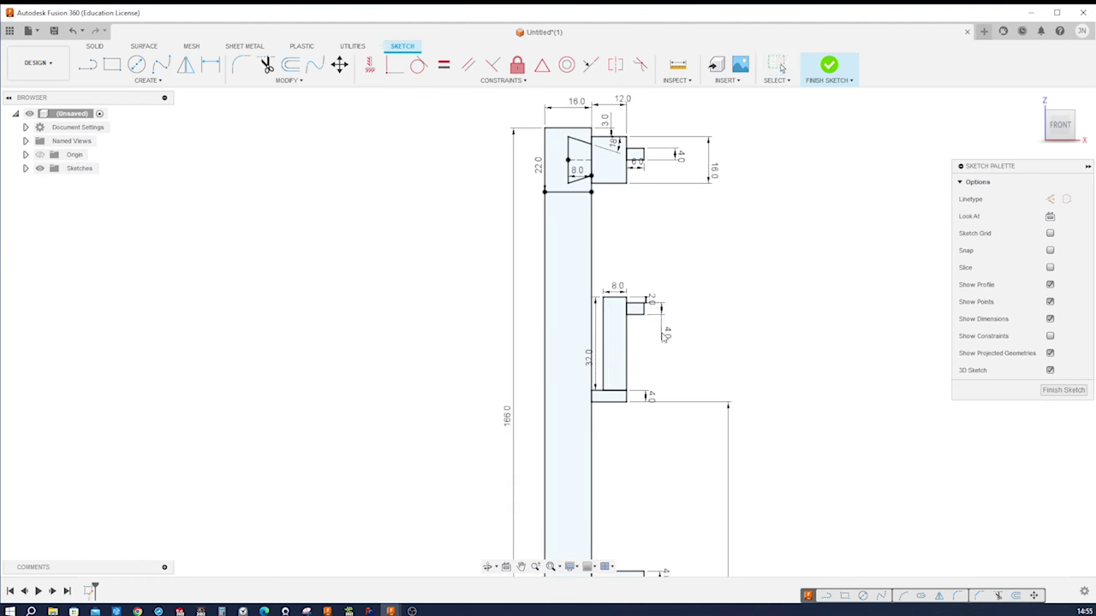
scroll(757, 300, "down", 2)
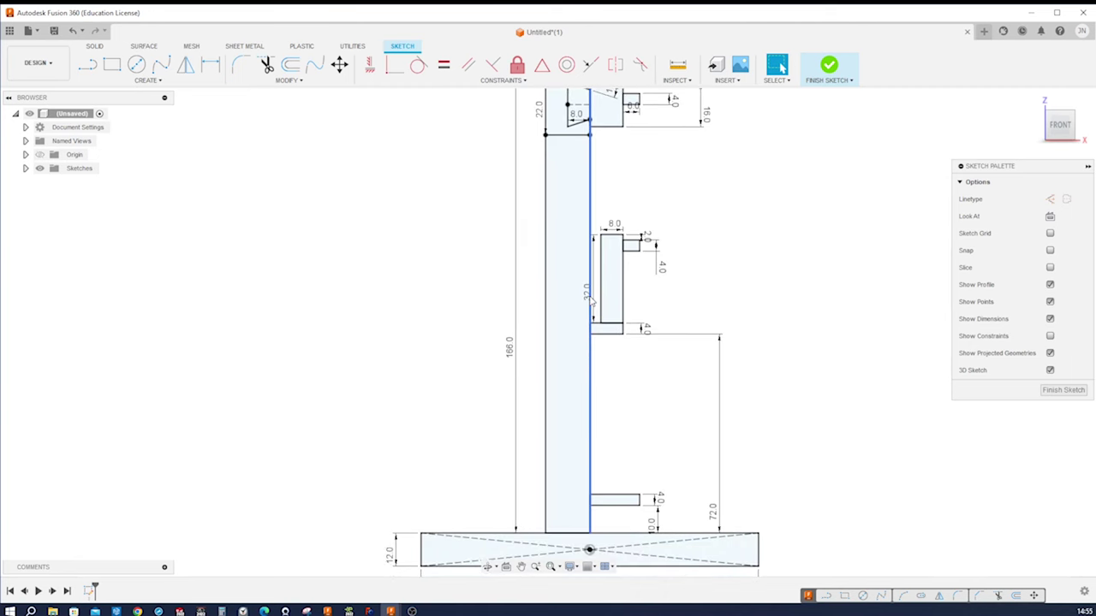
left_click_drag(592, 299, 571, 300)
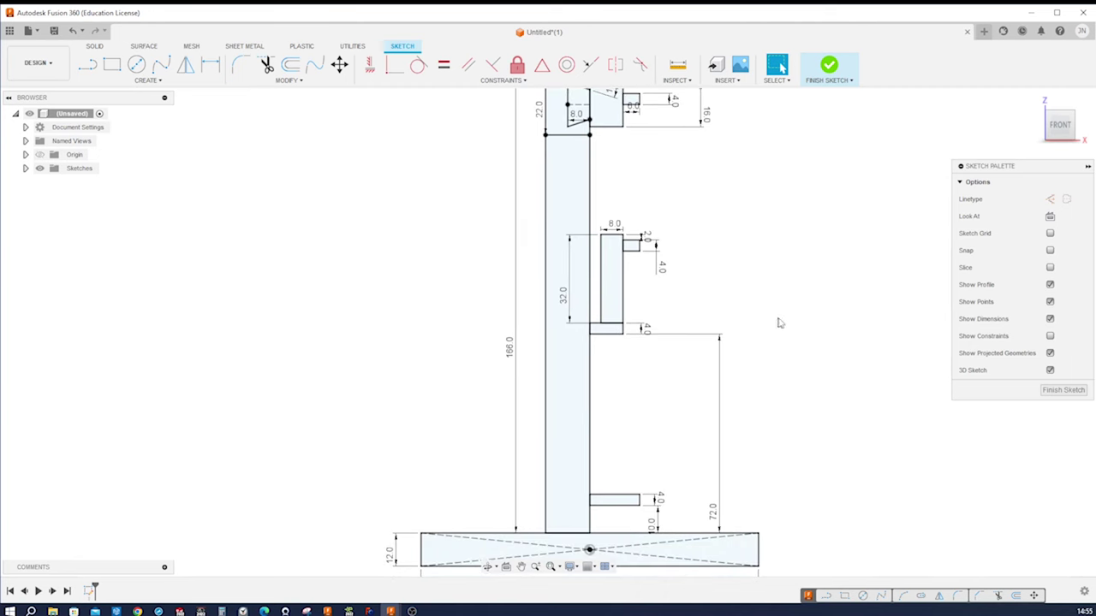
Finish the front profile sketch
scroll(779, 323, "down", 4)
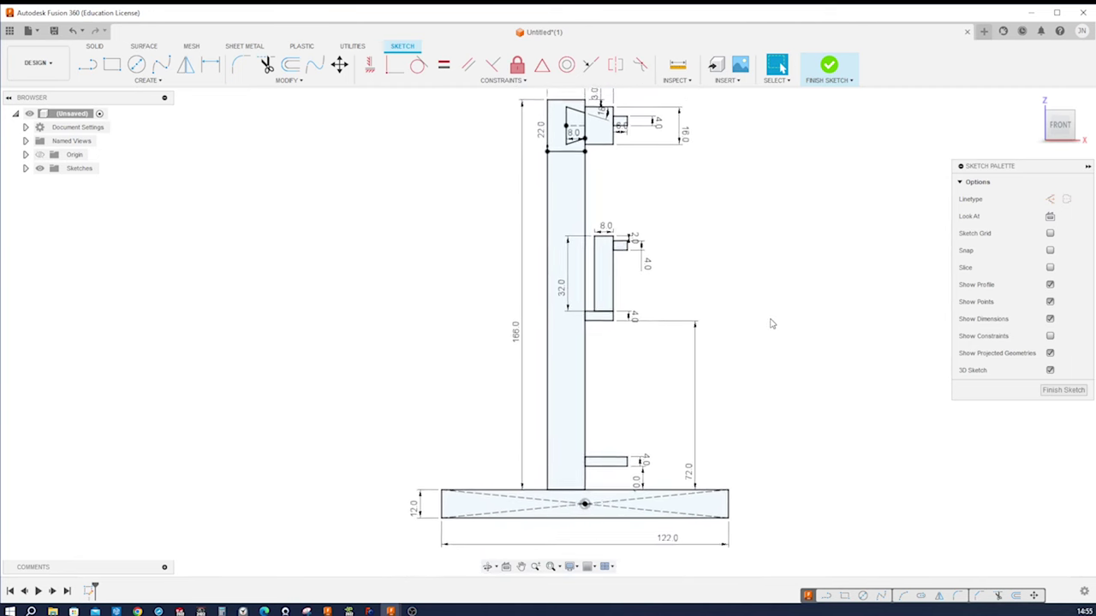
scroll(770, 323, "down", 1)
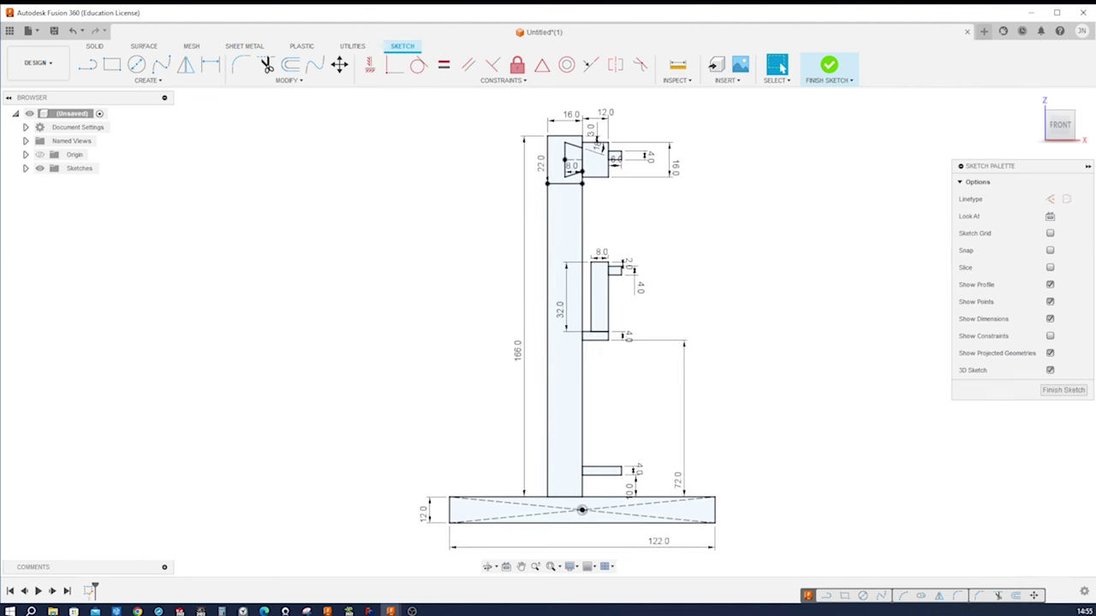
left_click(1062, 390)
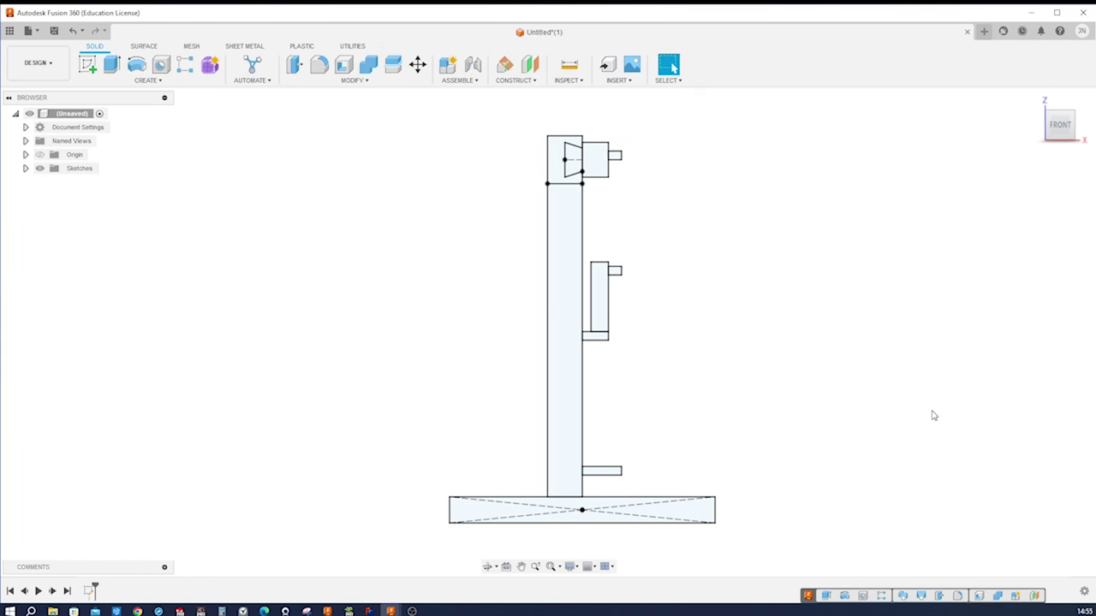
Extrude the base profile symmetrically by 102 mm, measured as whole length, as a new component
key("e")
left_click(701, 517)
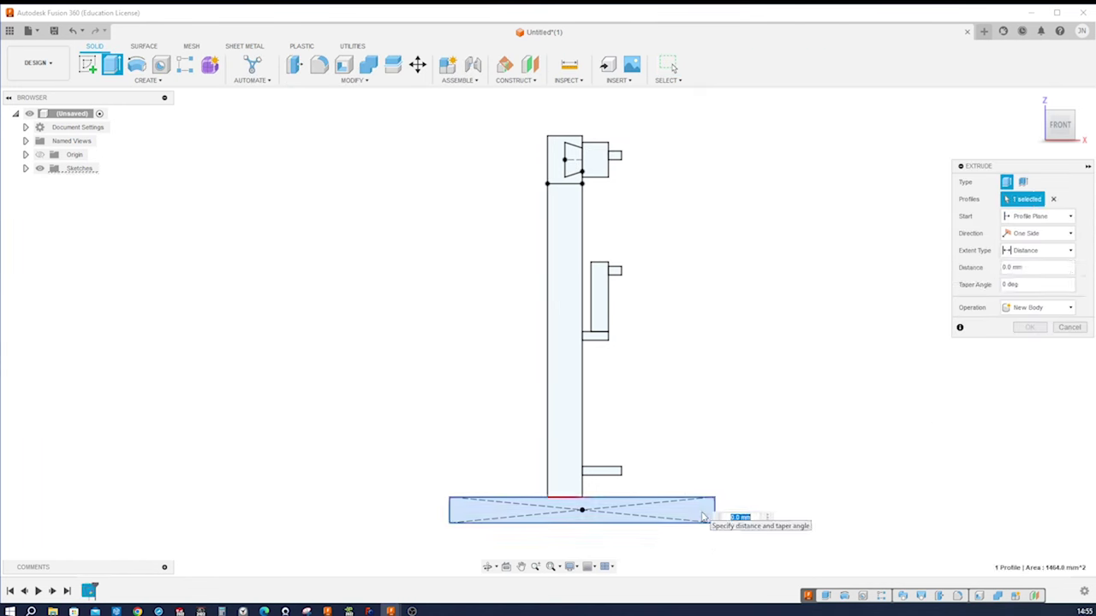
left_click(1071, 311)
left_click(1034, 369)
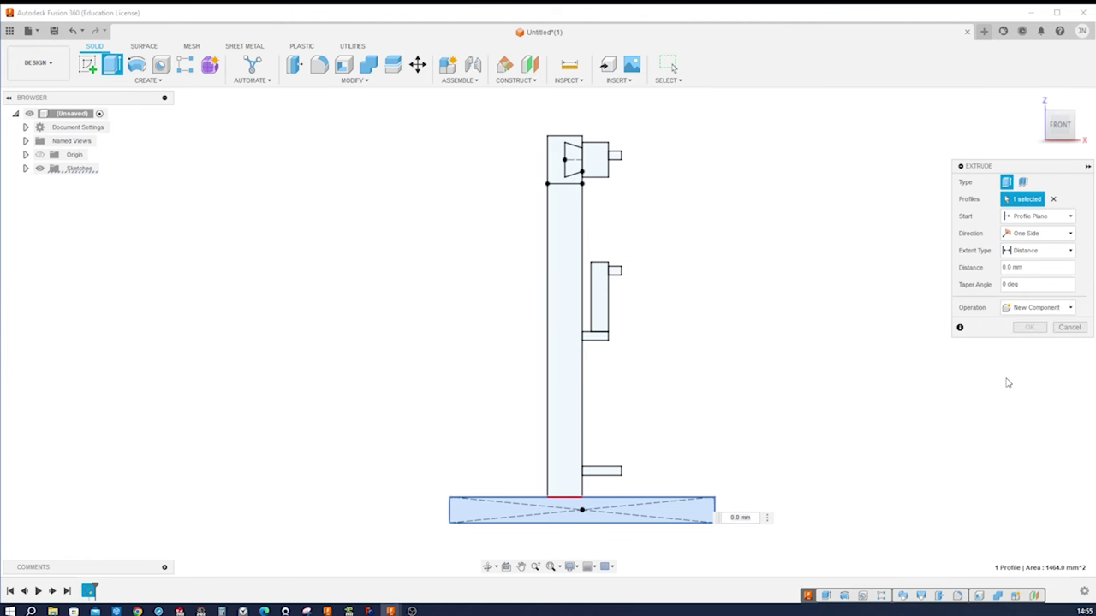
left_click(1071, 236)
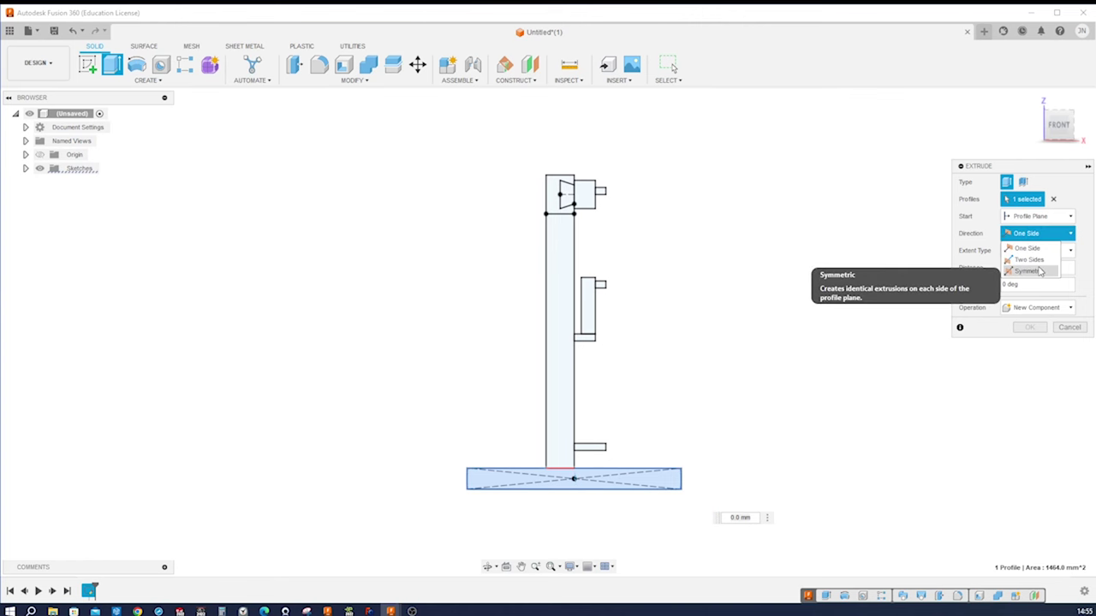
left_click(1038, 267)
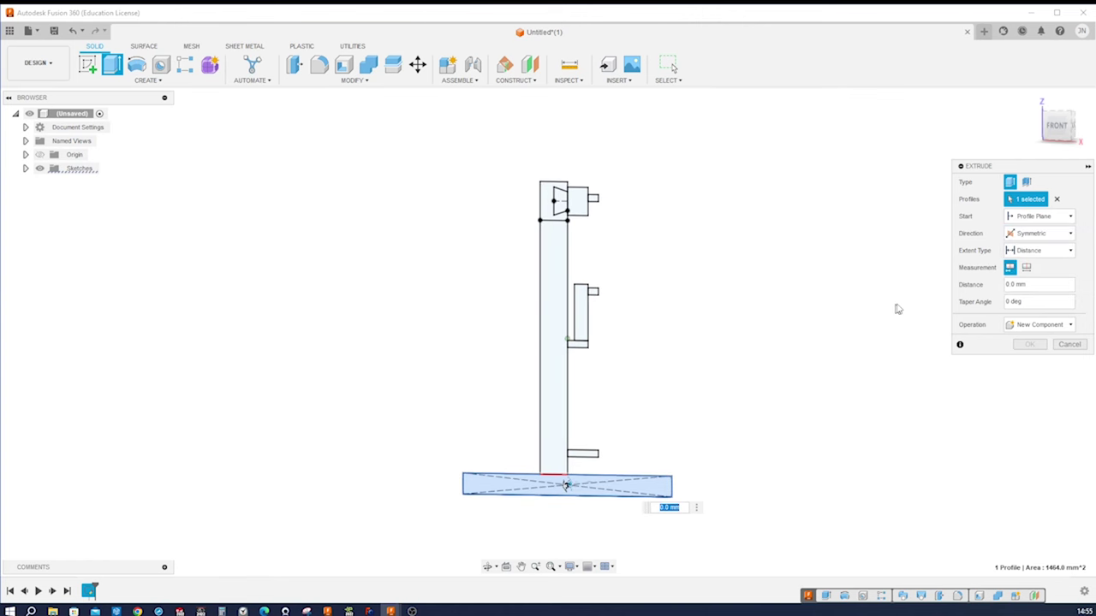
left_click(1027, 268)
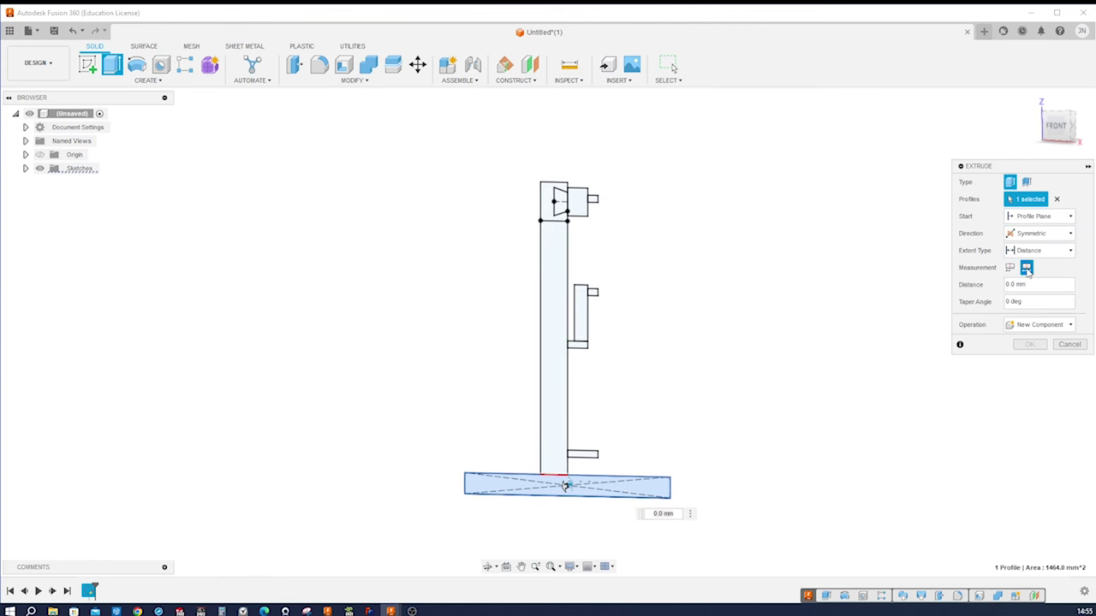
left_click(1015, 285)
type("102")
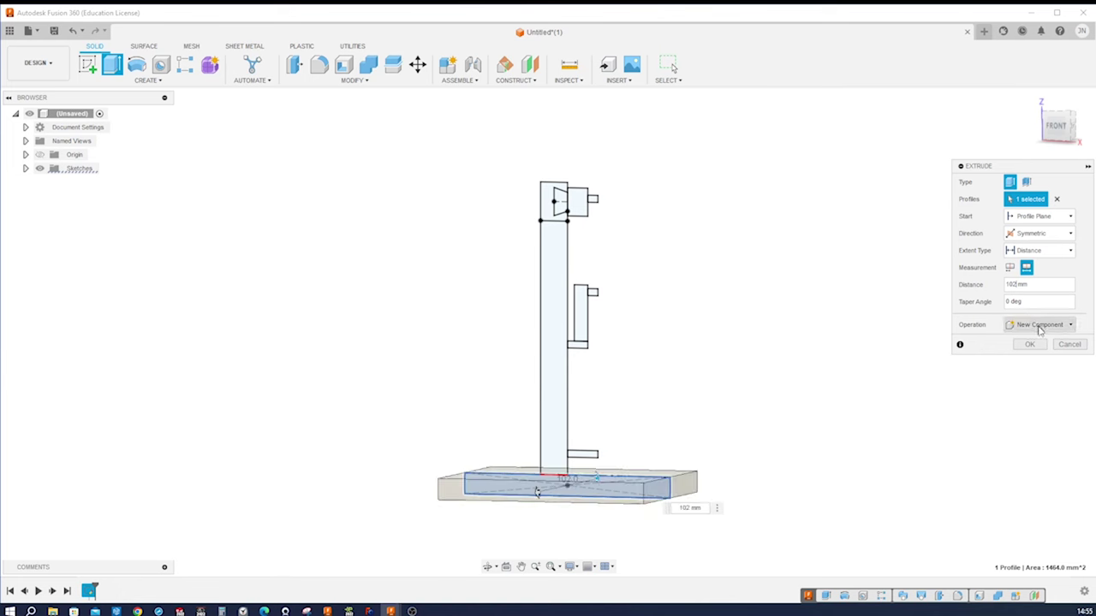
left_click(1030, 345)
Make Sketch1 visible again together with the extruded base
key("F6")
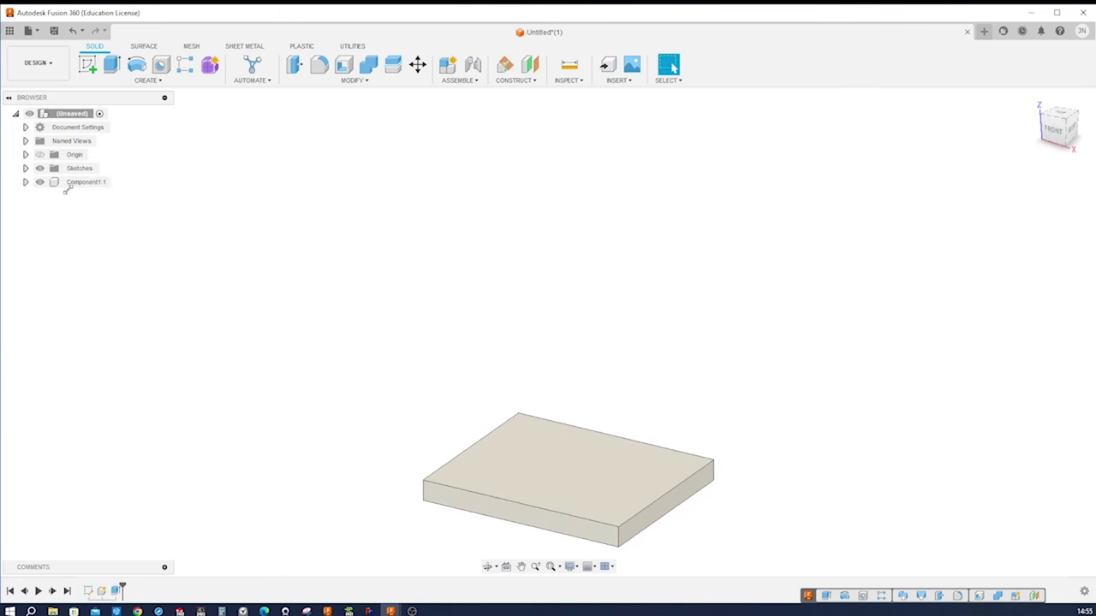
left_click(26, 168)
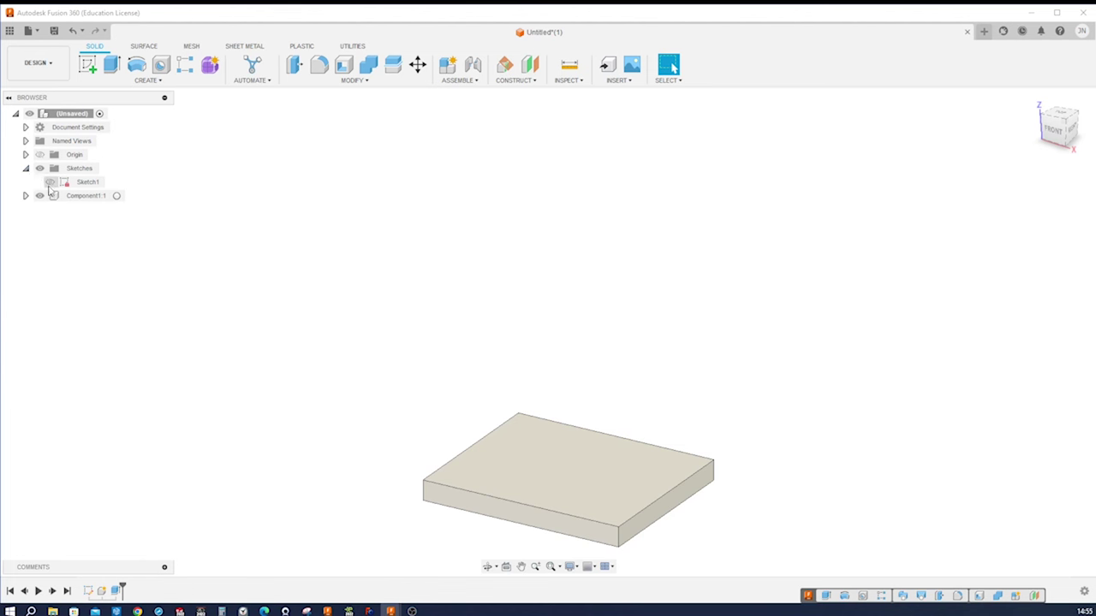
left_click(49, 181)
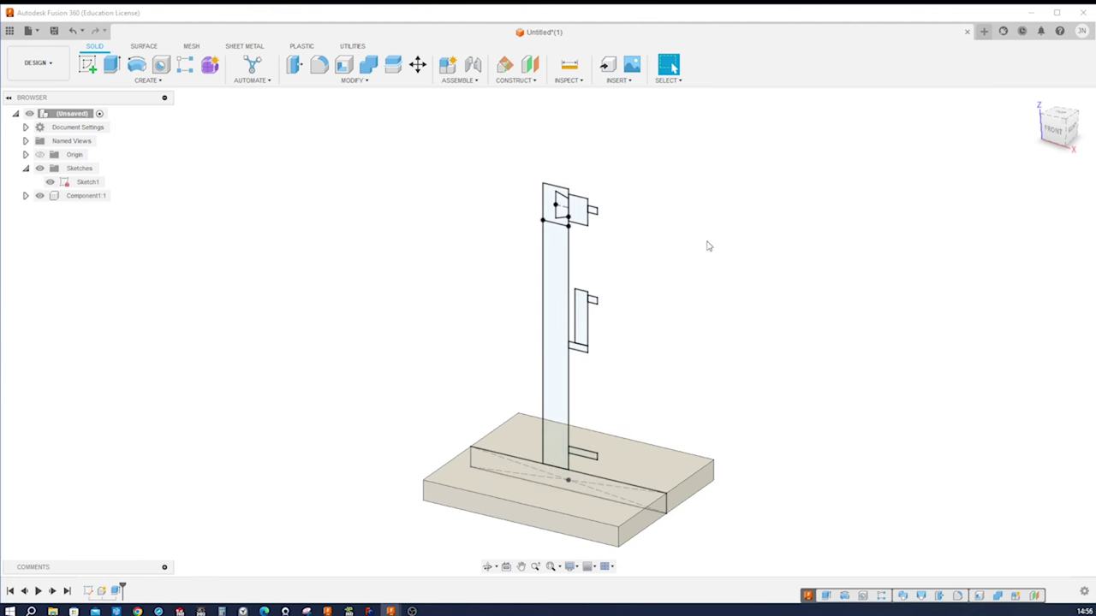
Extrude the slotted profile at the top of the upright symmetrically by 188 mm per side, using the Join operation
key("e")
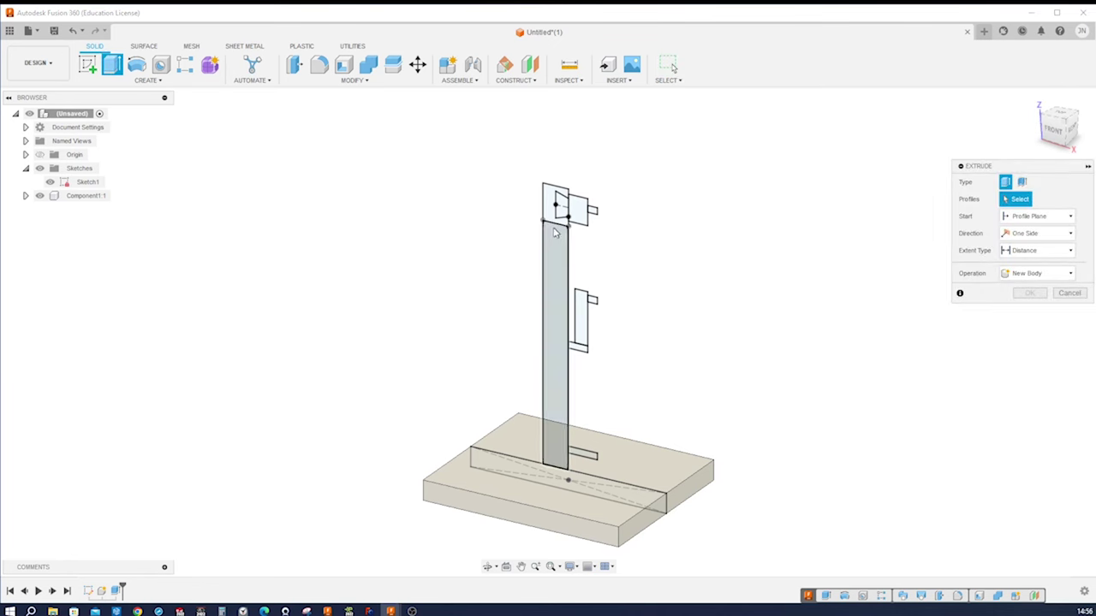
left_click(557, 203)
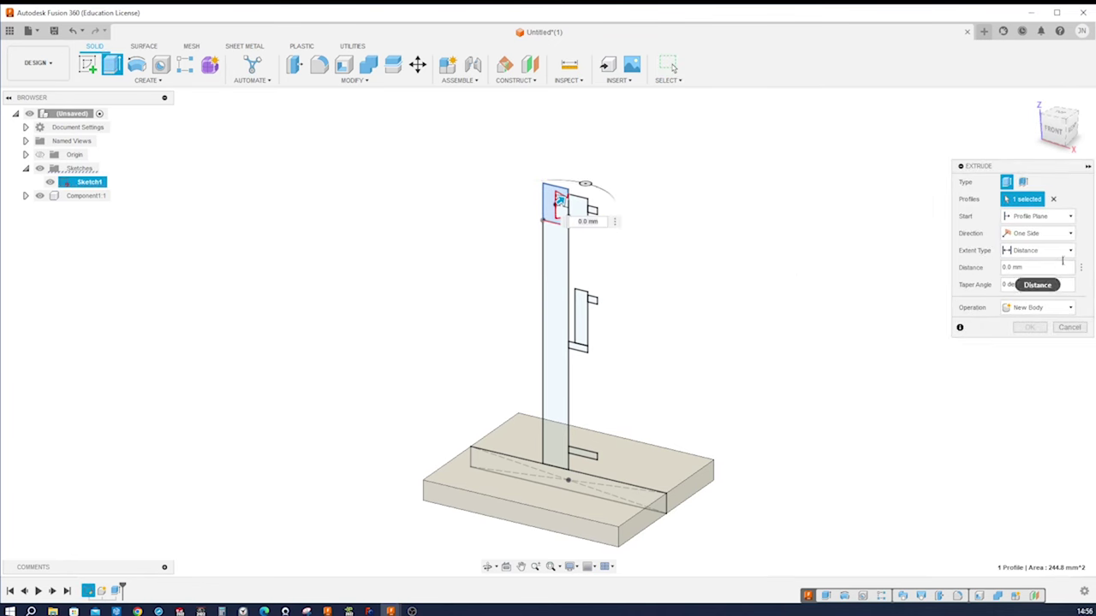
left_click(1044, 233)
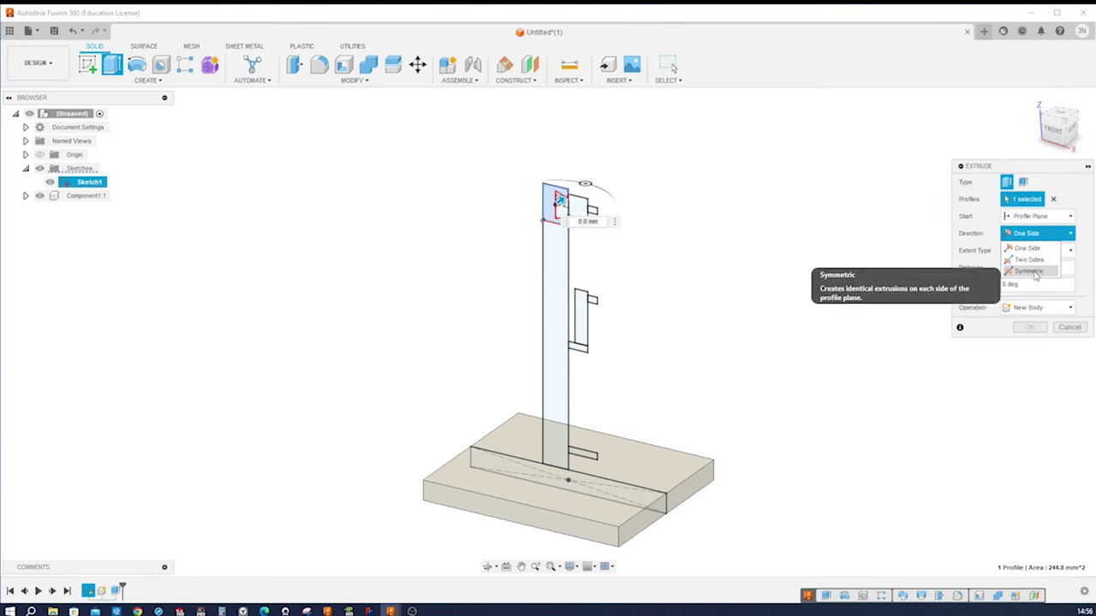
left_click(1032, 271)
left_click(1069, 326)
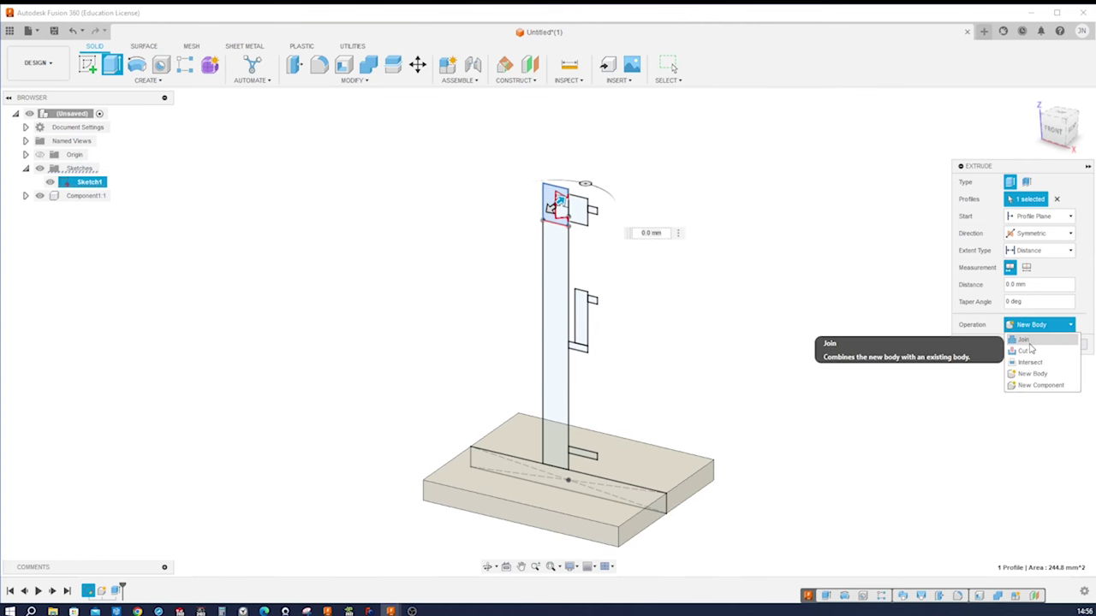
left_click(1029, 341)
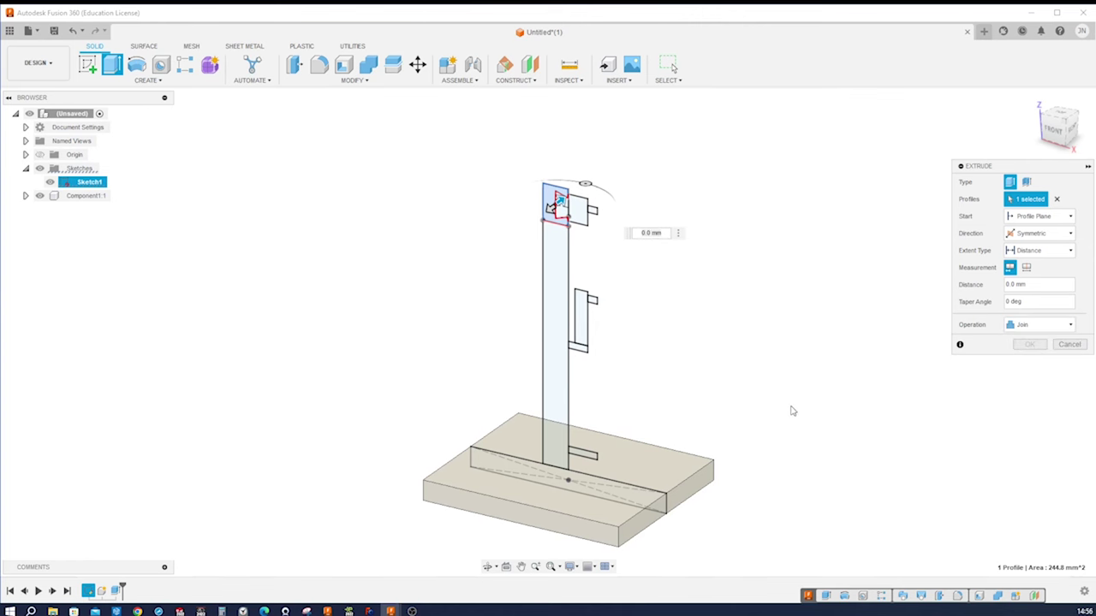
left_click(1008, 286)
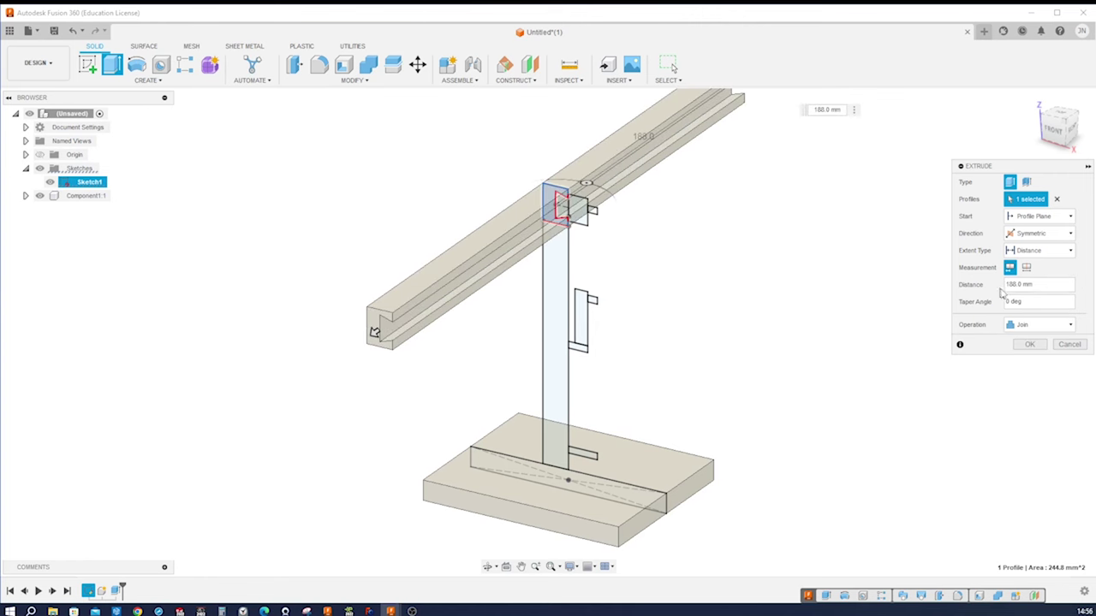
left_click(1029, 345)
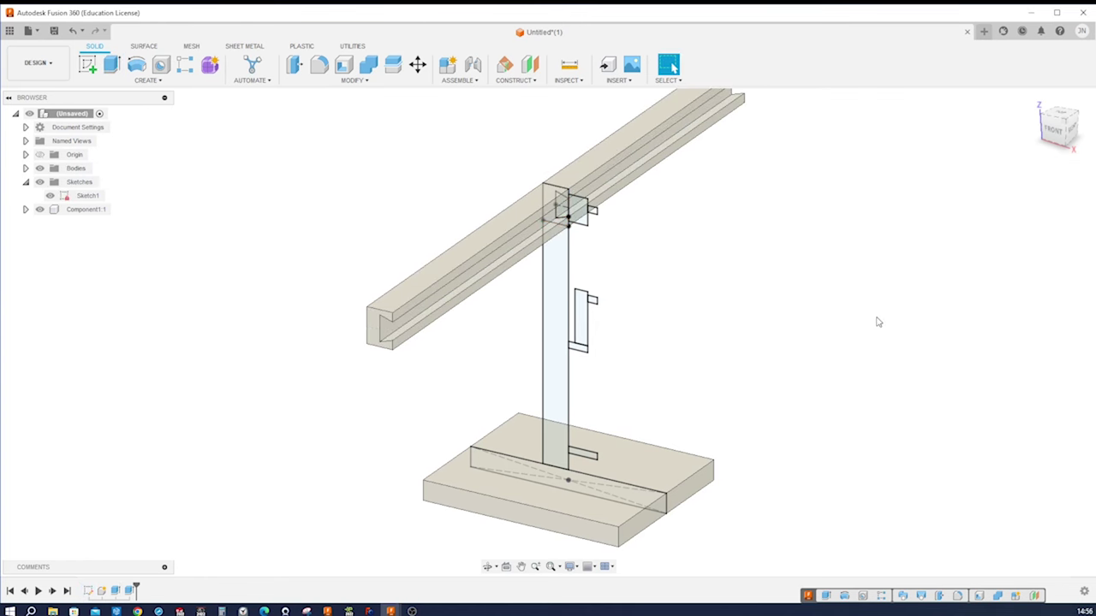
Extrude the tall upright profile symmetrically by 18 mm, measured as whole length, and join it to the slotted rail
left_click(111, 64)
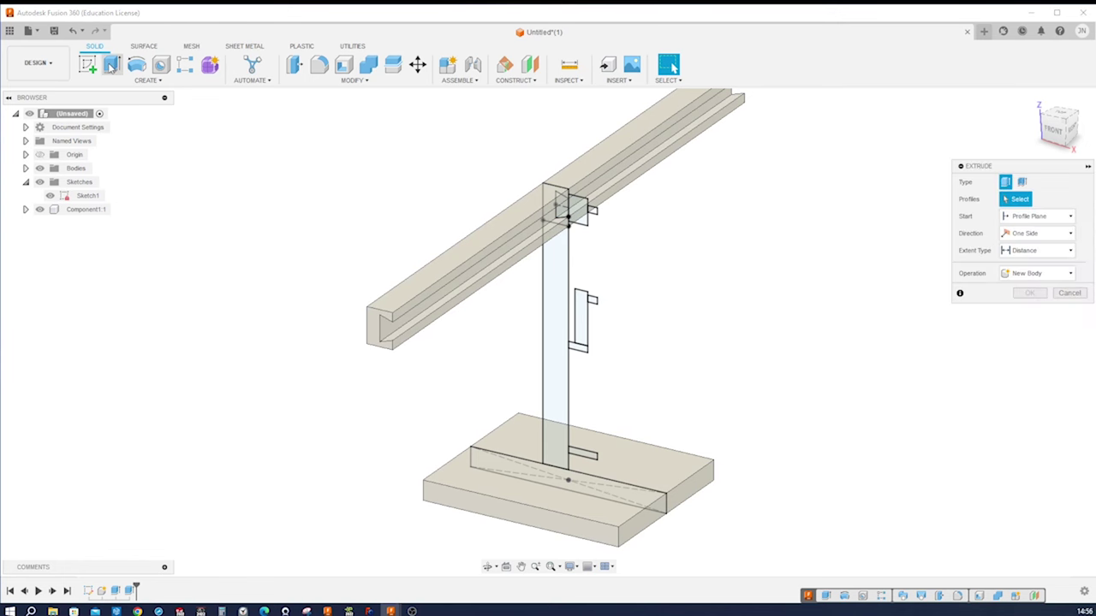
left_click(553, 293)
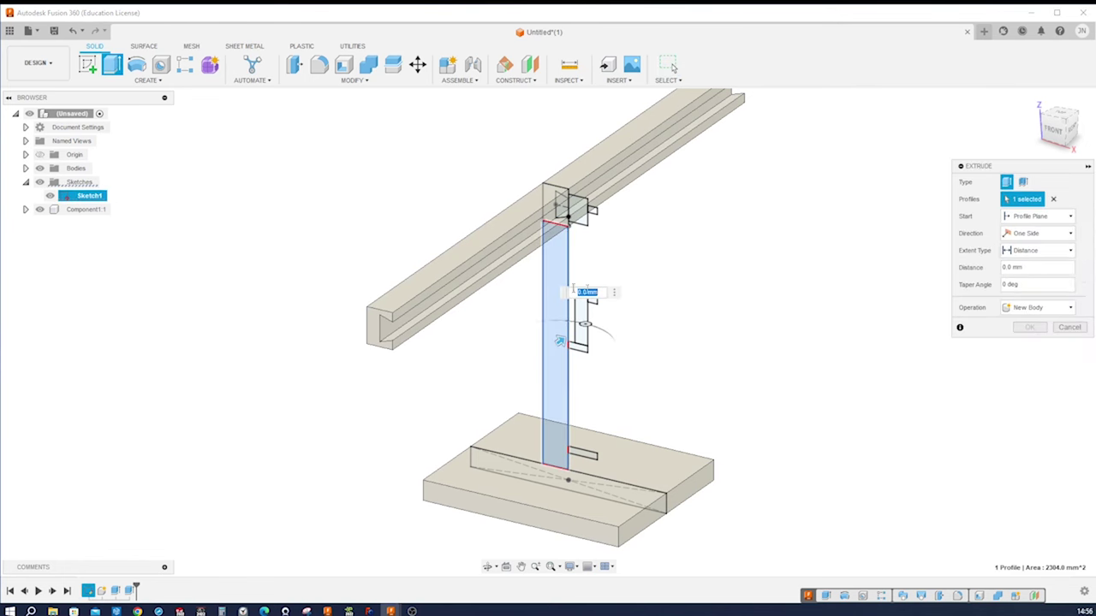
left_click(1069, 233)
left_click(1044, 269)
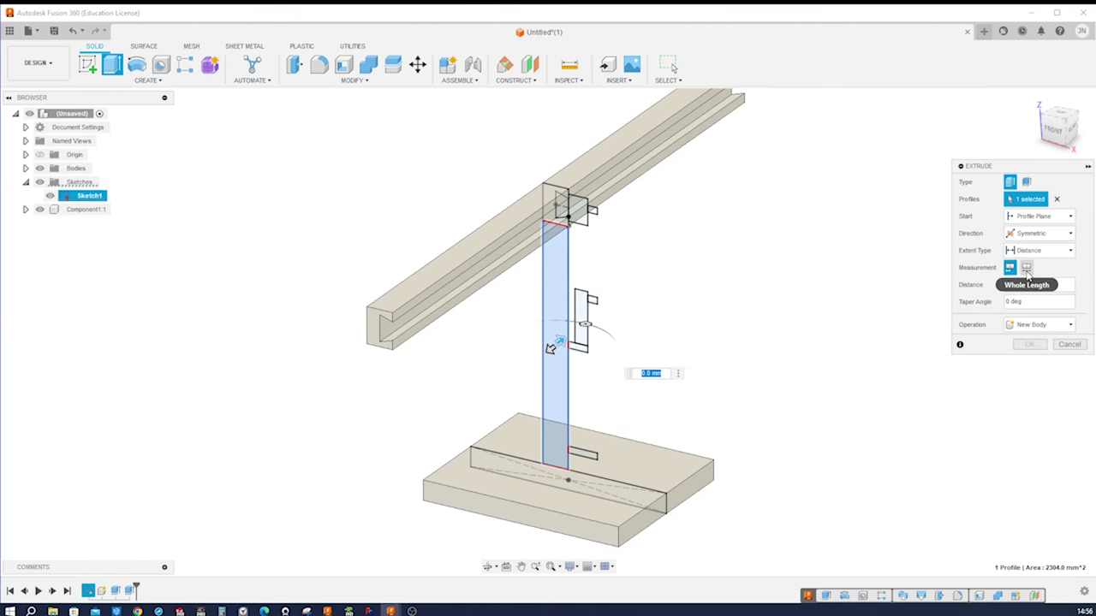
left_click(1026, 267)
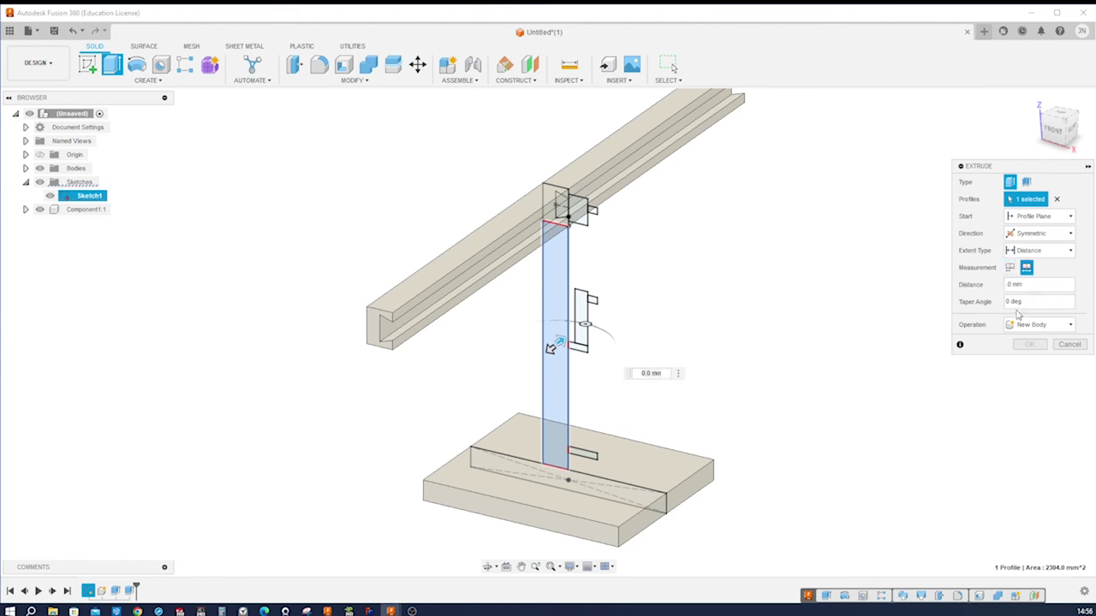
type("18.")
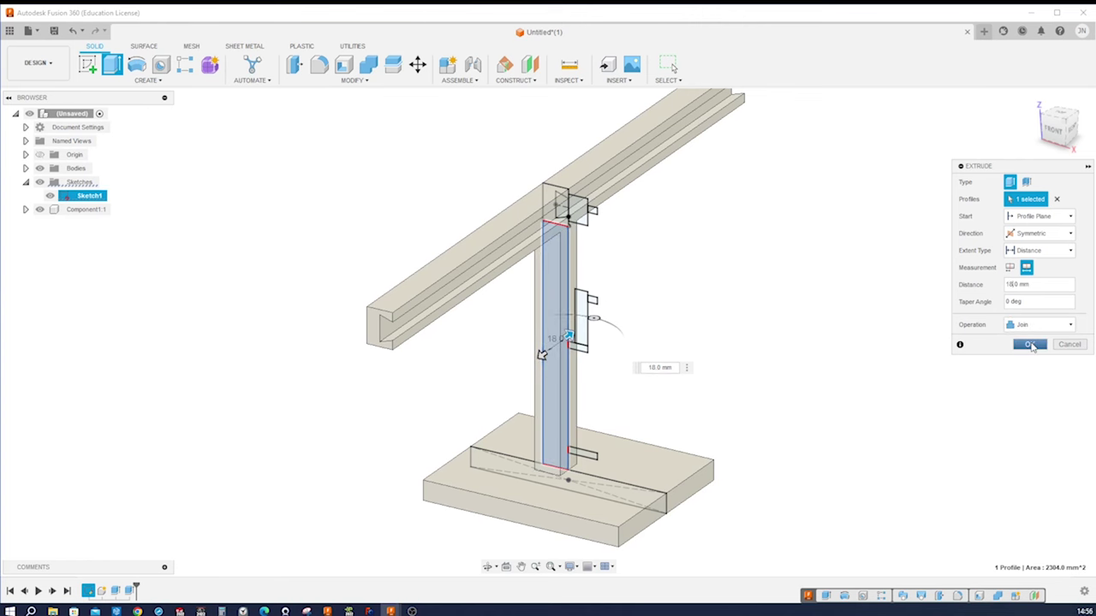
left_click(1030, 345)
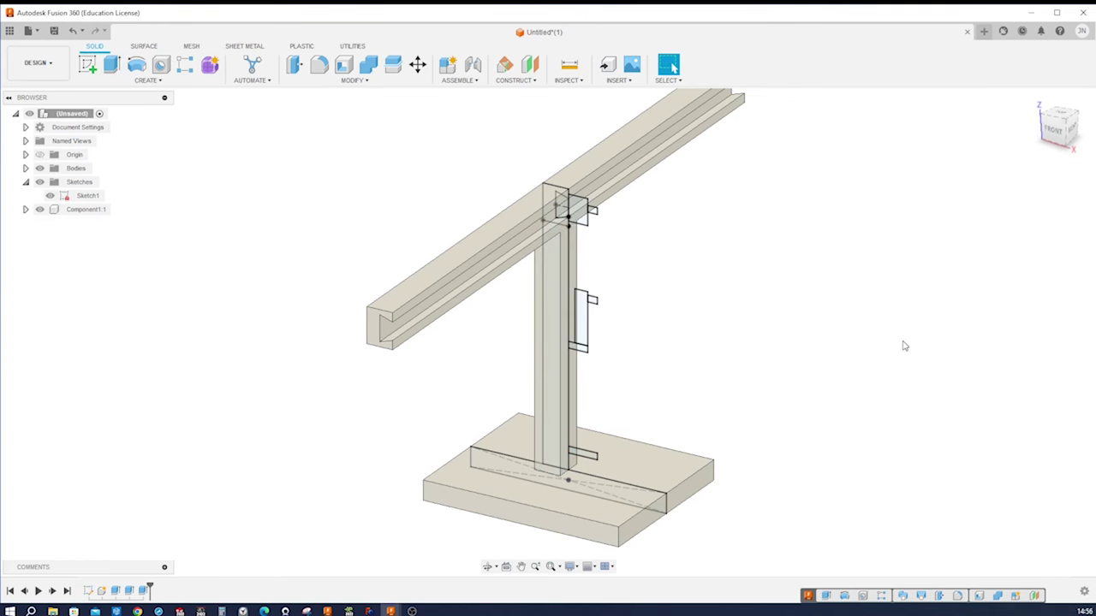
Edit the slotted rail's extrusion so its 188 mm distance is measured as whole length
middle_click_drag(902, 345, 781, 332, "shift")
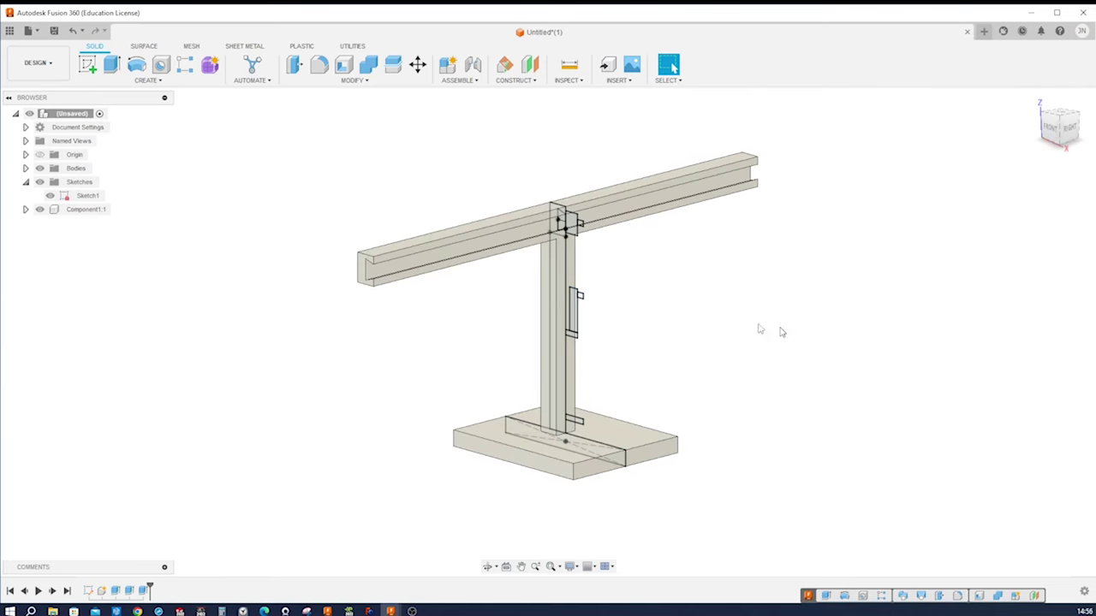
left_click(472, 255)
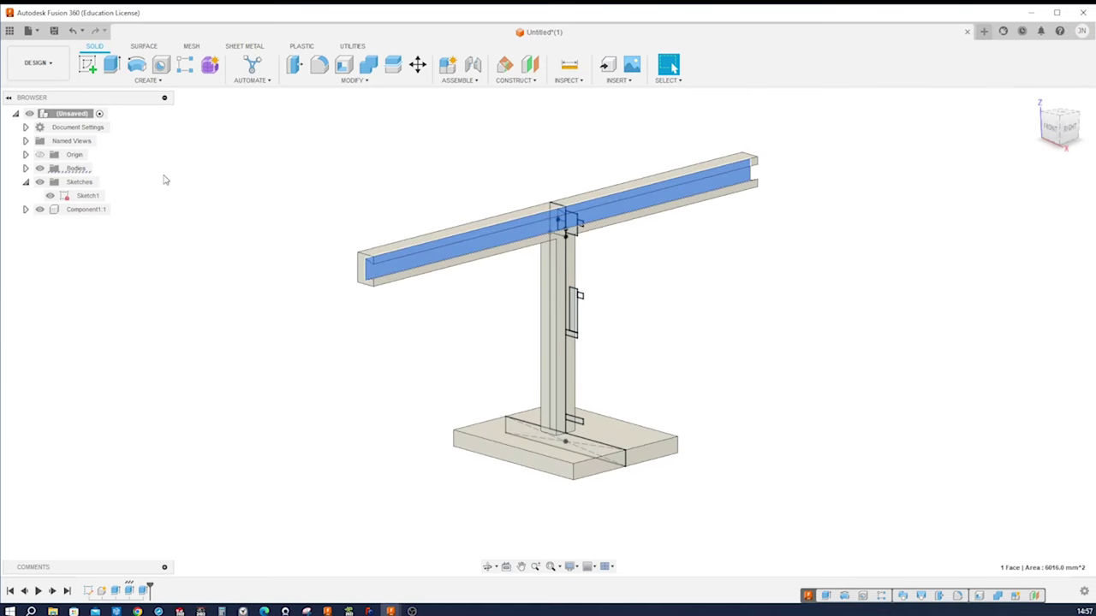
right_click(129, 591)
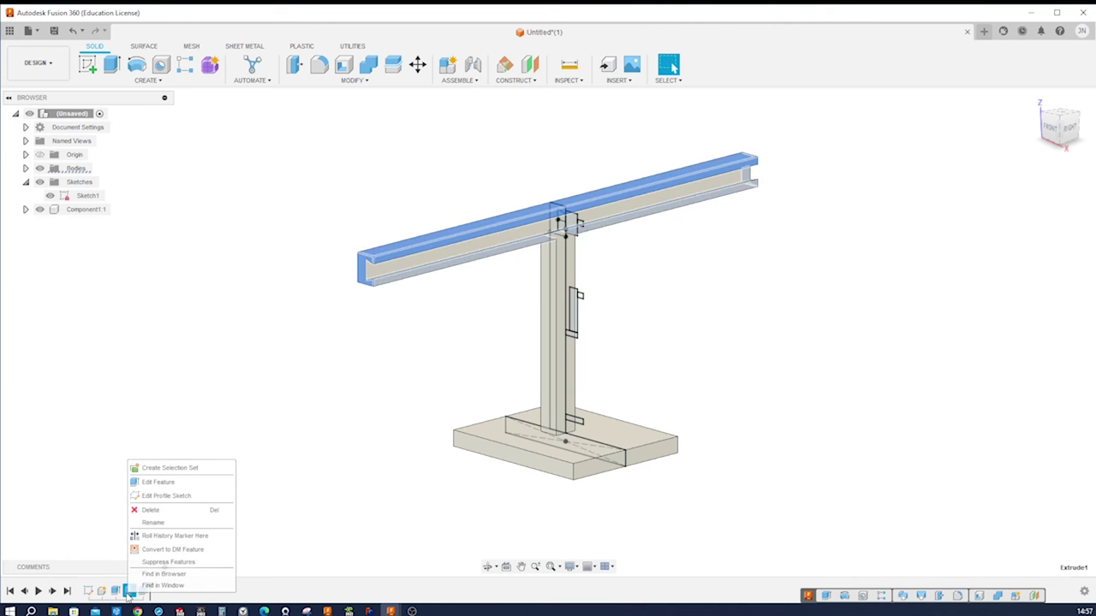
left_click(163, 483)
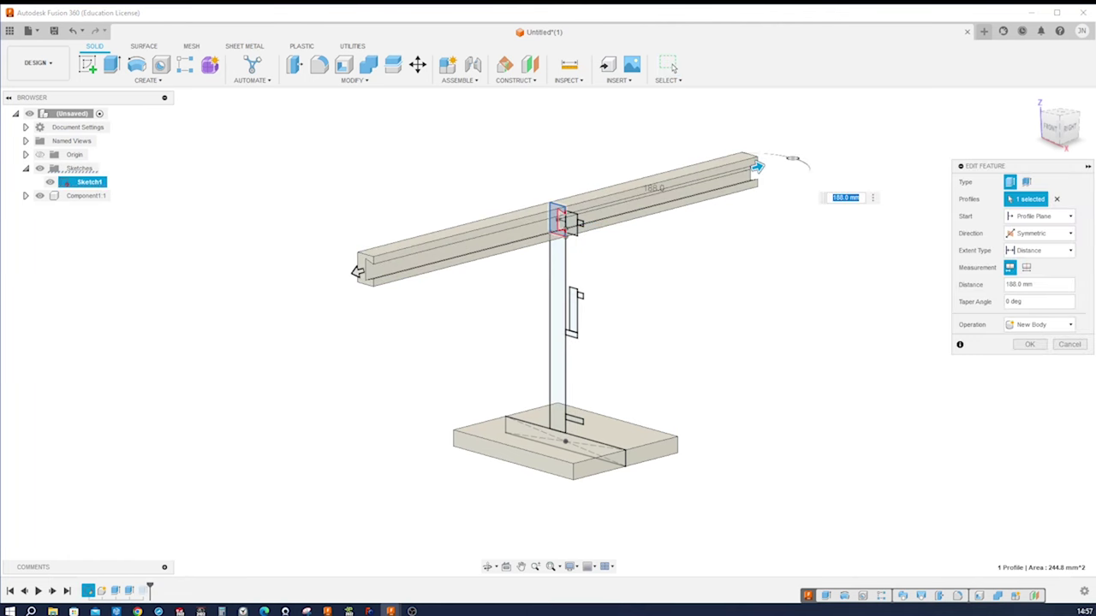
left_click(1026, 268)
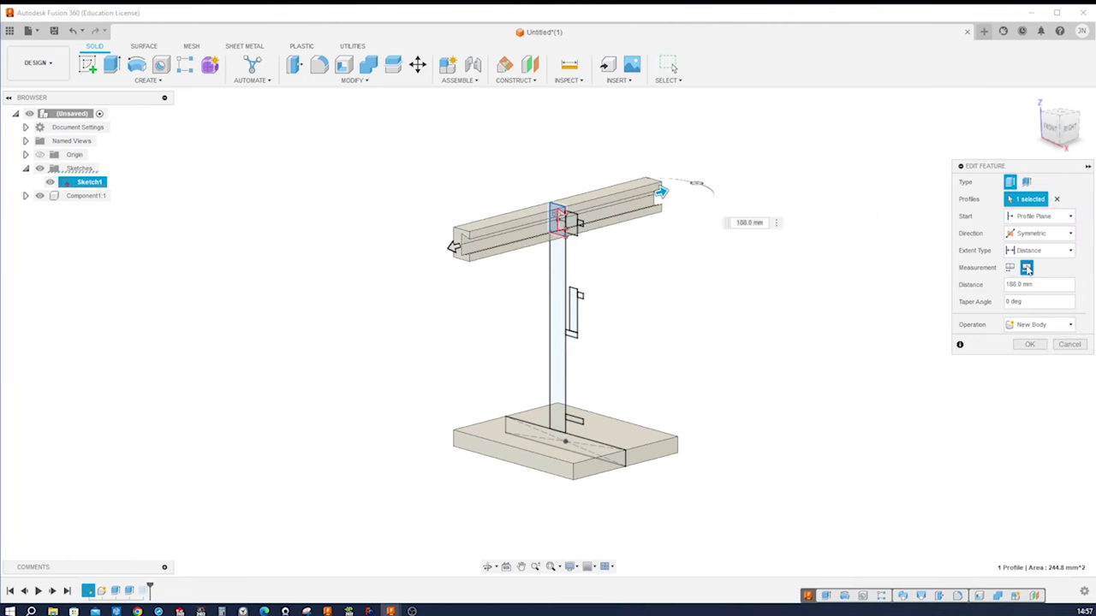
left_click(1030, 345)
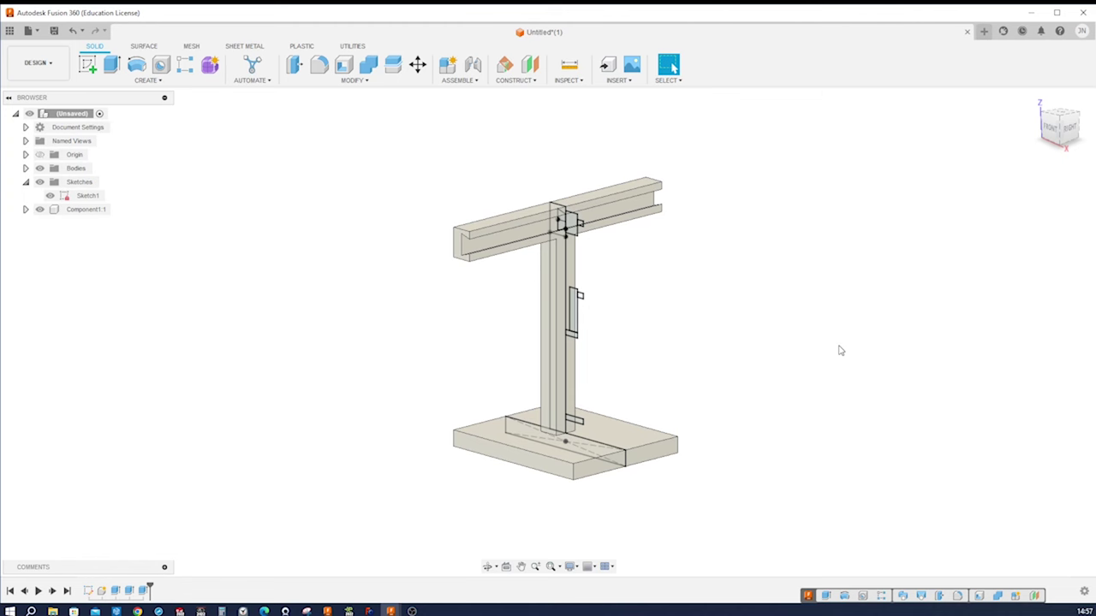
Revolve the lowest small rectangle 360 degrees about its lower long edge, joining the round pin to the upright
key("r")
scroll(738, 325, "up", 8)
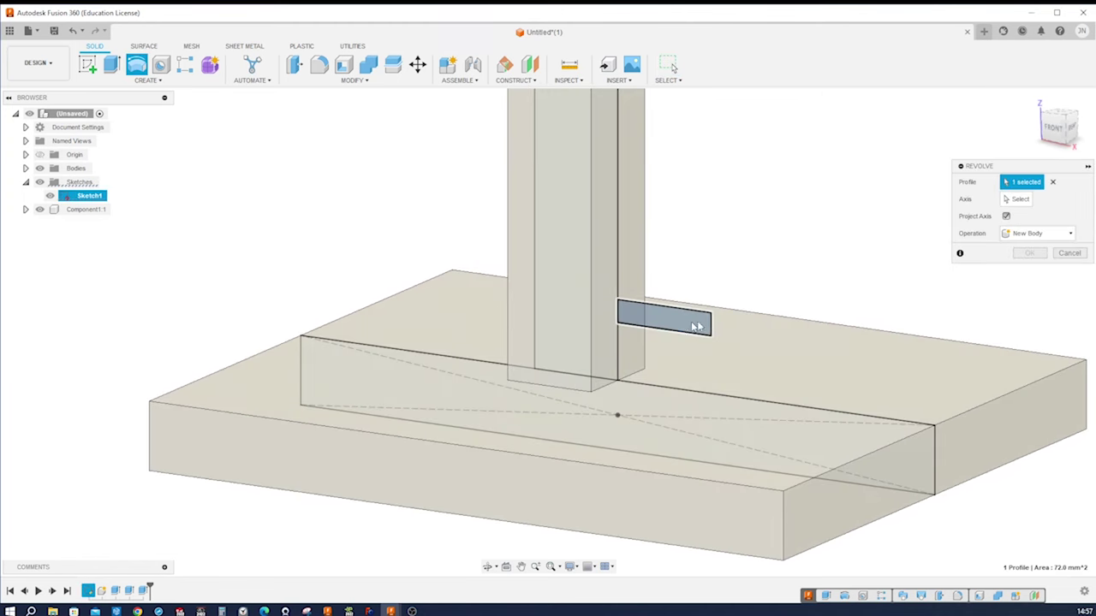
left_click(690, 325)
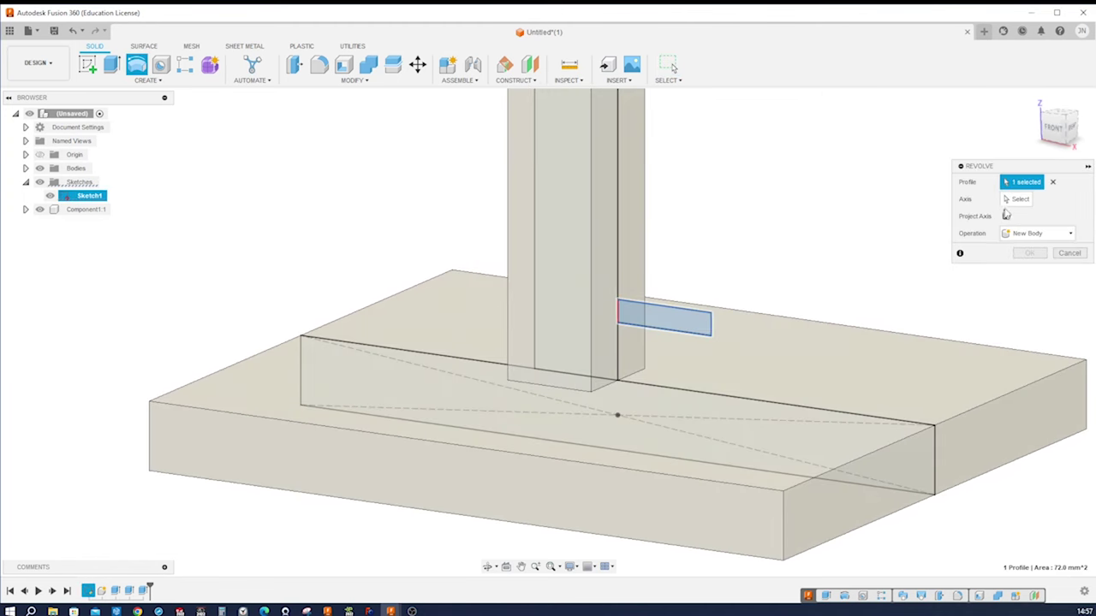
left_click(682, 335)
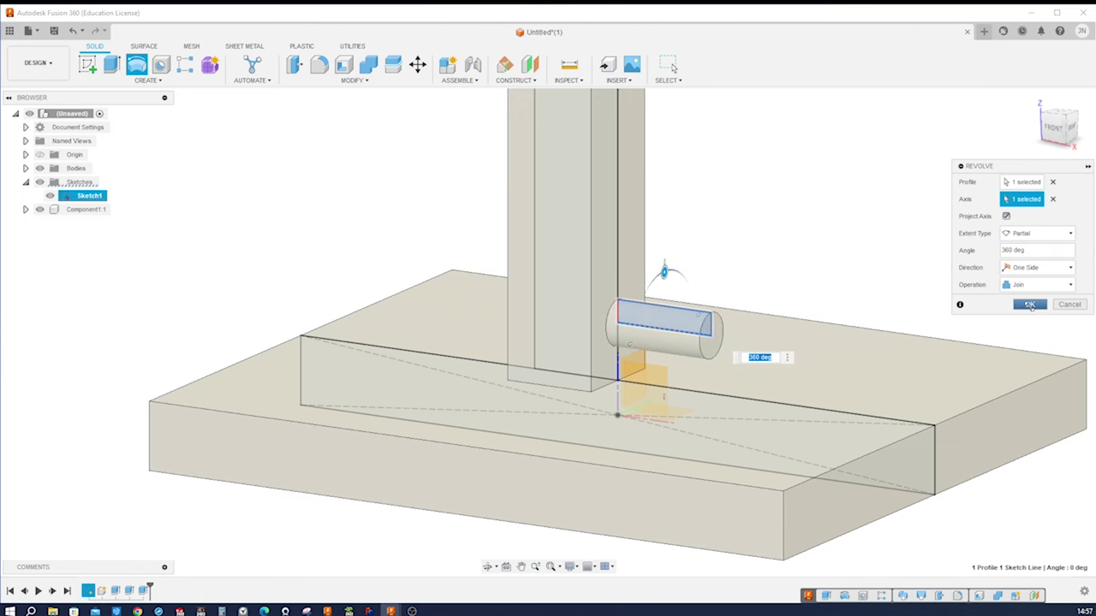
left_click(1030, 306)
Revolve the small rectangle beneath the narrow vertical profile 360 degrees about its lower edge, joining the pin to the upright
scroll(885, 284, "down", 8)
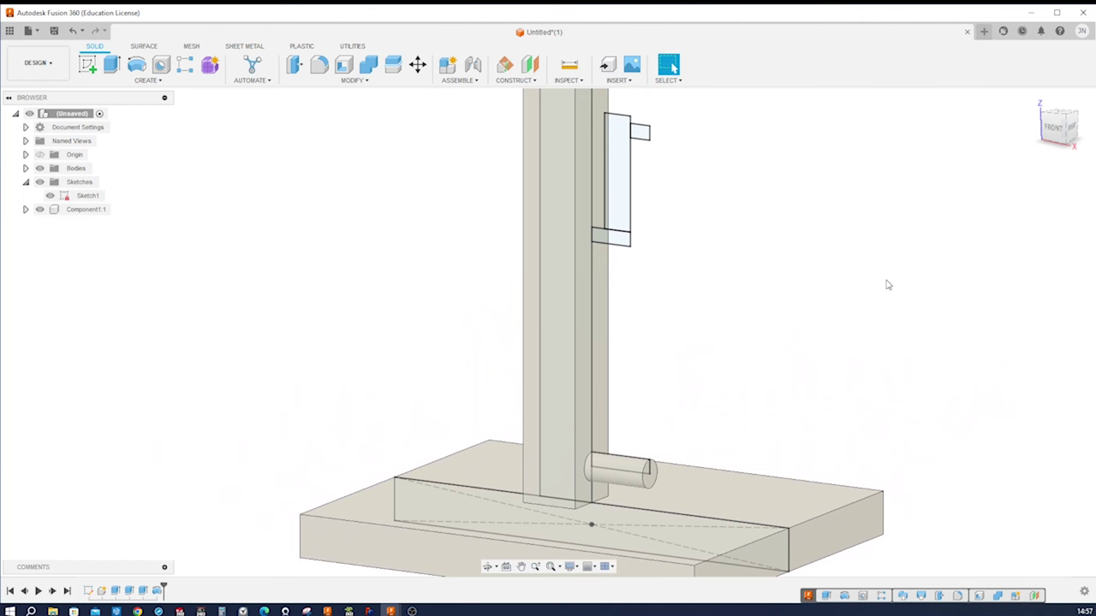
key("Return")
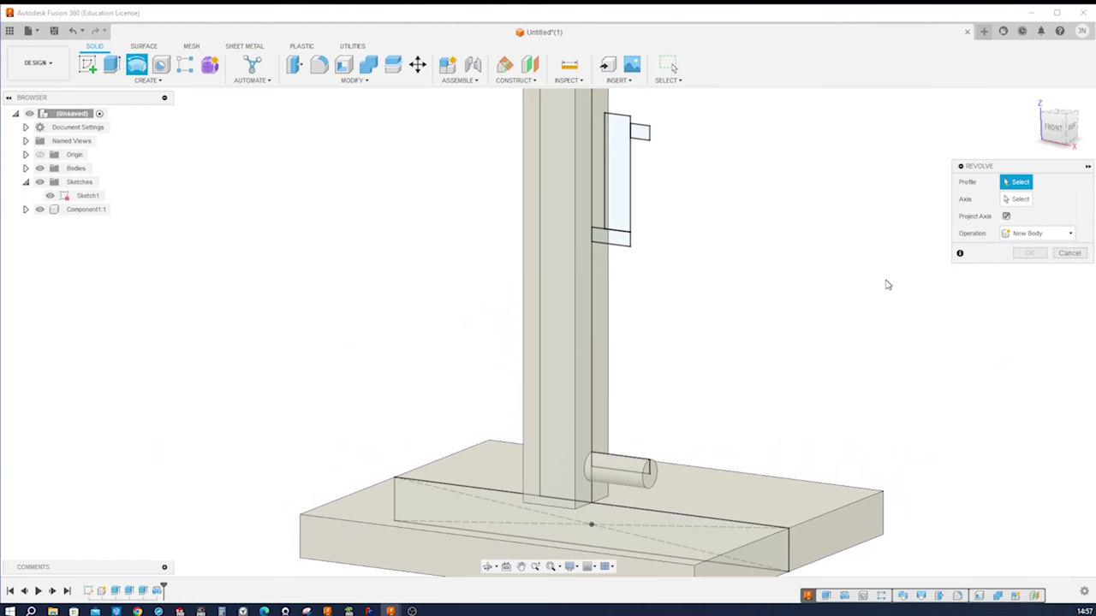
left_click(610, 237)
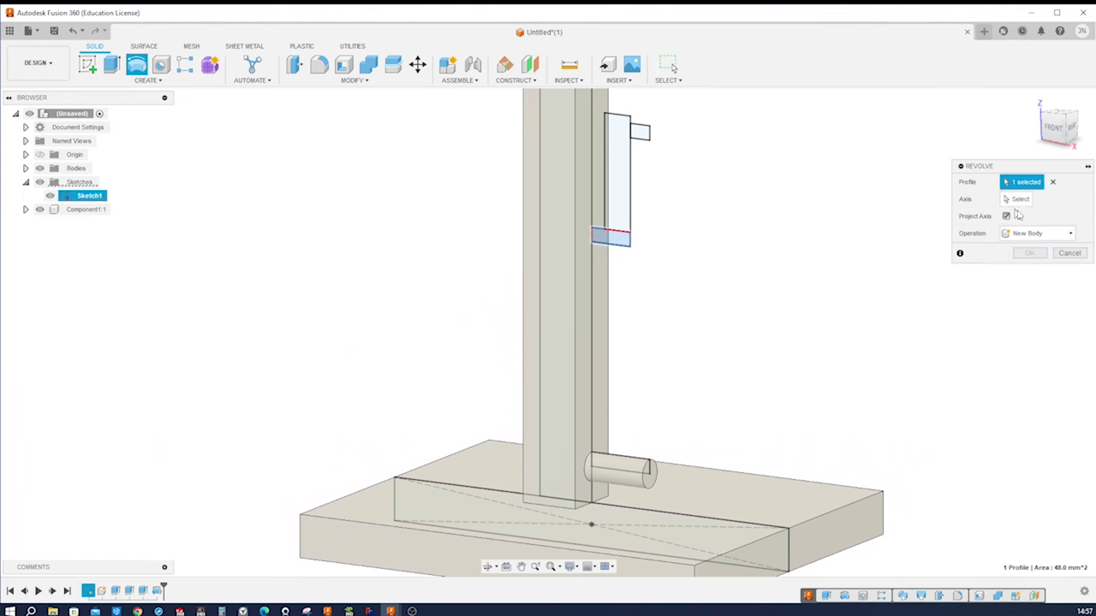
left_click(1036, 232)
left_click(1032, 248)
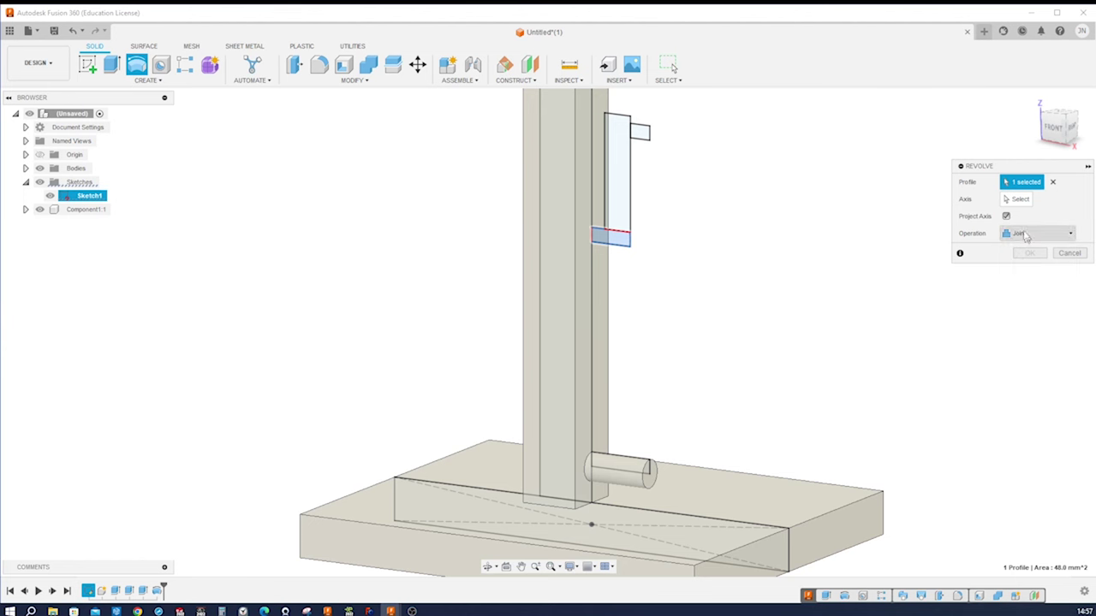
left_click(1024, 199)
scroll(653, 220, "up", 3)
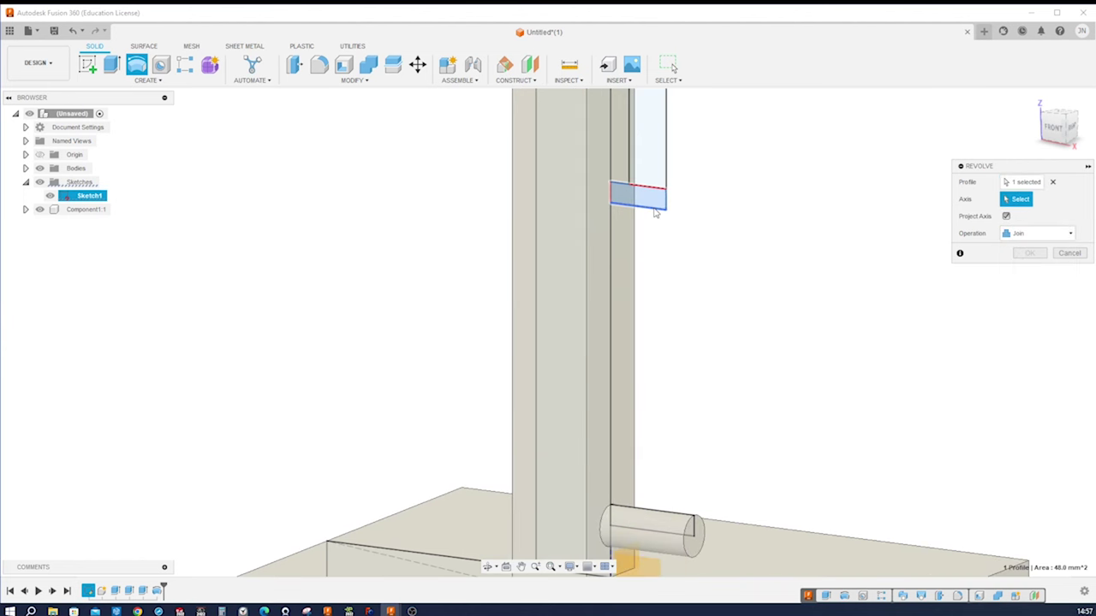
left_click(653, 214)
scroll(776, 220, "down", 5)
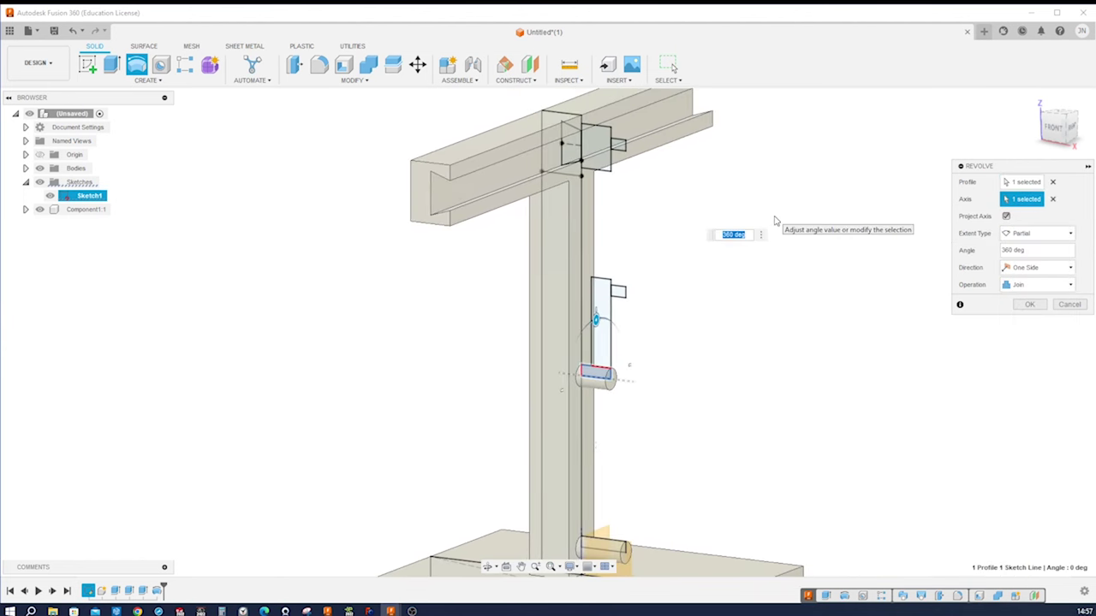
left_click(1030, 304)
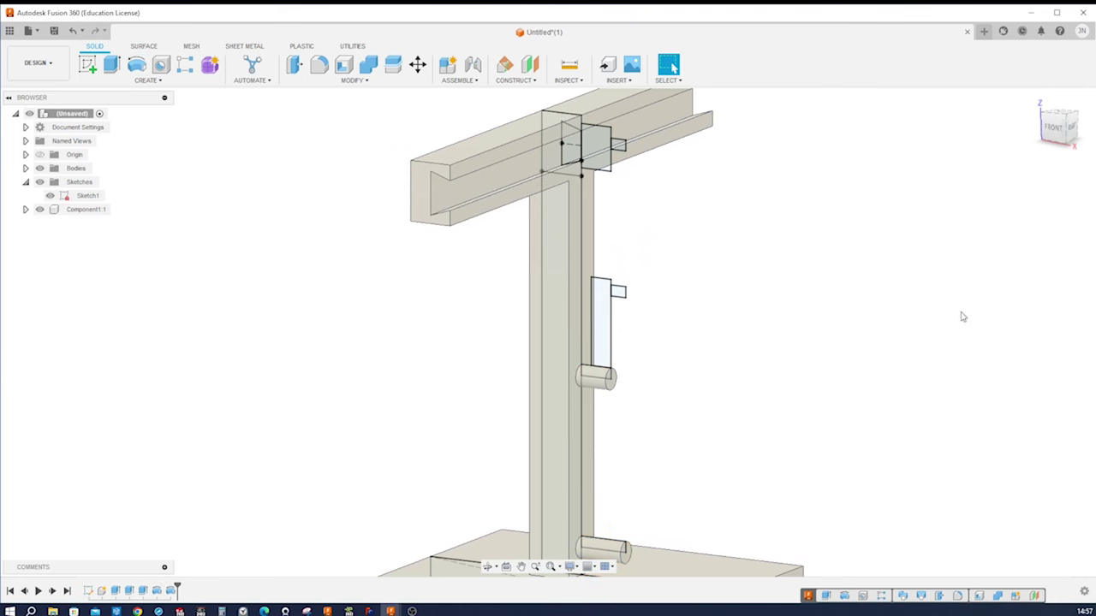
Rename the base plate's component as "base"
scroll(565, 291, "down", 2)
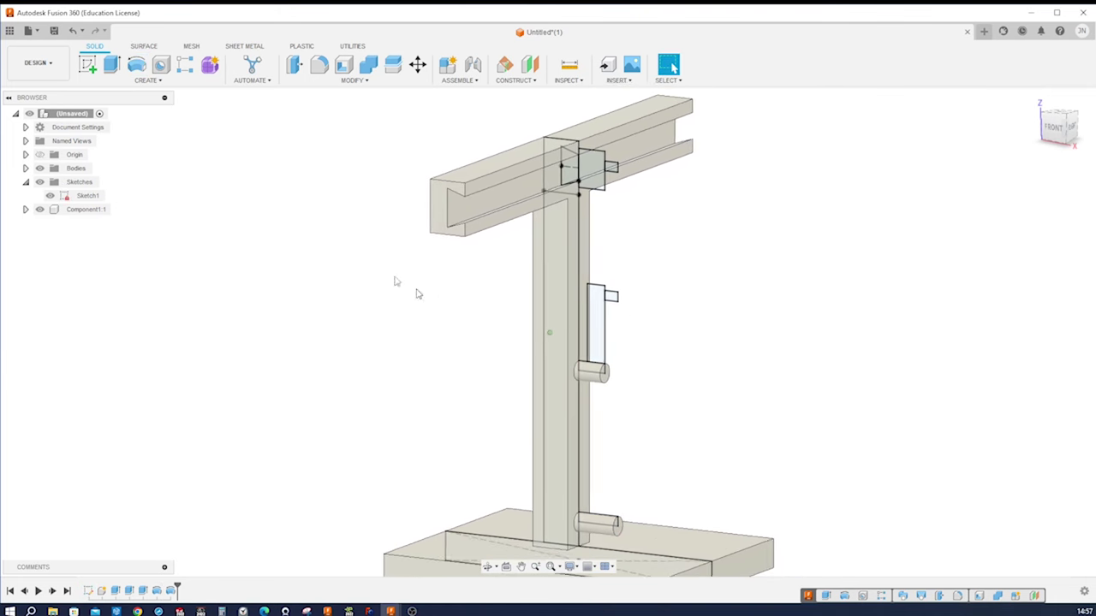
right_click(86, 211)
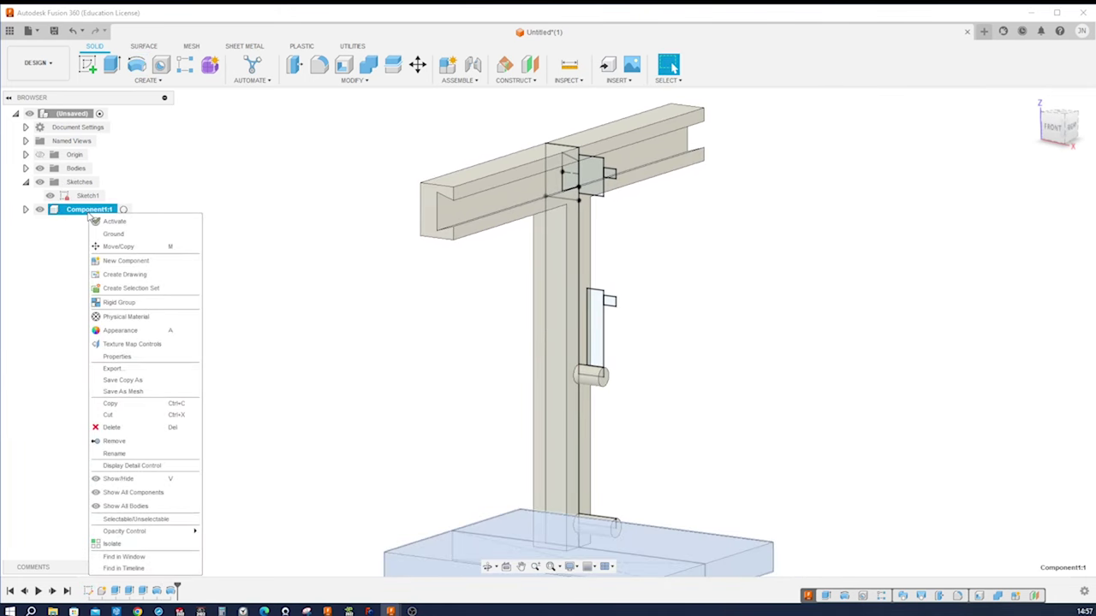
left_click(118, 453)
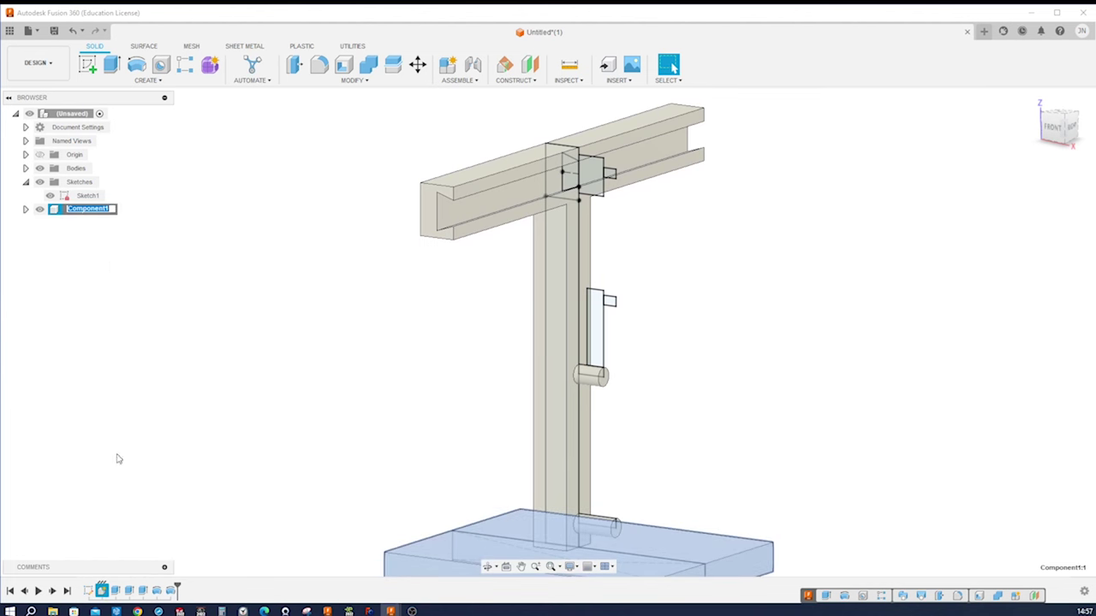
type("base")
key("Return")
left_click(450, 346)
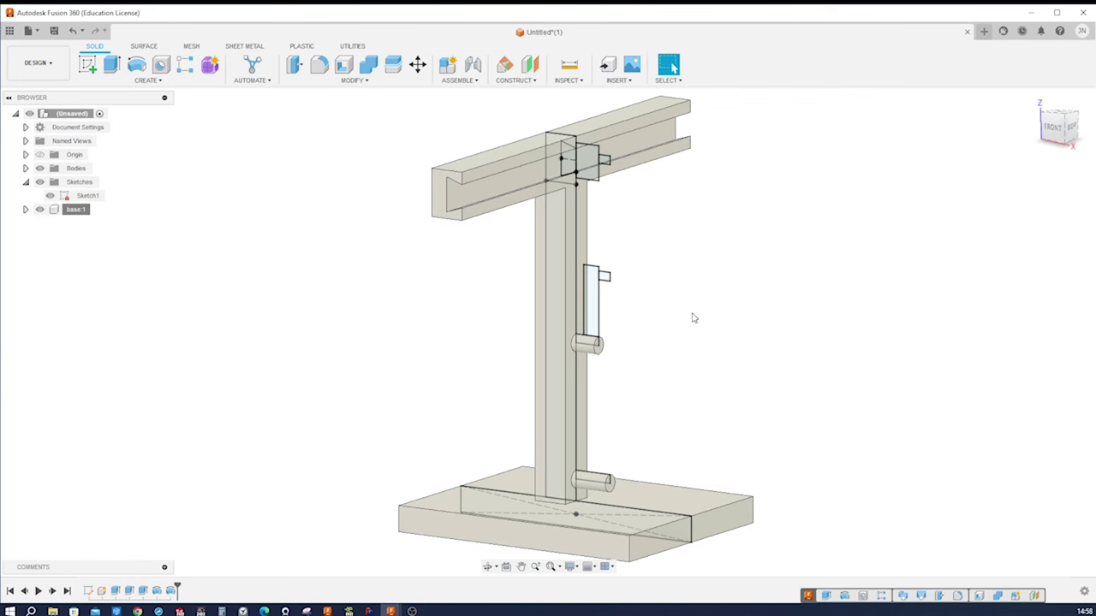
Extrude the two slider regions in the rail slot symmetrically by 22 mm, measured as whole length, as a new component
key("e")
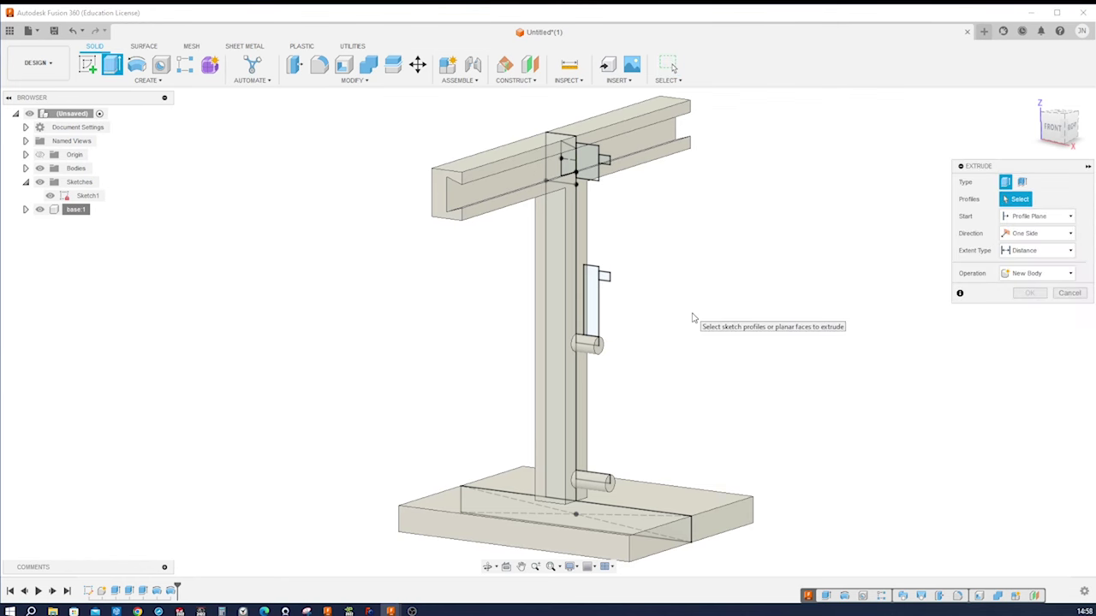
scroll(683, 192, "up", 5)
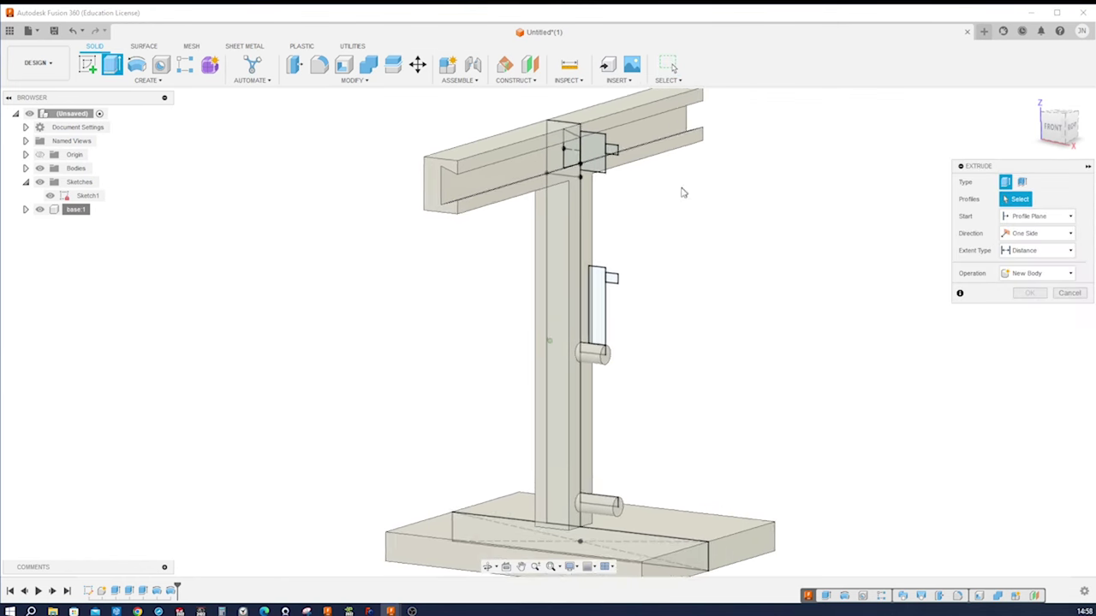
left_click(598, 159)
left_click(601, 159)
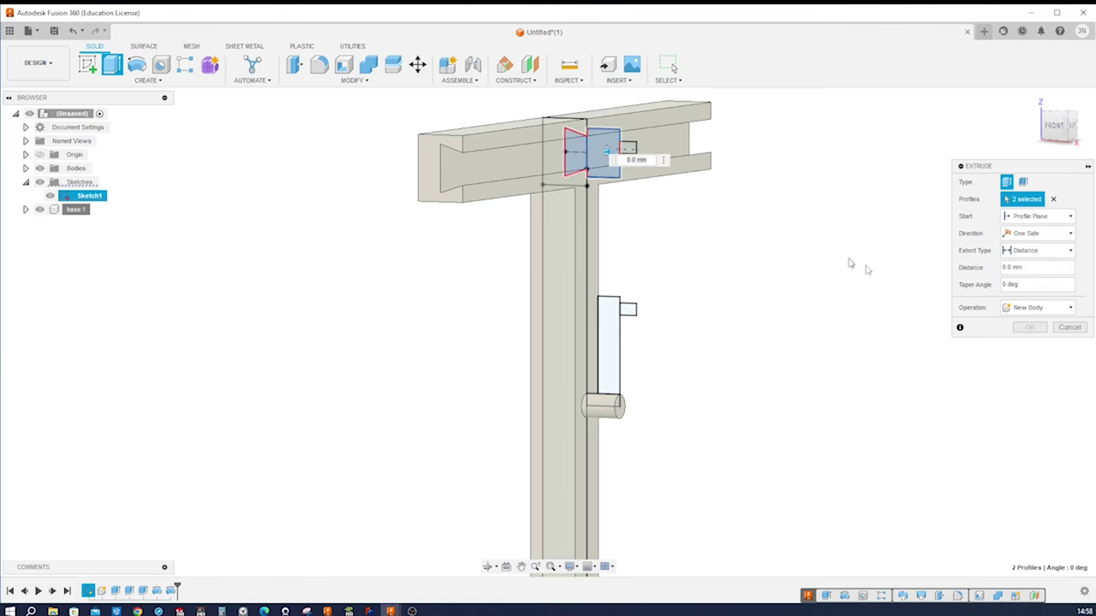
left_click(1071, 310)
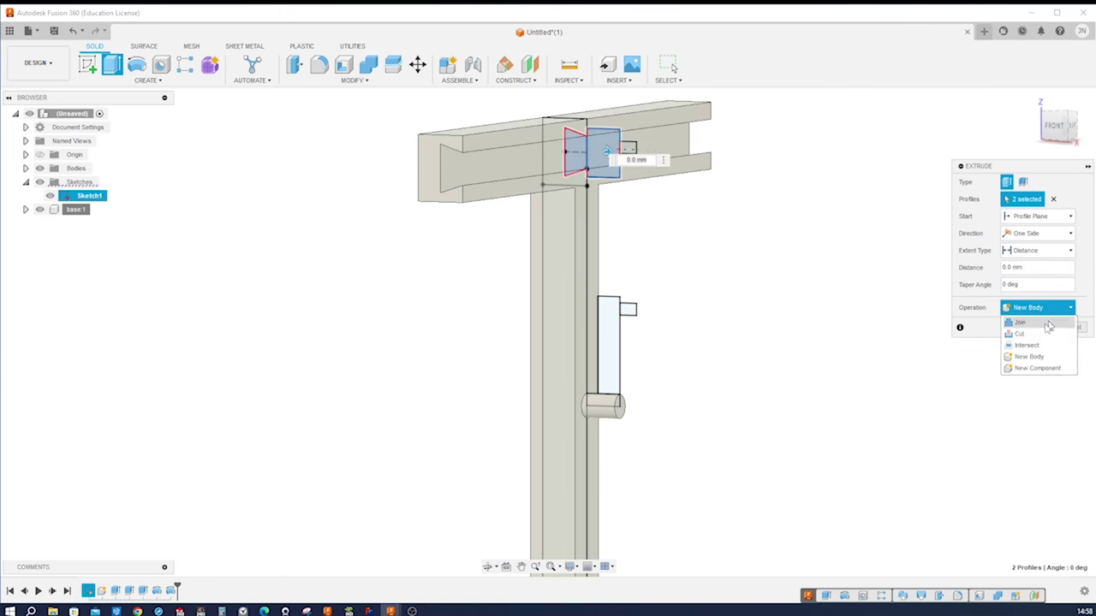
left_click(1034, 370)
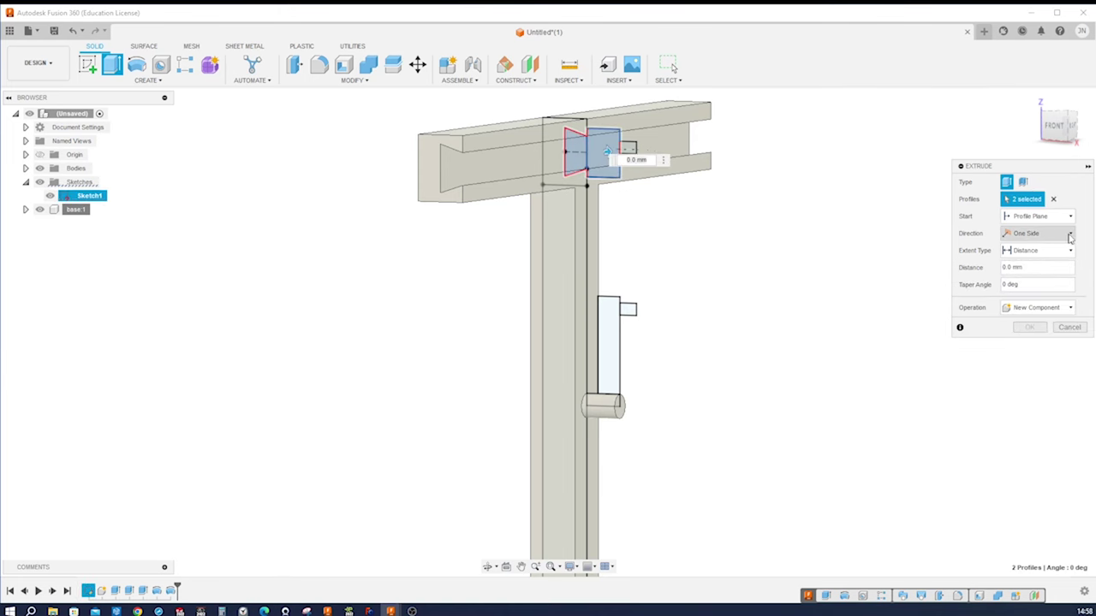
left_click(1038, 233)
left_click(1031, 272)
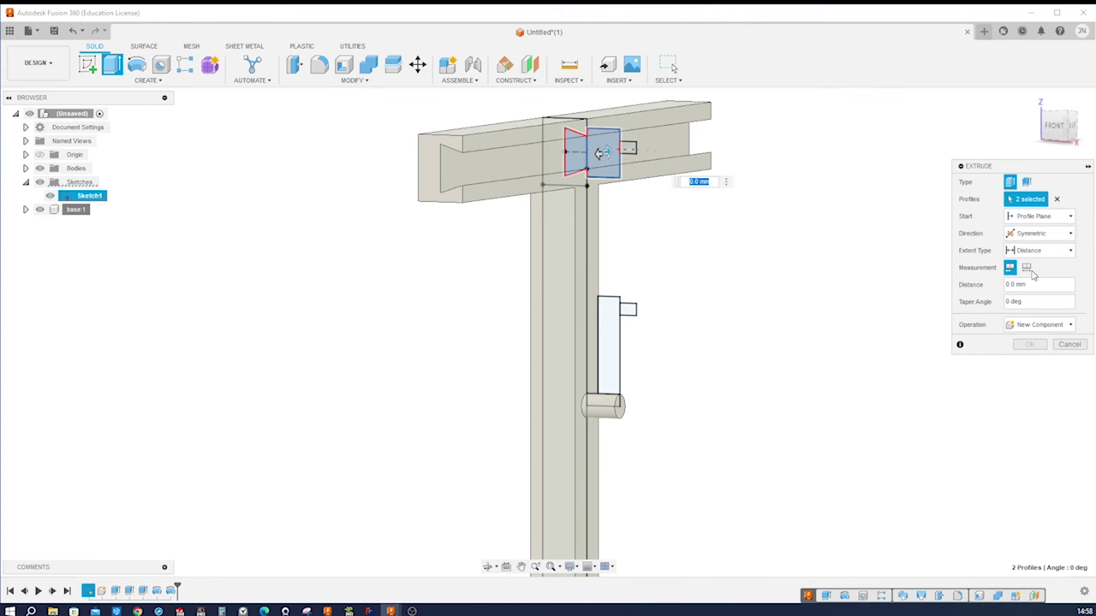
left_click(1026, 267)
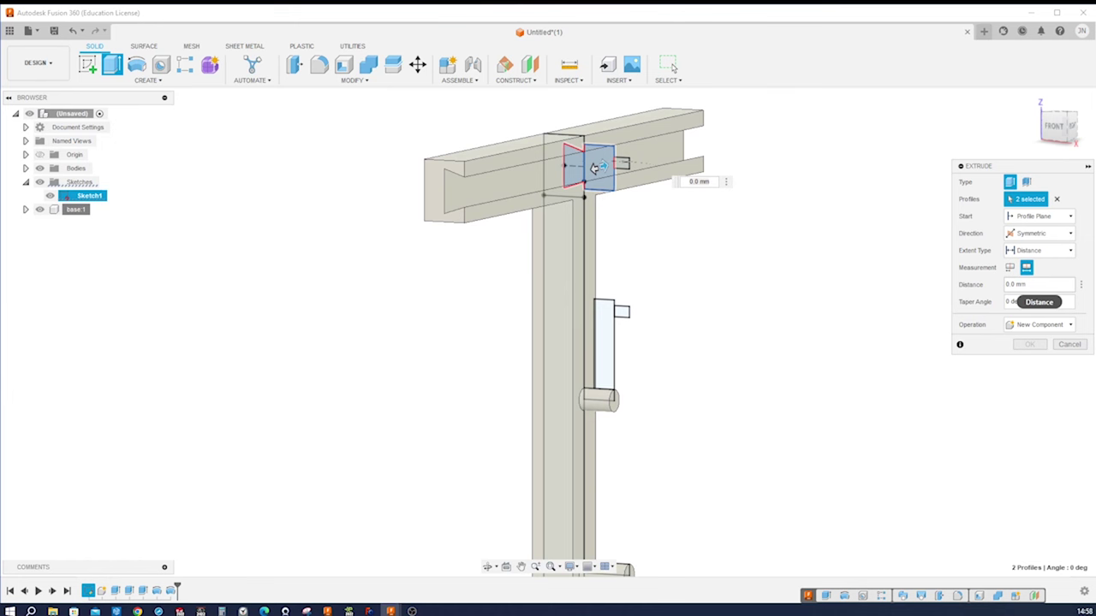
left_click(1009, 285)
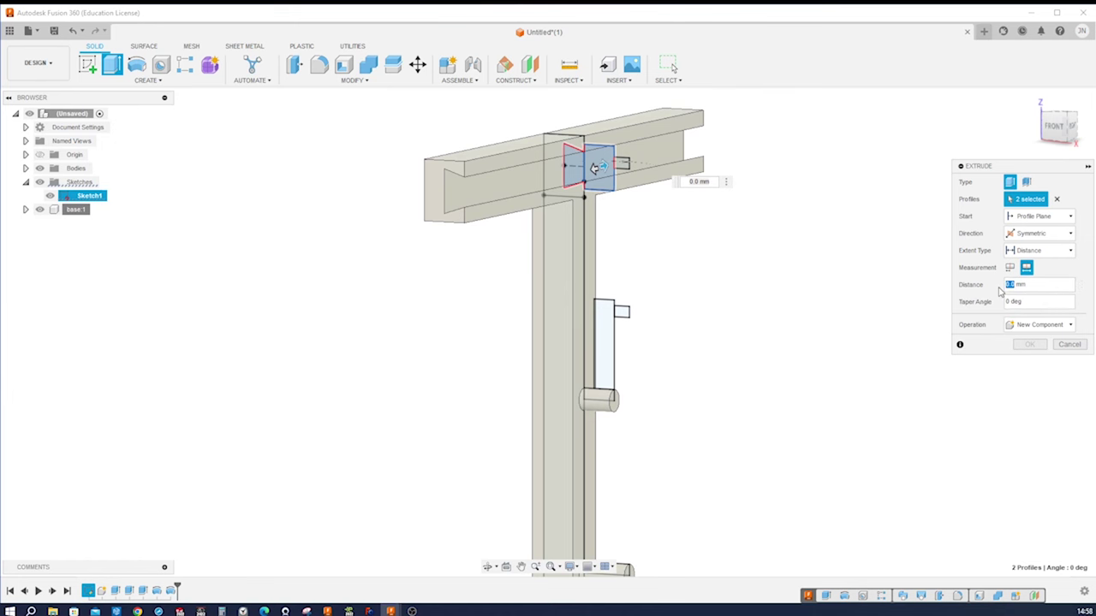
type("22")
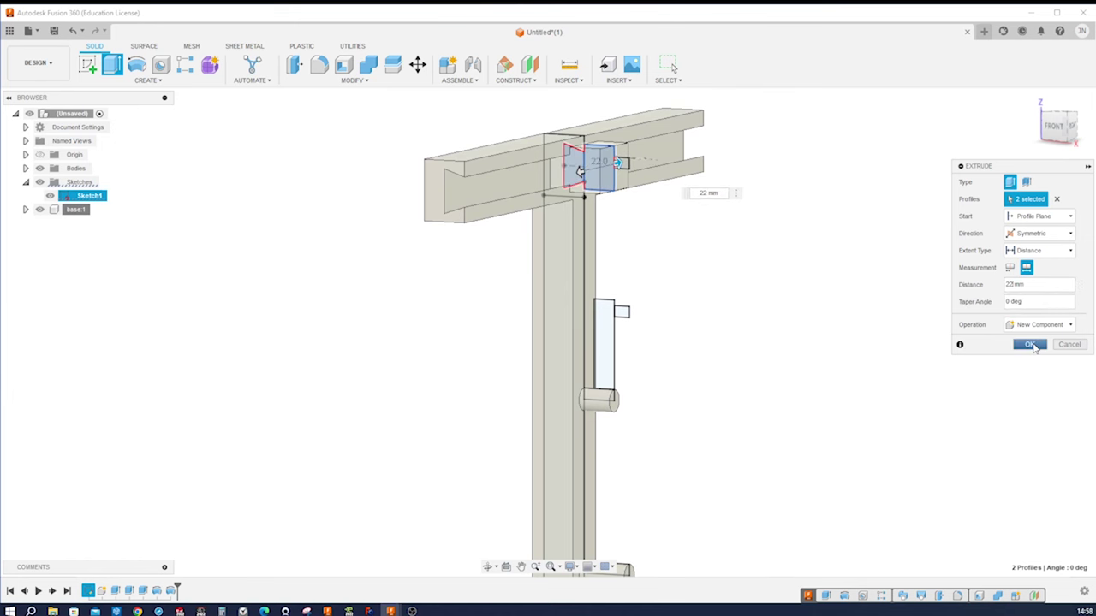
left_click(1031, 344)
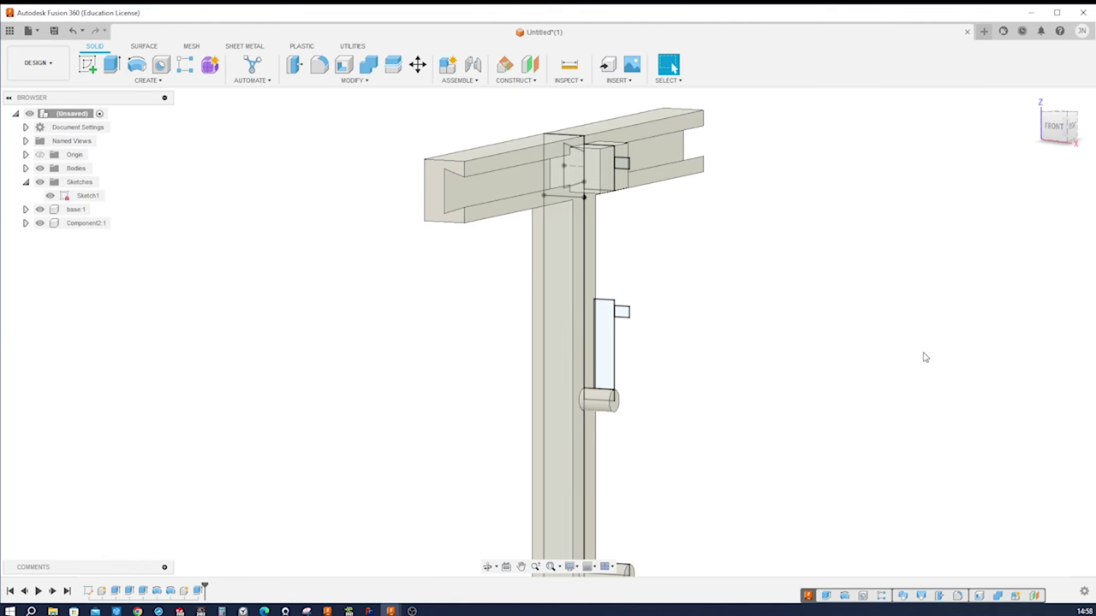
Revolve the small rectangle beside the slider block 360 degrees about its lower edge, joining the round pin to the slider
key("r")
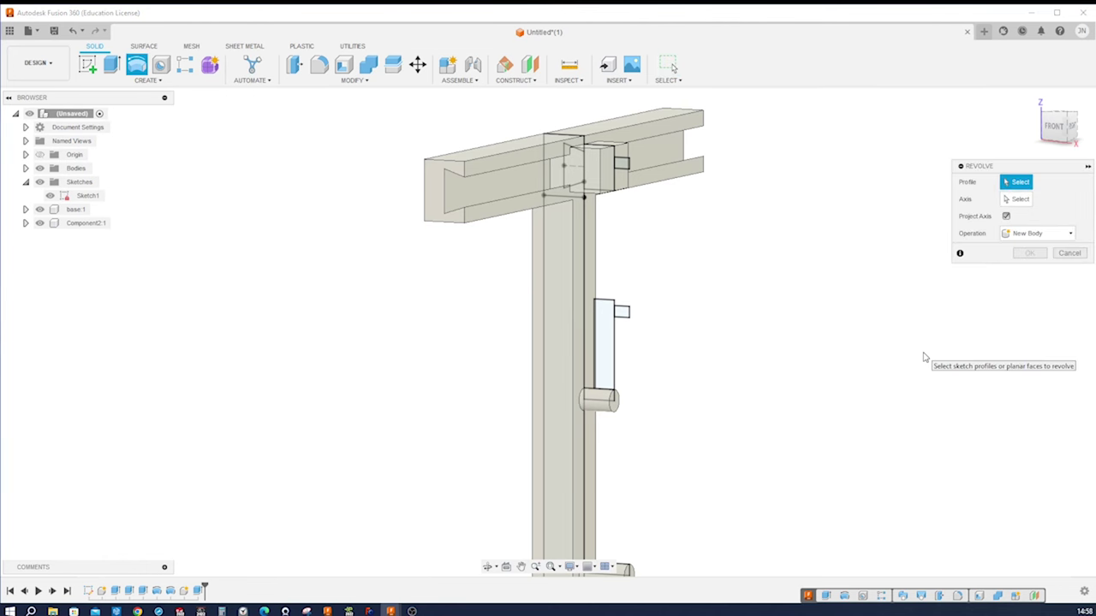
mouse_move(925, 358)
middle_mouse_down("shift")
mouse_move(809, 317)
mouse_move(644, 183)
middle_mouse_up("shift")
left_click(639, 181)
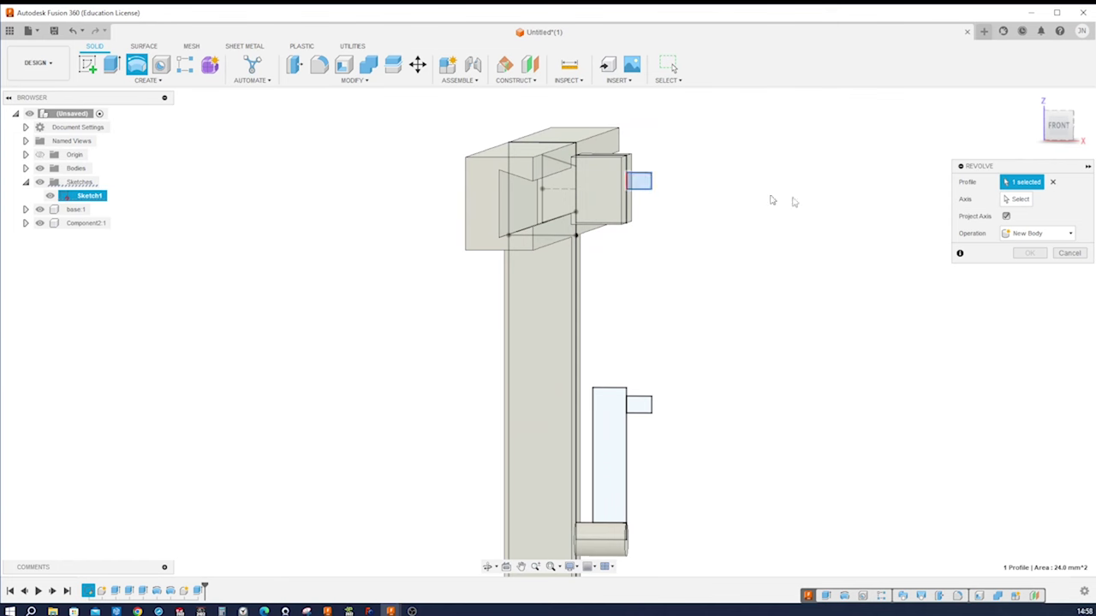
left_click(1008, 199)
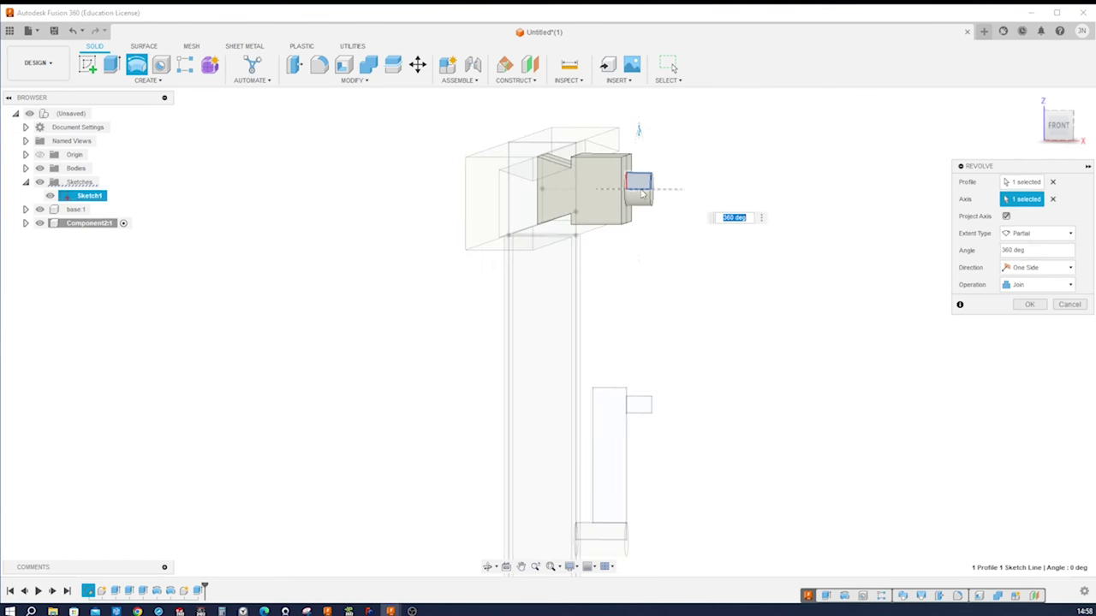
left_click(1029, 305)
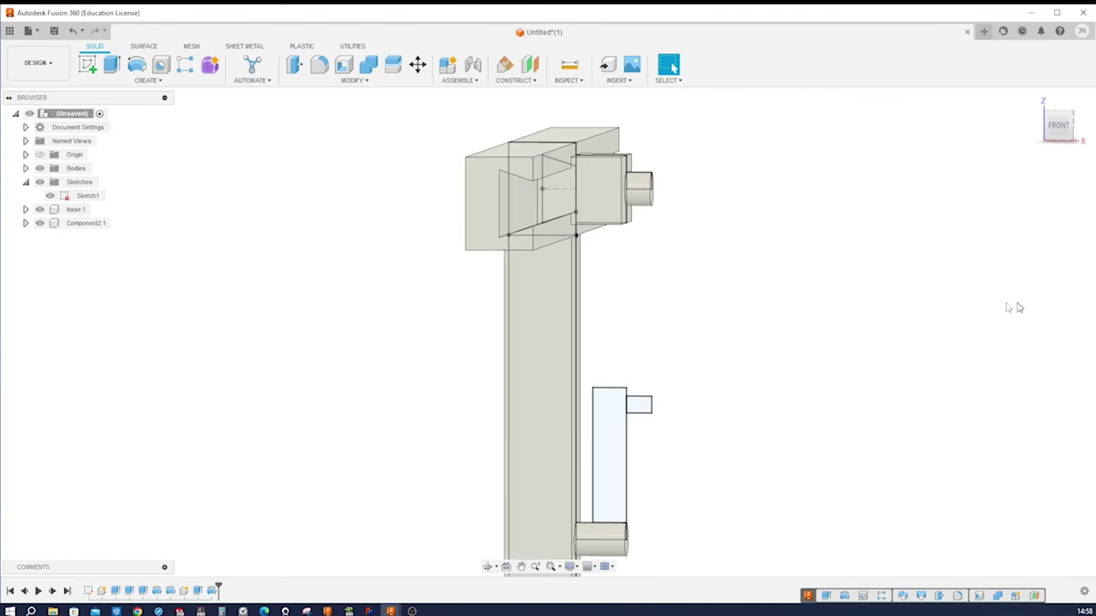
mouse_move(863, 292)
middle_mouse_down("shift")
mouse_move(831, 288)
mouse_move(872, 304)
middle_mouse_up("shift")
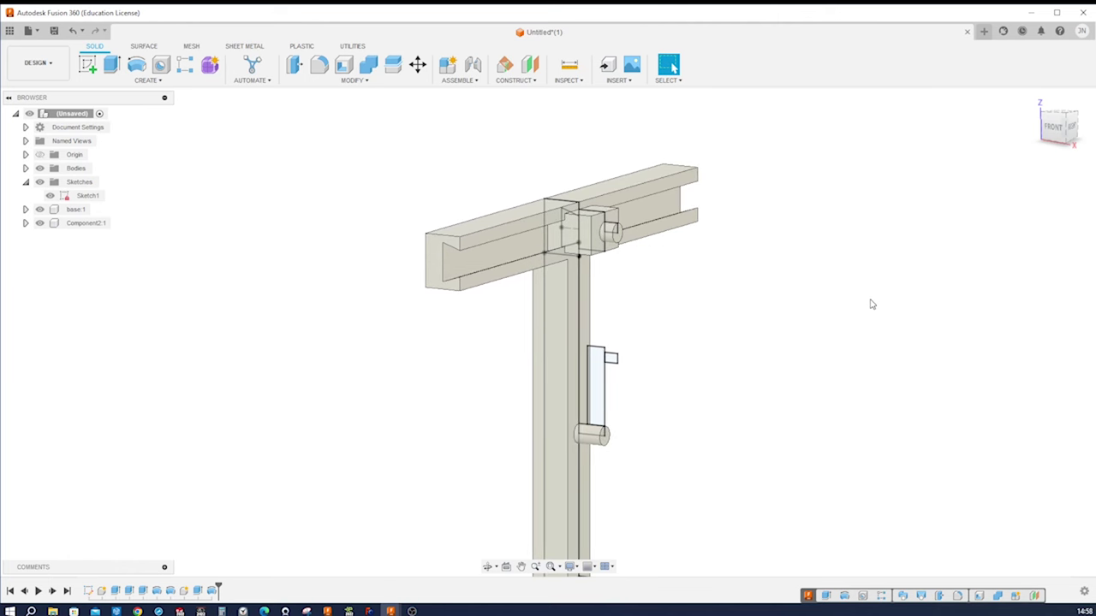
Rename the slider block's component as "slider"
right_click(86, 224)
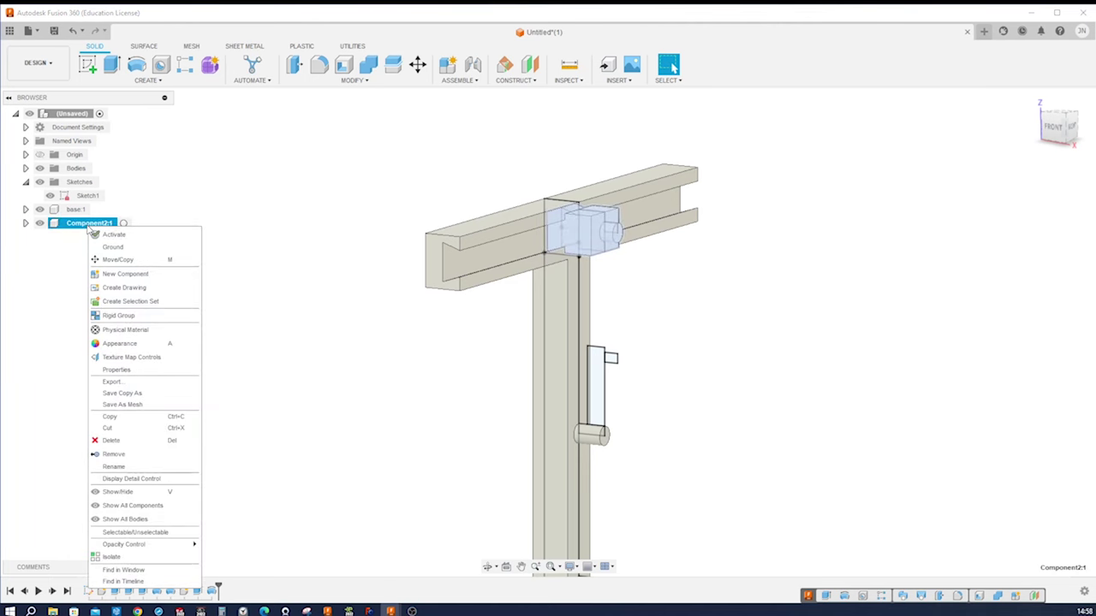
left_click(113, 468)
type("sl")
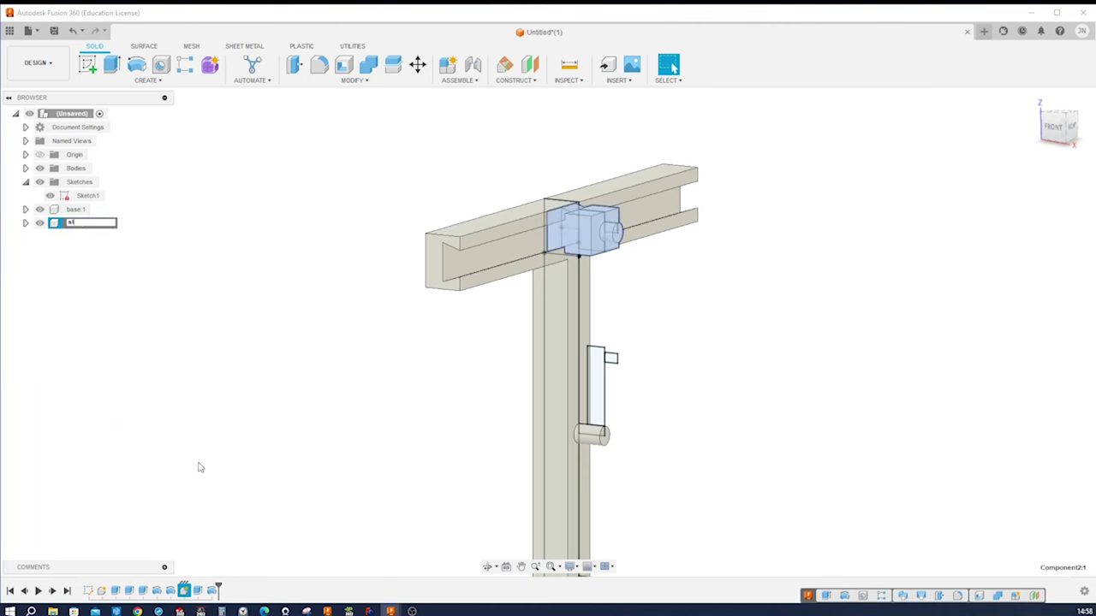
type("ider")
key("Return")
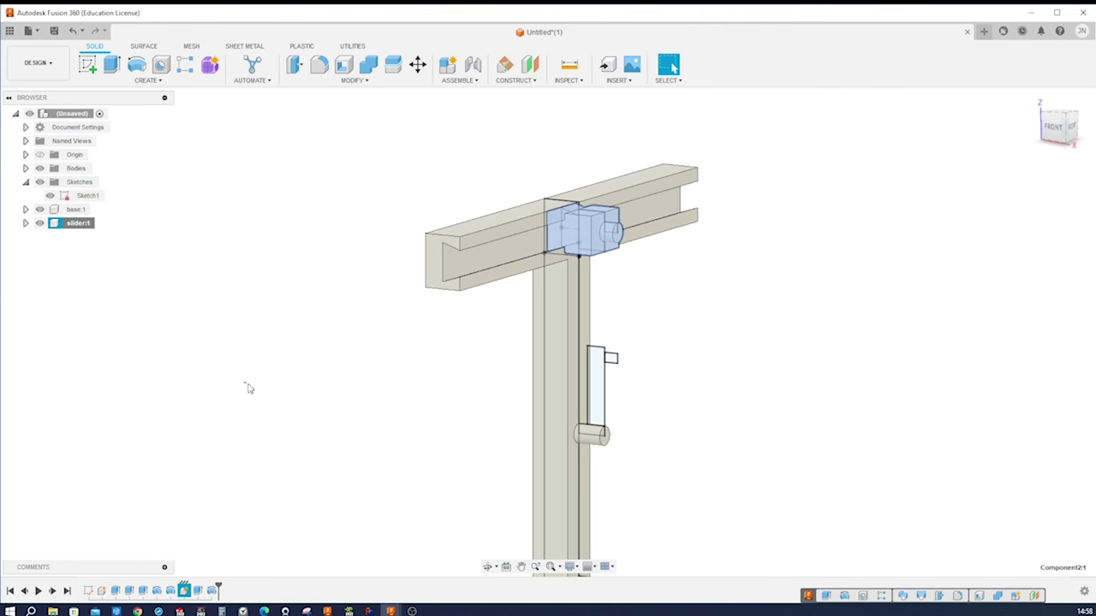
left_click(283, 374)
Apply the Paint - Enamel Glossy (Red) appearance to the slider
key("a")
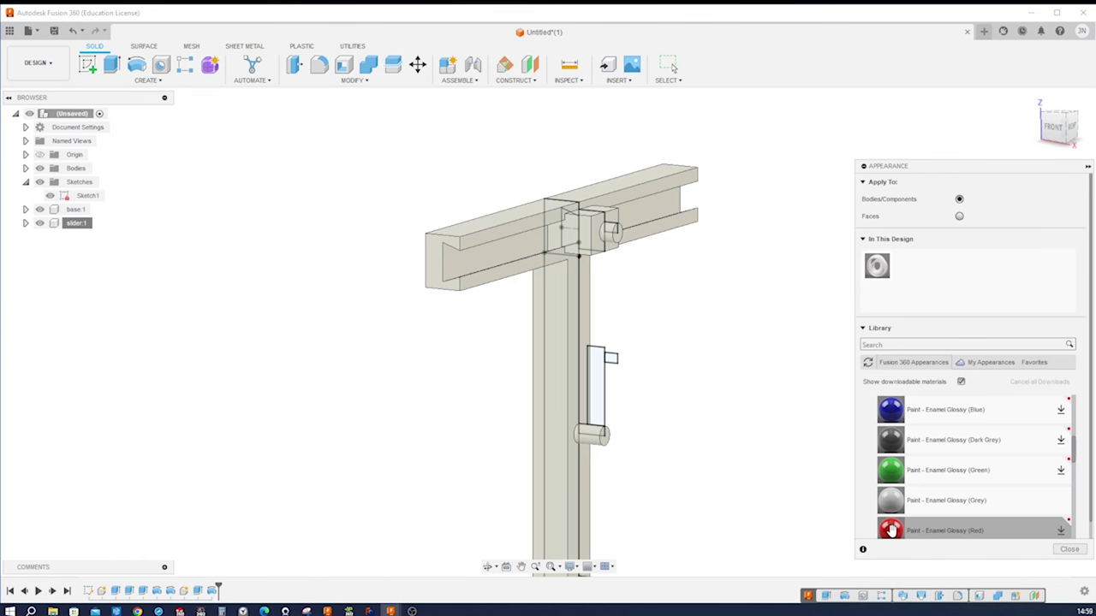
left_click_drag(890, 530, 589, 226)
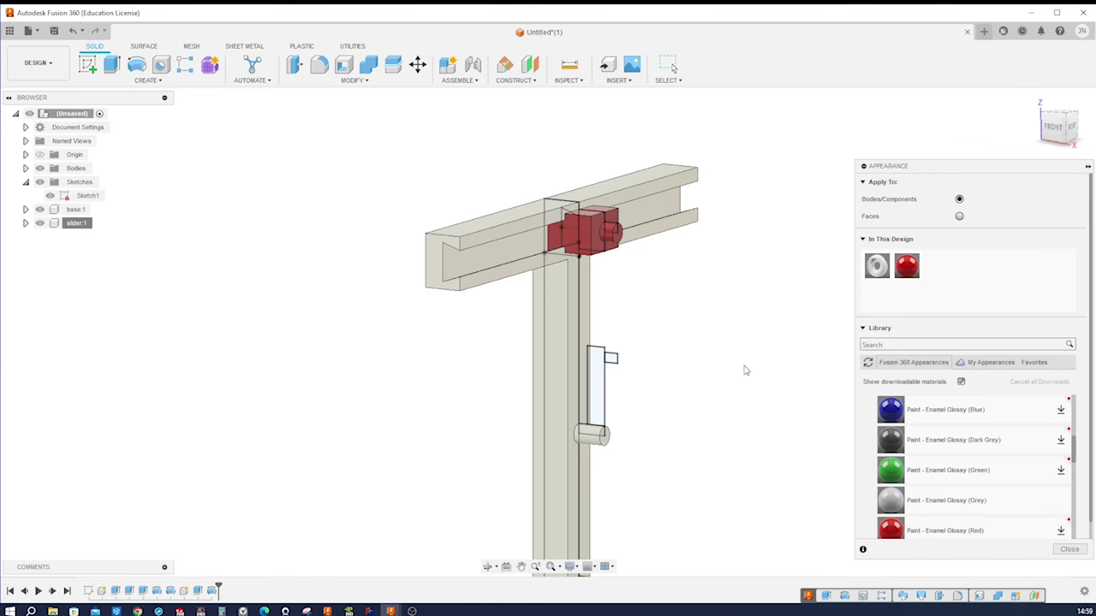
left_click(1069, 549)
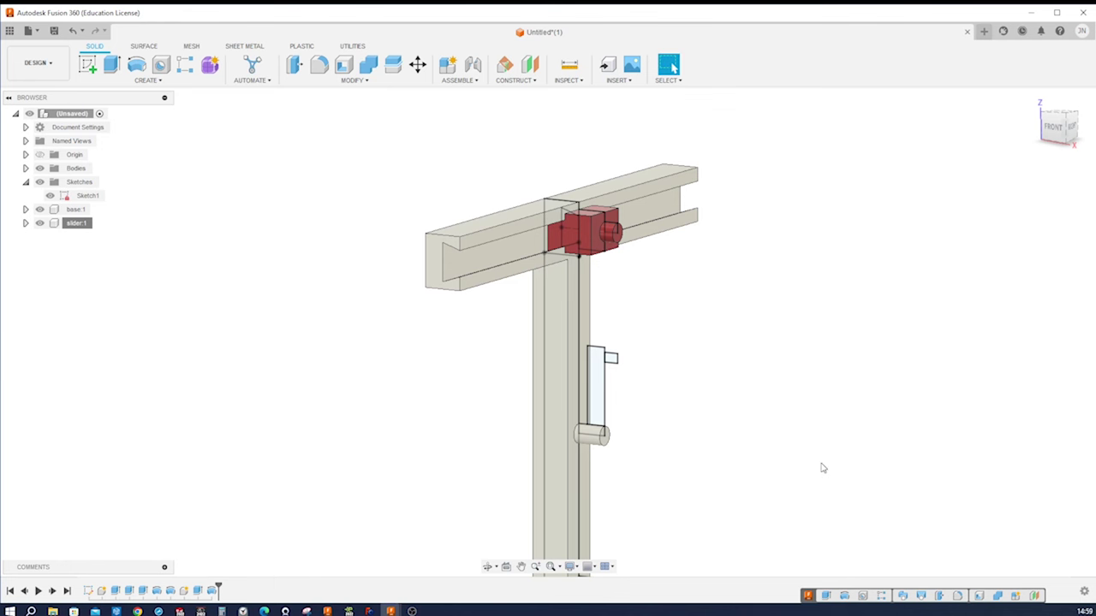
Revolve the narrow vertical profile 360 degrees about the upright's middle pin as a new component, forming a disc
key("r")
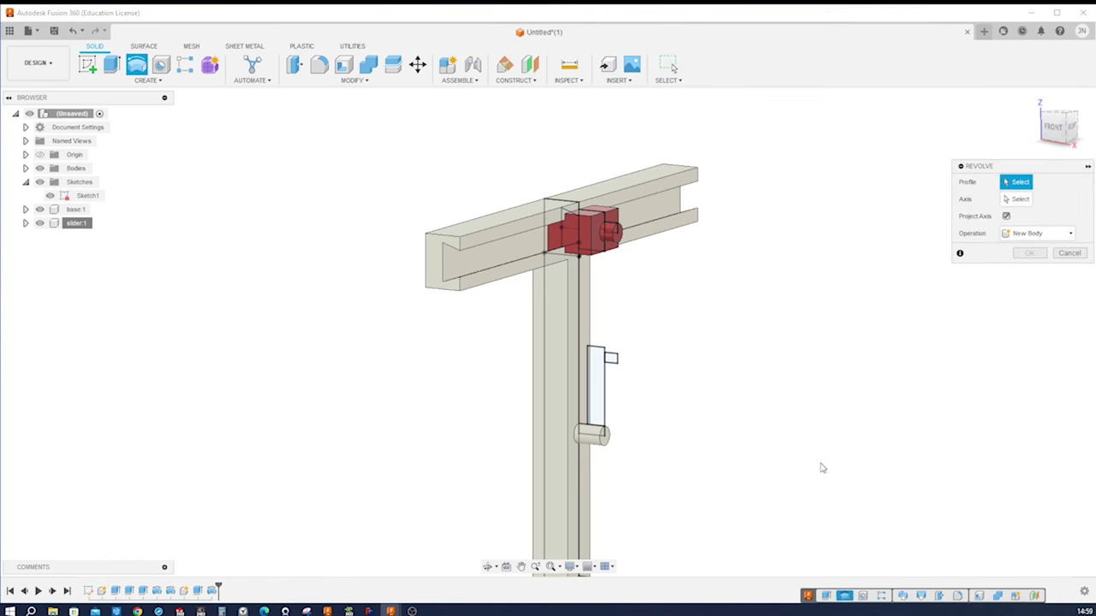
left_click(604, 404)
left_click(1072, 234)
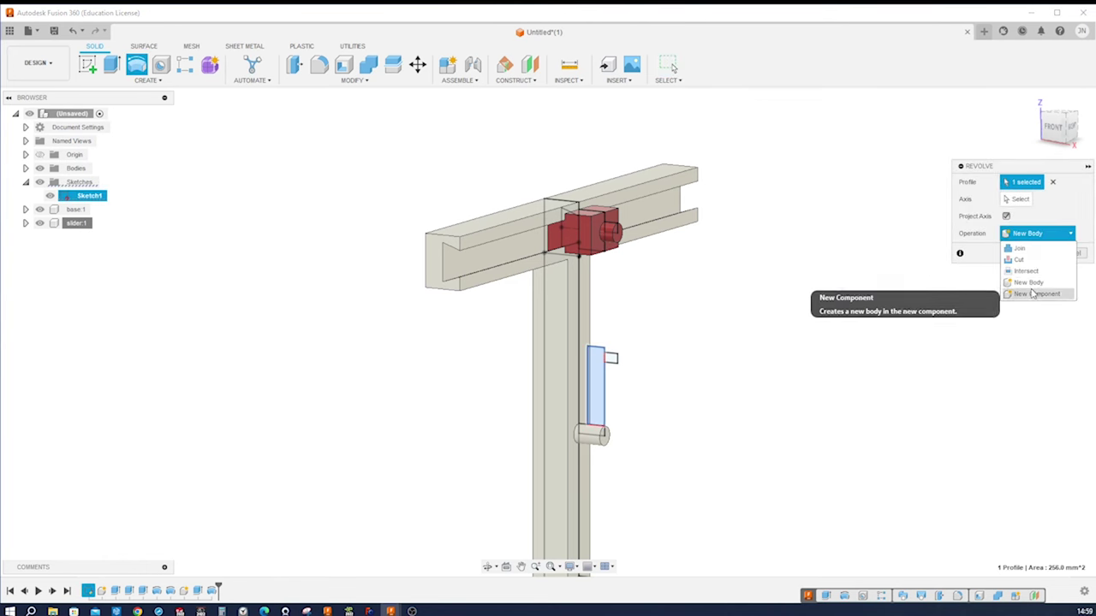
left_click(1039, 294)
left_click(1018, 199)
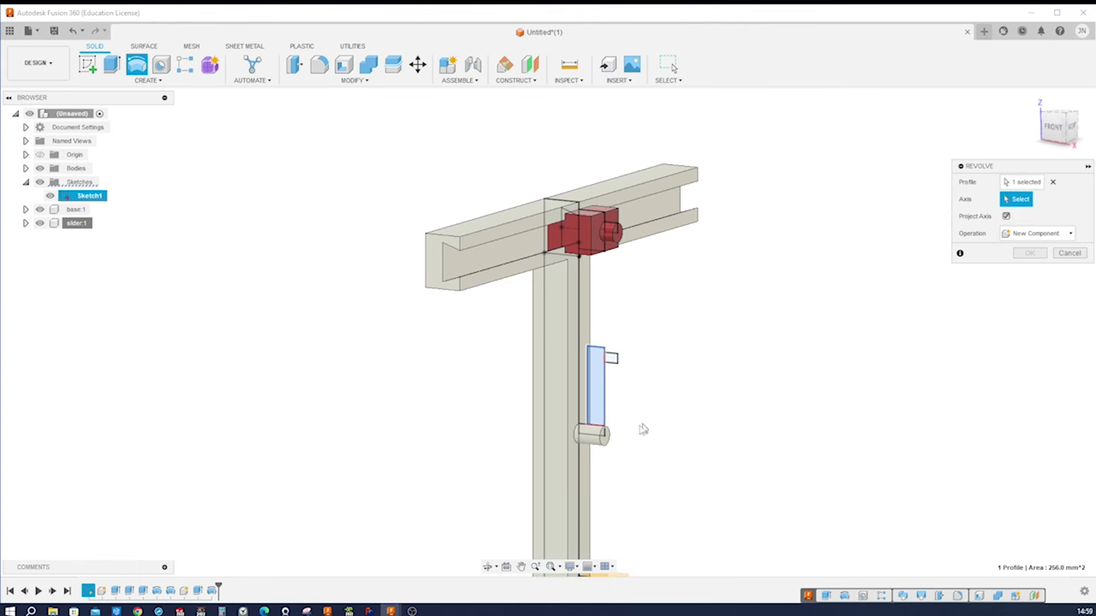
left_click(596, 441)
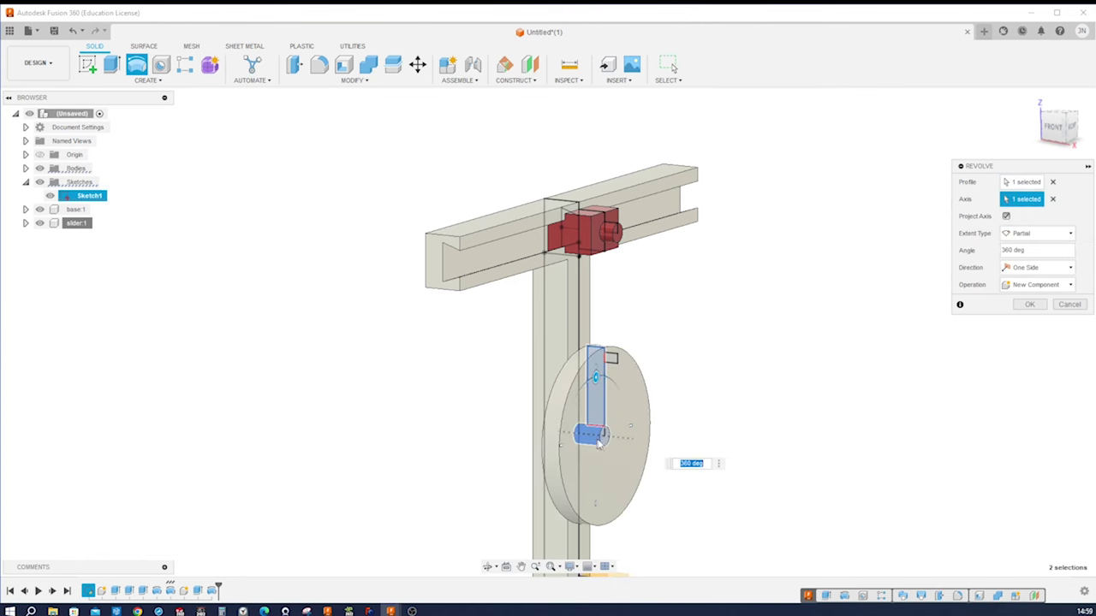
left_click(1030, 305)
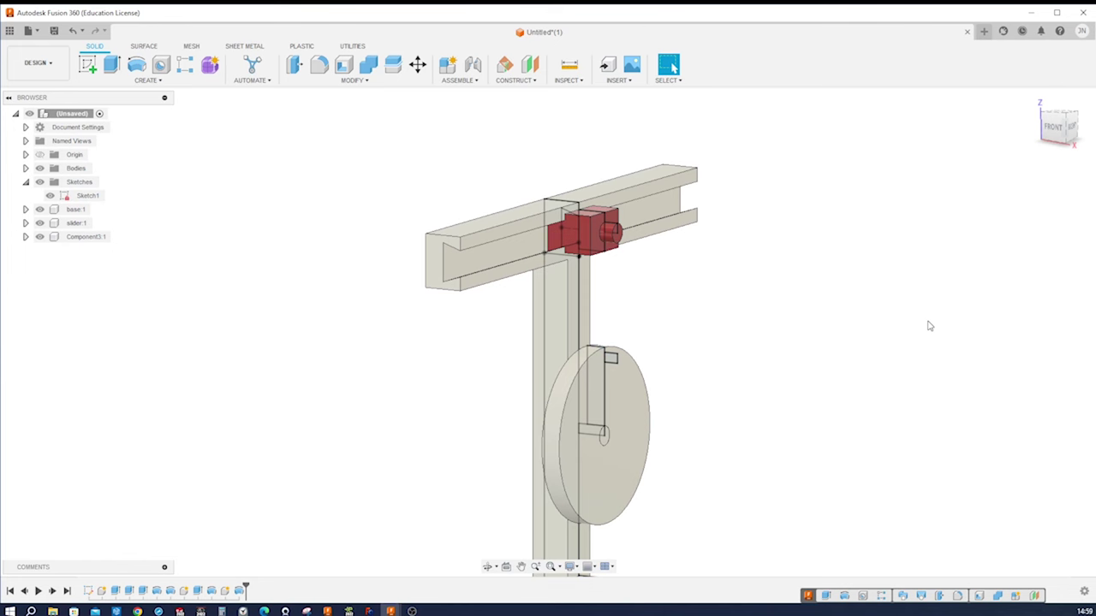
Revolve the small rectangle near the disc's rim 360 degrees about its lower edge, joining the crank pin to the disc
key("Return")
scroll(749, 350, "up", 5)
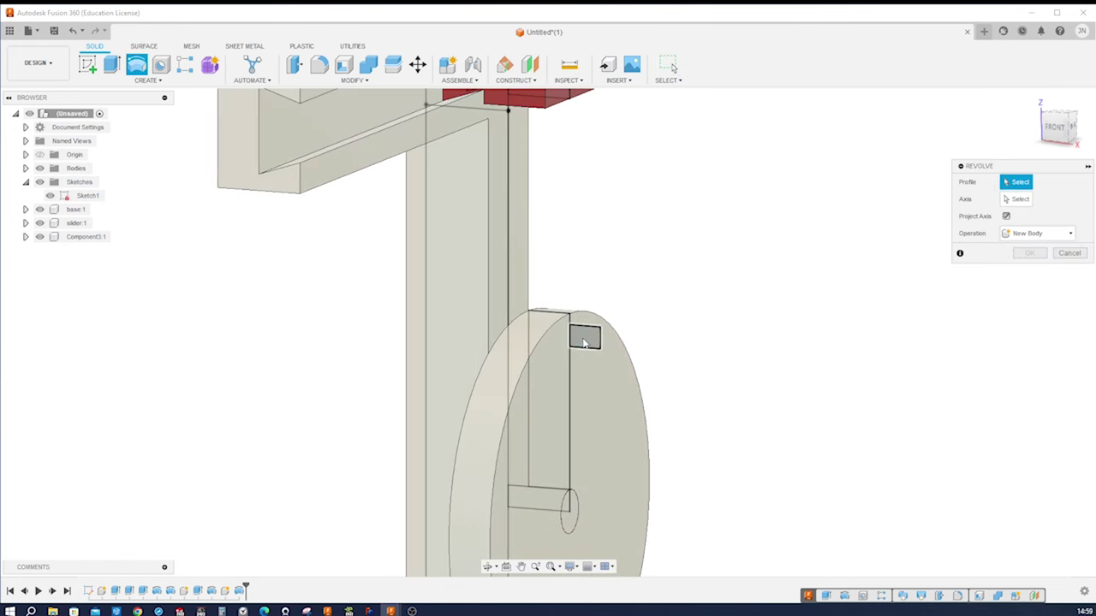
left_click(584, 343)
left_click(1016, 199)
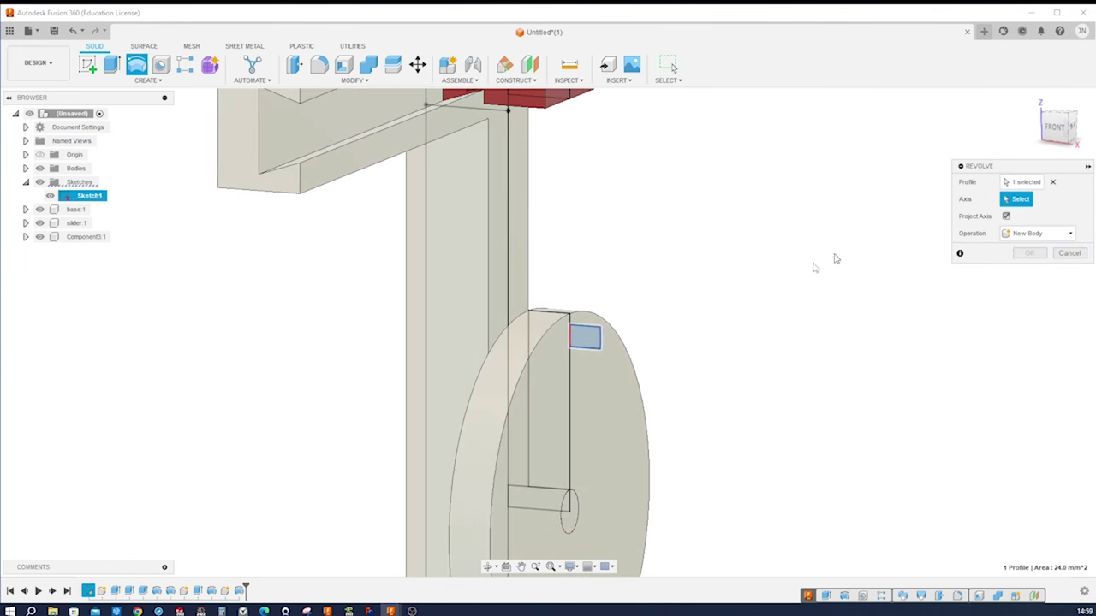
left_click(588, 350)
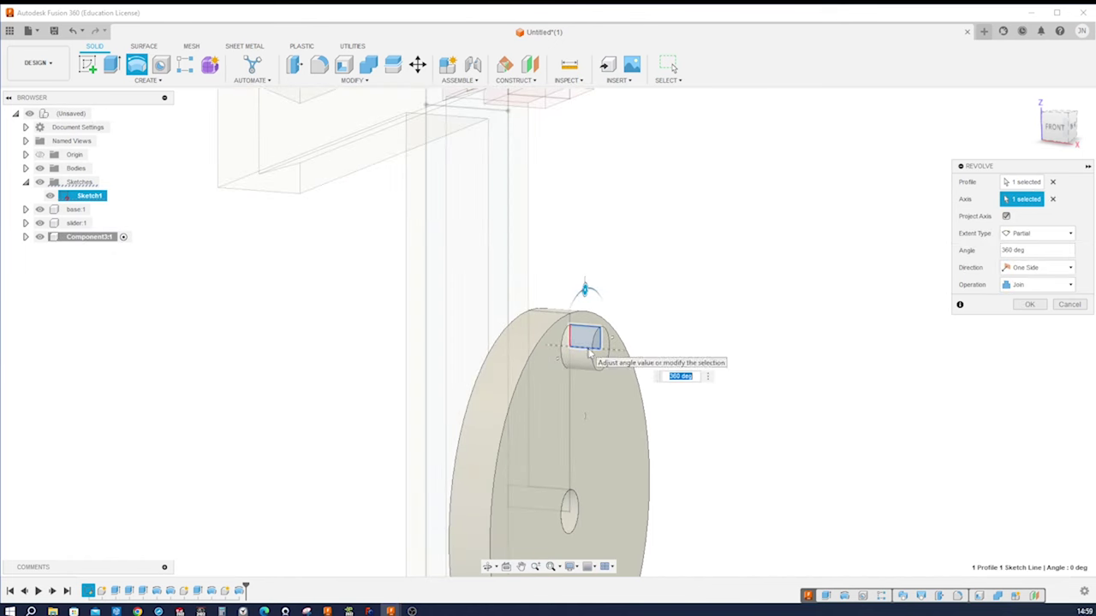
left_click(1033, 305)
scroll(862, 324, "down", 5)
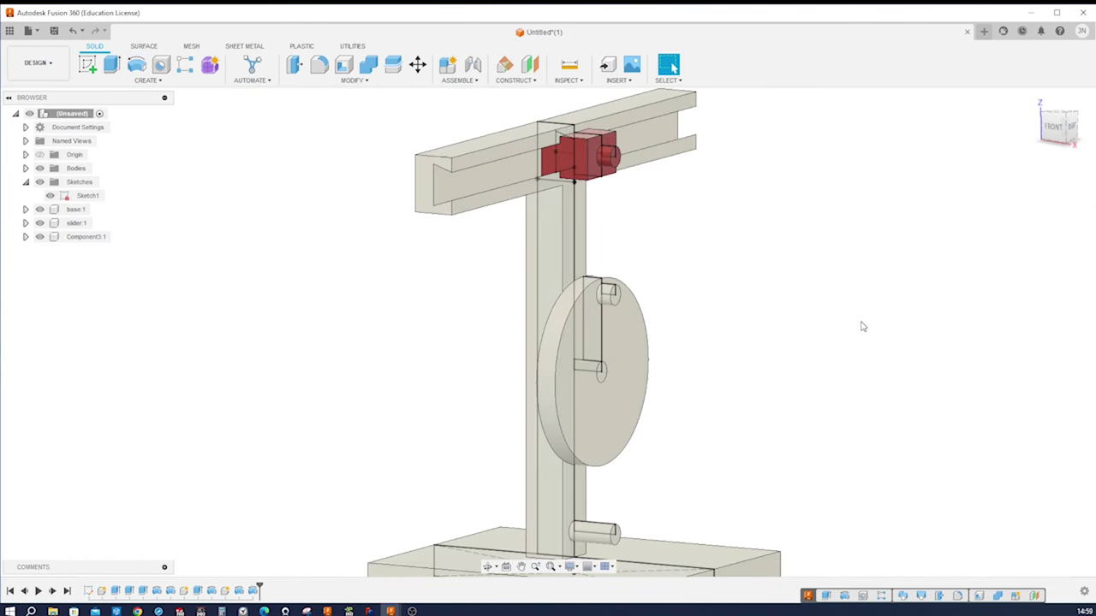
Apply the Paint - Enamel Glossy (Green) appearance to the disc
key("a")
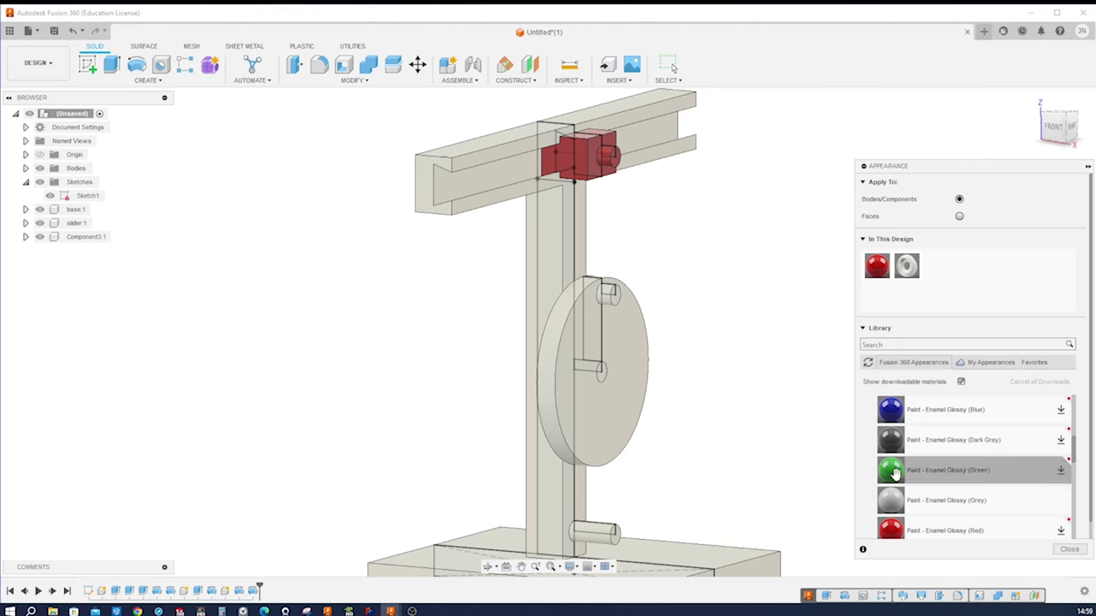
left_click_drag(893, 472, 642, 418)
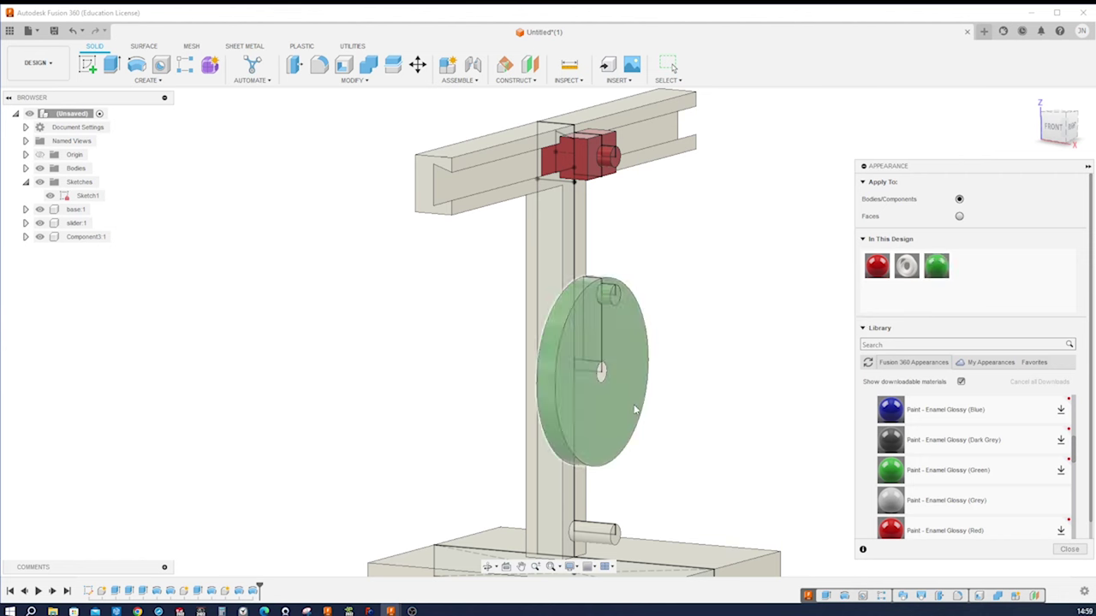
key("Escape")
Hide the front profile sketch so only the solid parts are displayed
left_click(57, 196)
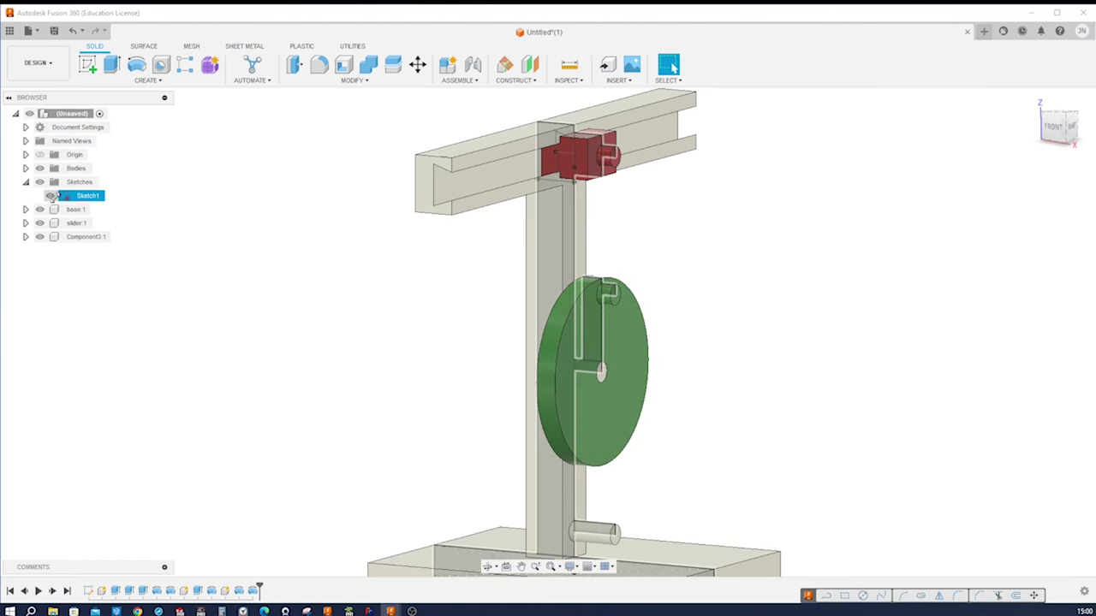
left_click(50, 196)
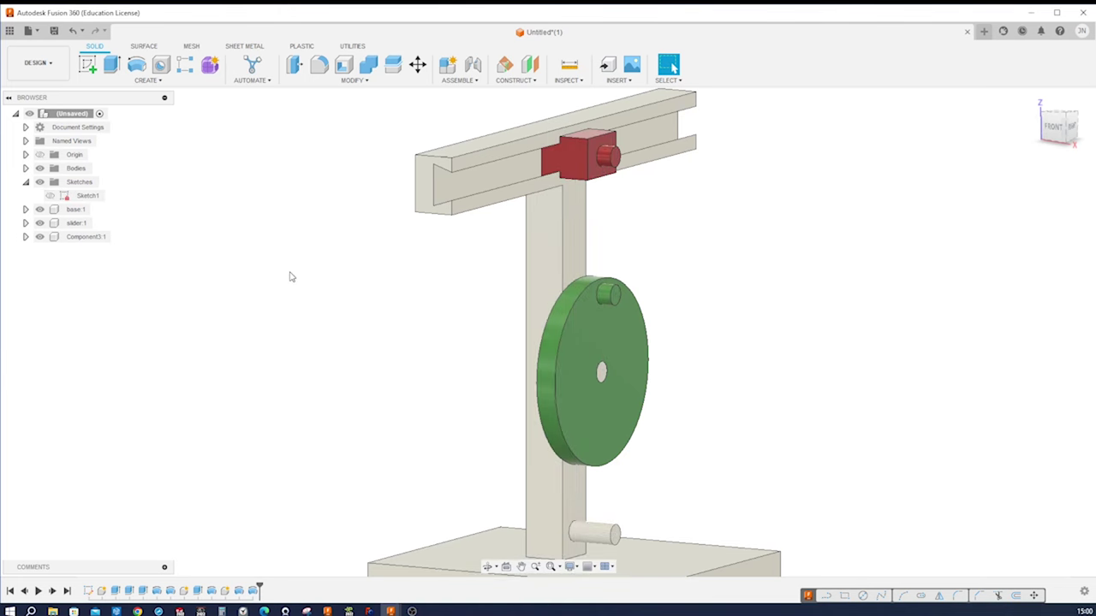
key("s")
left_click(313, 296)
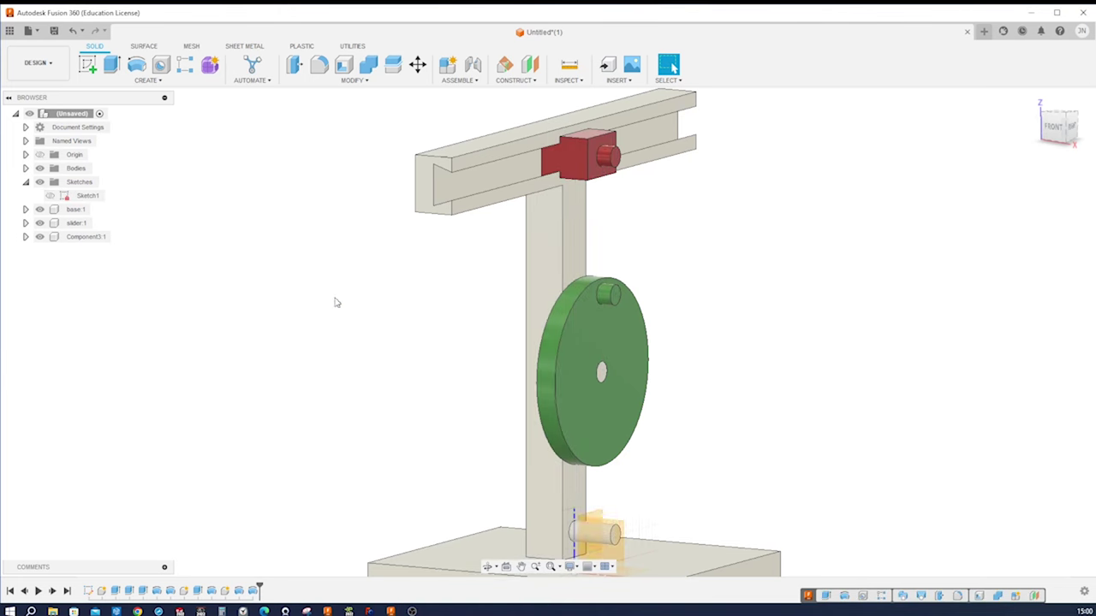
Sketch a center point arc slot on the disc's front face, centred on its hole, about 28 mm in radius and spanning about 50 degrees
left_click(570, 368)
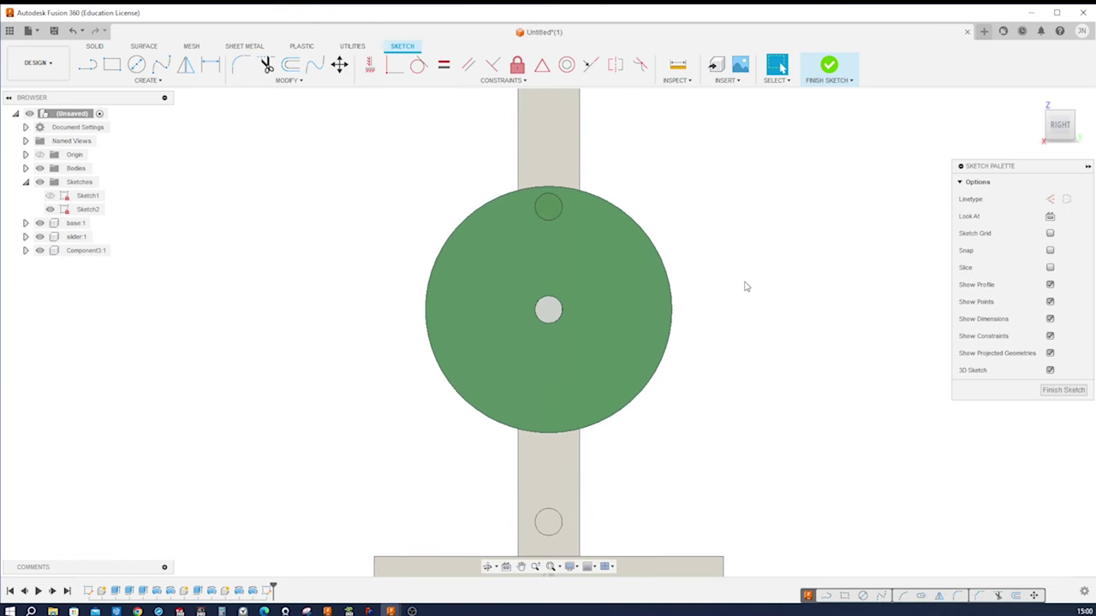
left_click(162, 81)
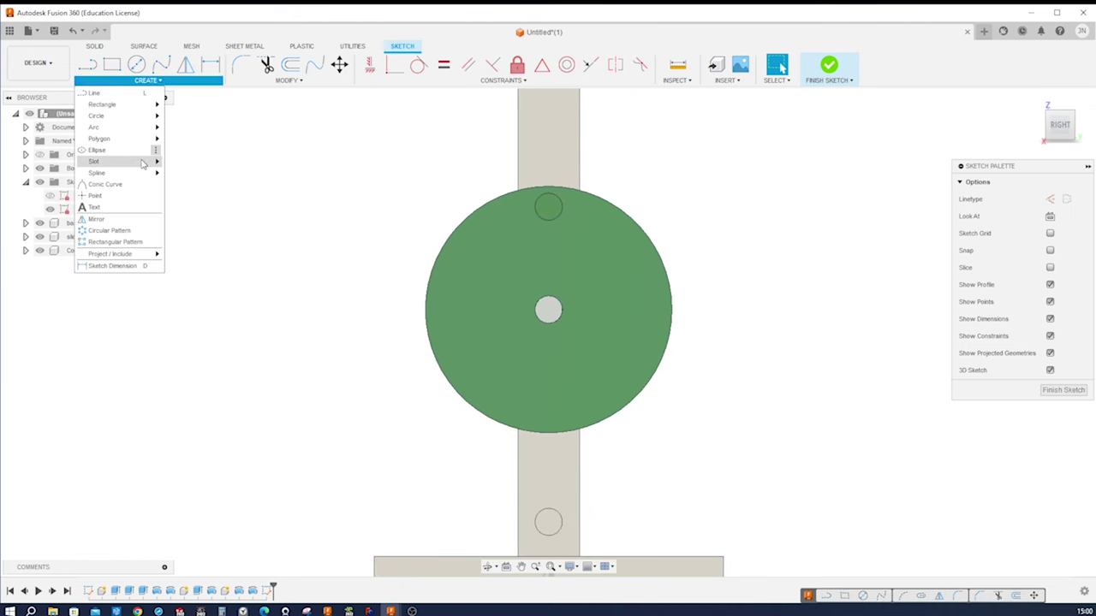
mouse_move(143, 162)
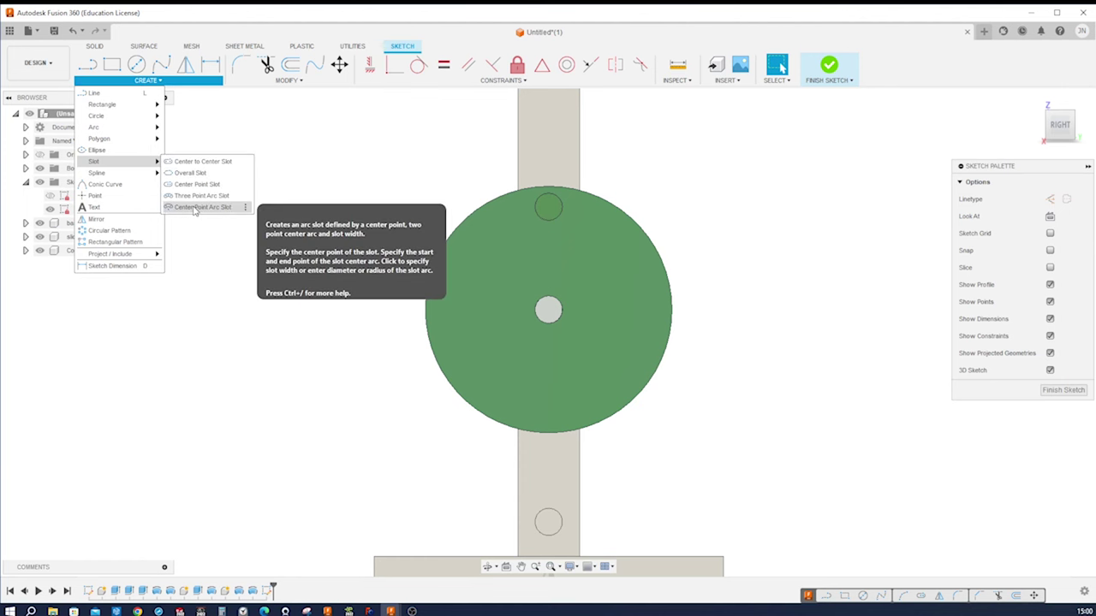
left_click(197, 208)
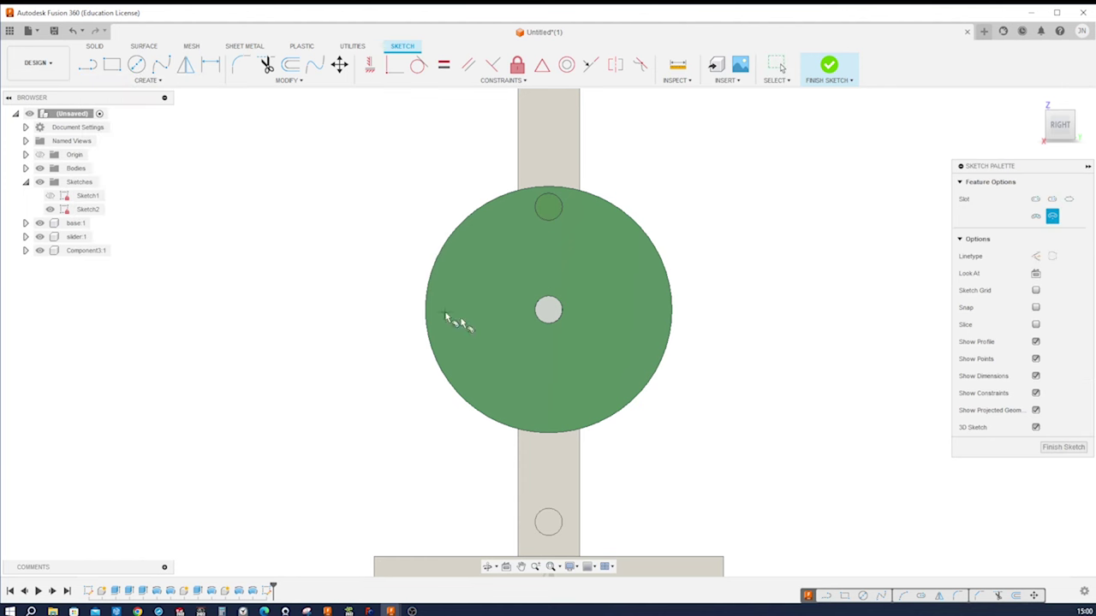
left_click(549, 310)
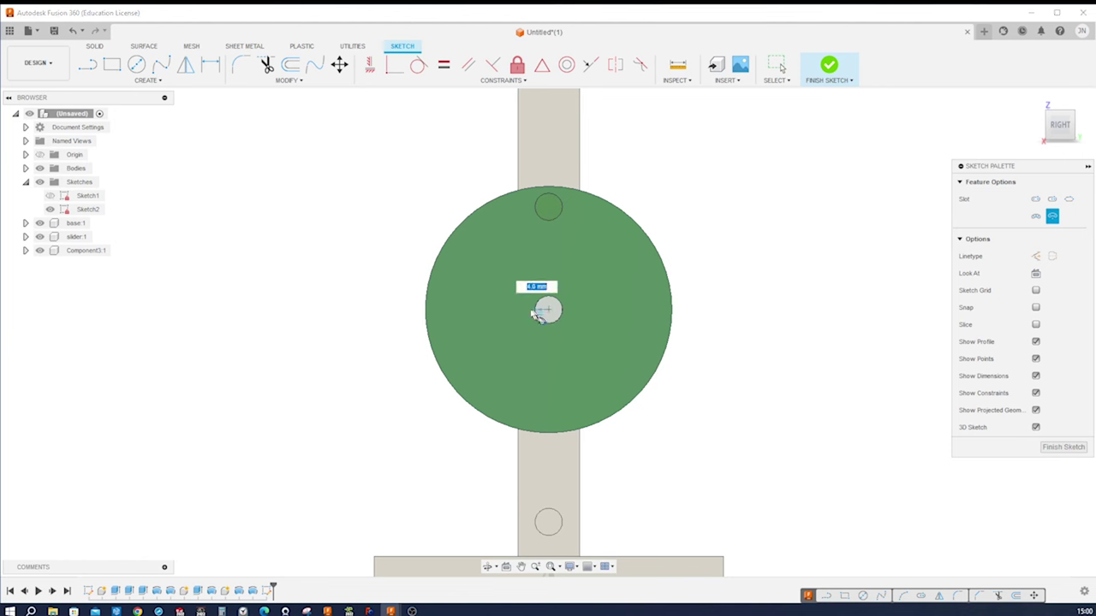
left_click(453, 308)
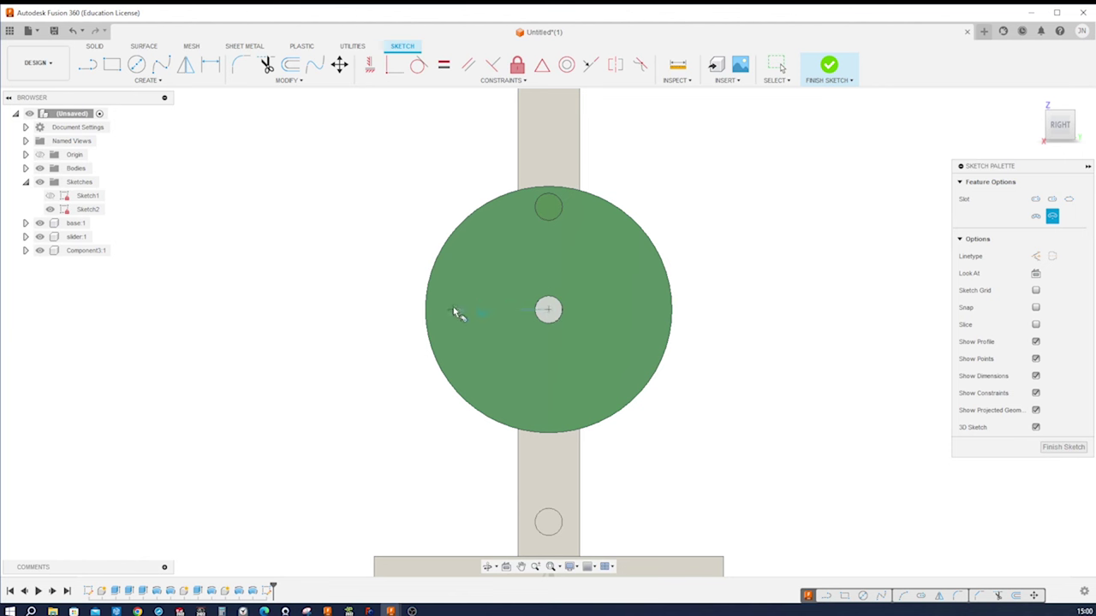
left_click(487, 239)
left_click(484, 256)
key("Escape")
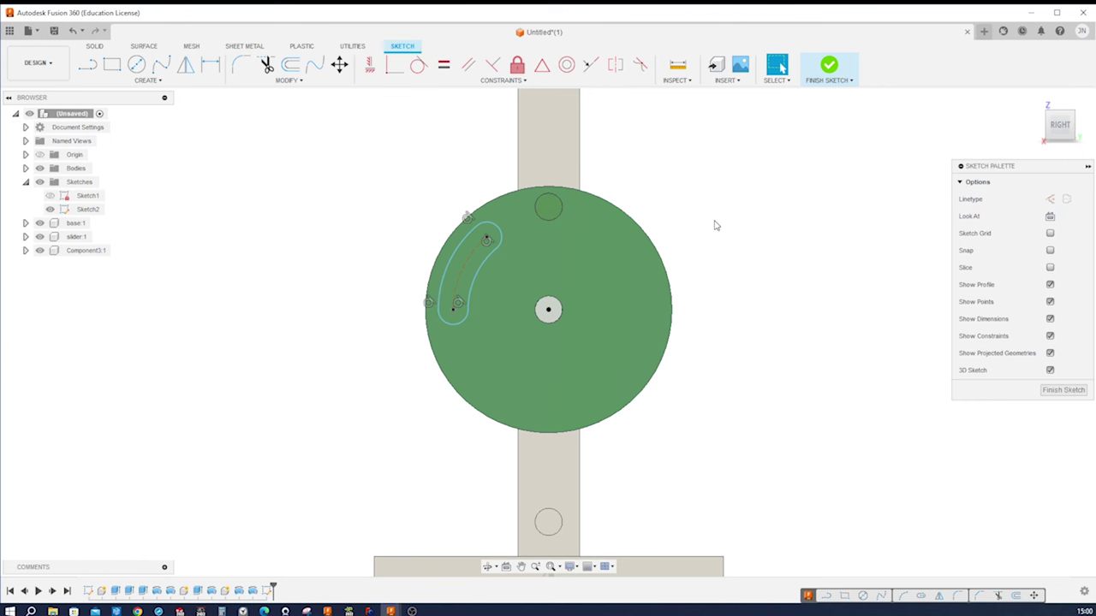
Draw two construction lines joining the disc's centre to the centres of the slot's two rounded ends
key("l")
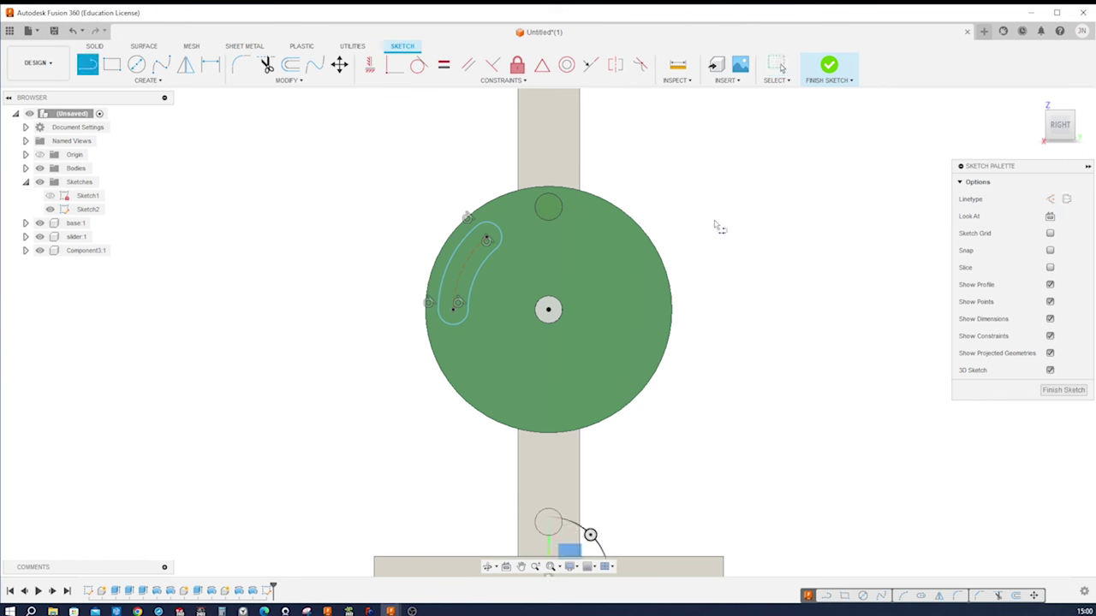
key("x")
left_click(453, 309)
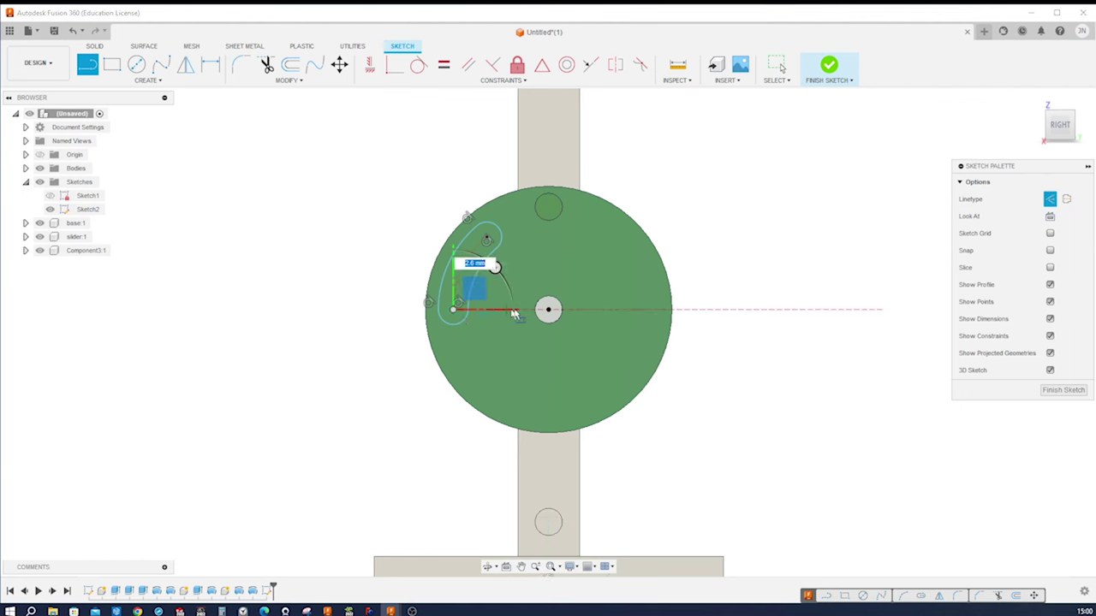
left_click(548, 309)
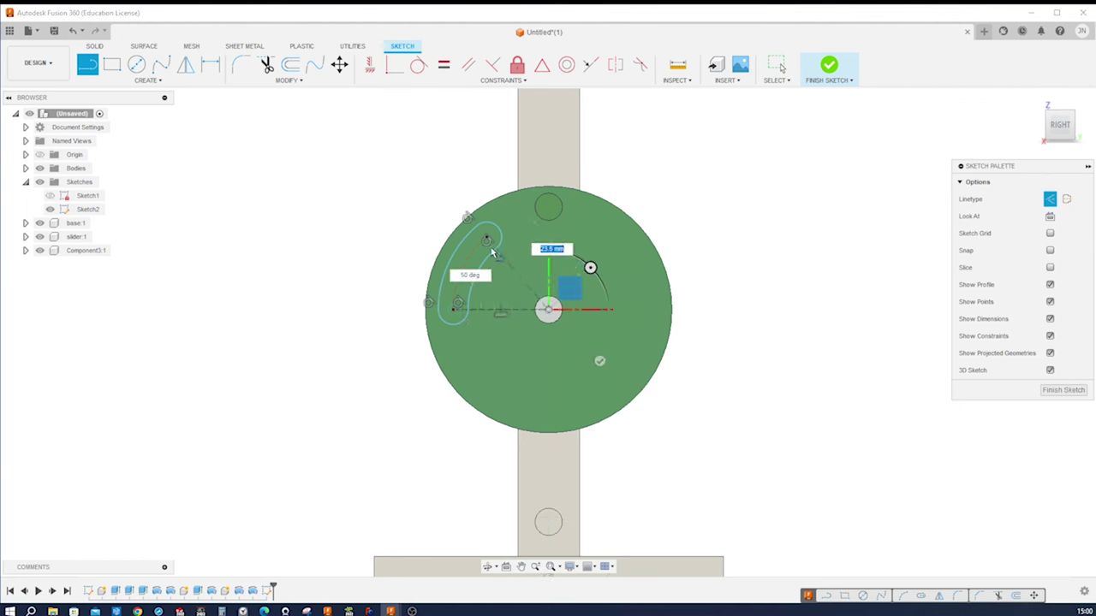
double_click(486, 240)
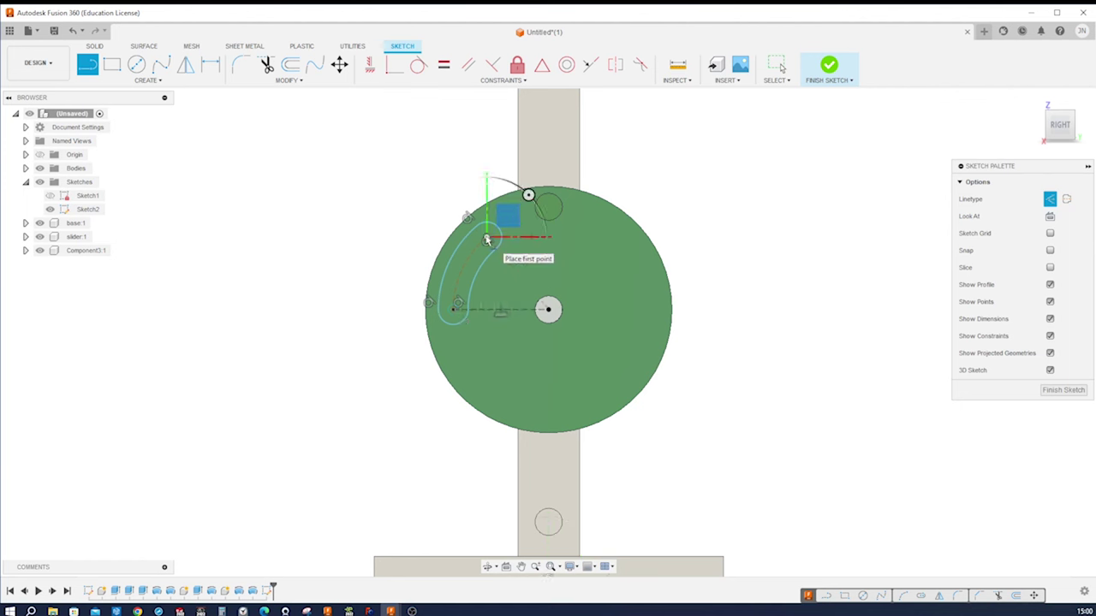
key("Escape")
Dimension the angle between the two construction lines as 45 degrees
key("d")
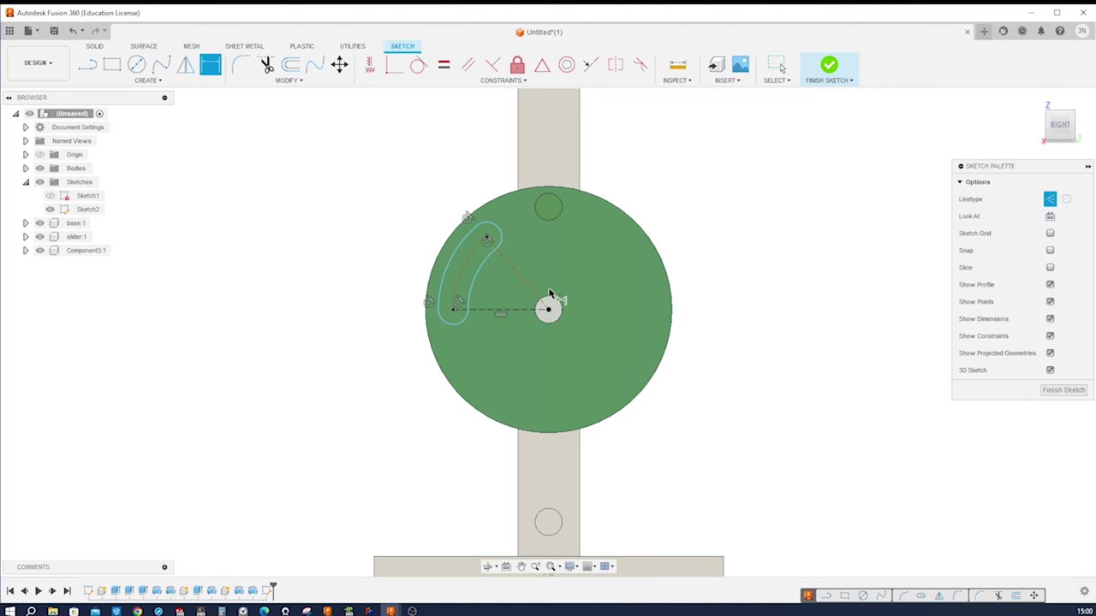
left_click(535, 300)
left_click(520, 309)
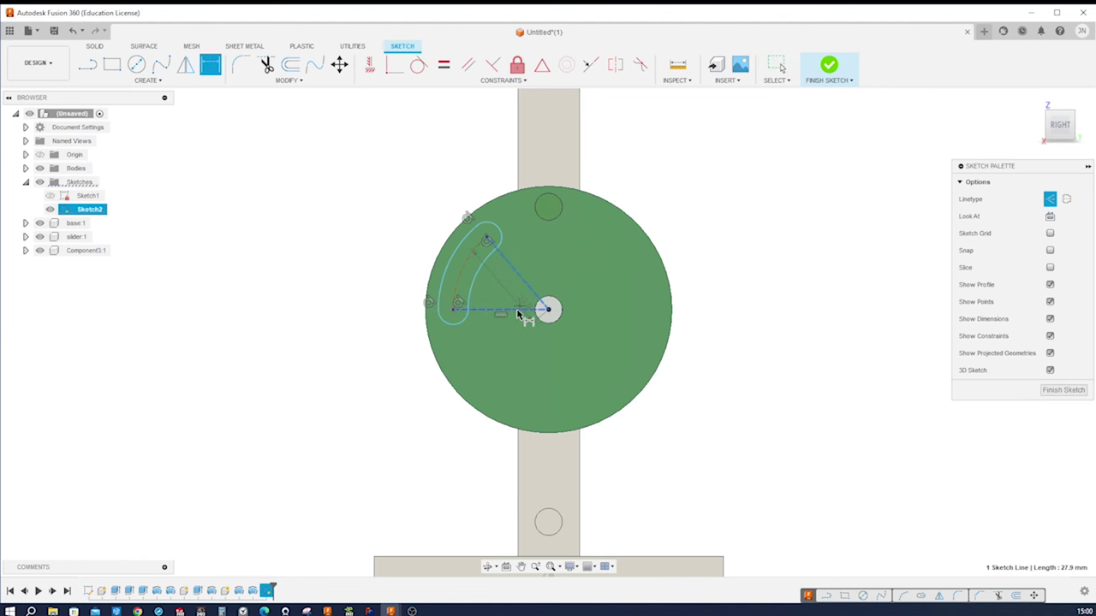
left_click(507, 300)
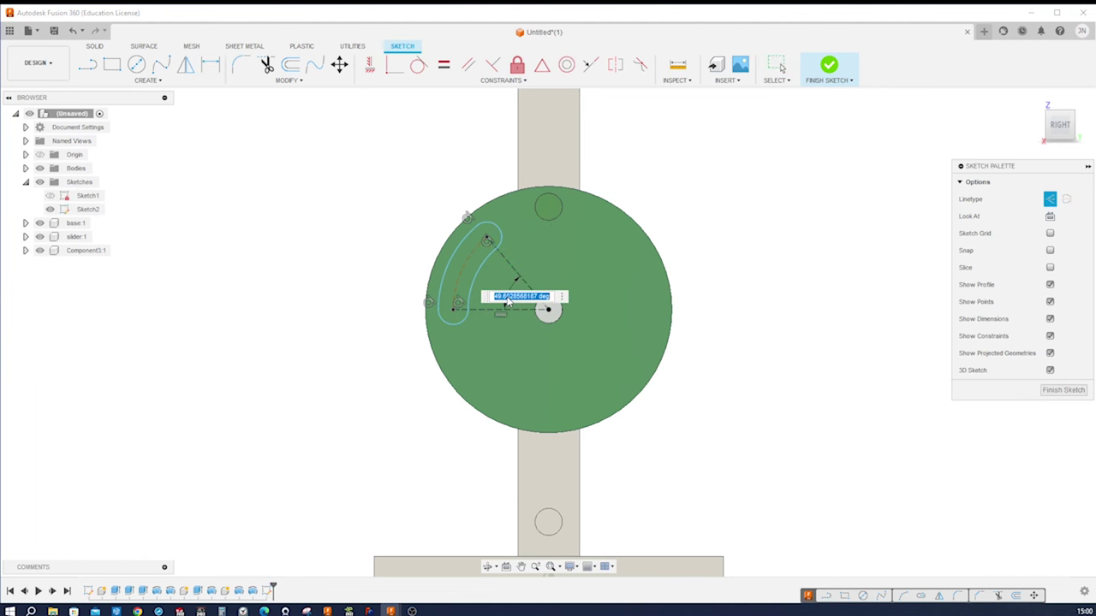
type("45")
key("Return")
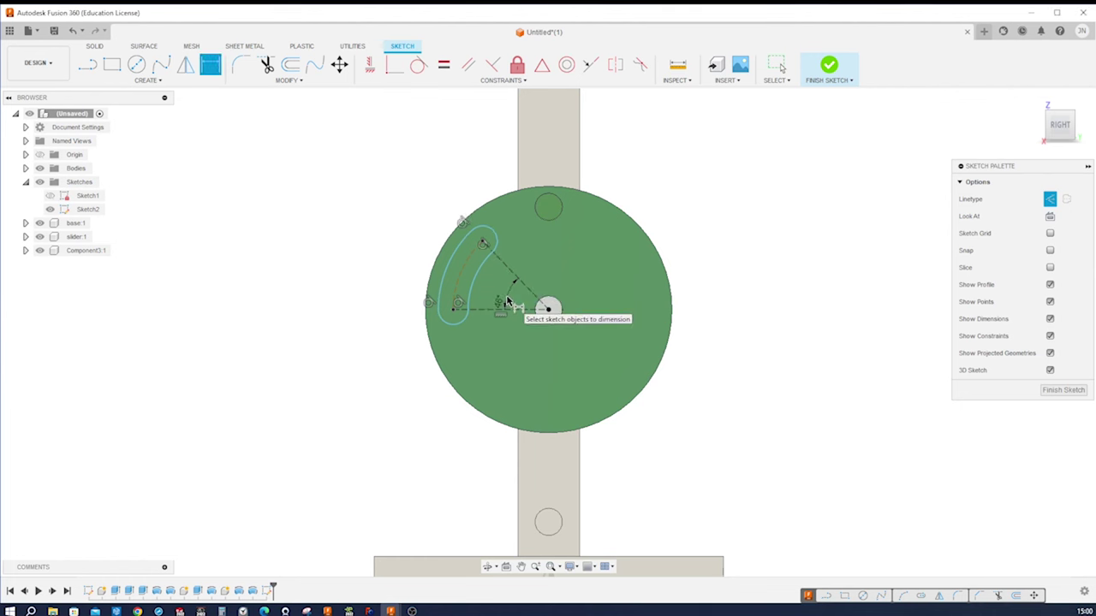
Dimension the slot's end radius as 4 mm and its centre arc radius as 26 mm, and finish the sketch
left_click(491, 241)
left_click(480, 187)
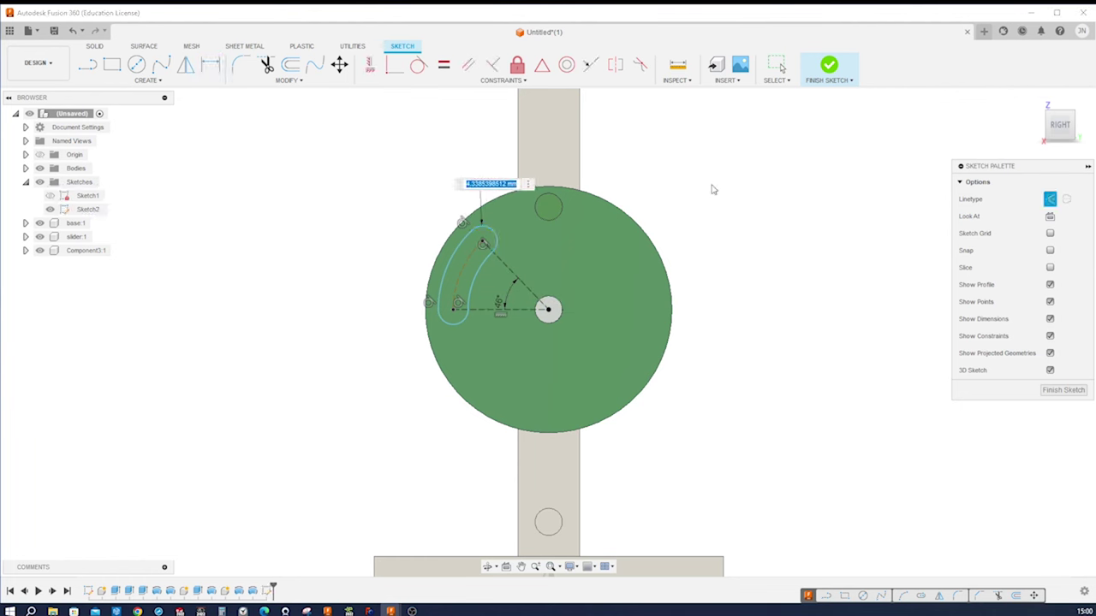
type("4")
key("Return")
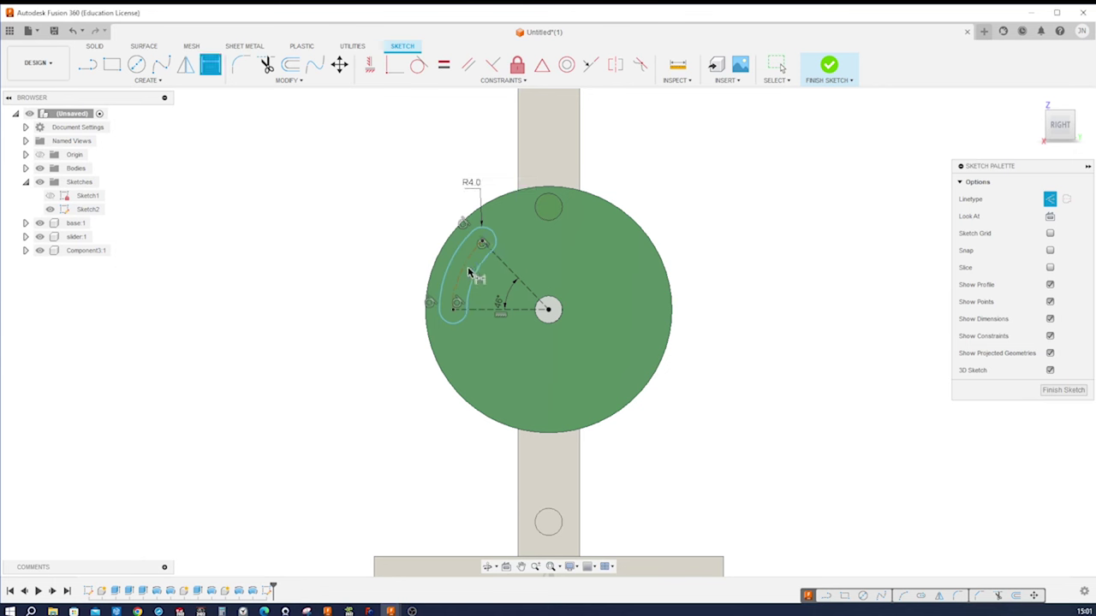
left_click(461, 277)
left_click(394, 268)
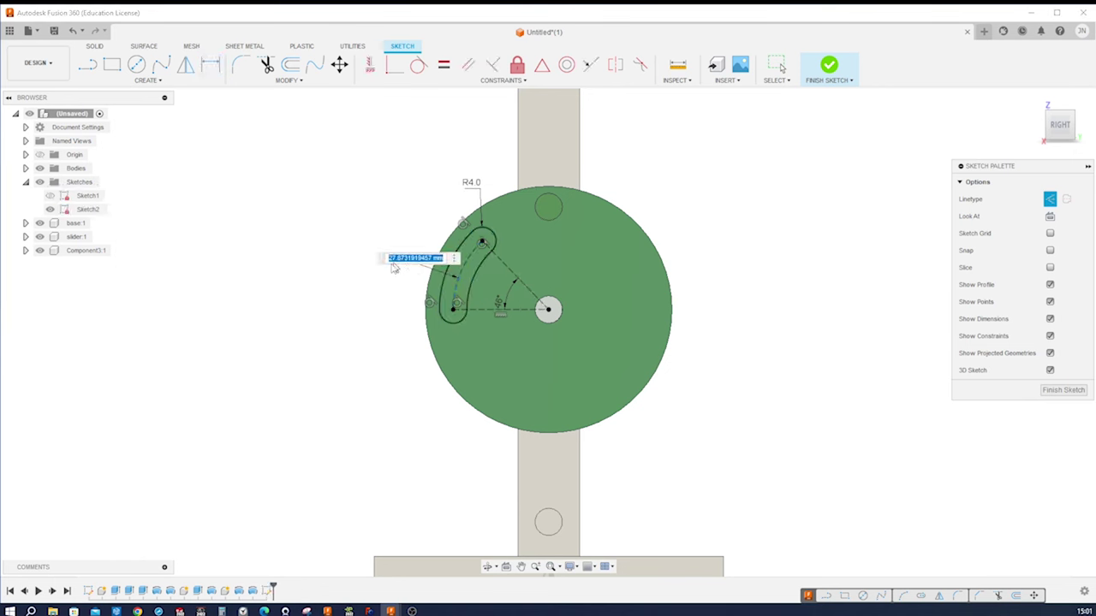
type("26")
key("Return")
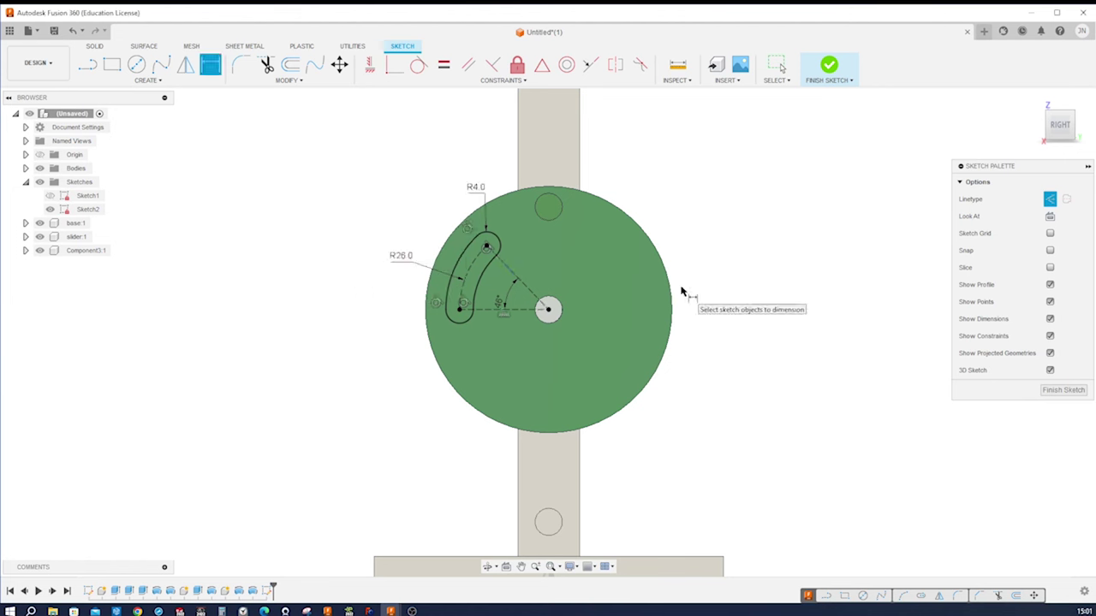
left_click(1066, 391)
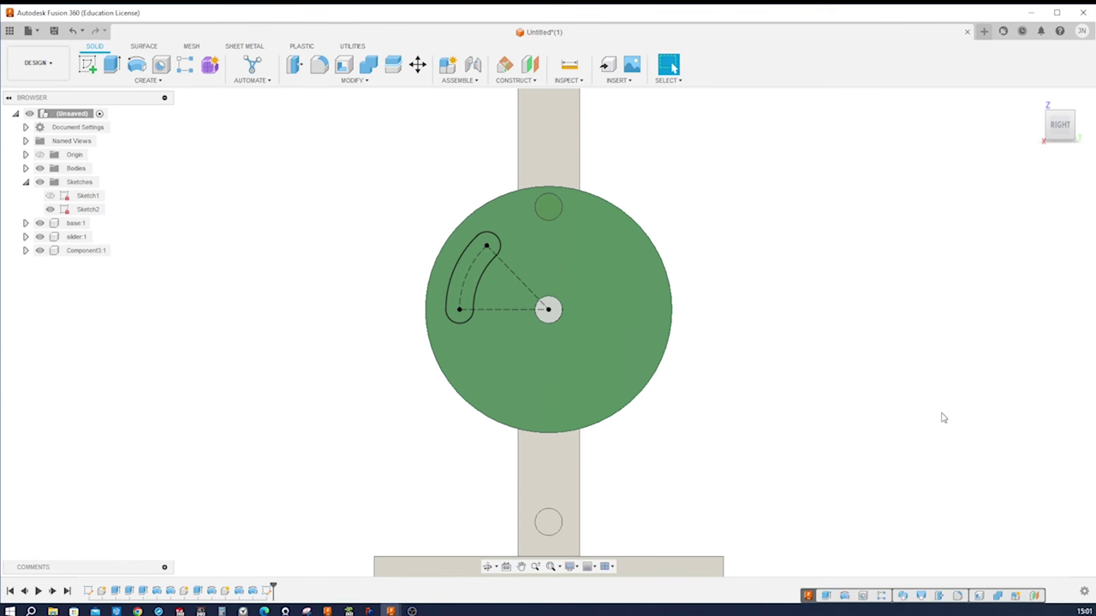
Extrude the arc slot profile as a cut of -19.6 mm through the disc
key("e")
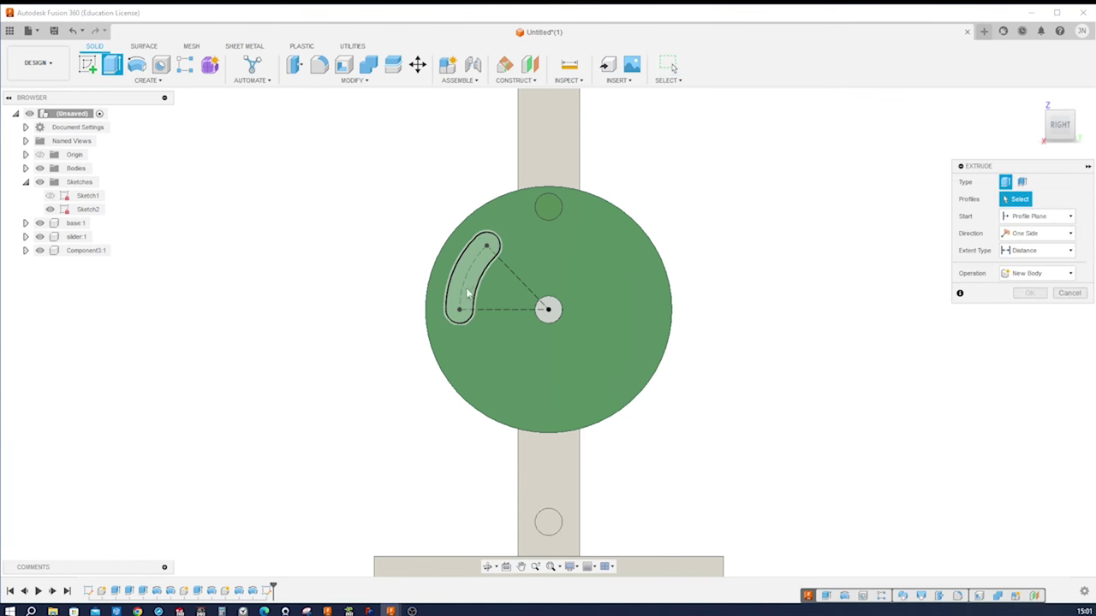
left_click(466, 281)
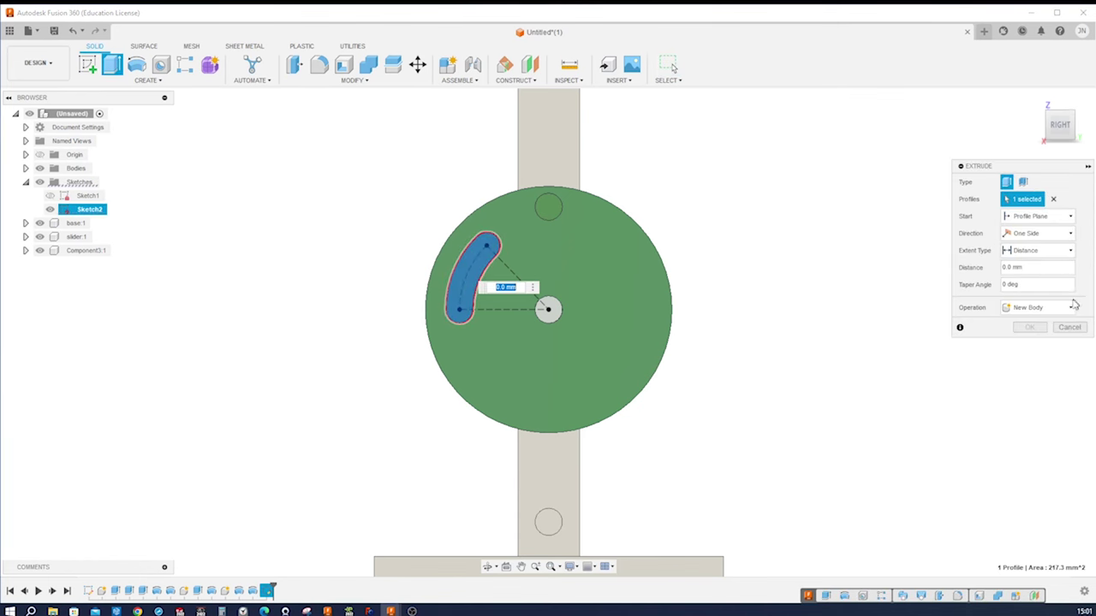
left_click(1070, 308)
left_click(1032, 334)
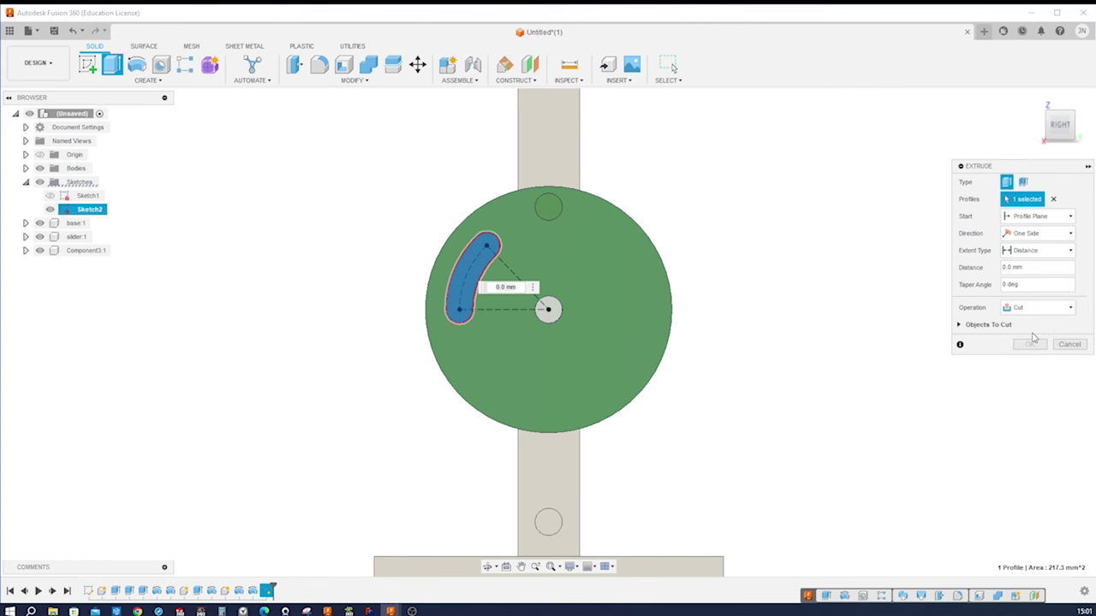
middle_click_drag(1033, 336, 791, 333, "shift")
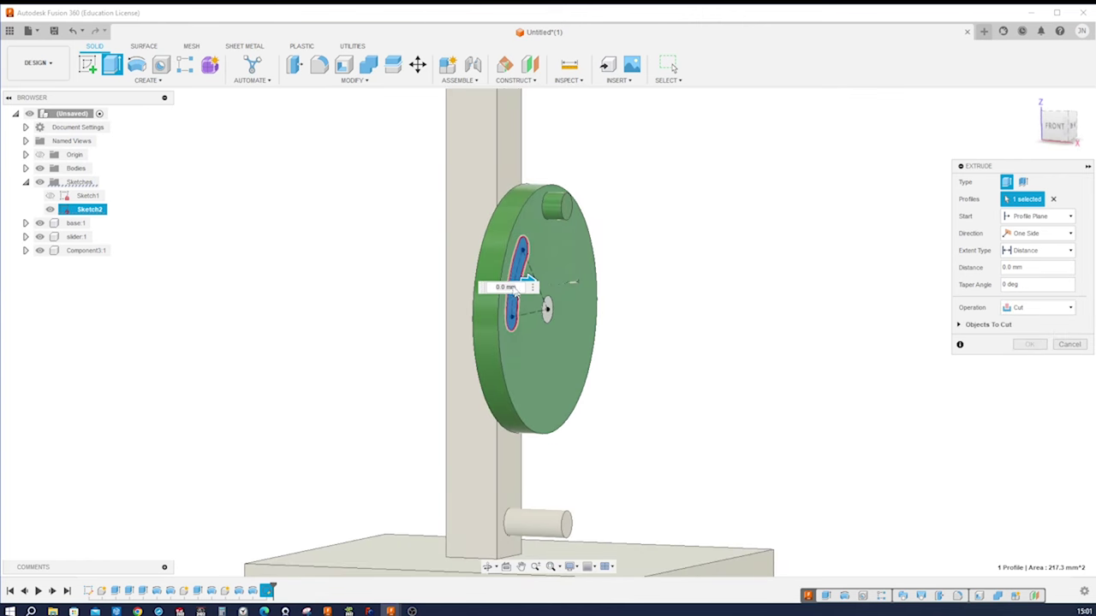
left_click_drag(528, 274, 401, 276)
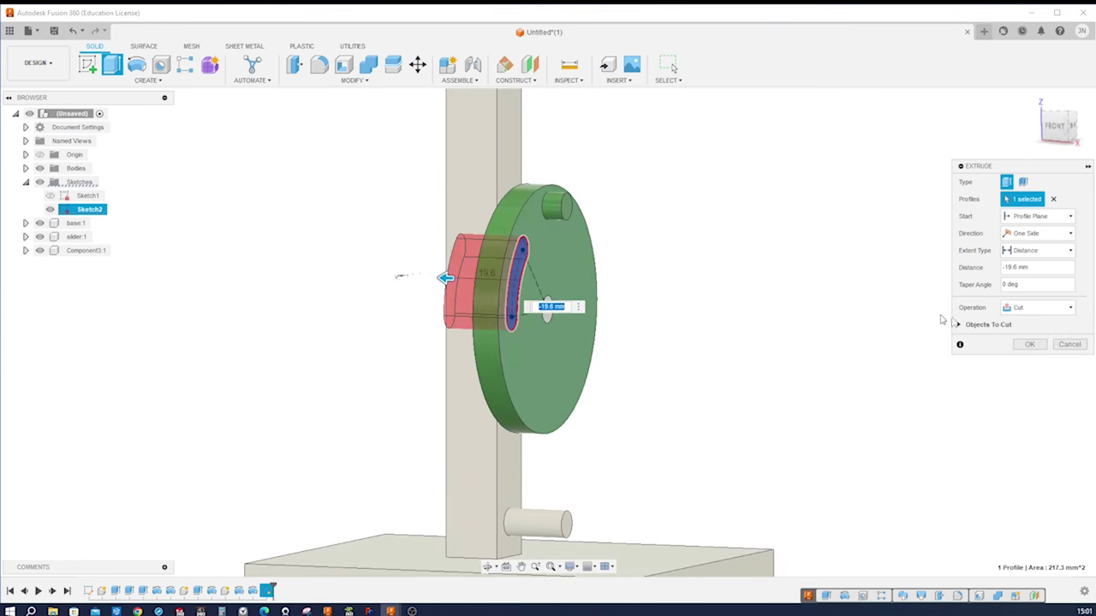
left_click(1029, 345)
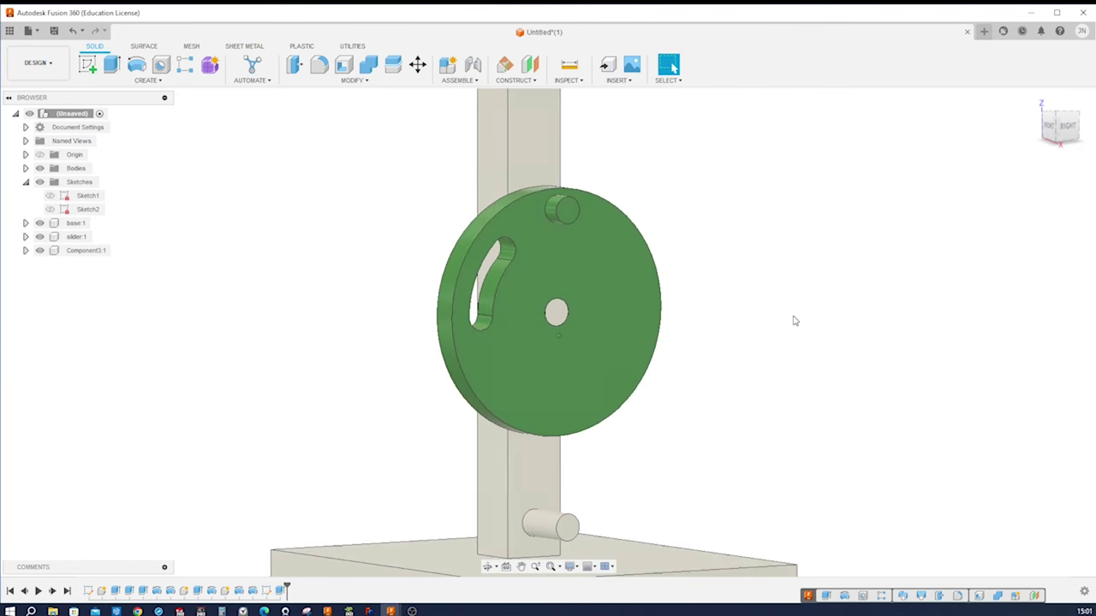
Circular-pattern the slot cut feature around the disc's axis with full distribution and a quantity of 3
key("s")
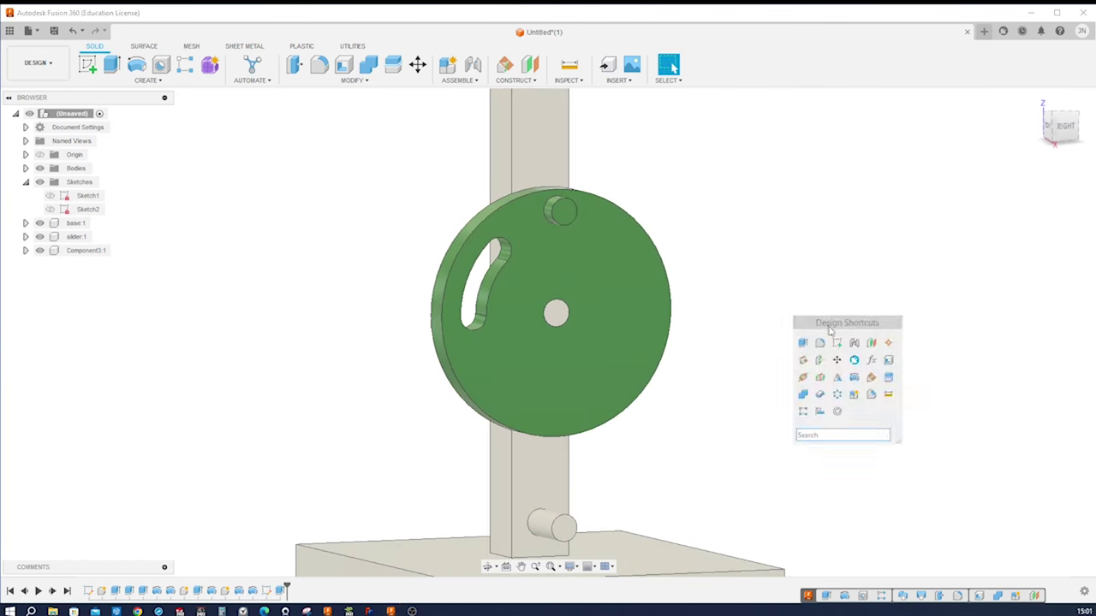
left_click(837, 394)
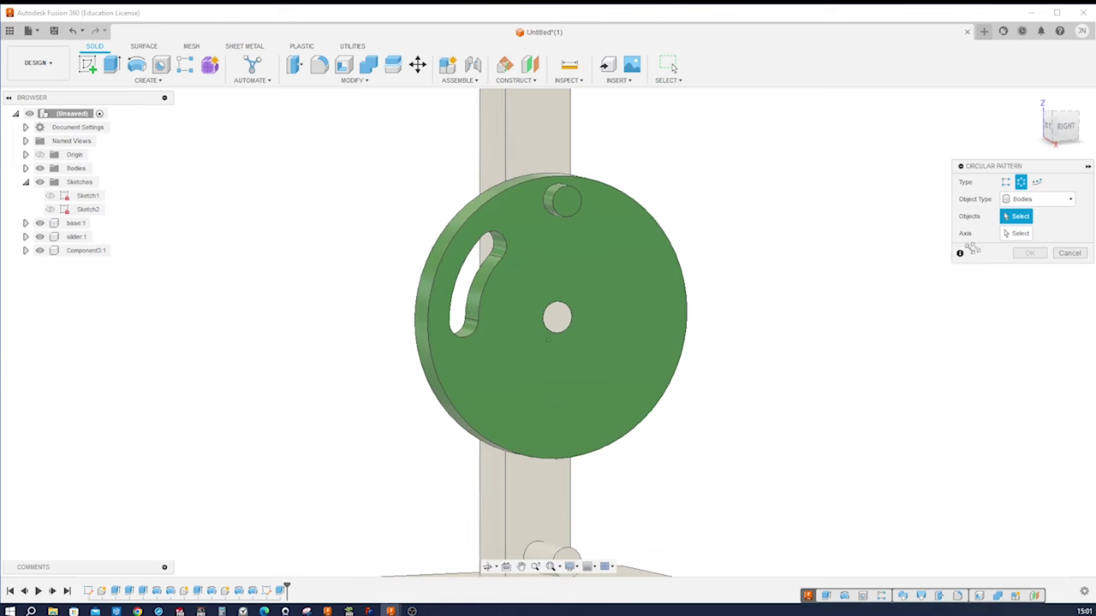
left_click(1069, 200)
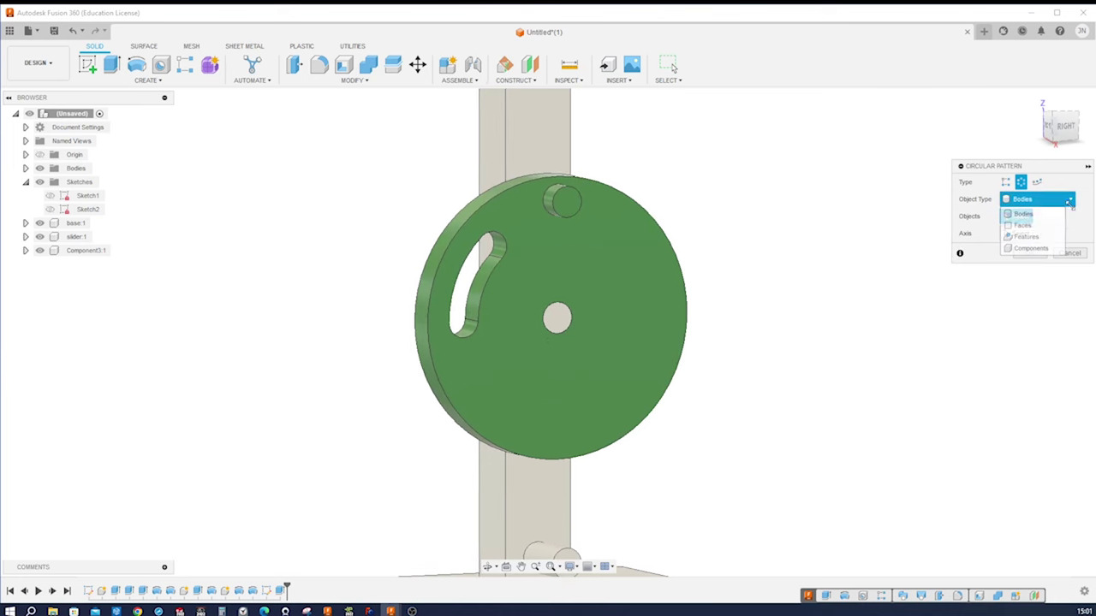
left_click(1025, 236)
left_click(489, 217)
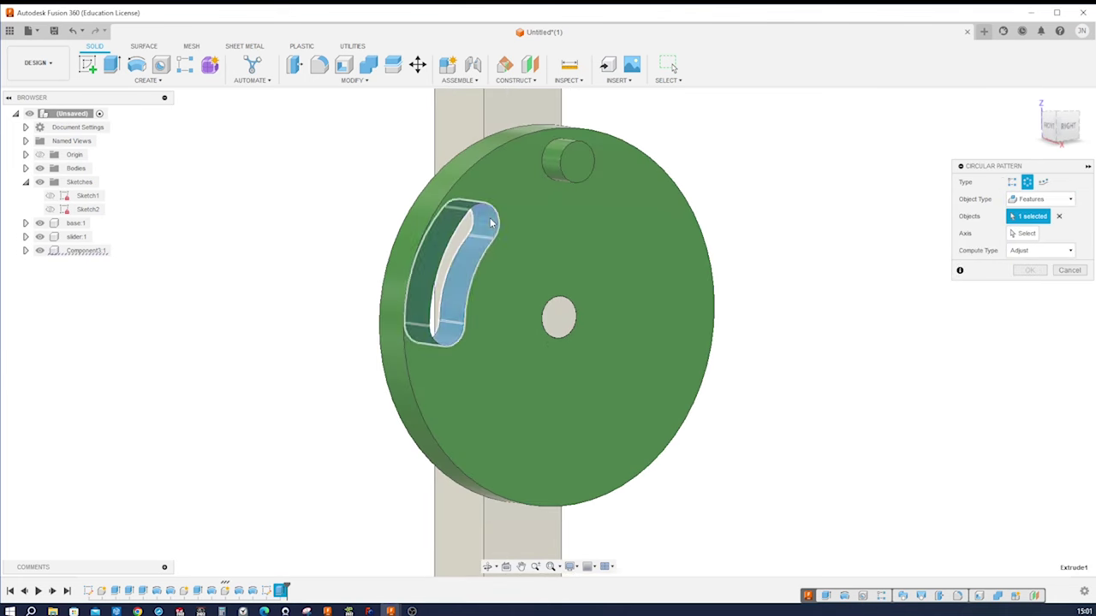
left_click(1029, 235)
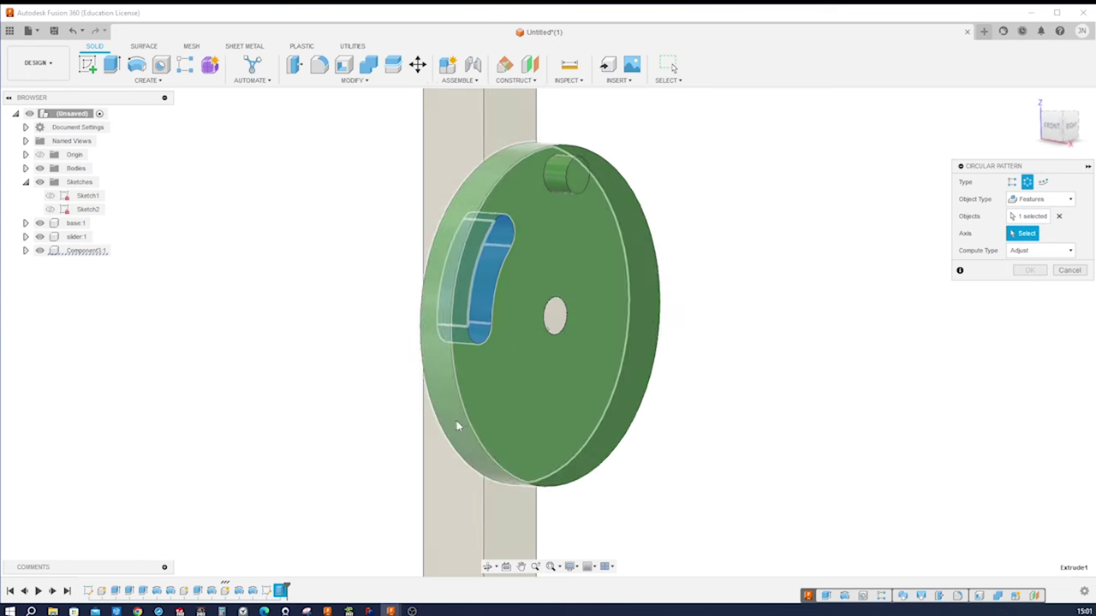
left_click(461, 420)
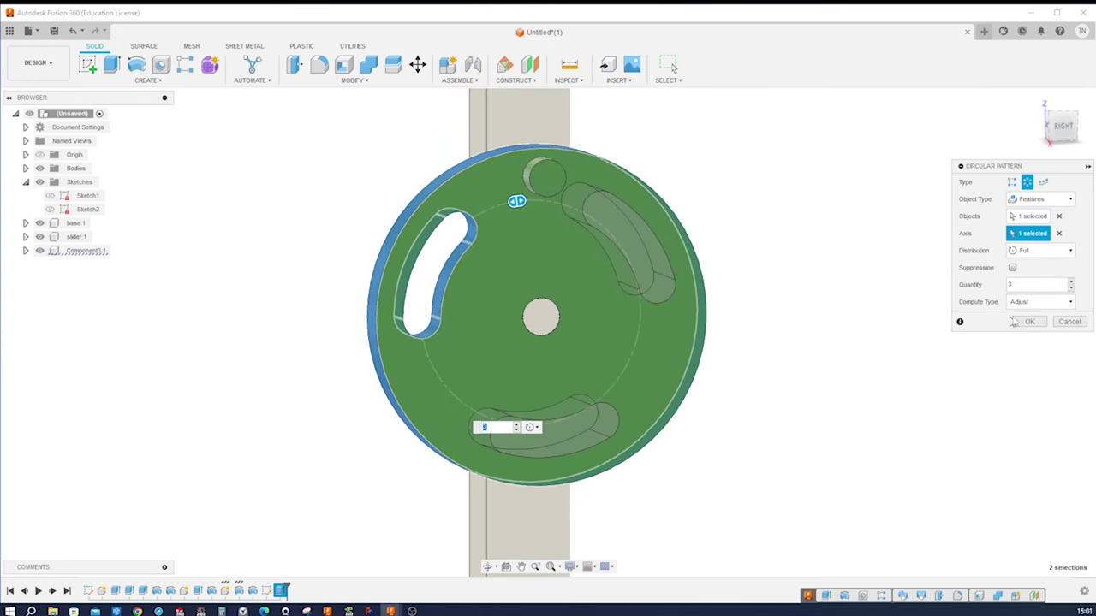
left_click(1021, 322)
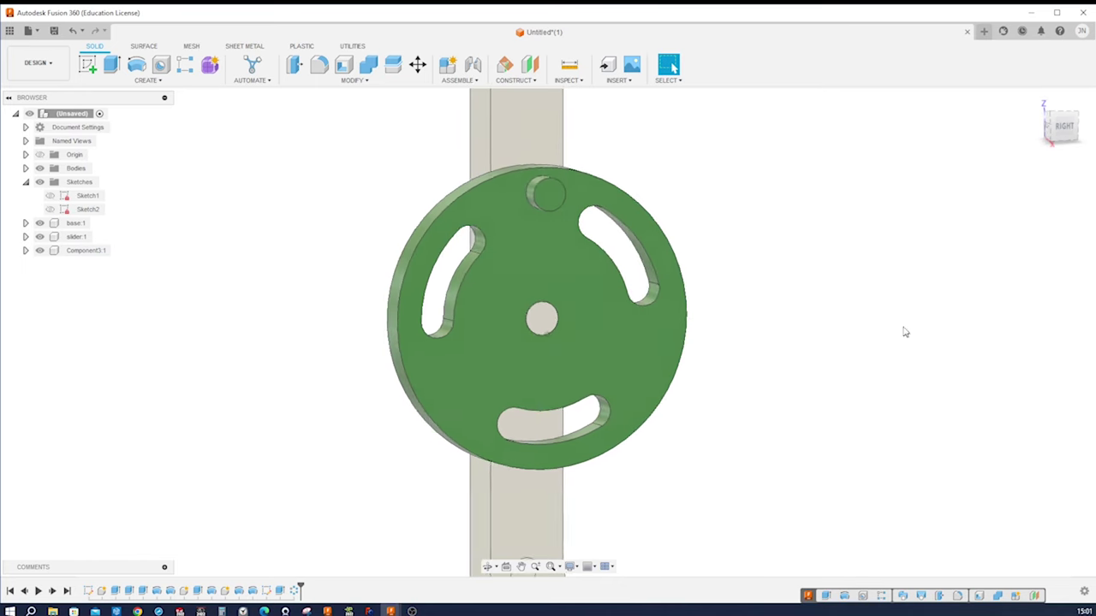
Chamfer the green disc's outer rim face with an equal distance of 1 mm
left_click(350, 80)
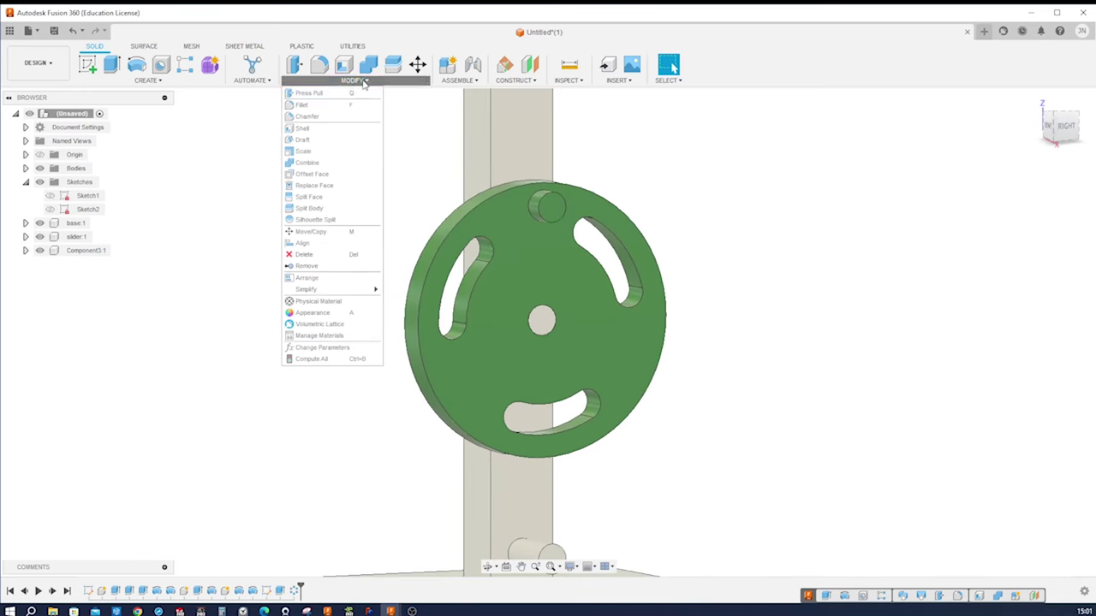
left_click(319, 107)
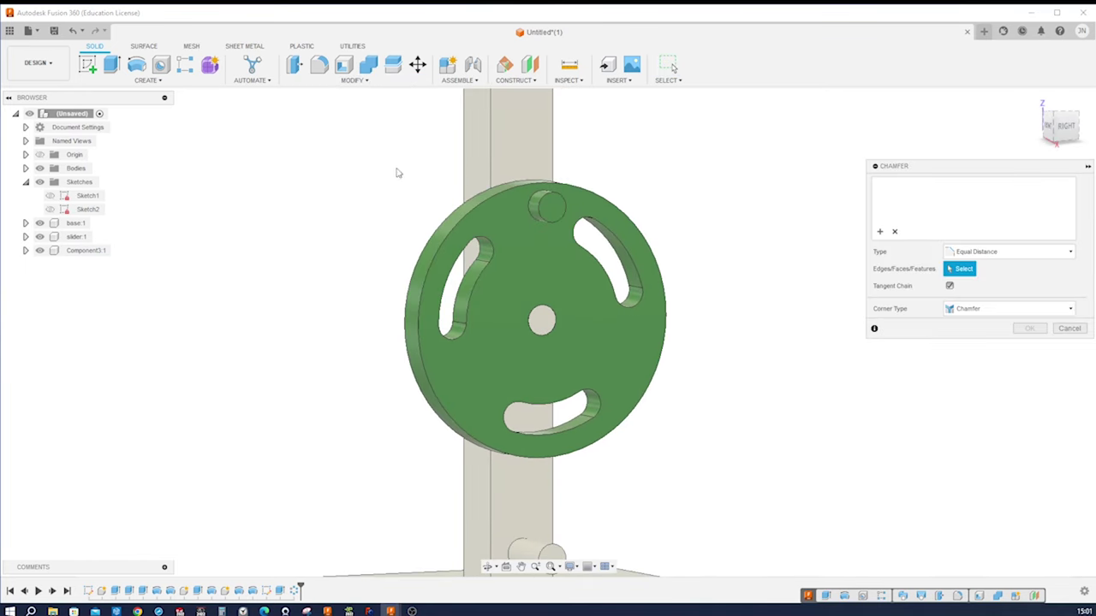
middle_click_drag(396, 171, 460, 247, "shift")
left_click(460, 250)
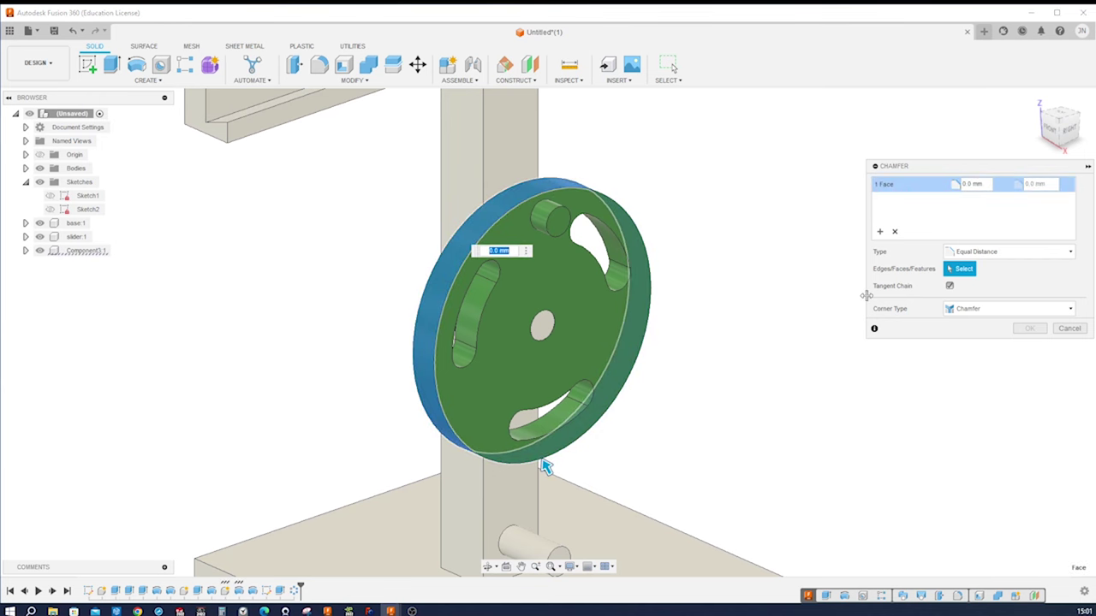
type("2")
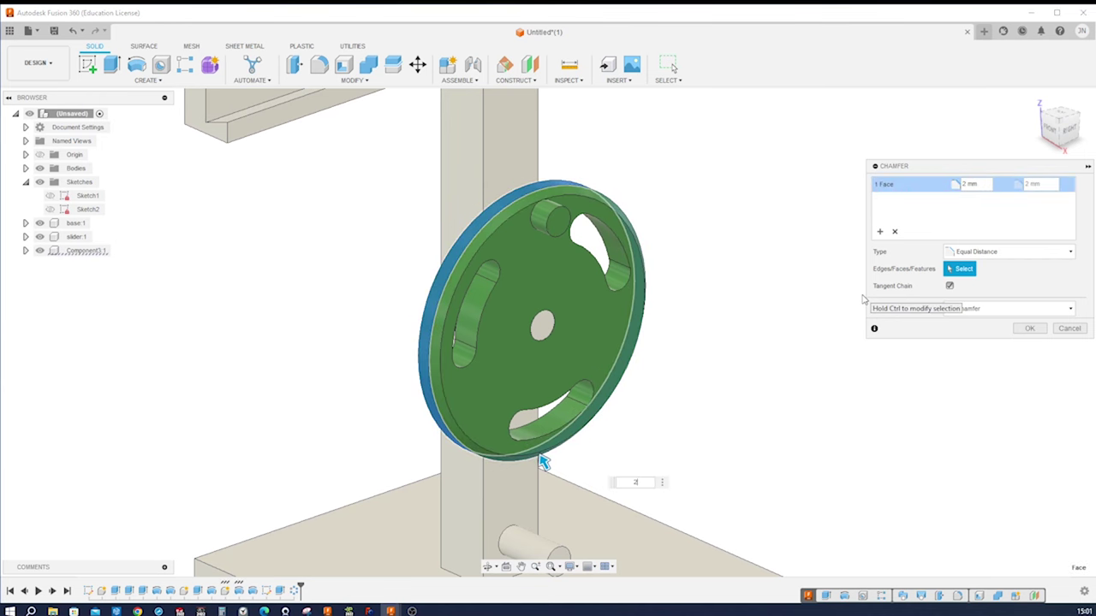
double_click(962, 184)
type("1")
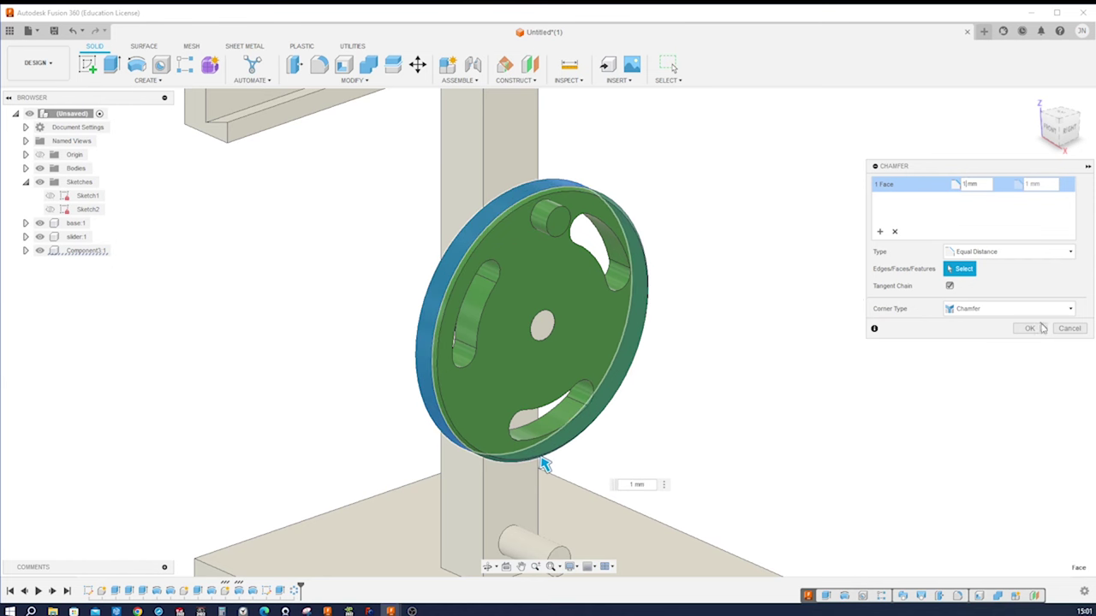
left_click(1029, 328)
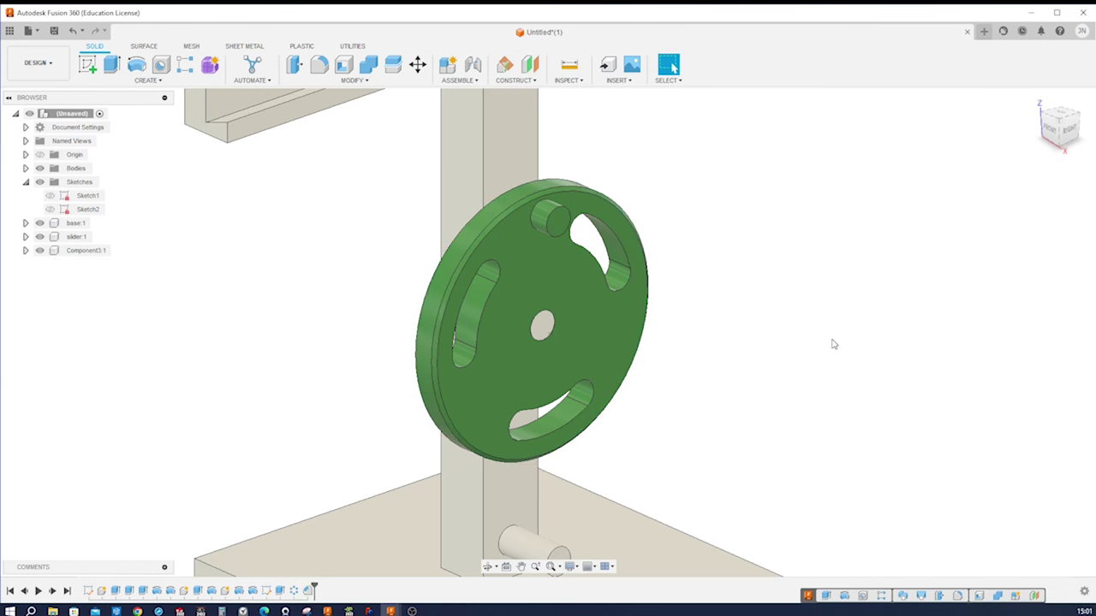
Chamfer the four upper edges of the square base plate with an equal distance
key("F6")
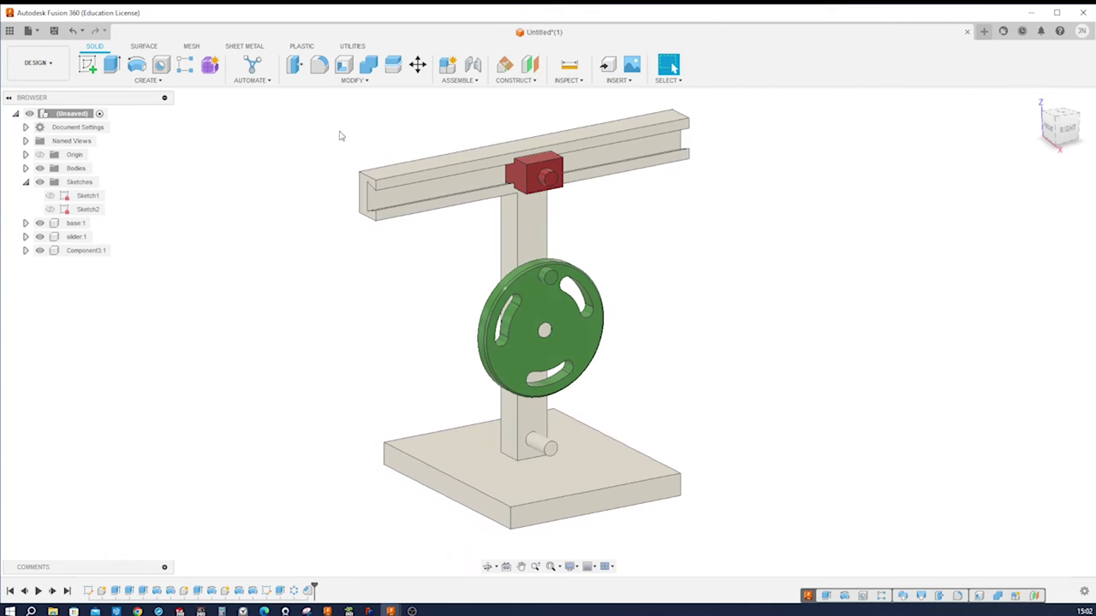
left_click(352, 80)
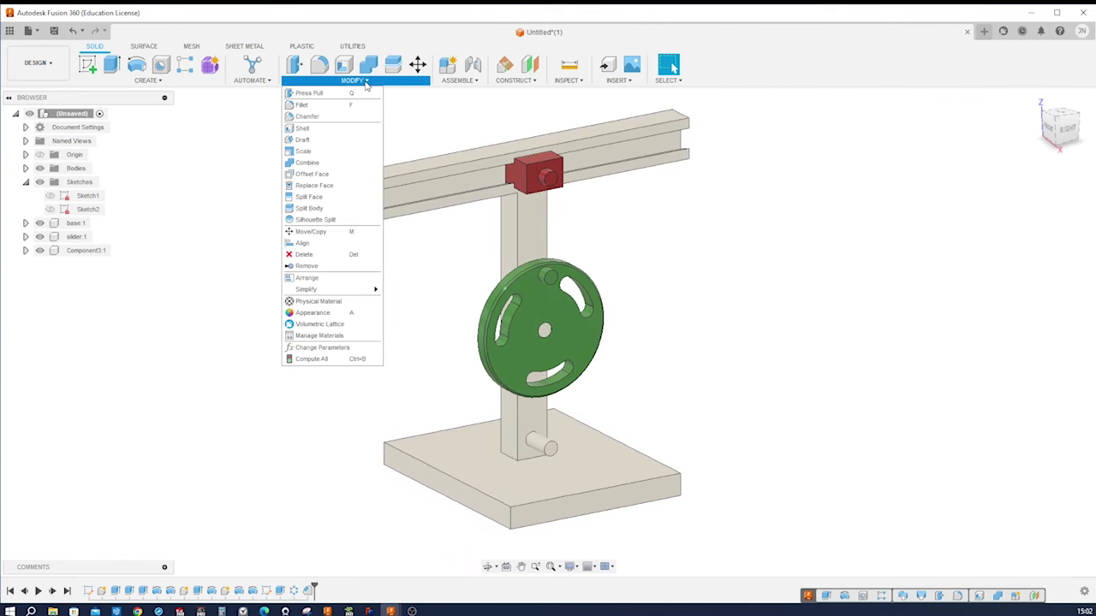
left_click(326, 118)
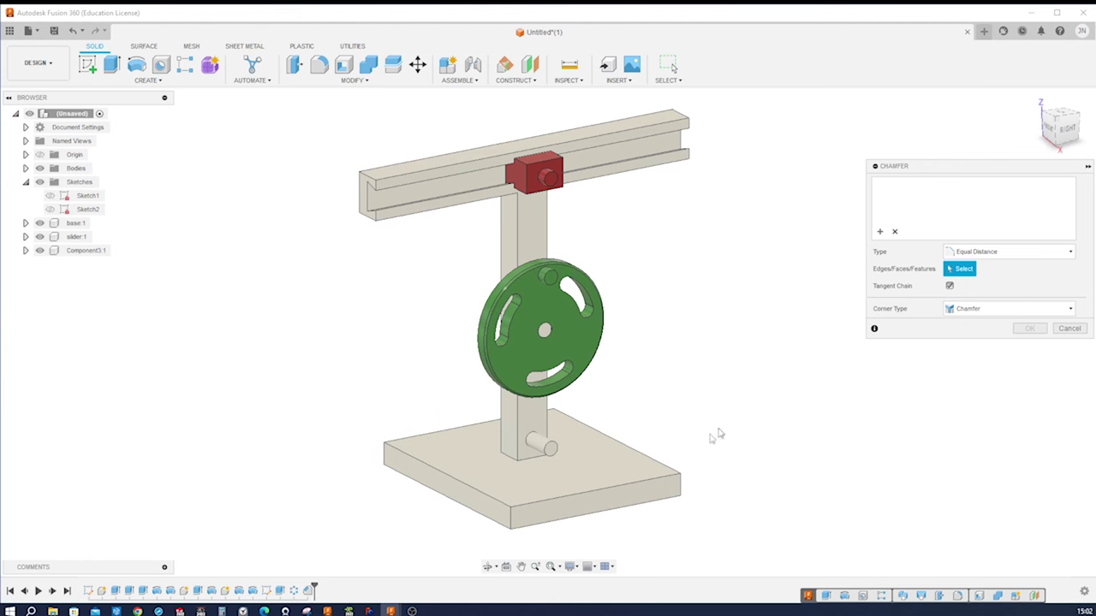
left_click(562, 496)
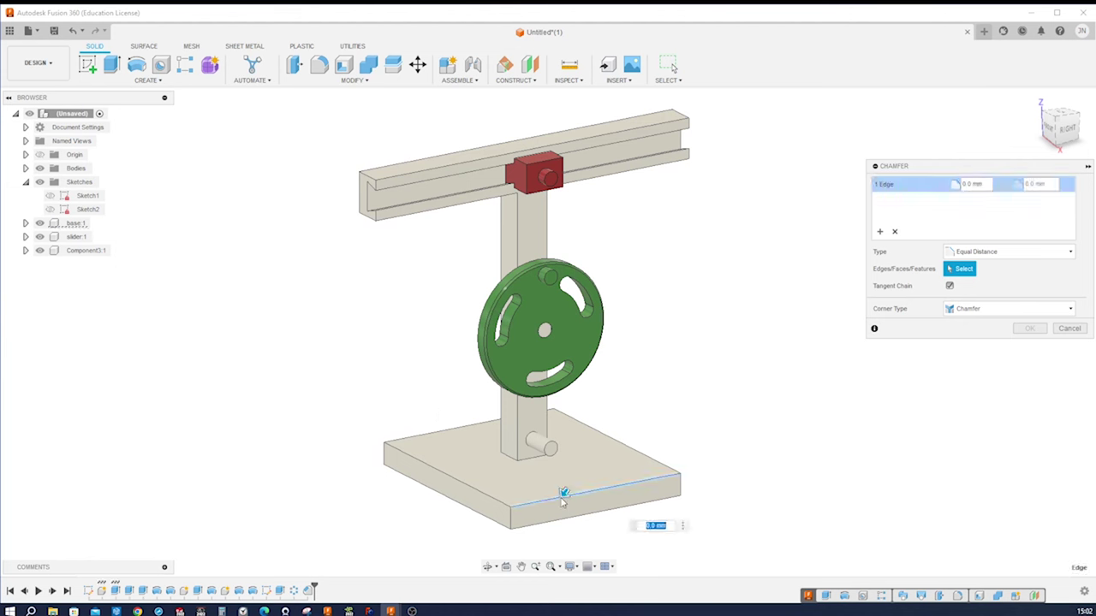
left_click(466, 482)
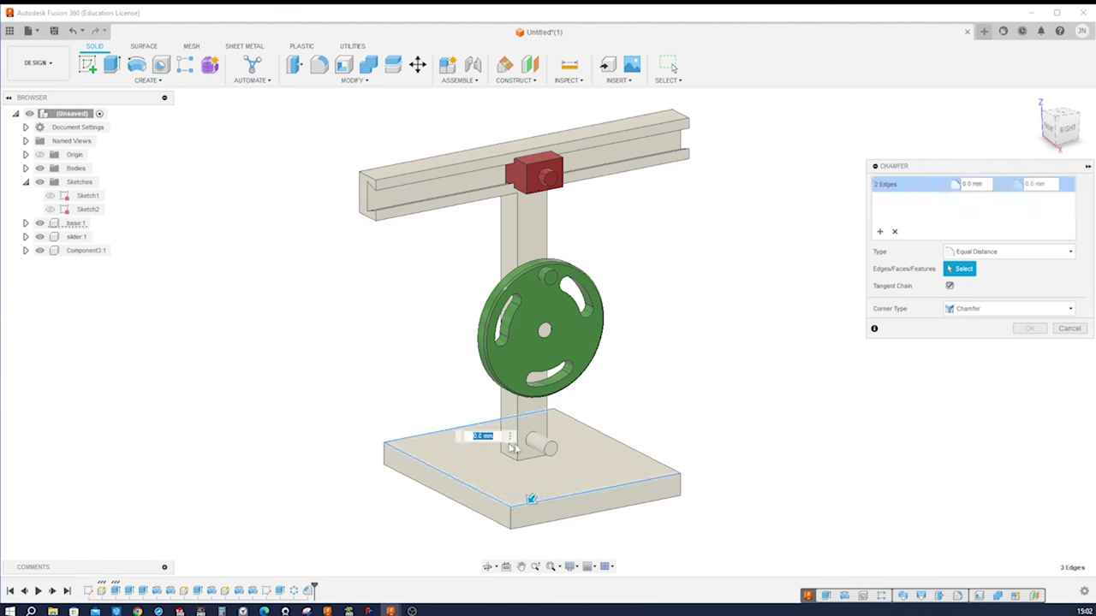
left_click(649, 456)
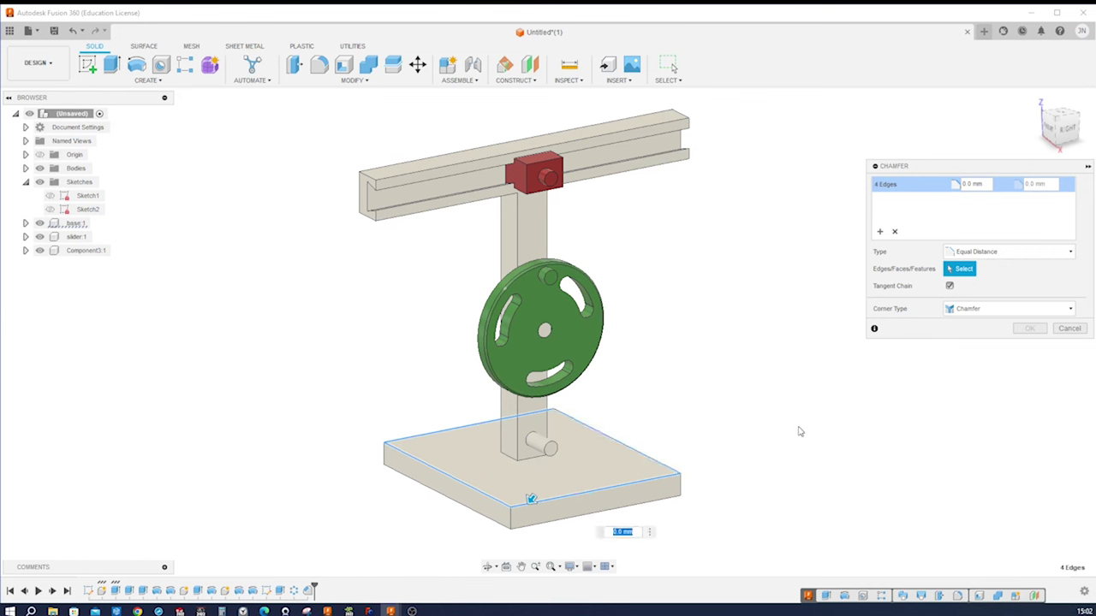
key("Escape")
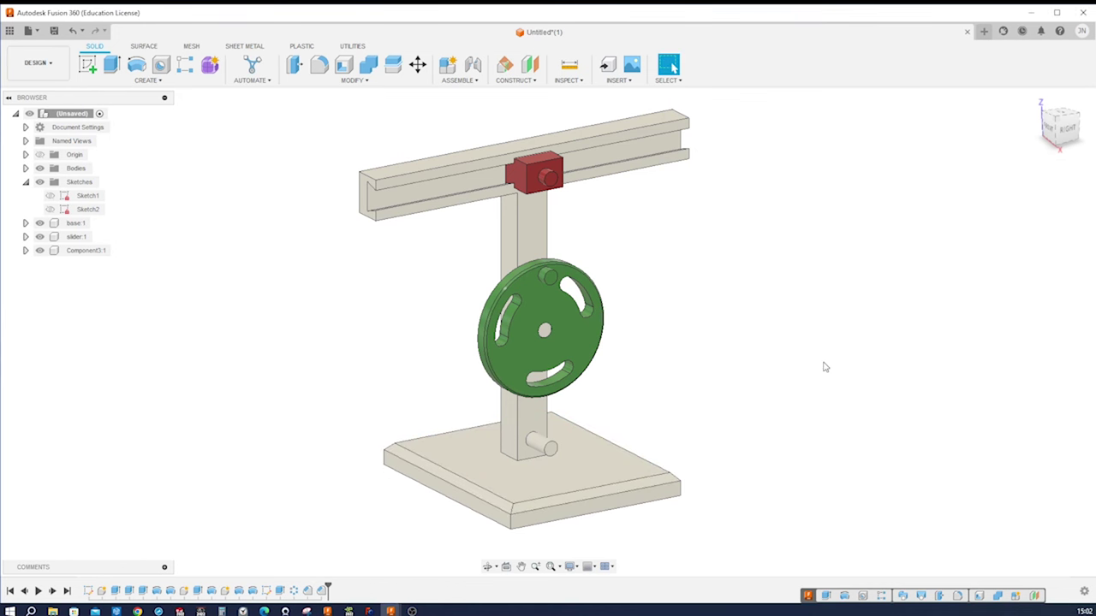
Start a new sketch on a plane parallel to the disc's front face
key("s")
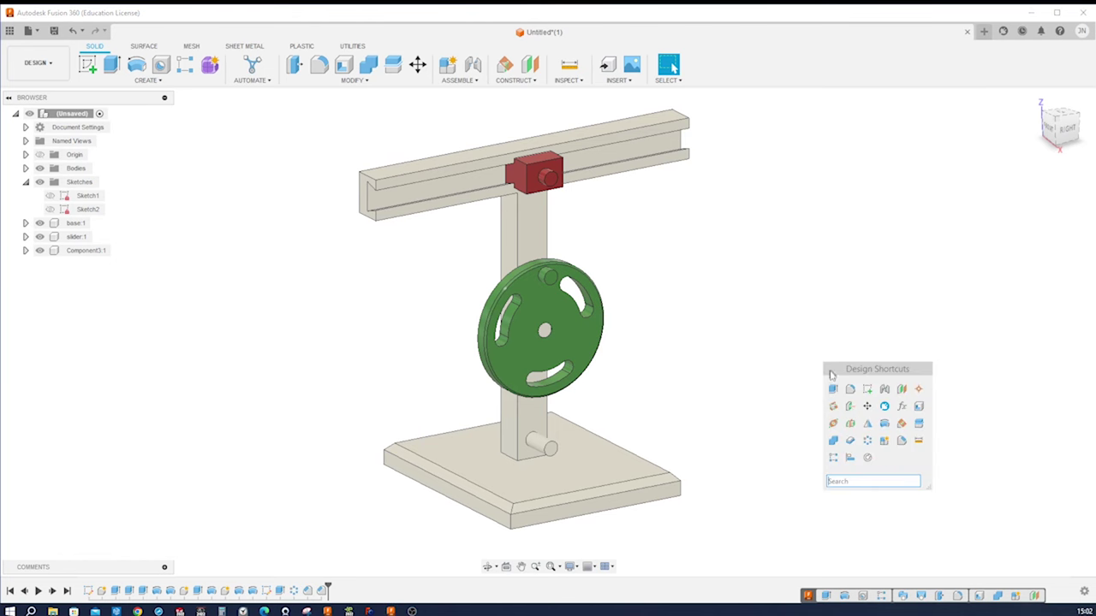
left_click(864, 387)
scroll(716, 371, "up", 5)
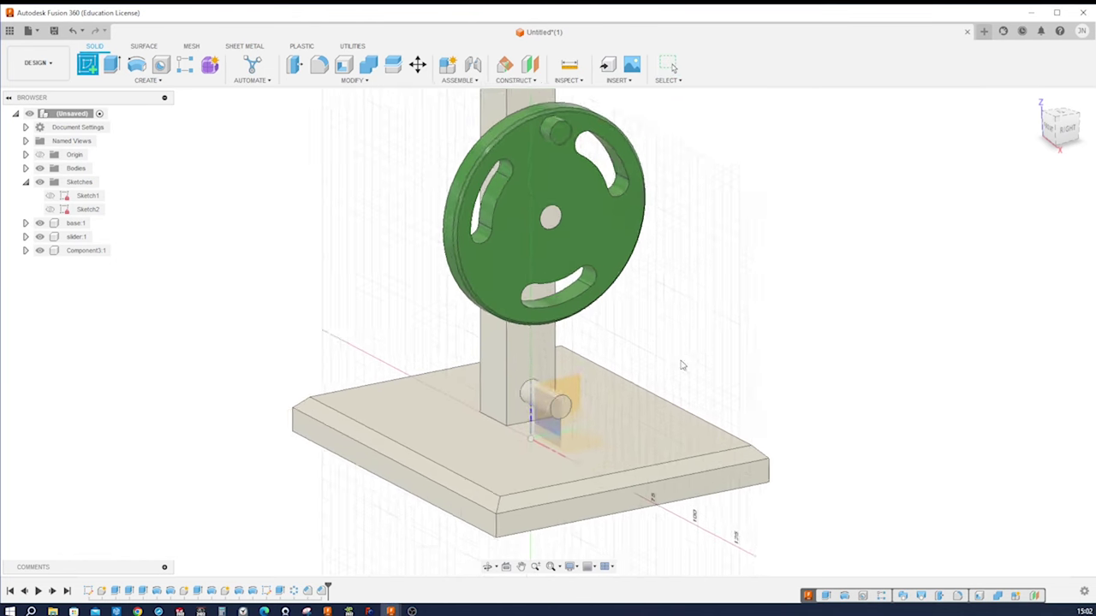
middle_click_drag(716, 371, 572, 373, "shift")
left_click(549, 310)
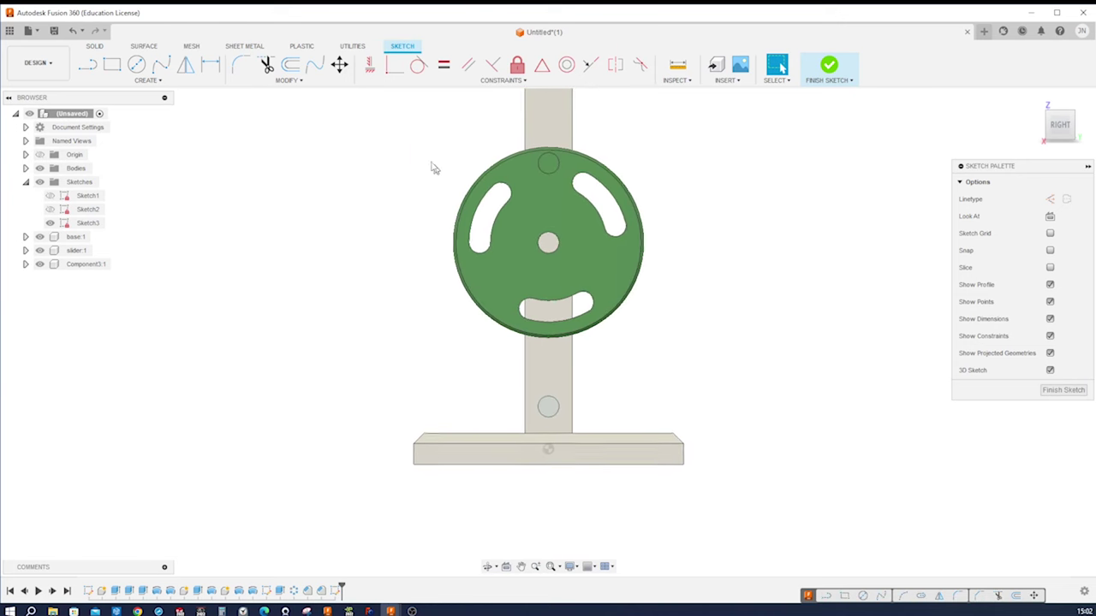
Sketch a vertical center-to-center slot from the lower pin's centre to above the rail, about 179 mm between centres and 13.6 mm wide
left_click(157, 81)
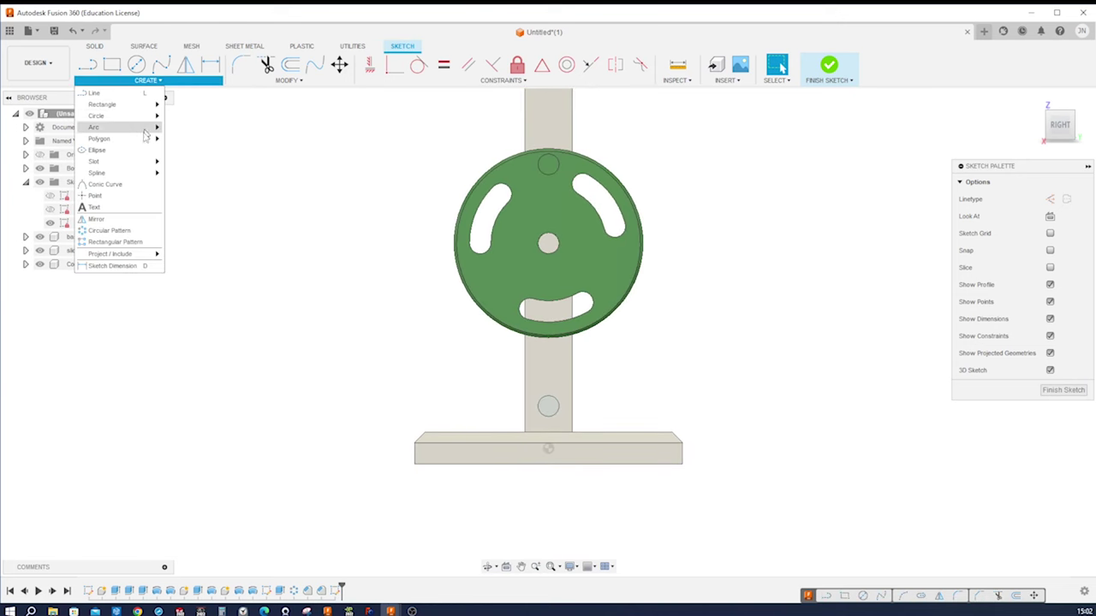
mouse_move(133, 163)
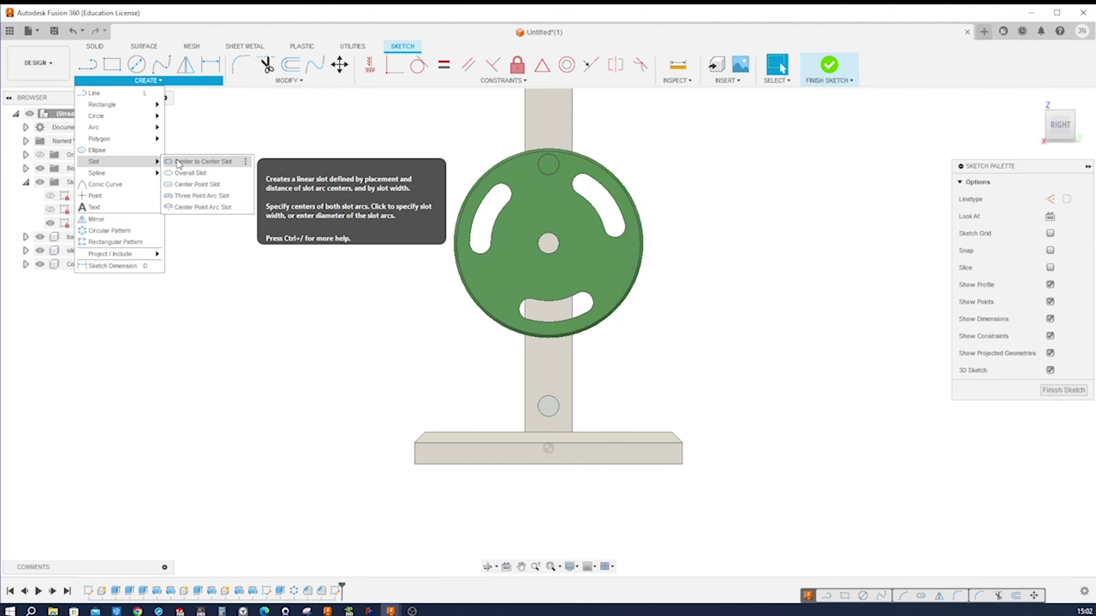
left_click(177, 162)
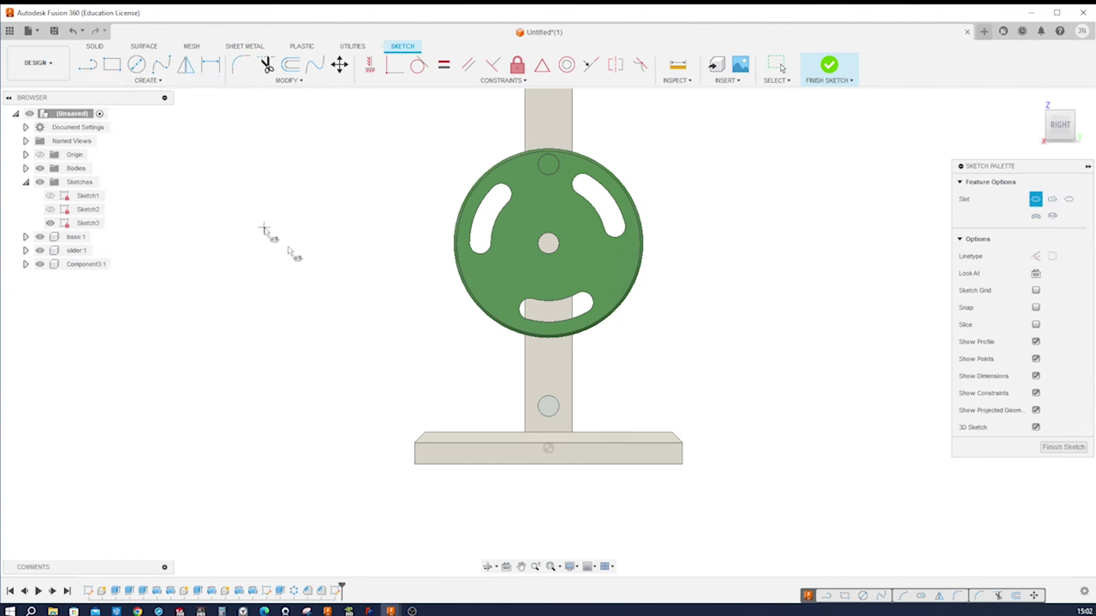
left_click(548, 409)
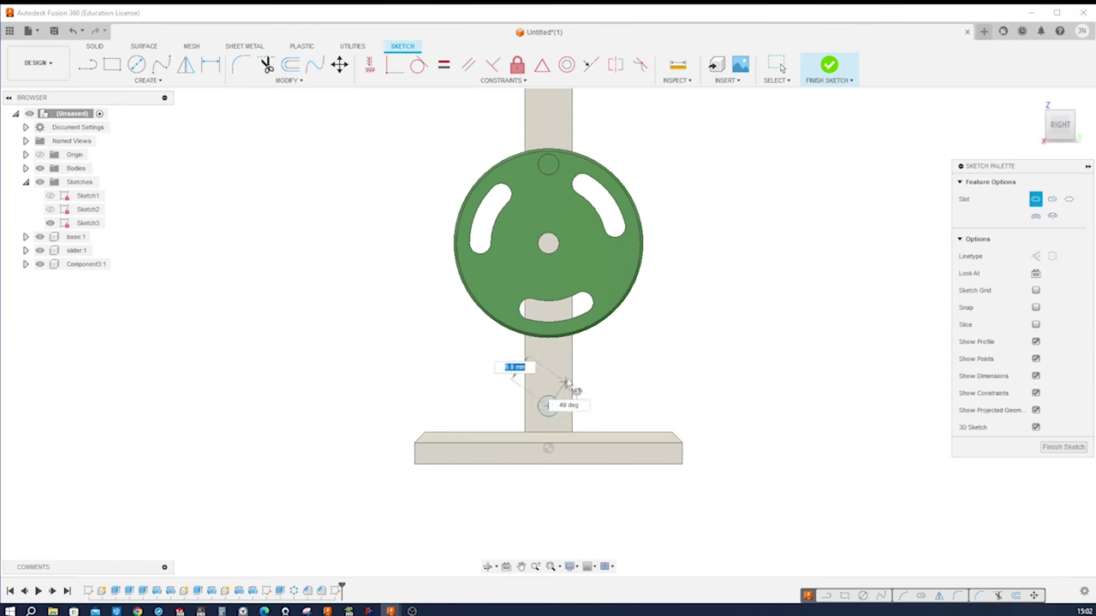
scroll(549, 257, "down", 2)
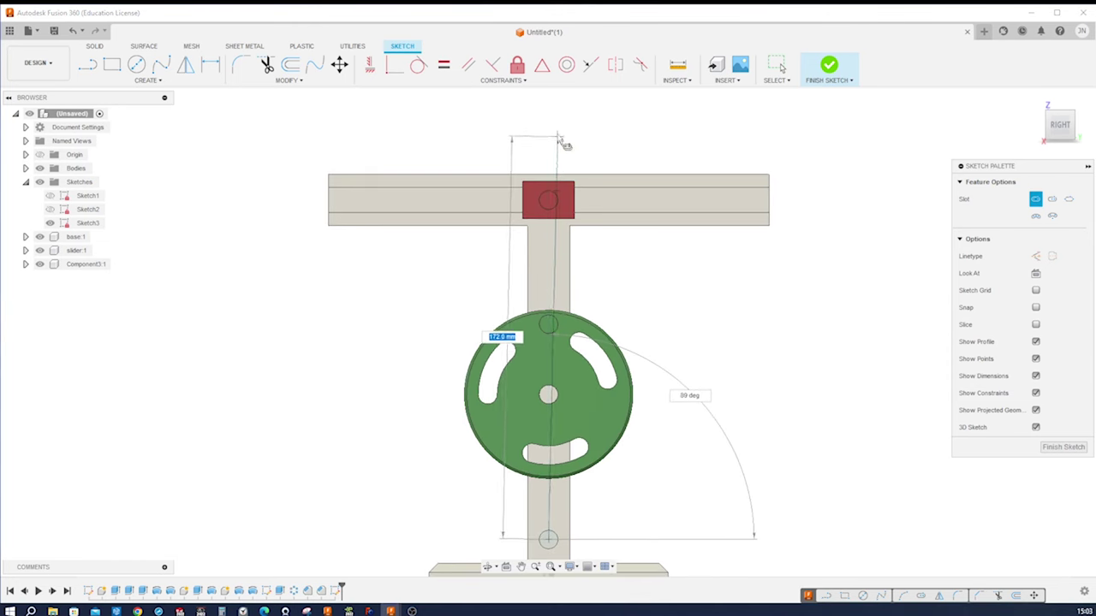
left_click(553, 121)
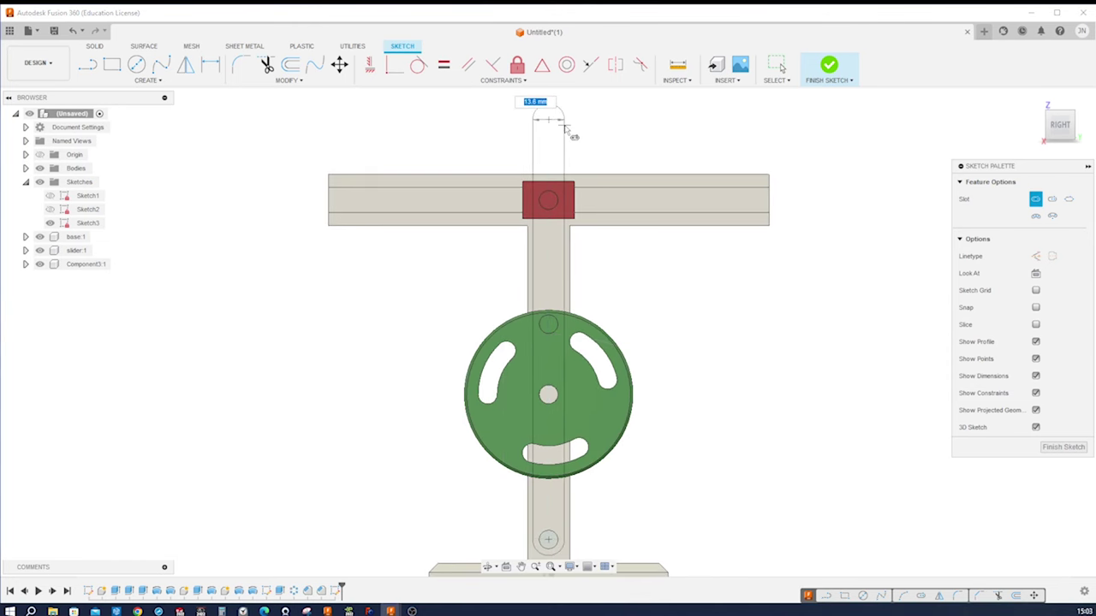
left_click(567, 127)
key("Escape")
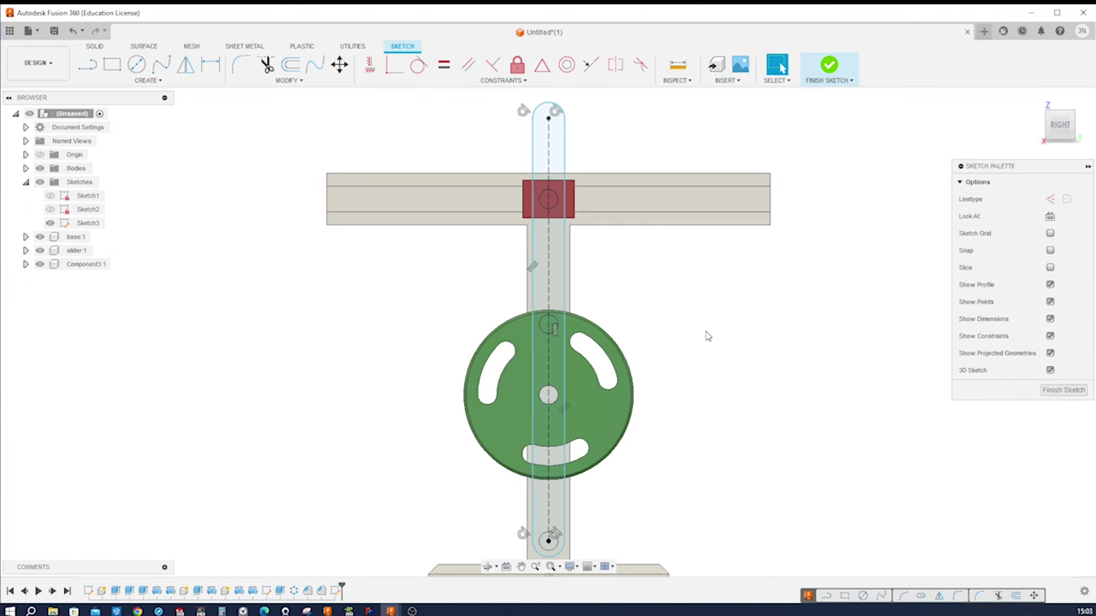
Project the circular edges of the lower pin, the disc's centre hole, the crank pin and the slider pin into the sketch
key("p")
scroll(676, 407, "up", 3)
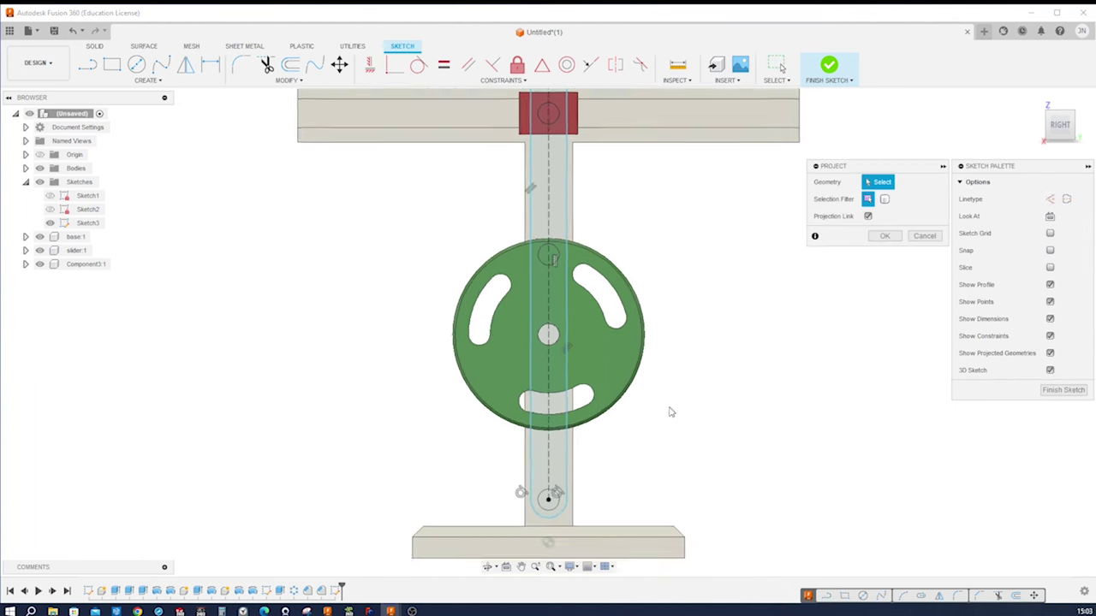
left_click(550, 445)
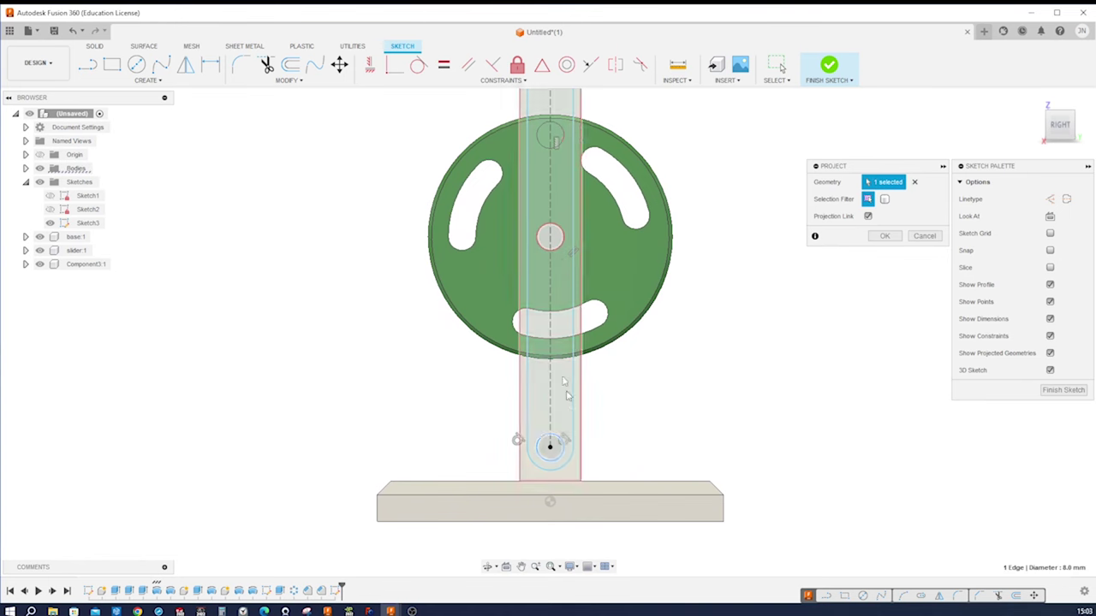
left_click(550, 237)
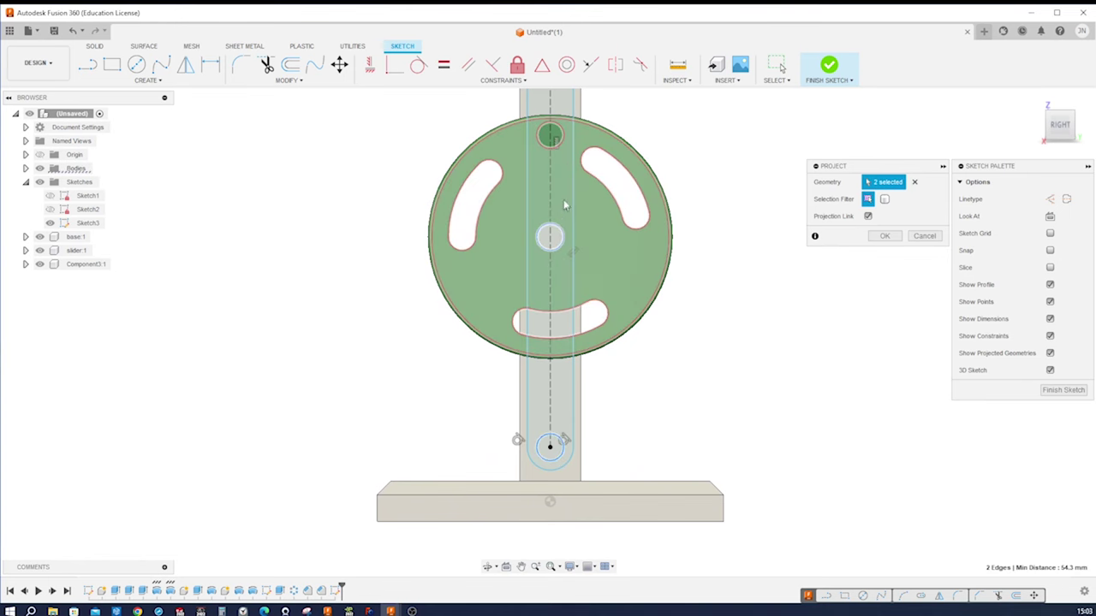
left_click(561, 139)
middle_click_drag(563, 142, 575, 198)
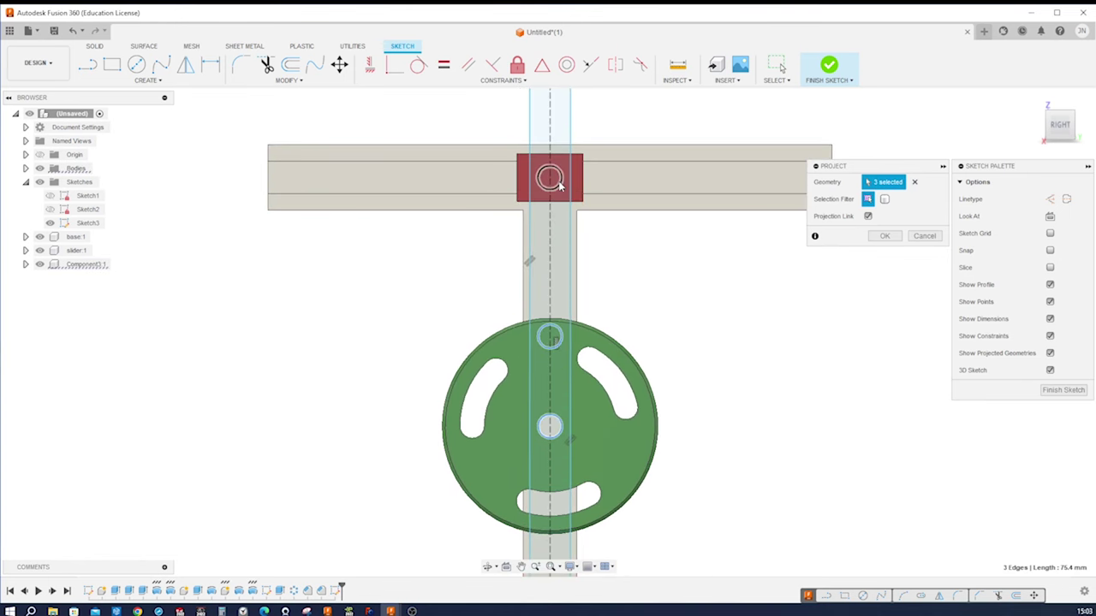
left_click(549, 177)
left_click(882, 237)
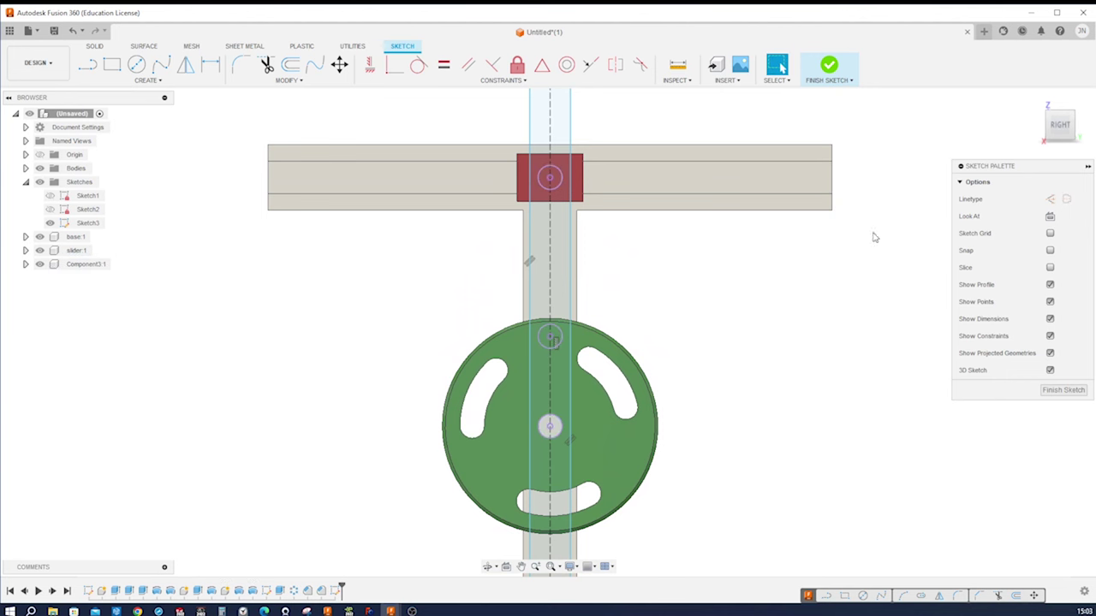
Dimension the slot's centre-to-centre length as 172 mm
key("F6")
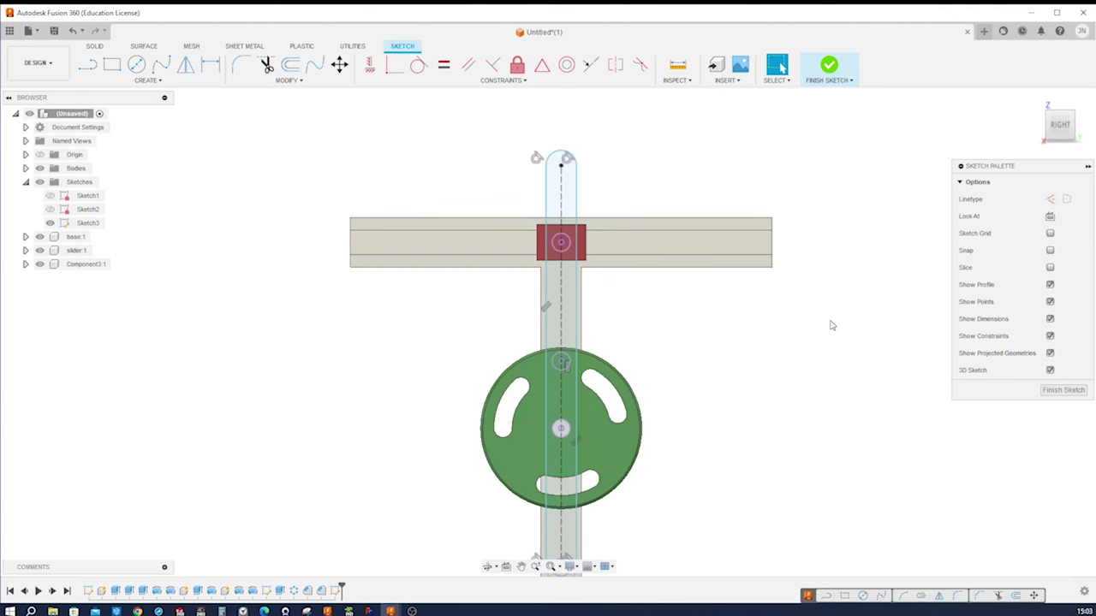
key("d")
left_click(561, 335)
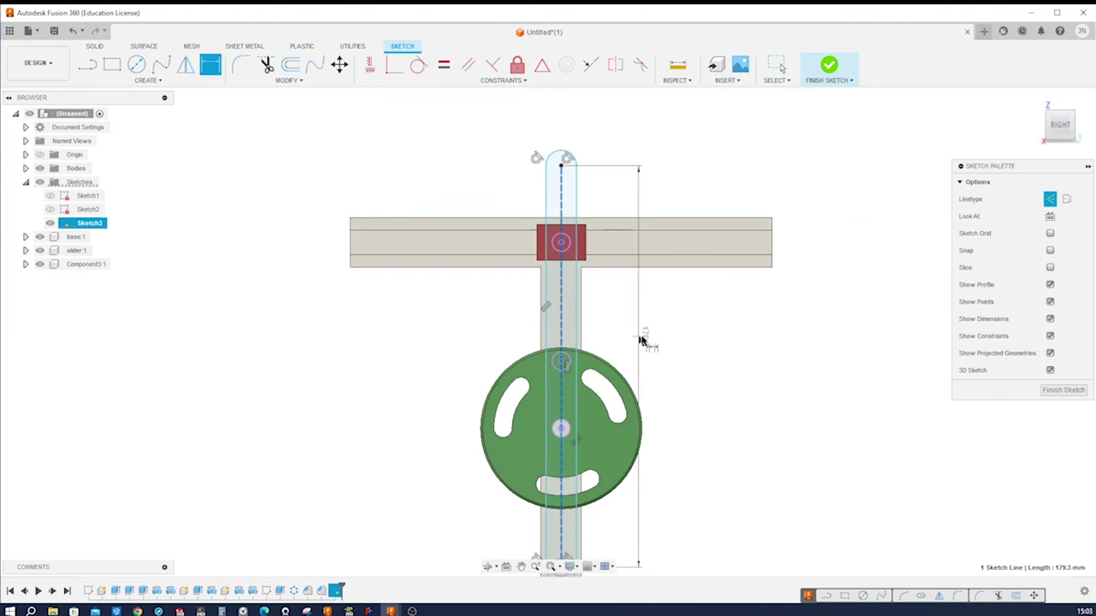
left_click(786, 338)
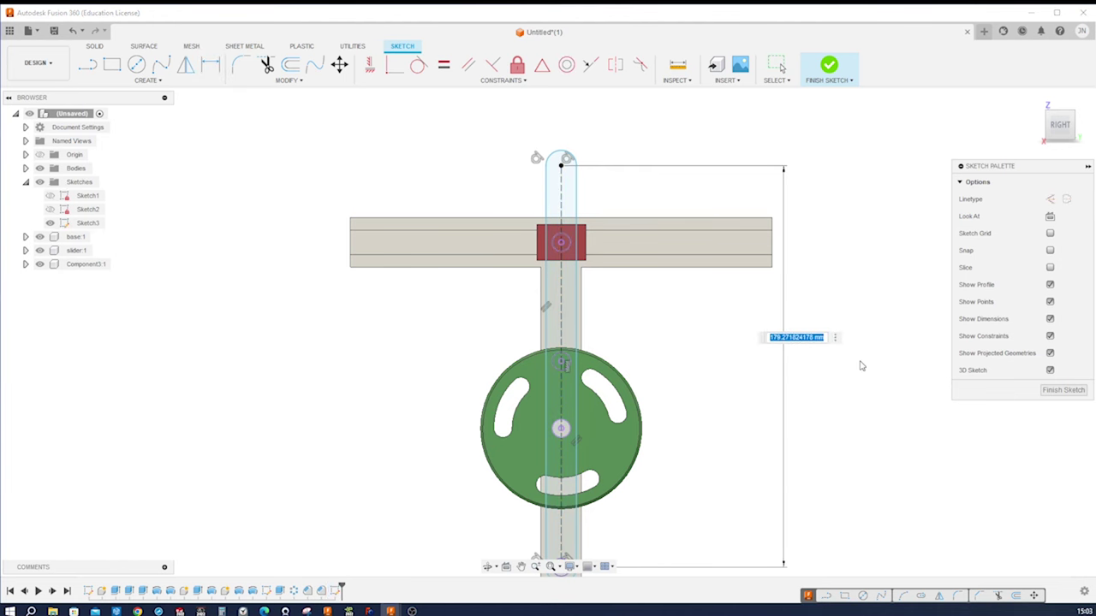
type("172")
key("Return")
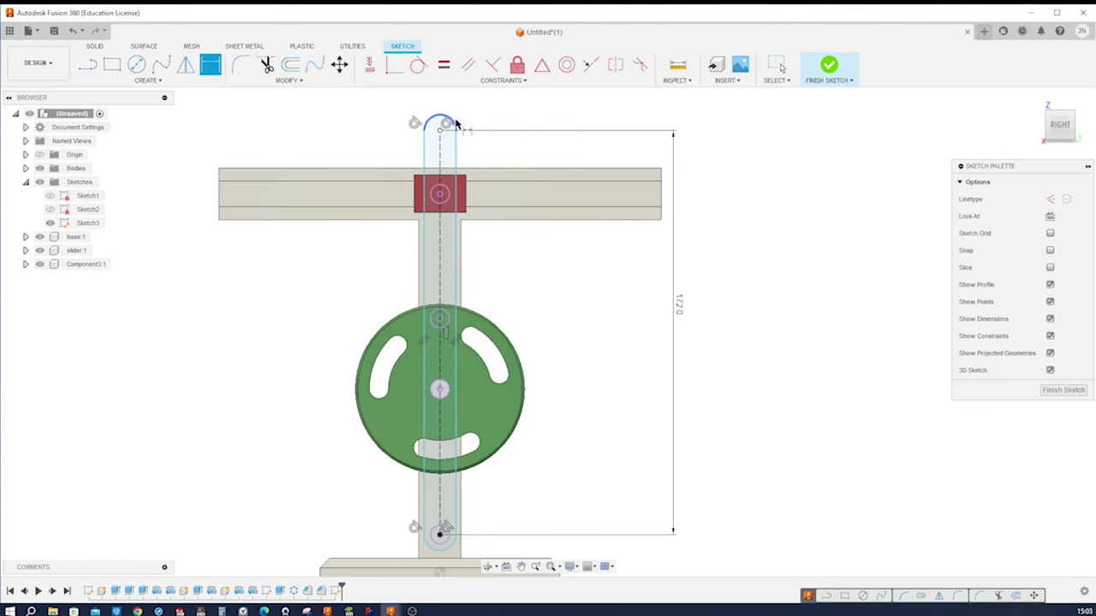
Dimension the slot's upper end arc with a radius of 8 mm
left_click(455, 124)
left_click(509, 126)
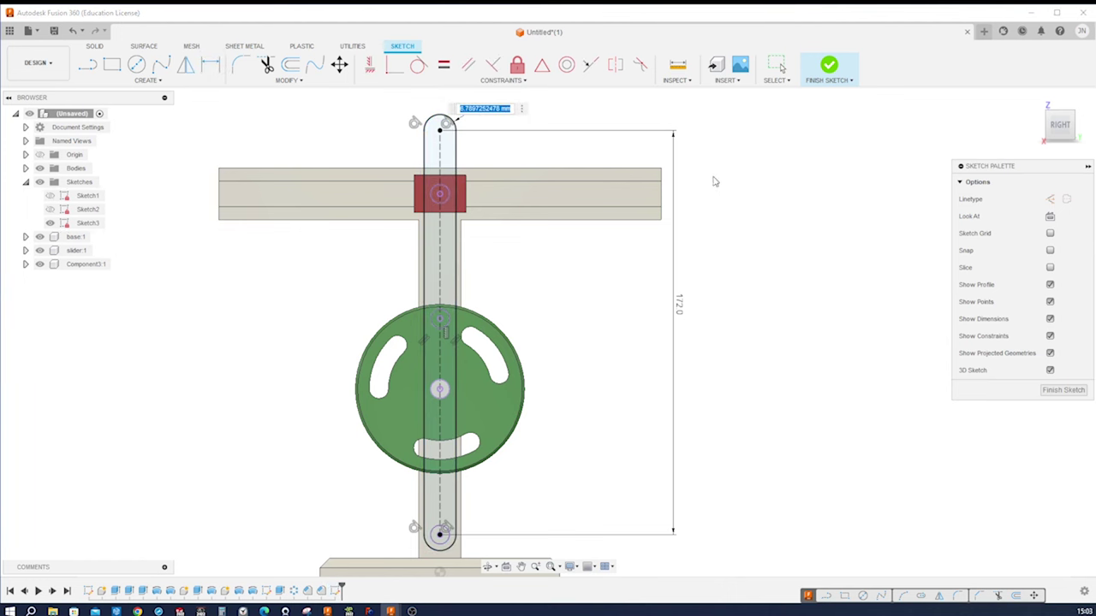
type("8")
key("Return")
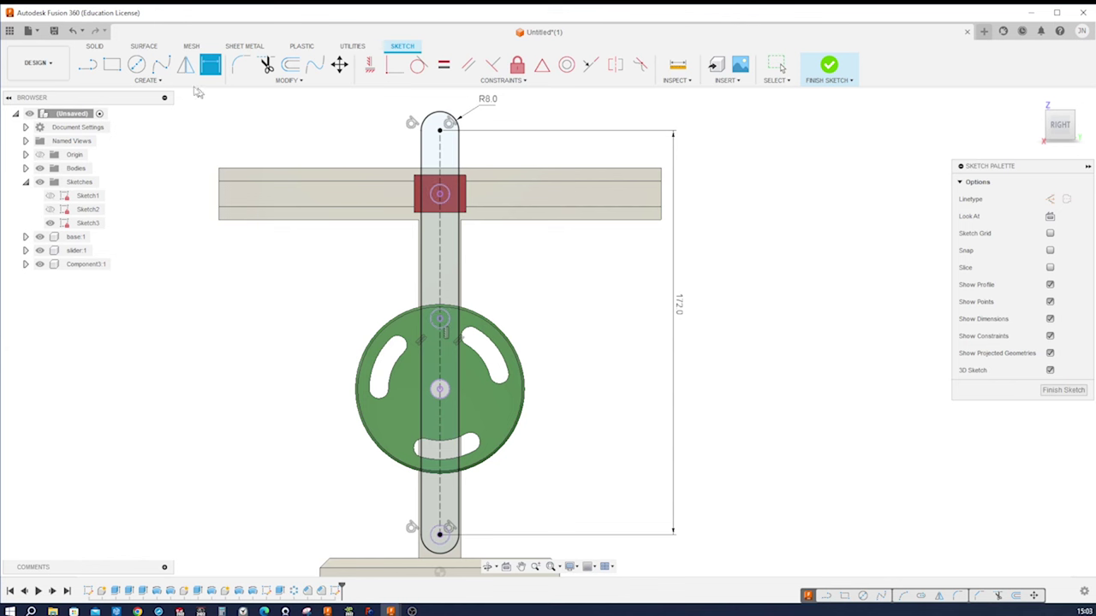
Sketch a roughly vertical center-to-center slot from the crank pin's centre down to near the disc's lower edge
left_click(165, 84)
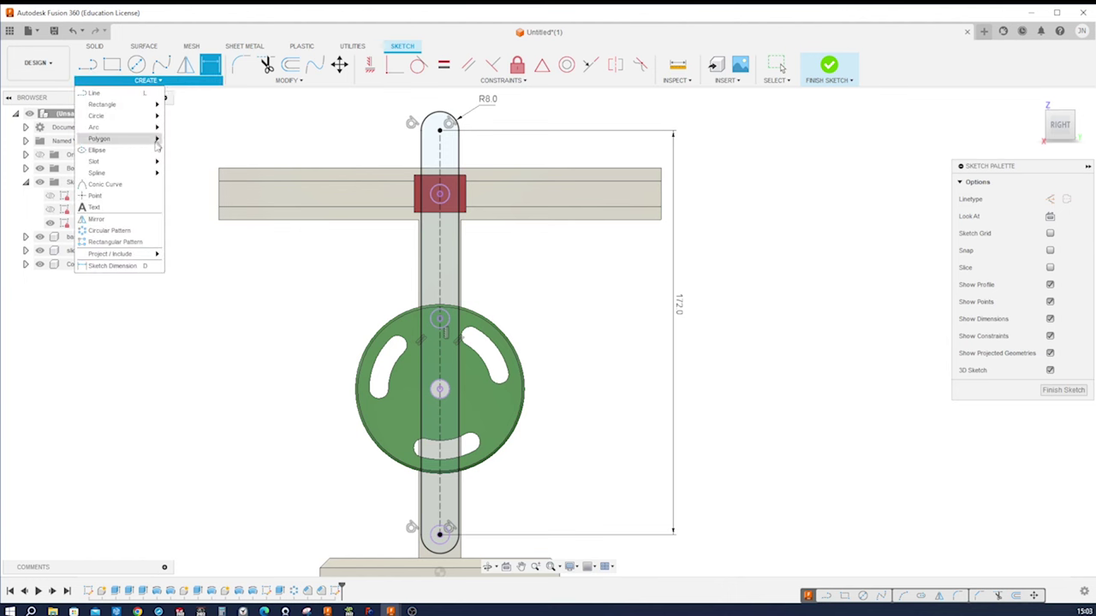
mouse_move(155, 162)
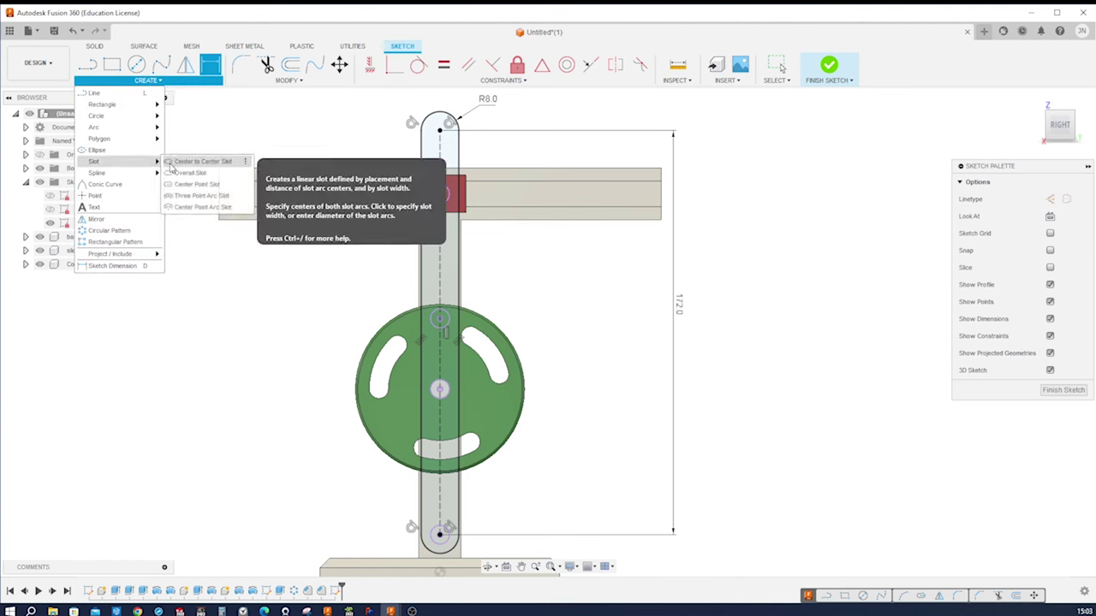
left_click(171, 161)
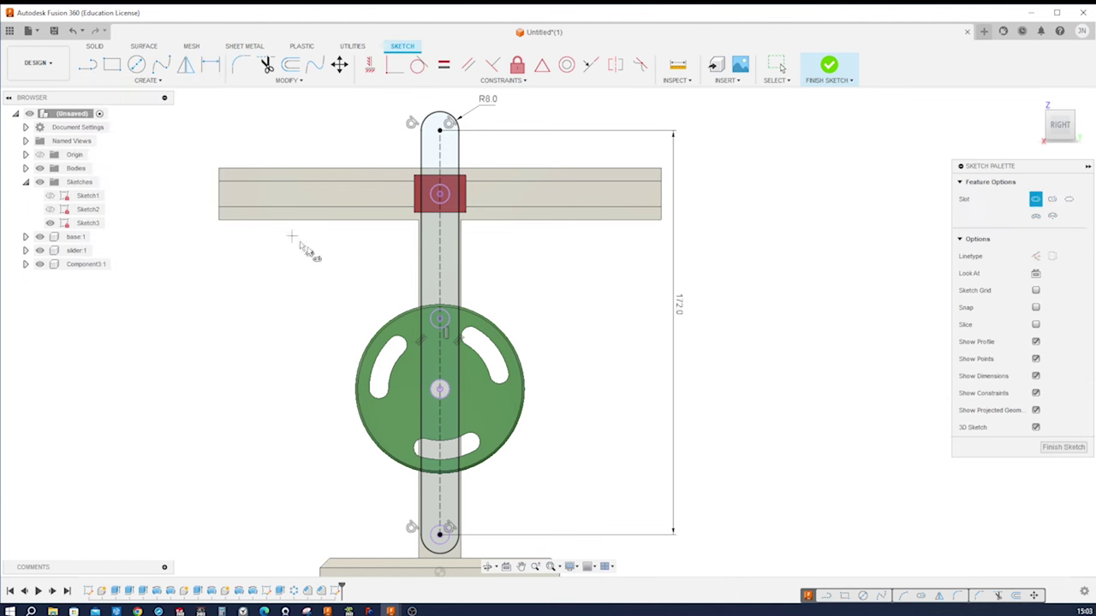
left_click(440, 320)
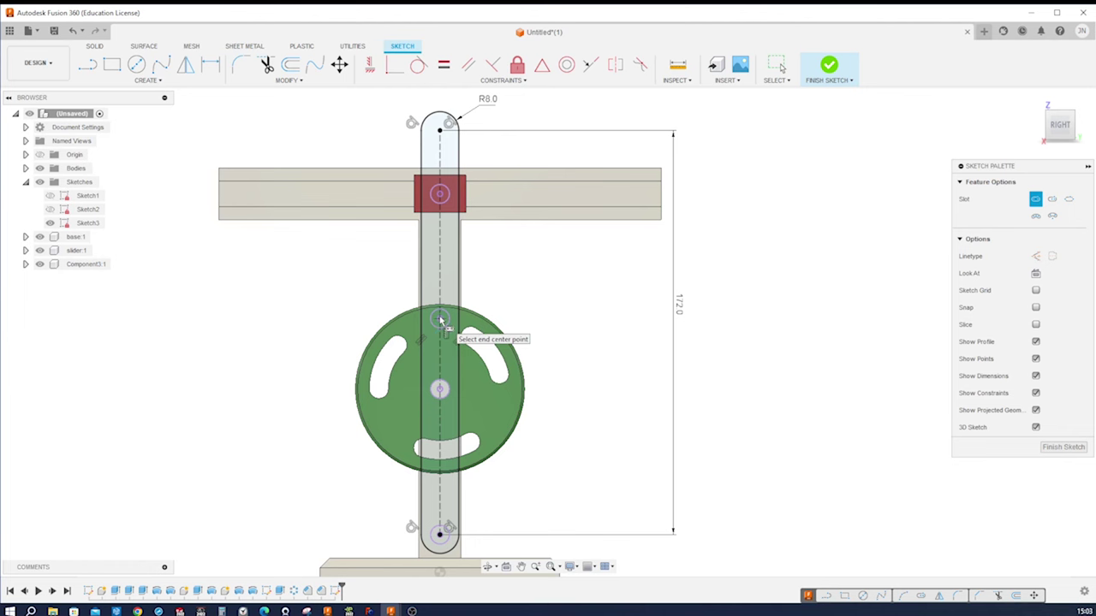
scroll(443, 323, "up", 5)
scroll(467, 274, "up", 3)
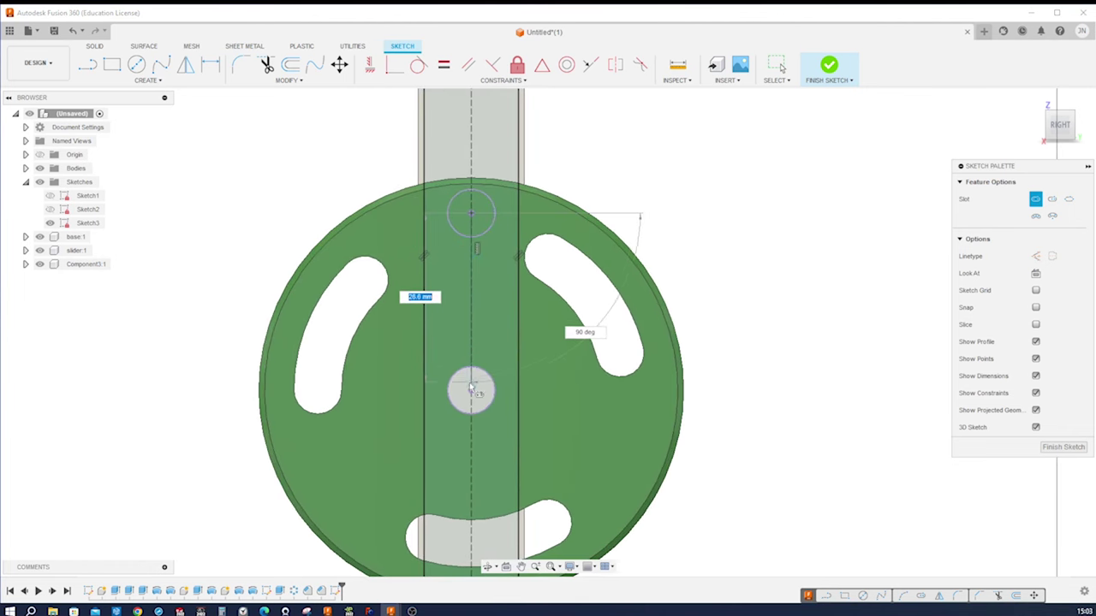
scroll(479, 376, "down", 3)
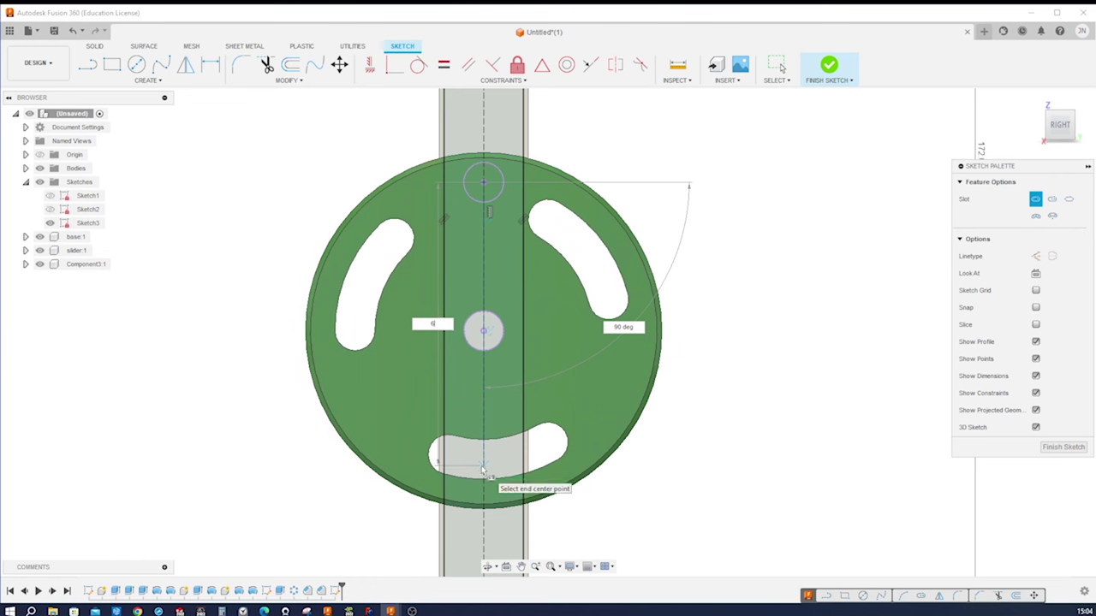
left_click(480, 472)
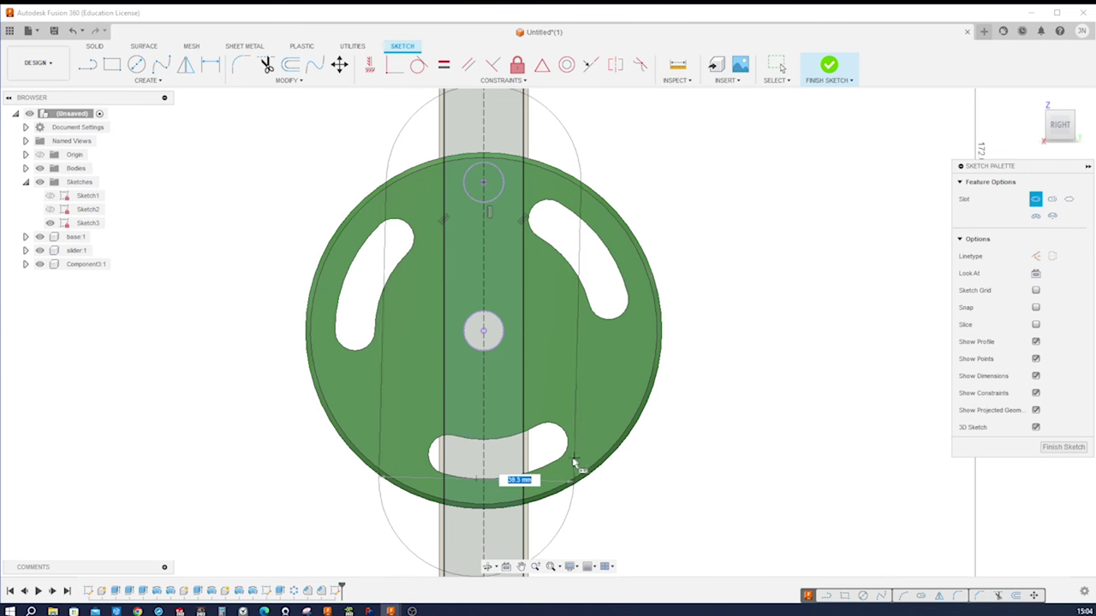
left_click(507, 462)
key("Escape")
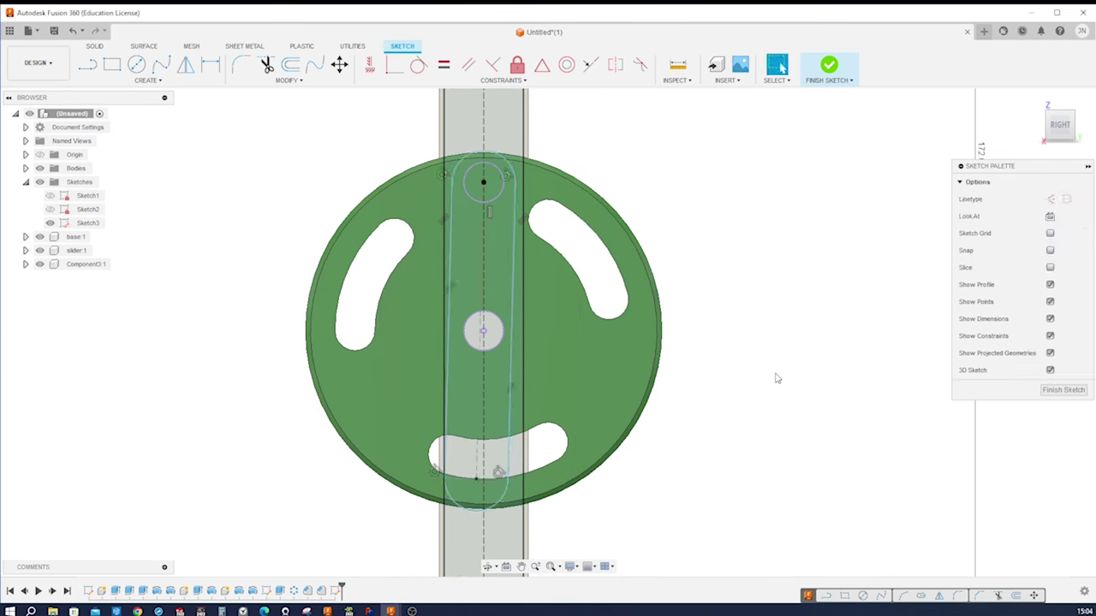
Constrain the new lower slot's upper end arc to equal the projected crank pin circle
key("s")
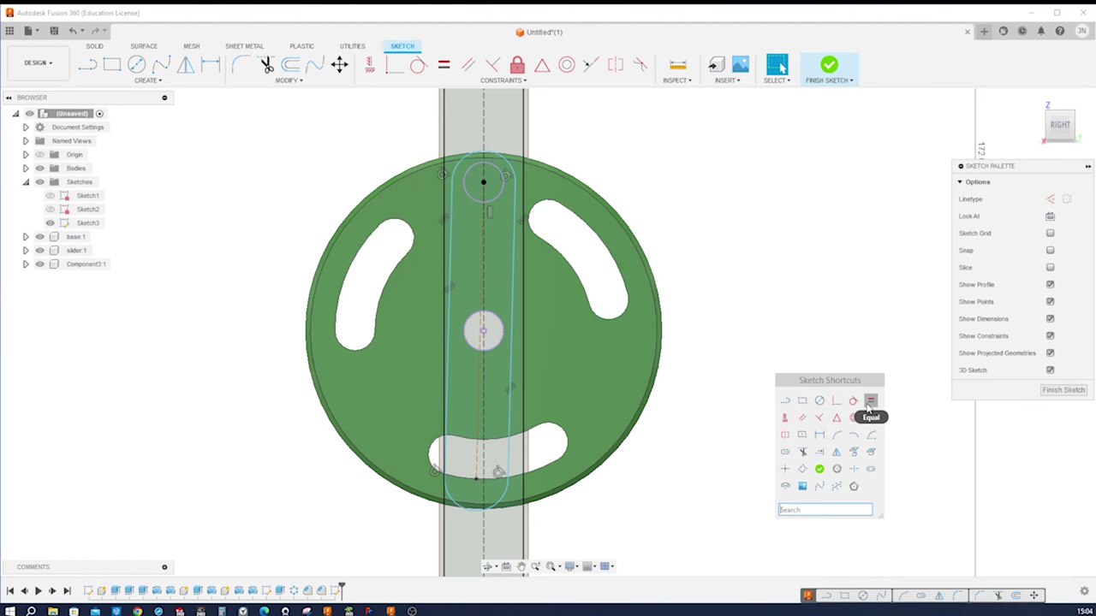
left_click(869, 401)
left_click(497, 199)
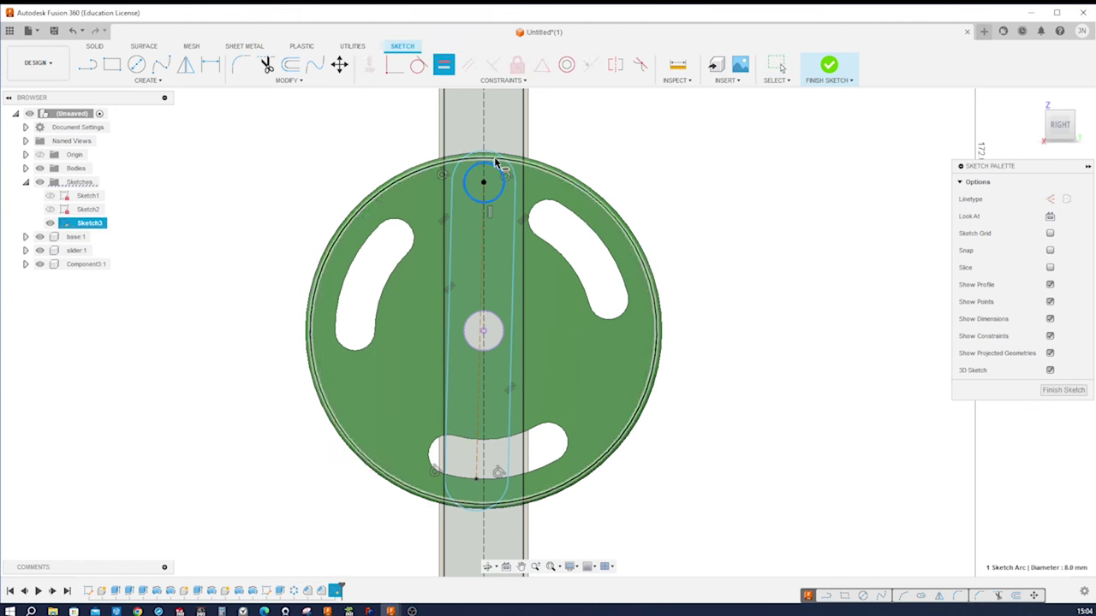
left_click(500, 160)
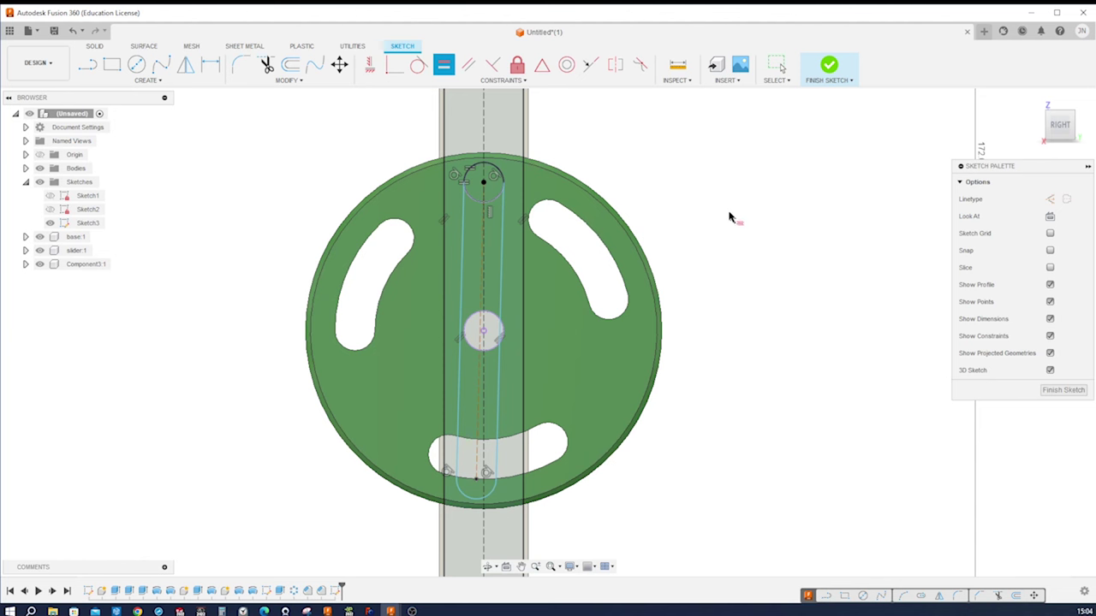
key("Escape")
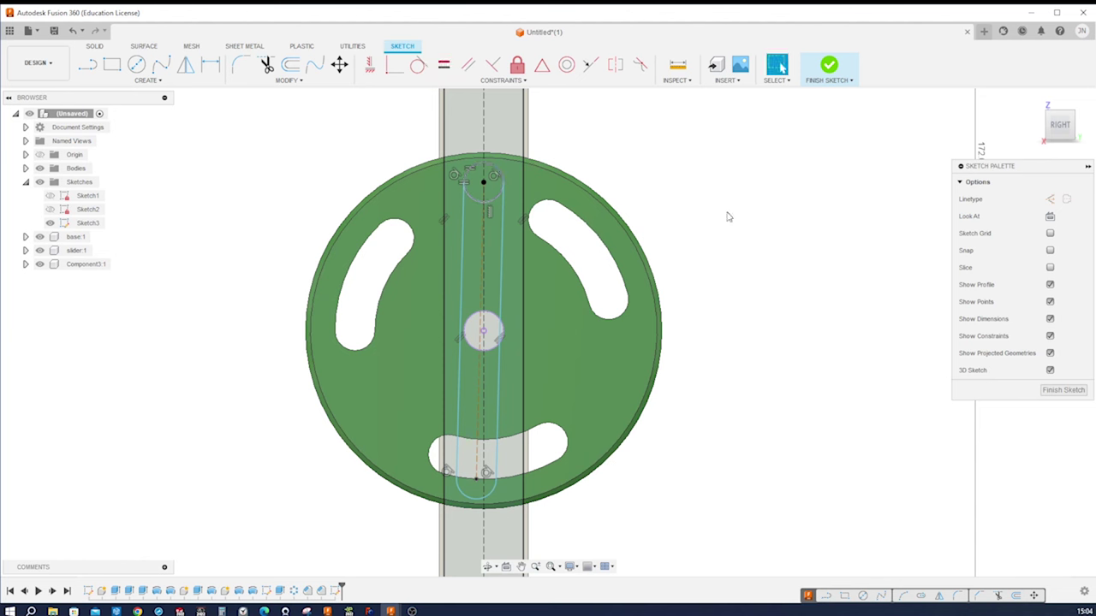
Apply a vertical constraint to the centreline of the slot that starts at the crank pin
key("s")
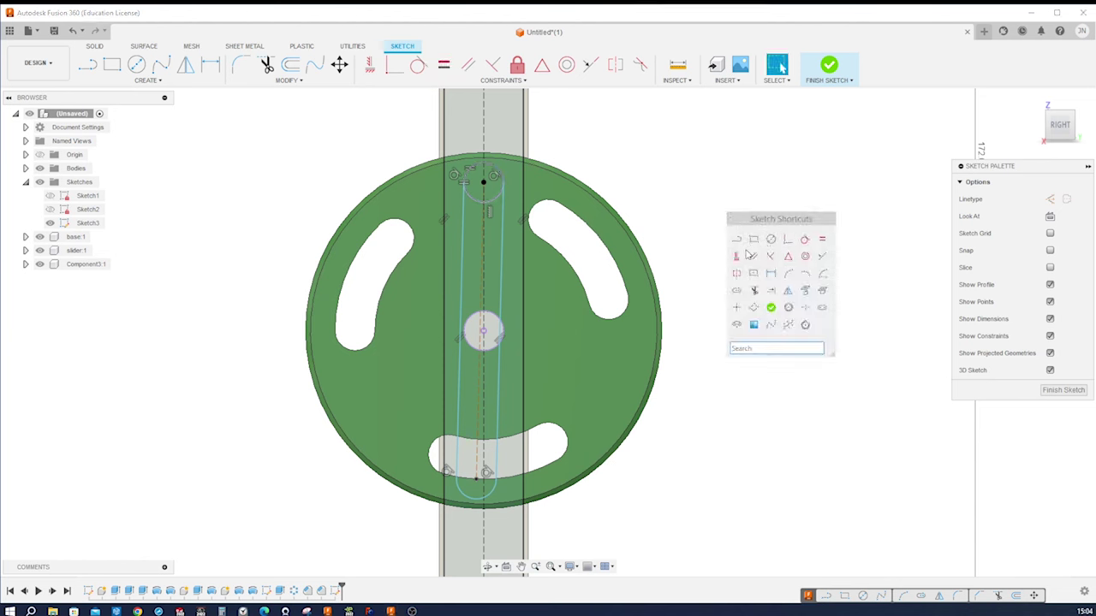
left_click(736, 256)
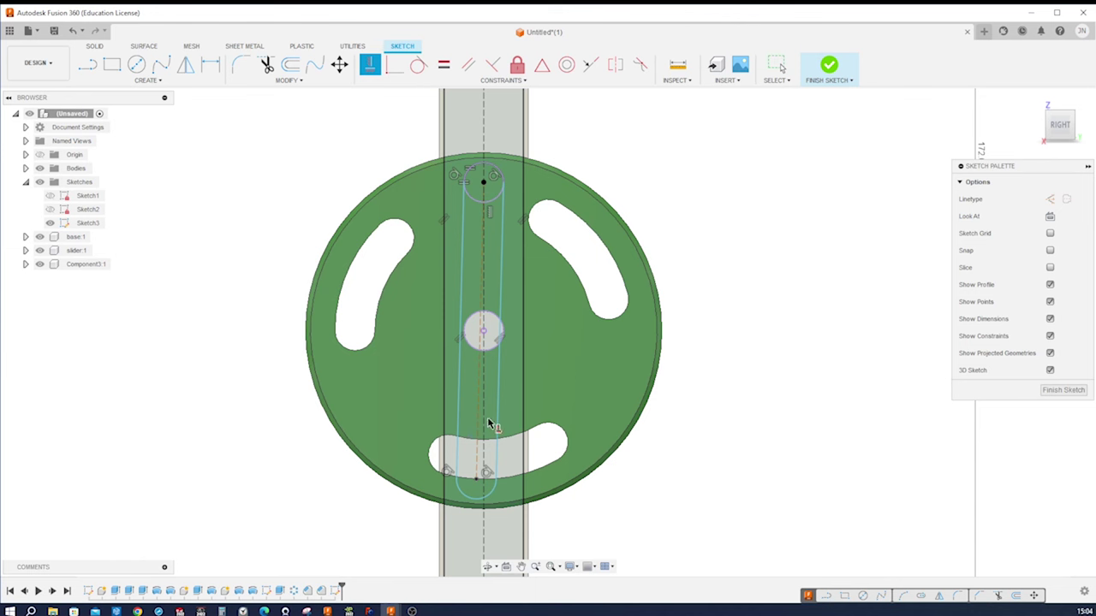
left_click(484, 462)
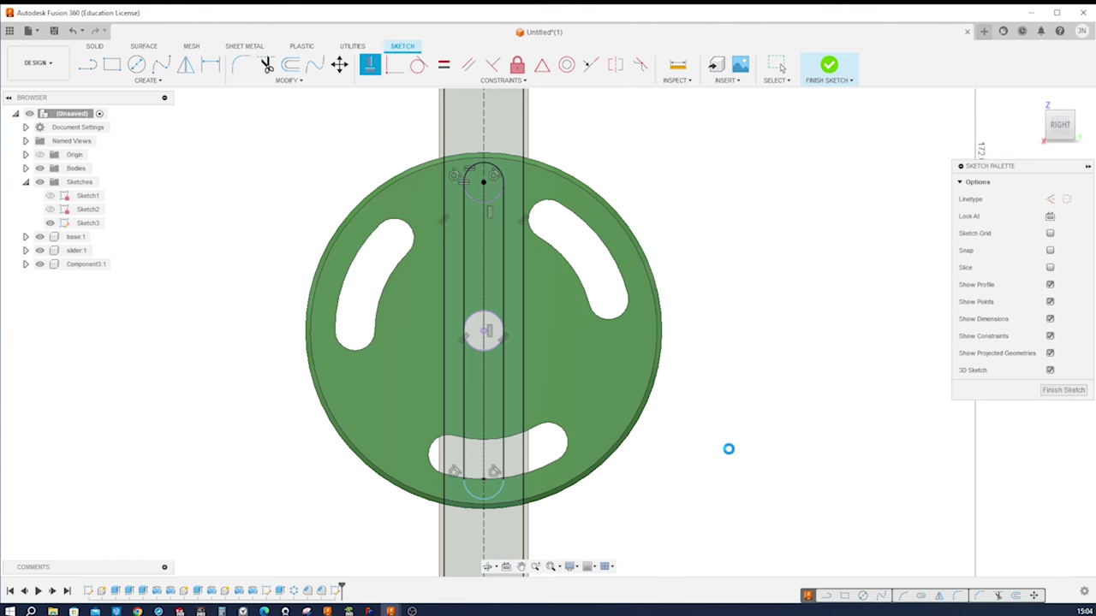
key("Escape")
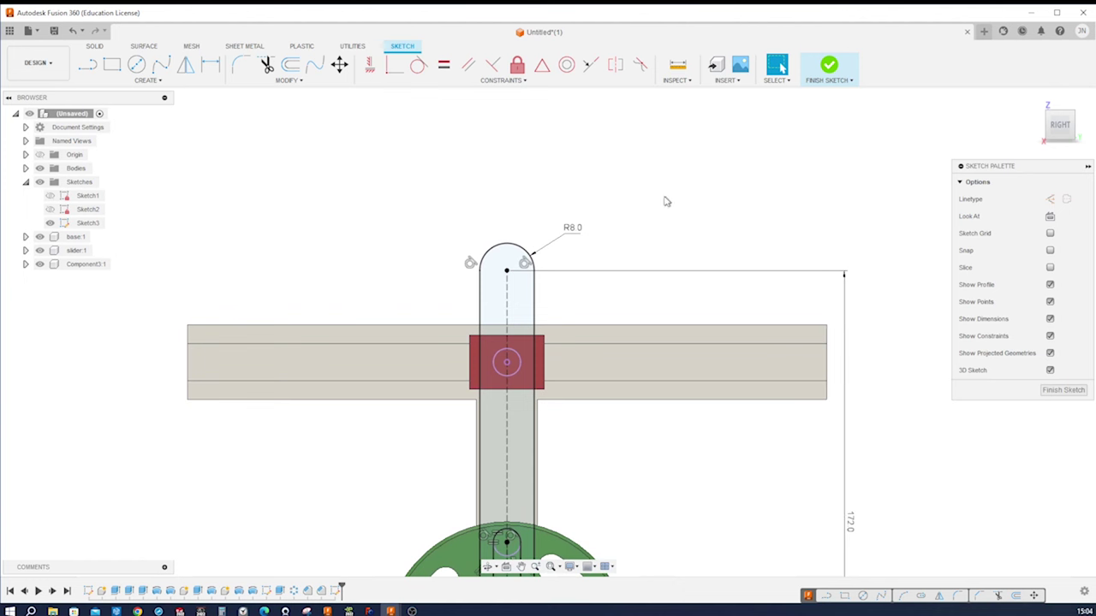
Sketch a vertical center-to-center slot from the slider pin's centre to a point above the lever outline's top arc
left_click(161, 81)
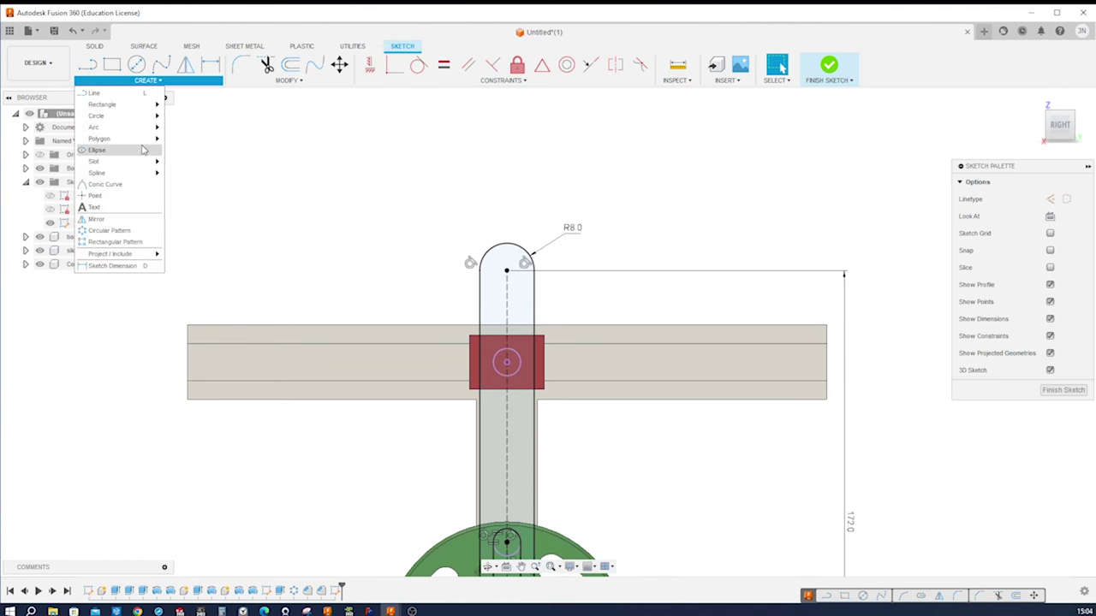
mouse_move(137, 162)
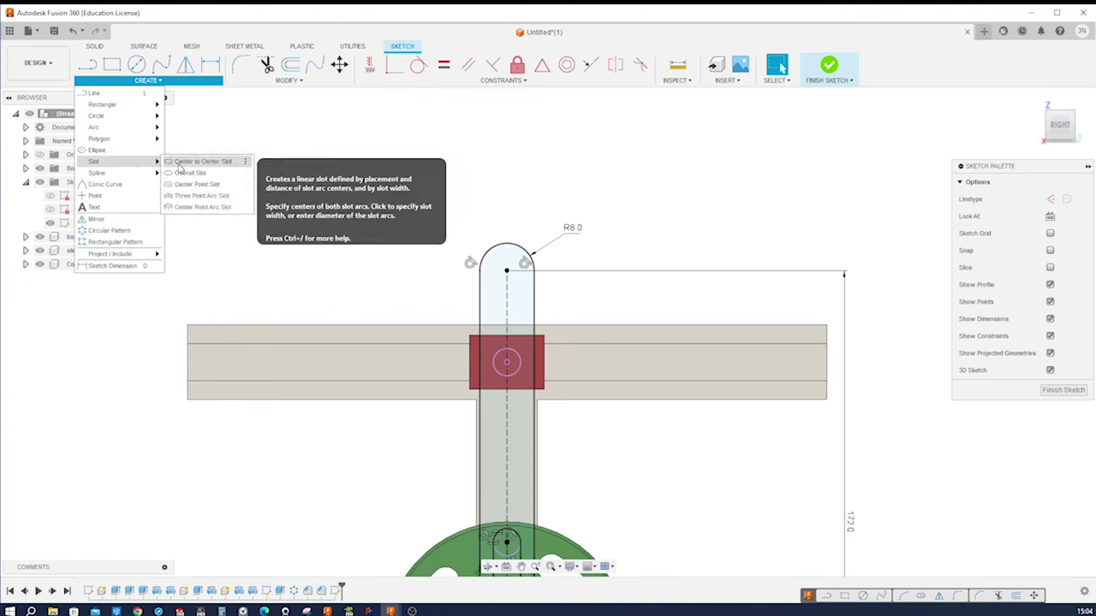
left_click(195, 161)
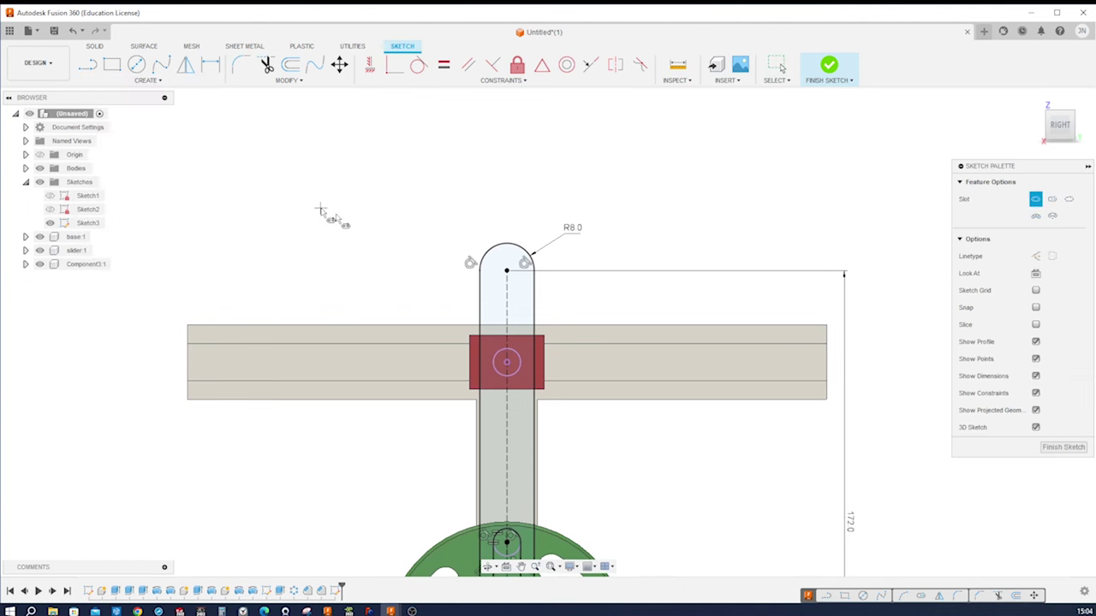
left_click(507, 363)
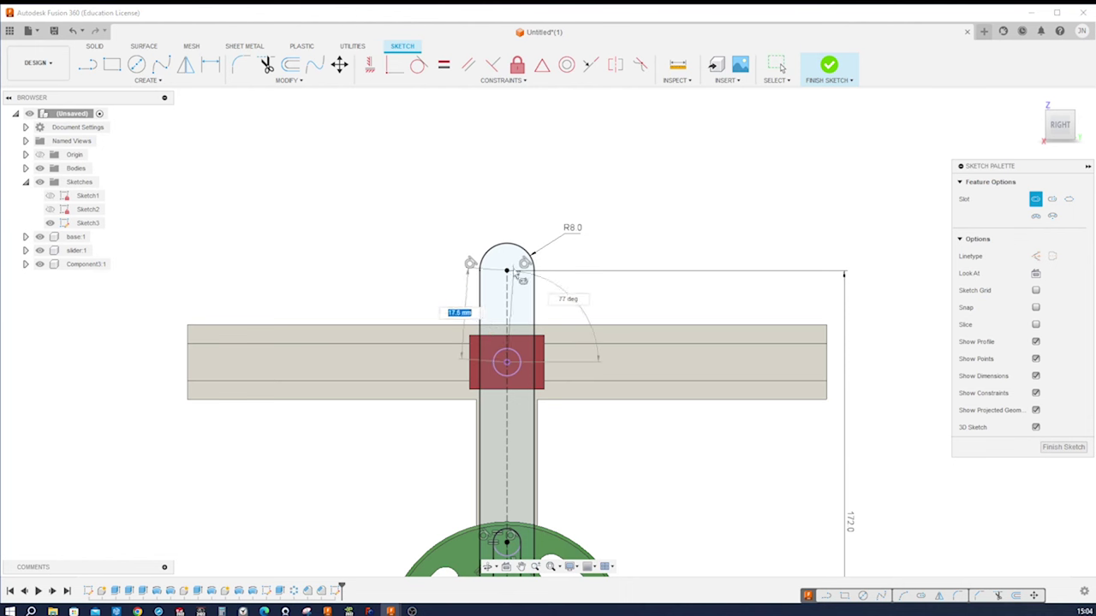
left_click(508, 210)
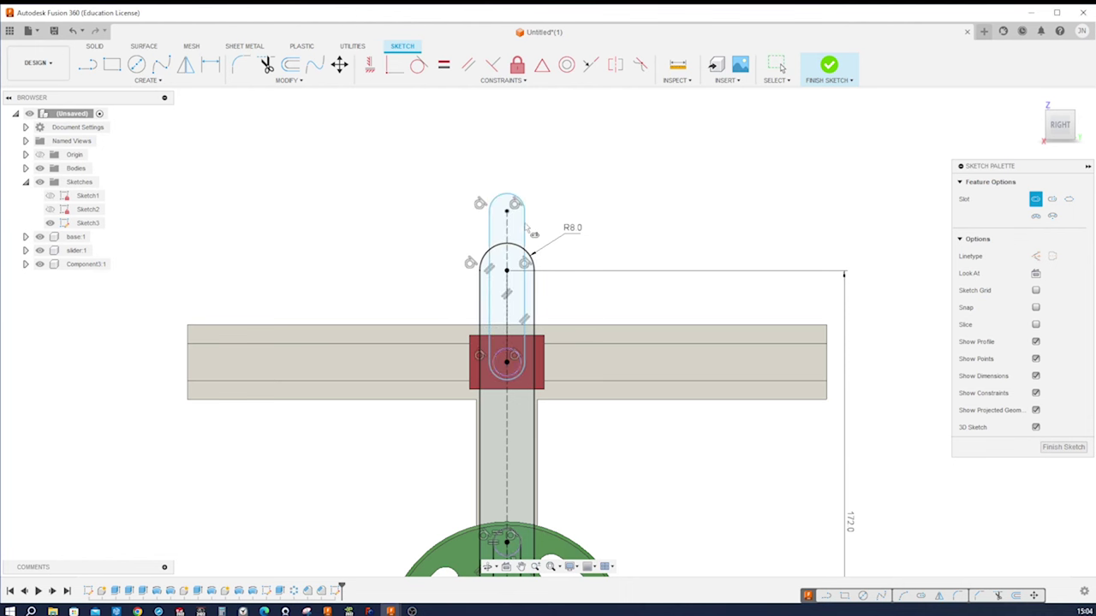
key("Escape")
Constrain the upper slot's lower end arc to equal the projected slider pin circle
key("s")
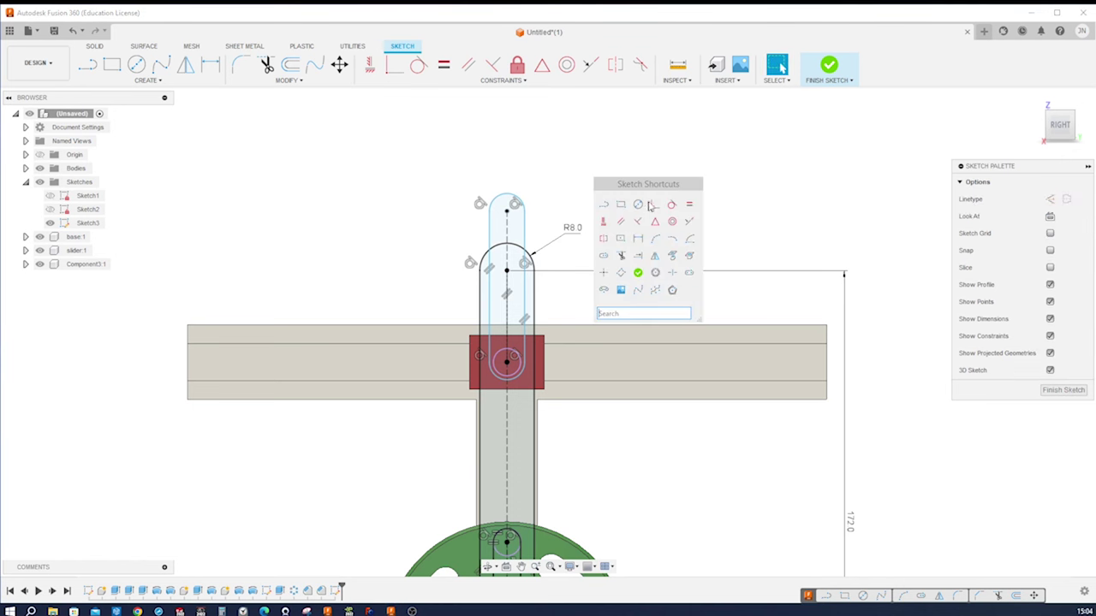
left_click(689, 204)
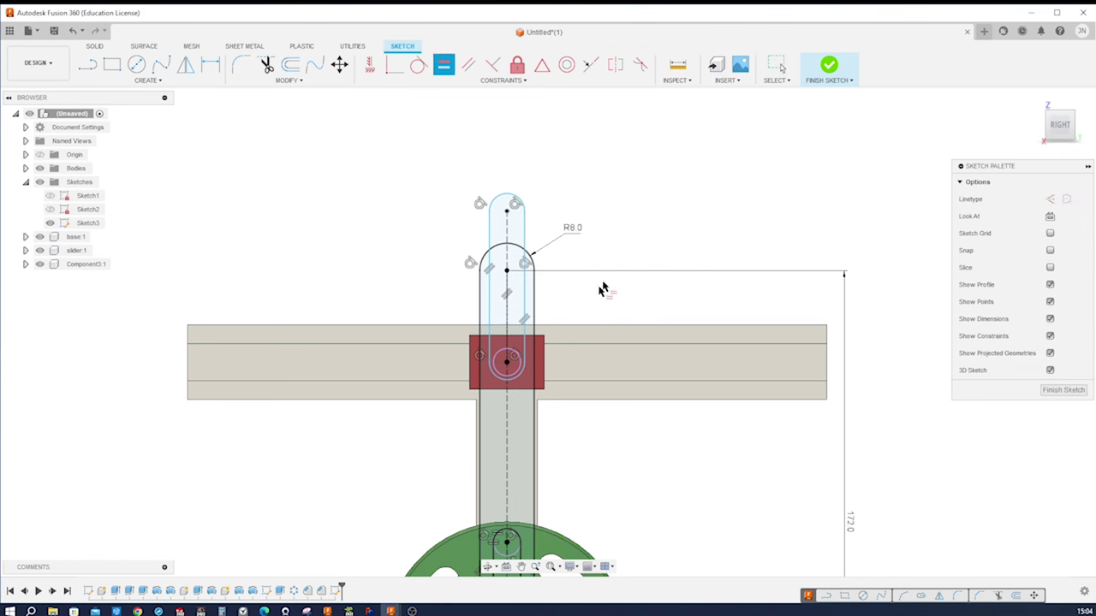
left_click(516, 374)
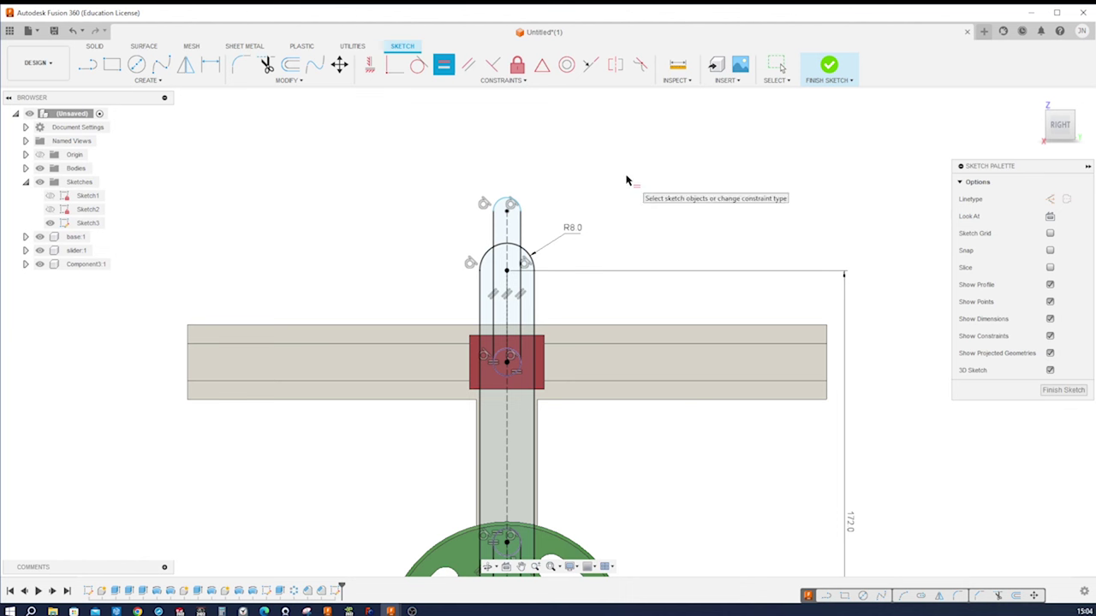
Make the upper slot's top centre point coincident with the lever outline's top arc at its highest point, and finish the sketch
key("s")
left_click(684, 220)
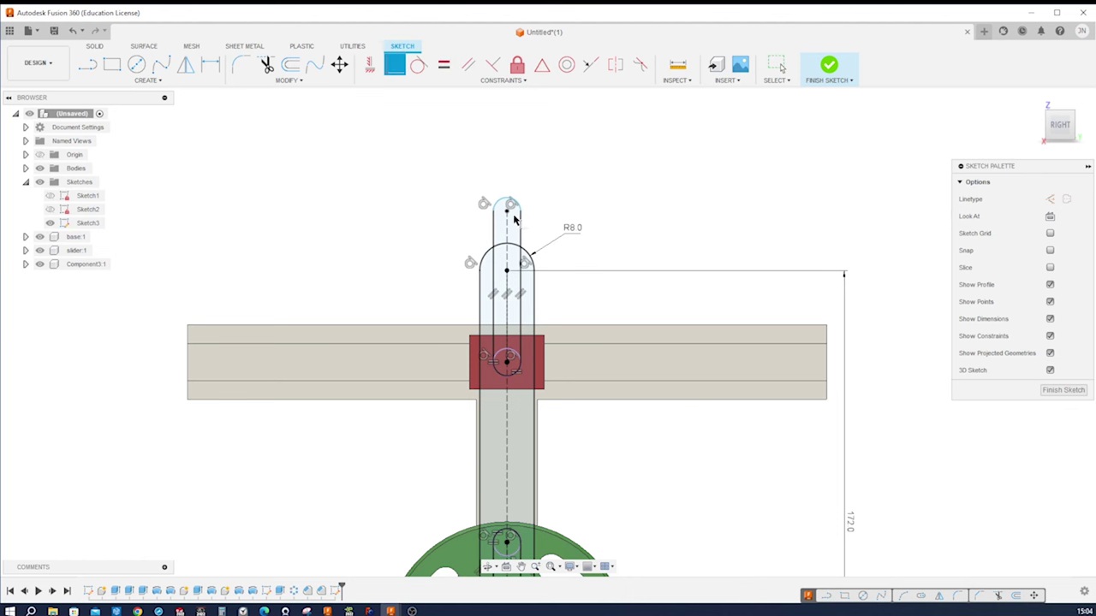
left_click(502, 248)
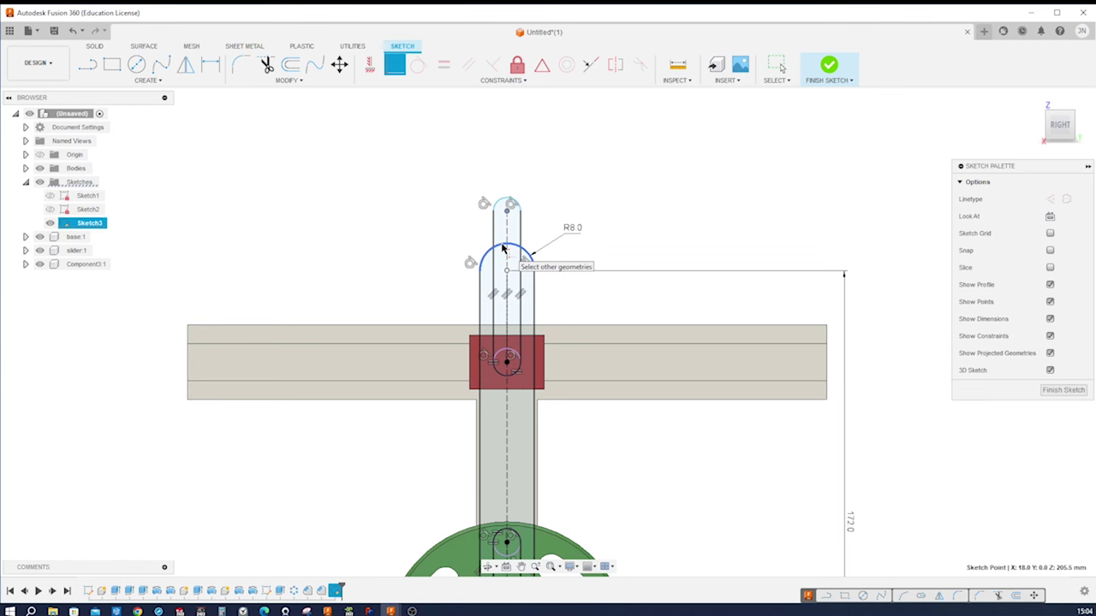
left_click(506, 202)
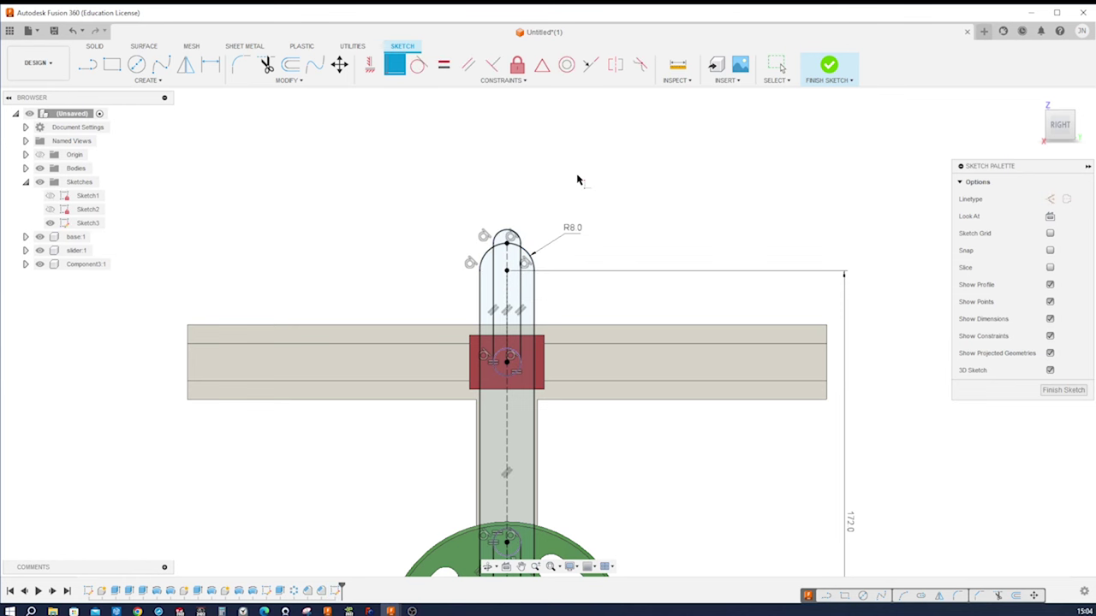
scroll(577, 180, "down", 5)
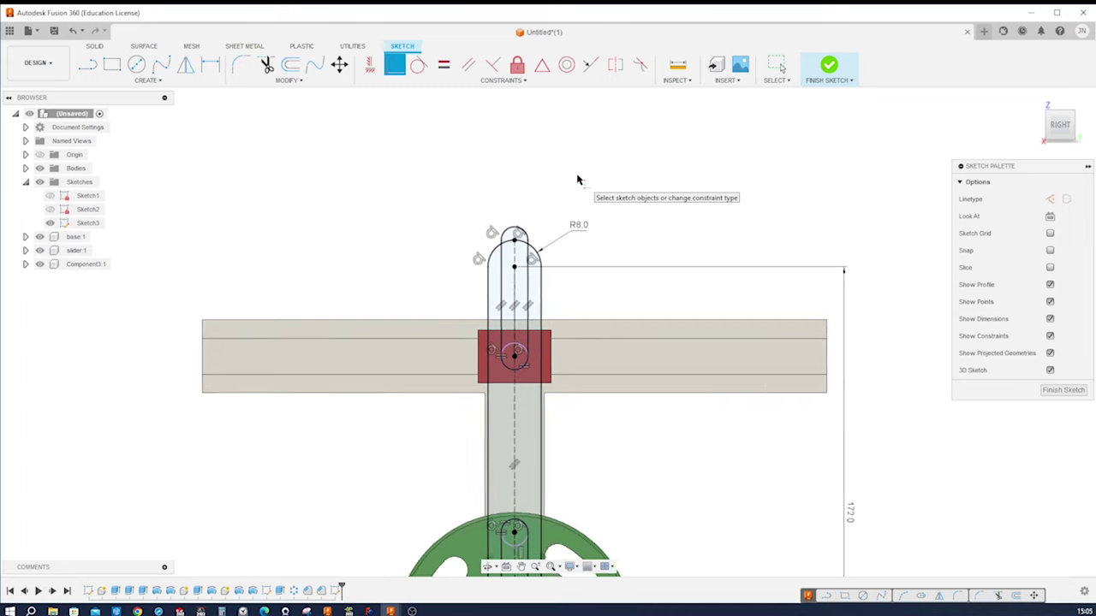
left_click(1062, 390)
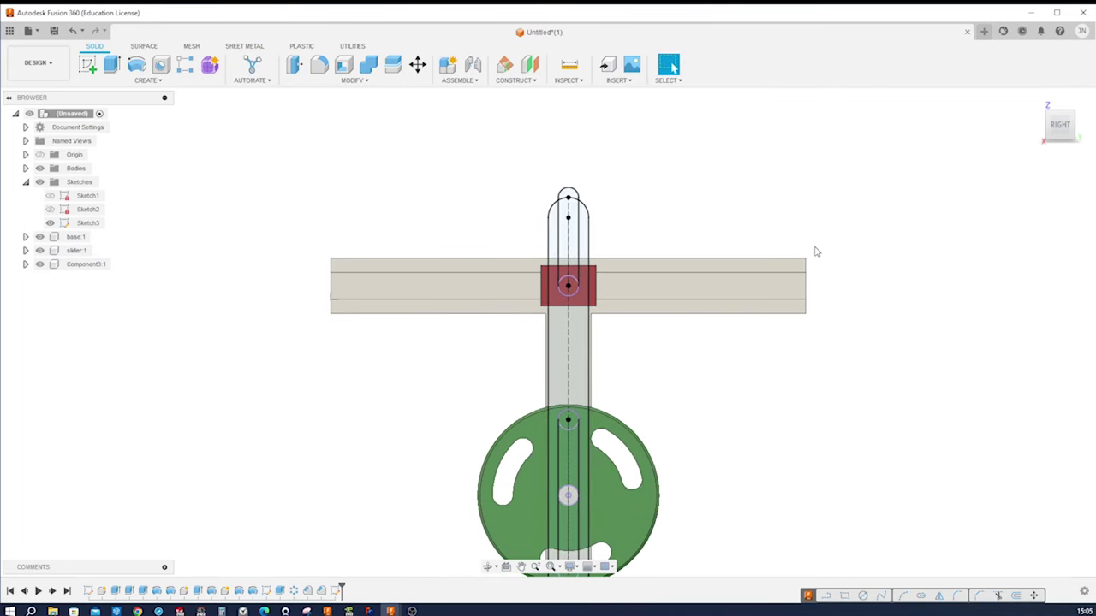
Extrude the lever profile around its two slots by -4 mm towards the crank disc as a new component
key("e")
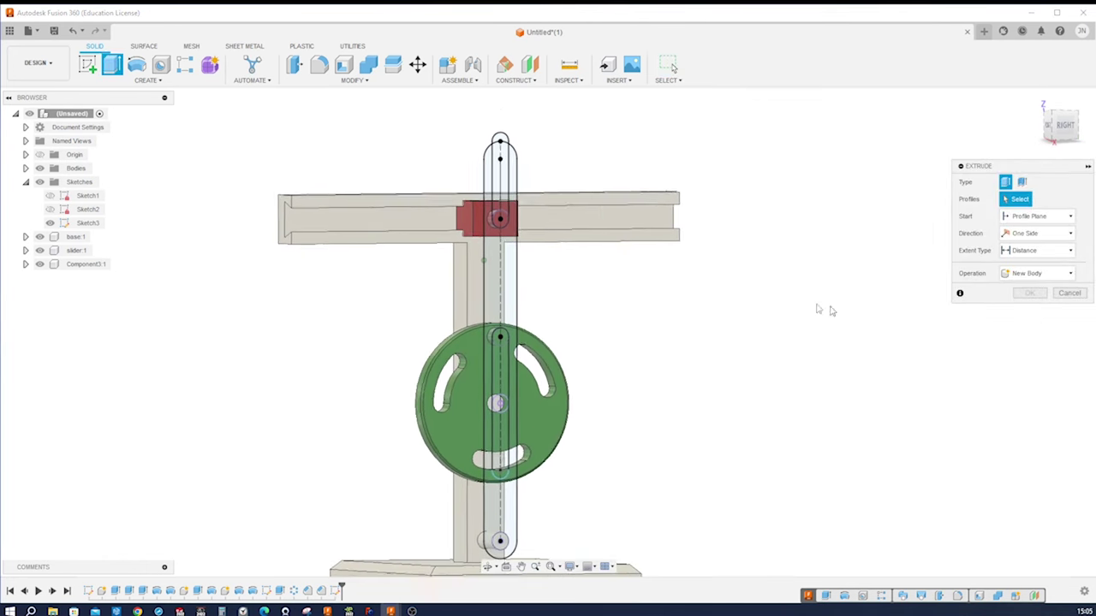
left_click(510, 336)
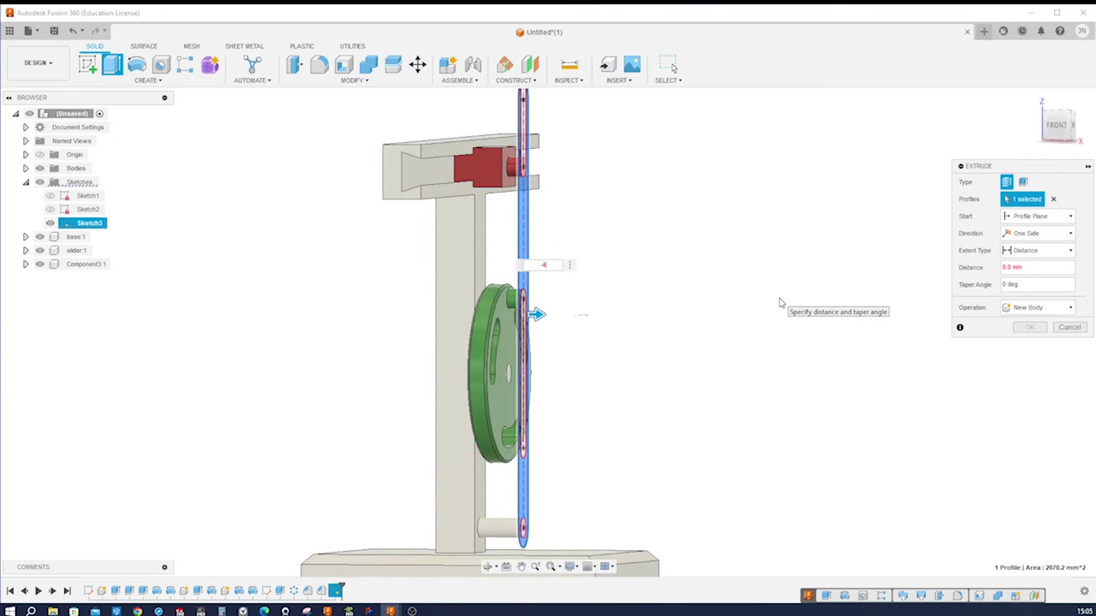
type("-4")
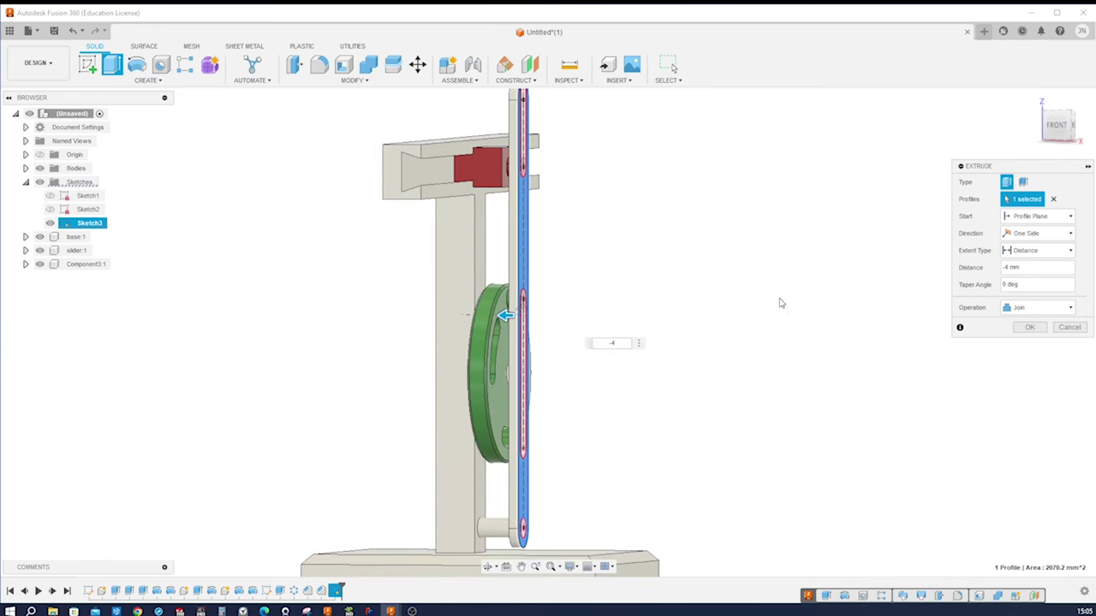
left_click(1069, 310)
left_click(1030, 368)
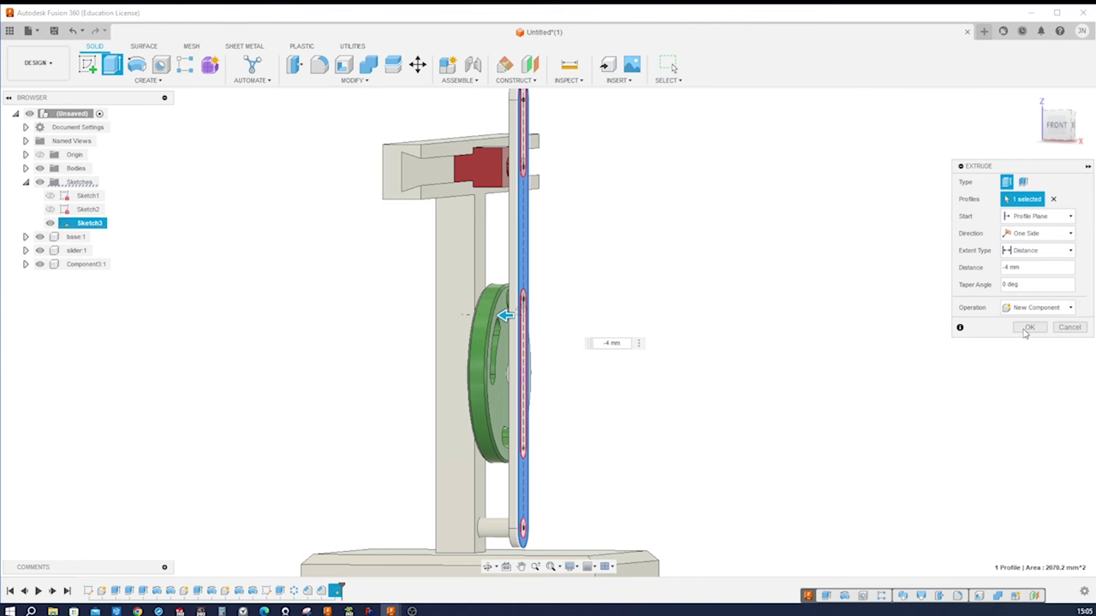
left_click(1028, 328)
Hide the crank disc component to expose the slotted lever and the base's pins
middle_click_drag(884, 330, 915, 335, "shift")
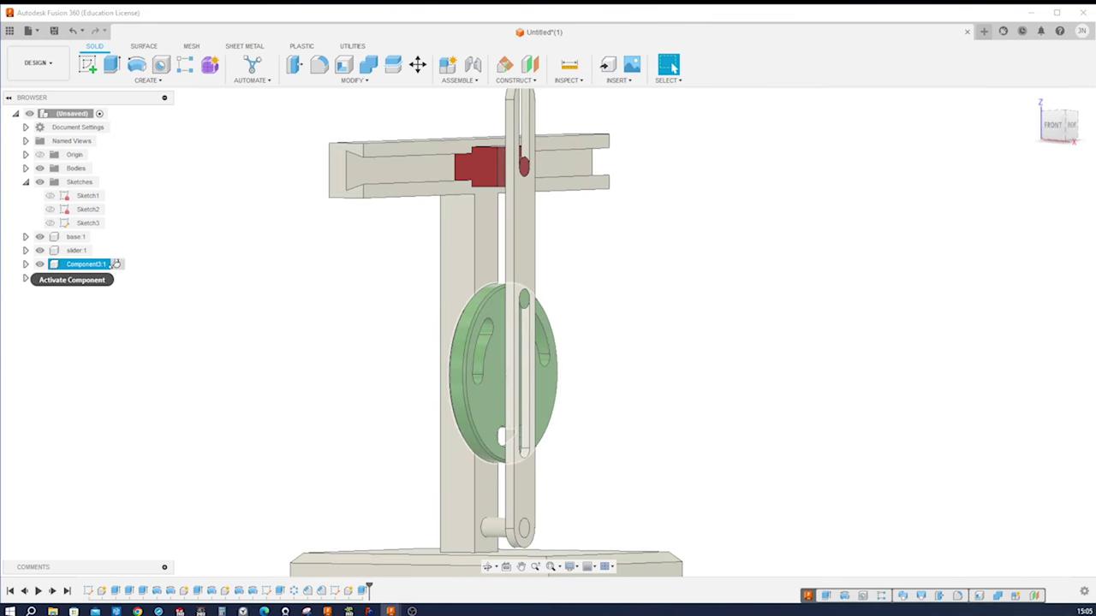
left_click(40, 264)
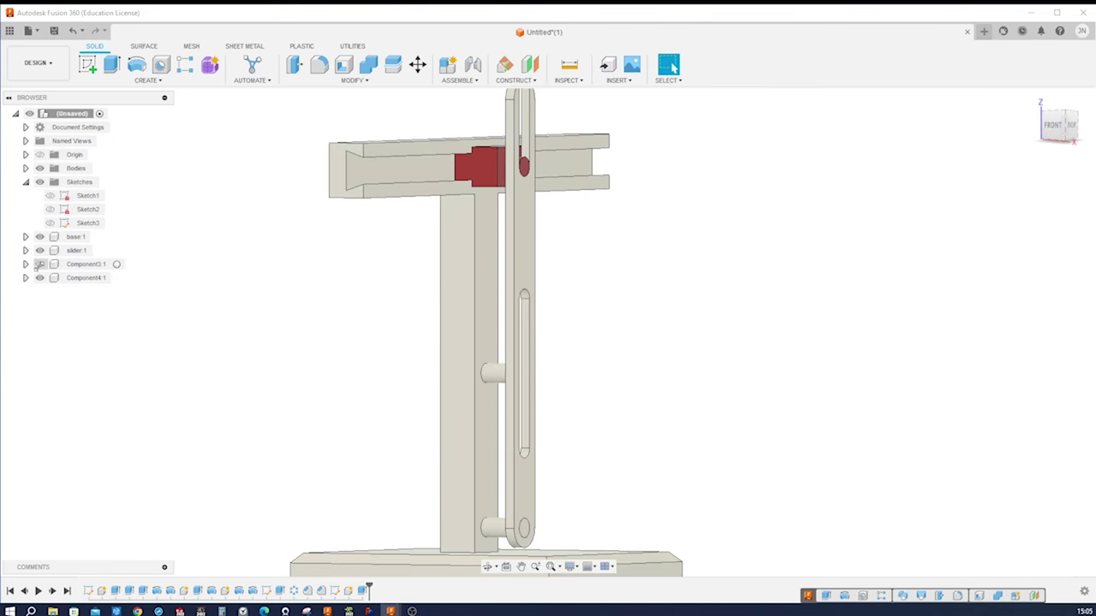
Show the hidden crank disc component again and rename it disk
left_click(40, 264)
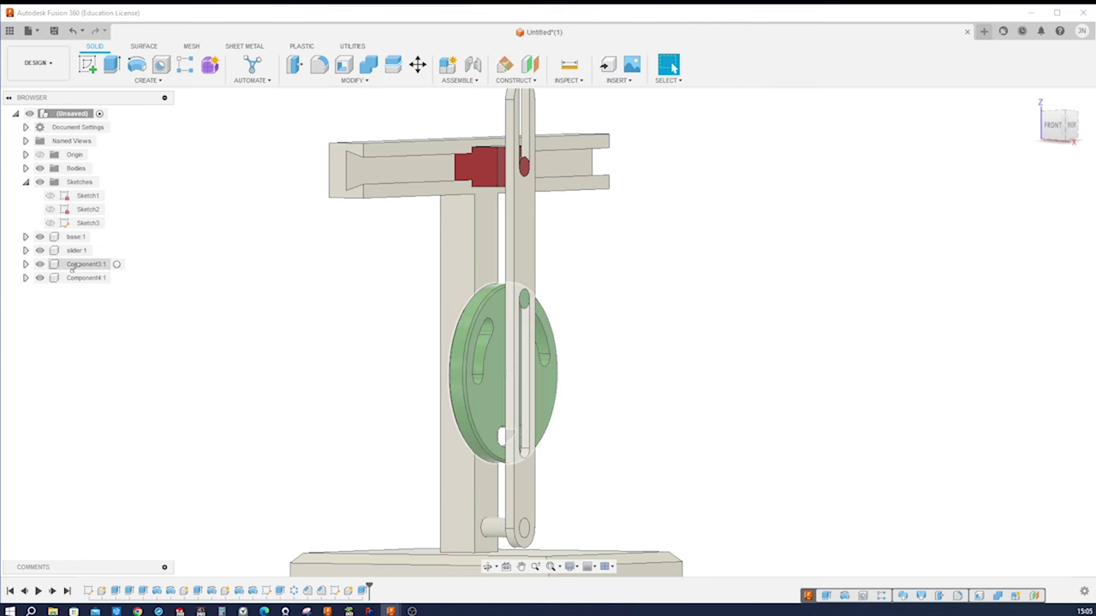
right_click(76, 265)
left_click(102, 249)
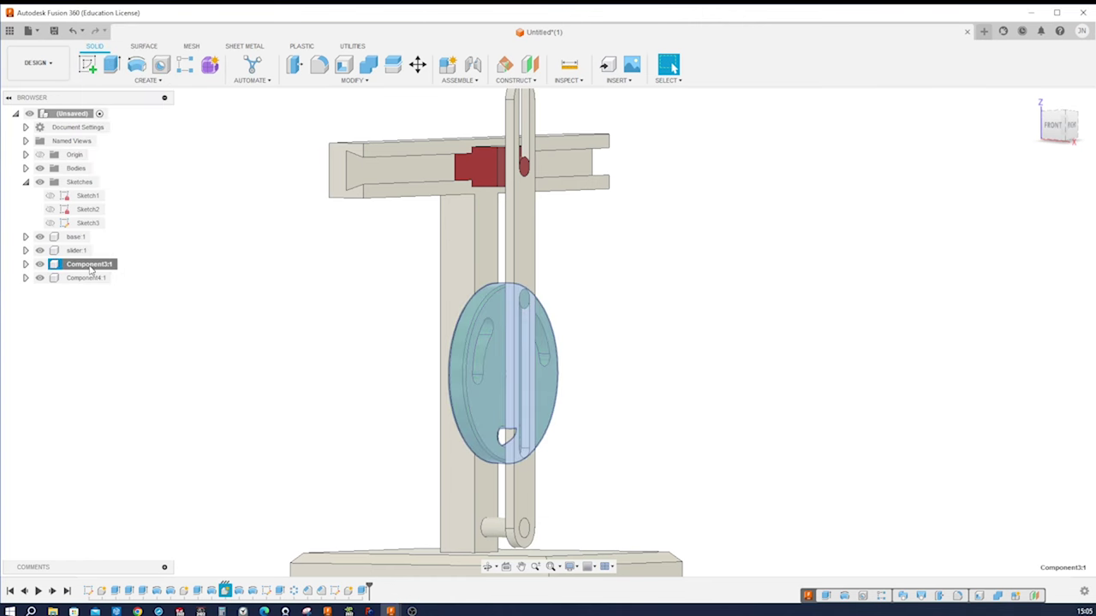
type("c")
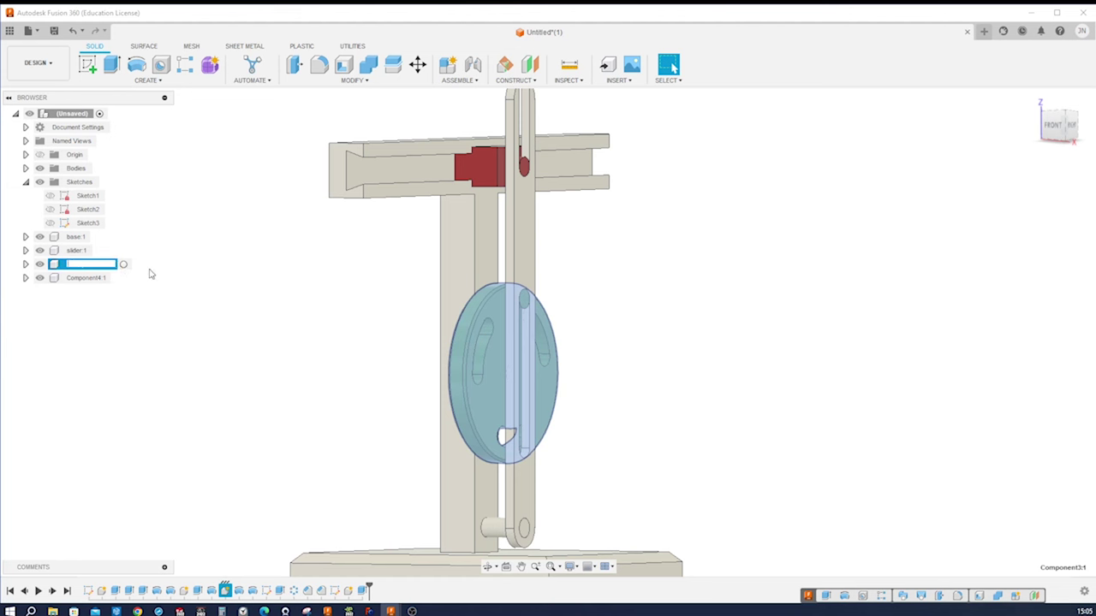
type("isk")
key("Return")
left_click(198, 284)
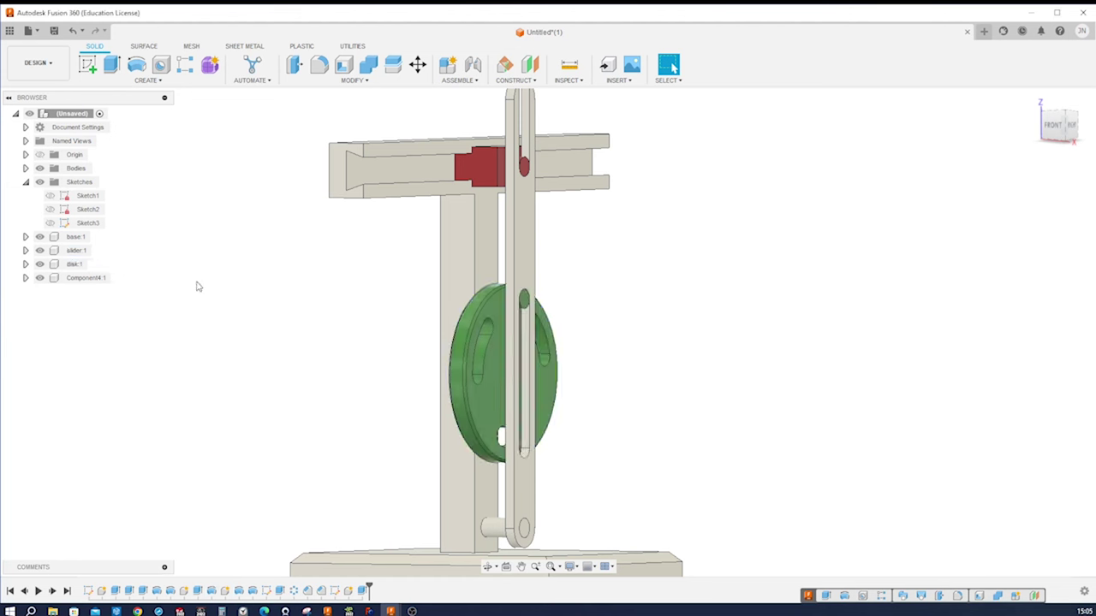
Rename the slotted lever component as crank
right_click(74, 279)
left_click(99, 245)
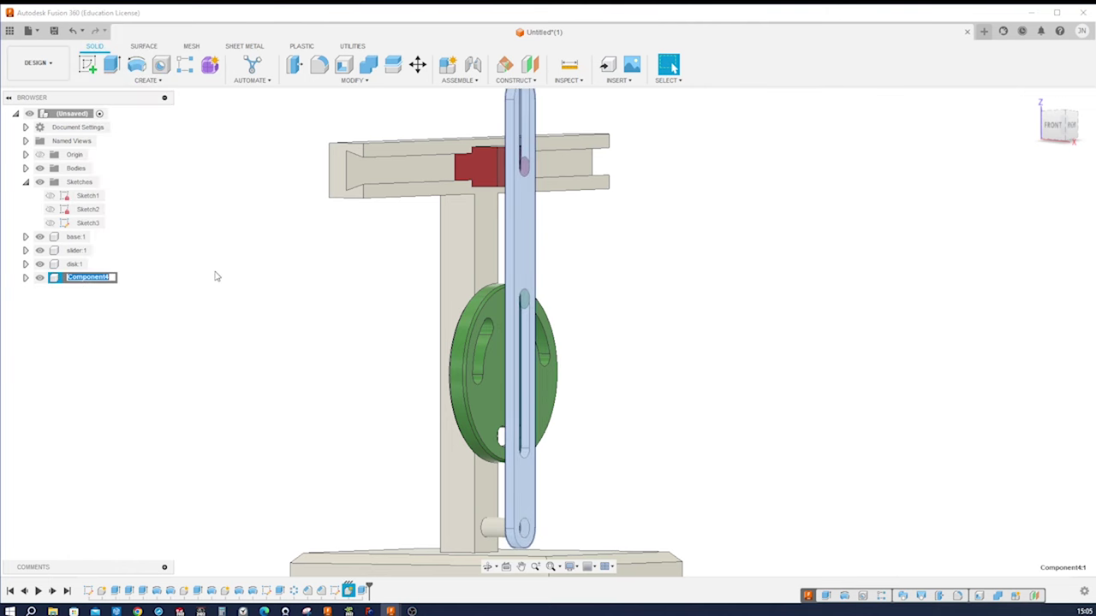
type("crank")
key("Return")
left_click(308, 307)
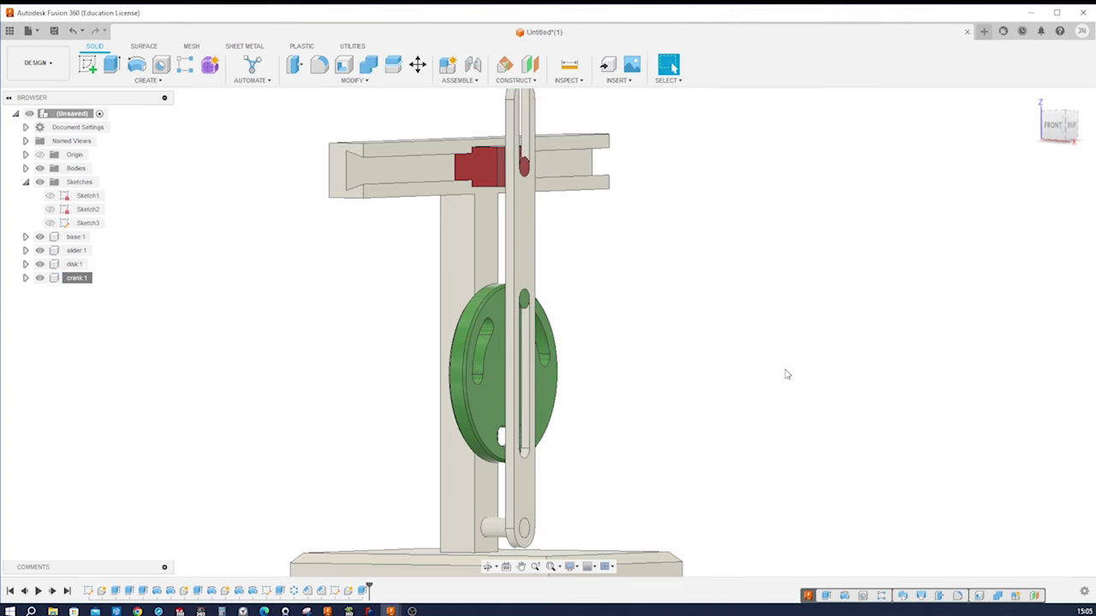
Apply the Paint - Enamel Glossy (Blue) appearance to the crank component
key("a")
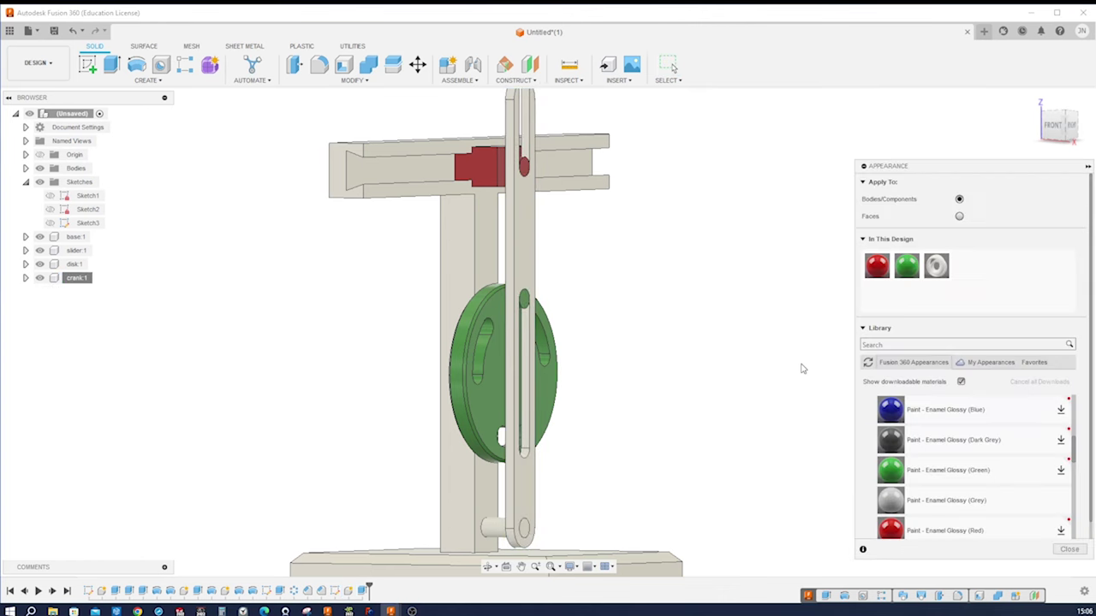
left_click_drag(888, 409, 517, 243)
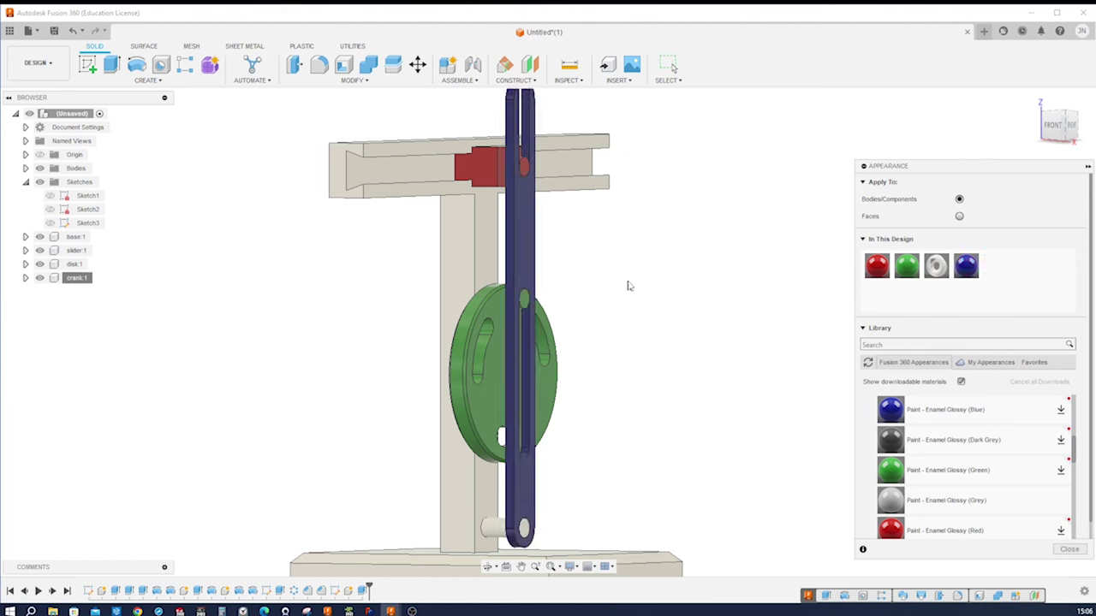
left_click(1069, 549)
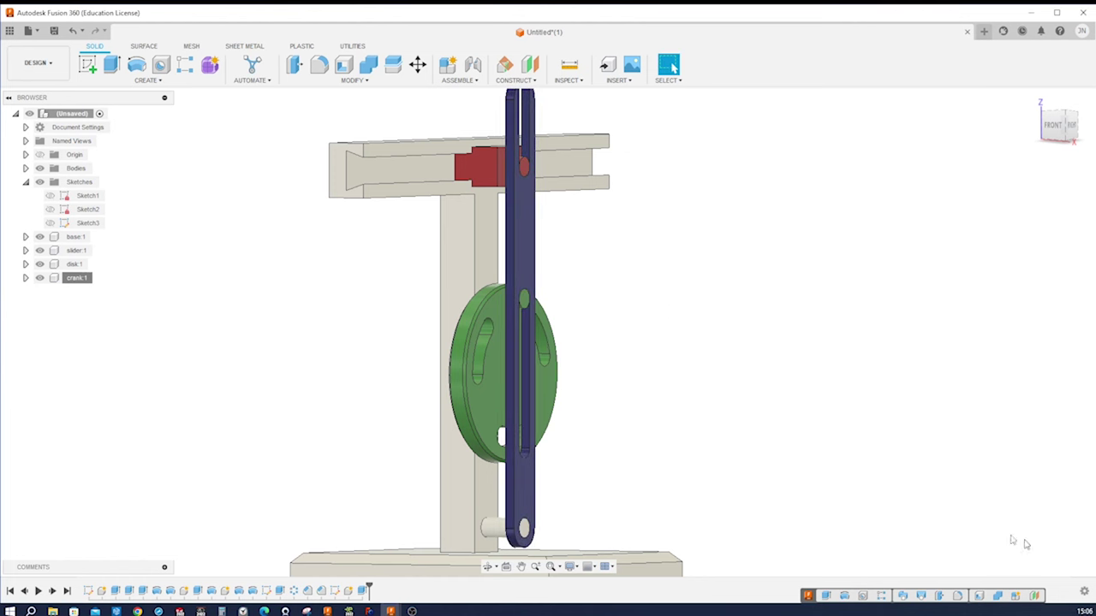
Move the crank, disk and slider components apart so they all sit clear of the base
key("F6")
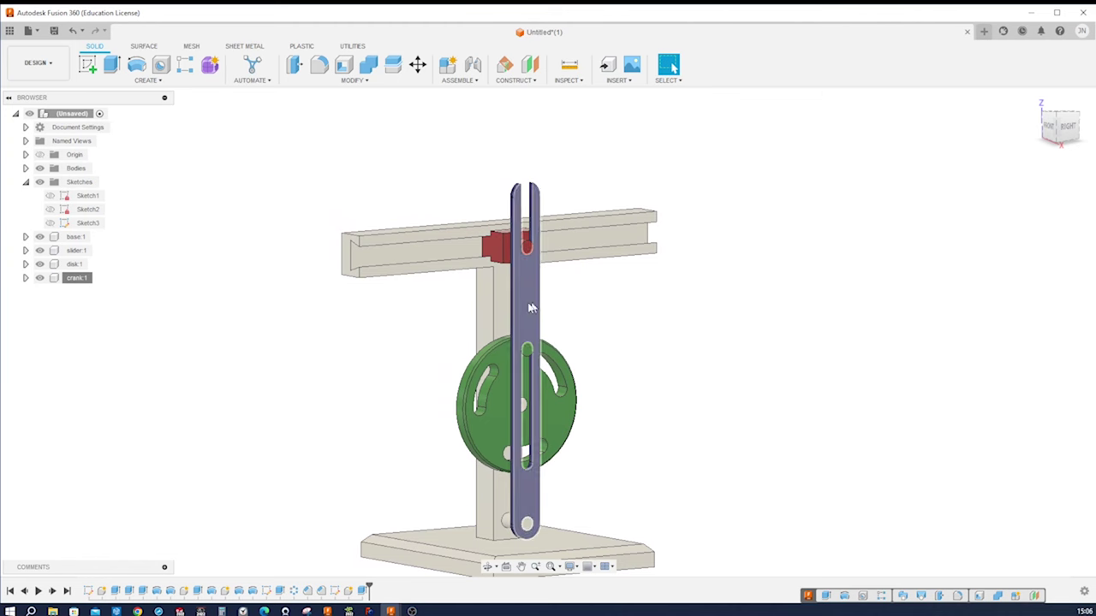
left_click_drag(529, 307, 817, 307)
left_click_drag(523, 379, 299, 370)
left_click_drag(512, 259, 715, 186)
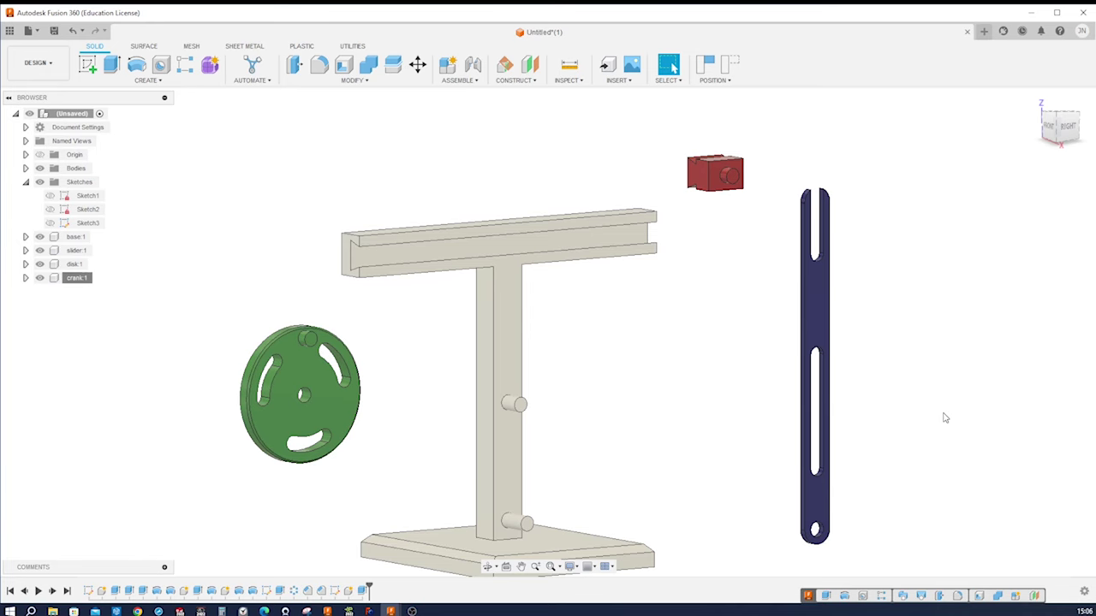
Ground the base component so it is fixed in place
key("F6")
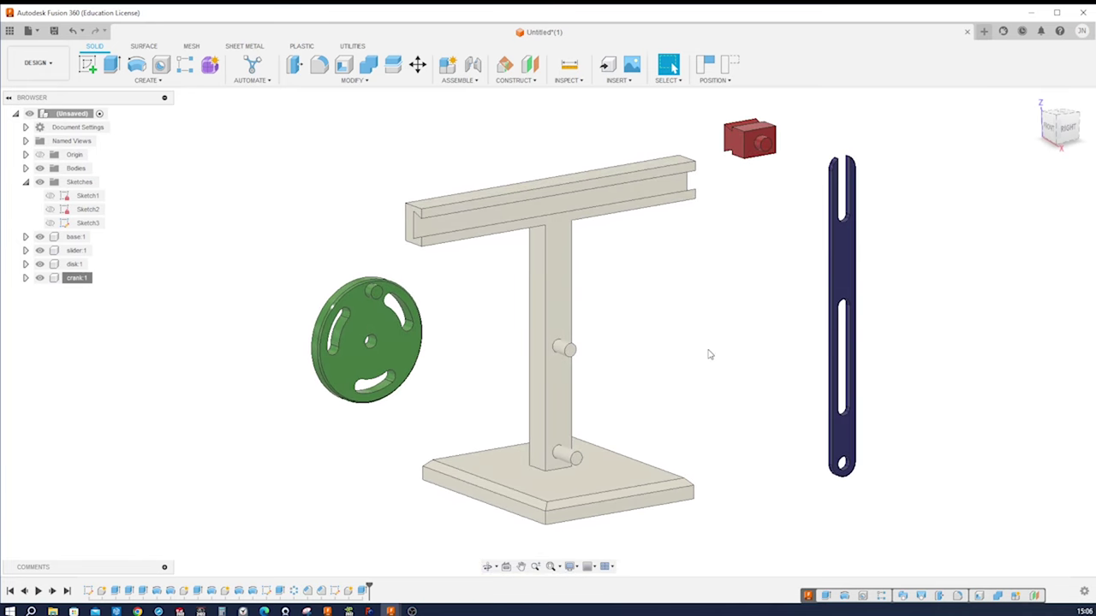
right_click(69, 237)
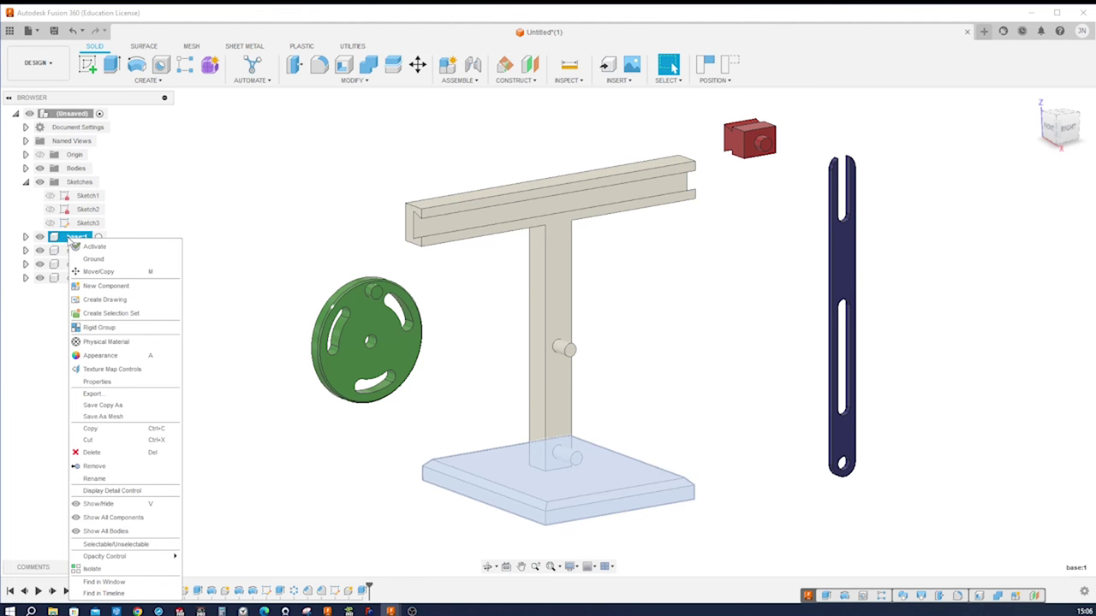
left_click(94, 259)
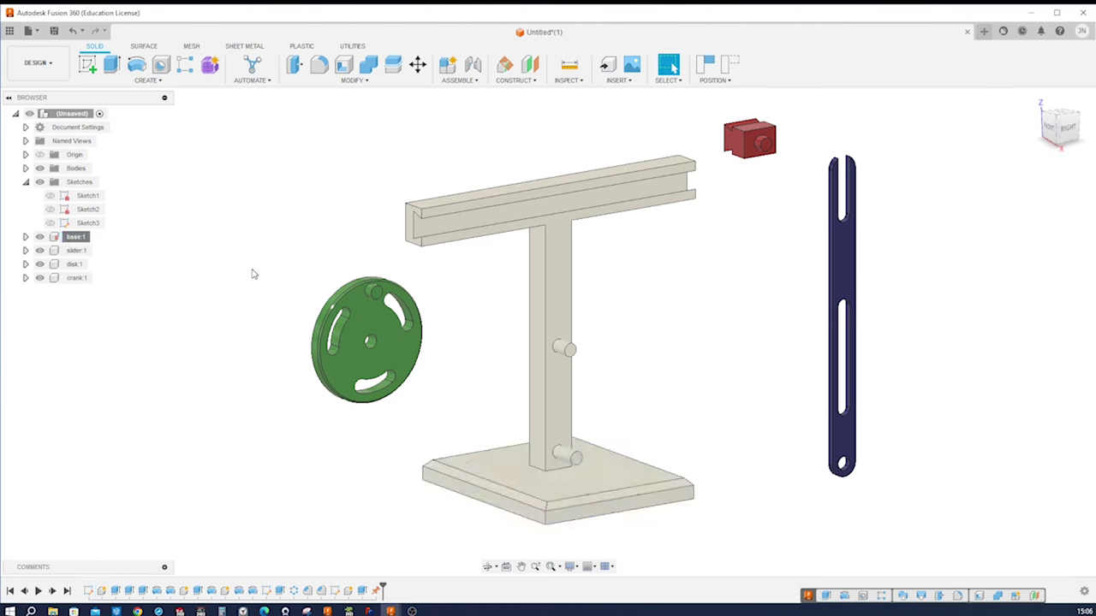
Create a revolute joint between the disk's centre hole and the end of the base's upper pin, with zero angle and offsets
key("j")
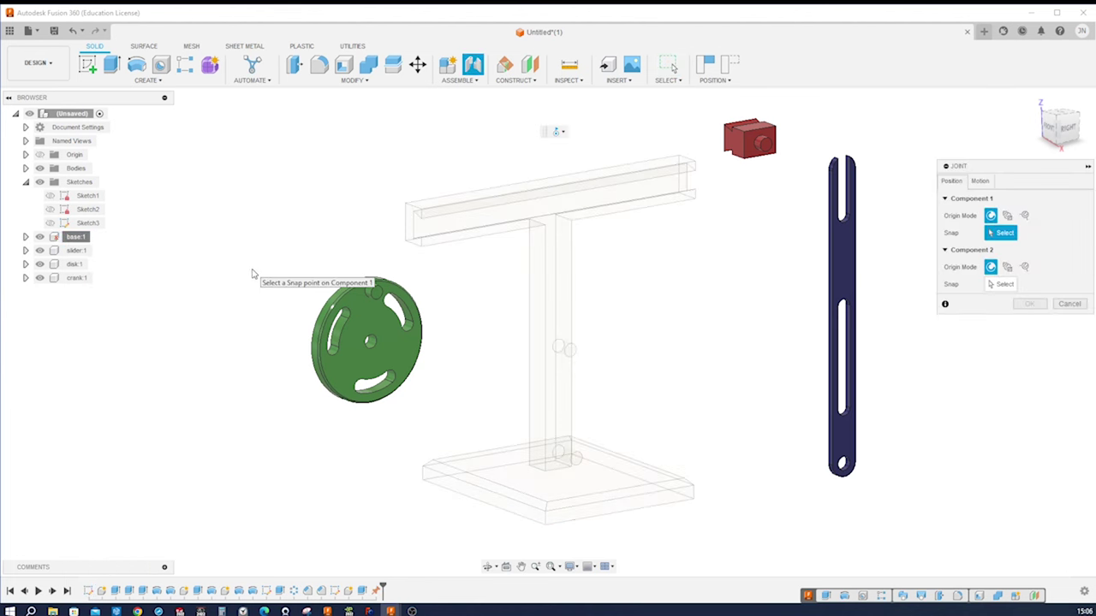
left_click(981, 181)
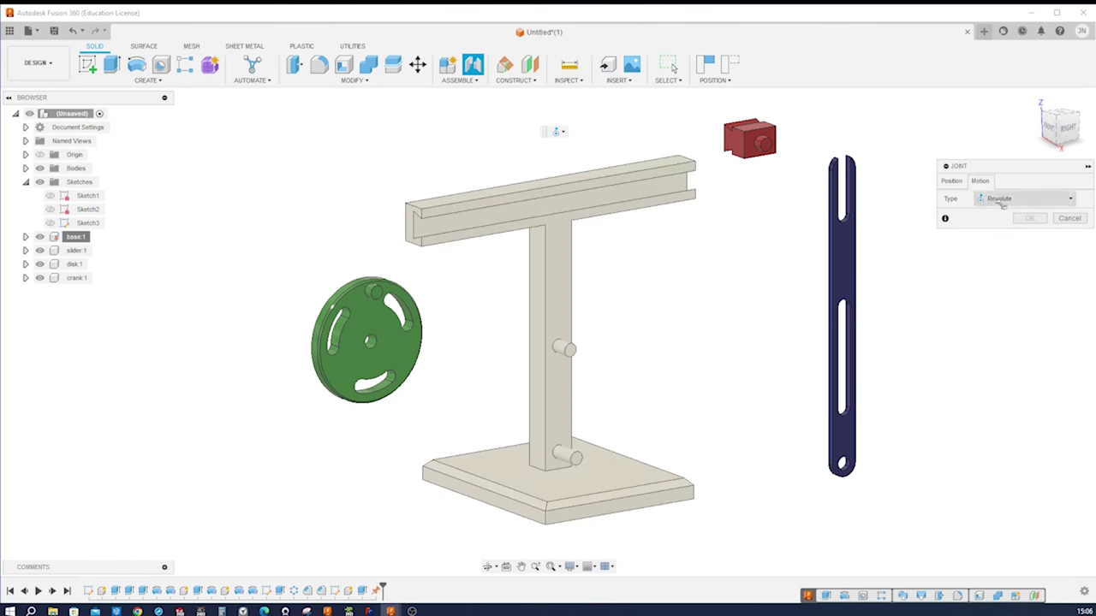
left_click(953, 181)
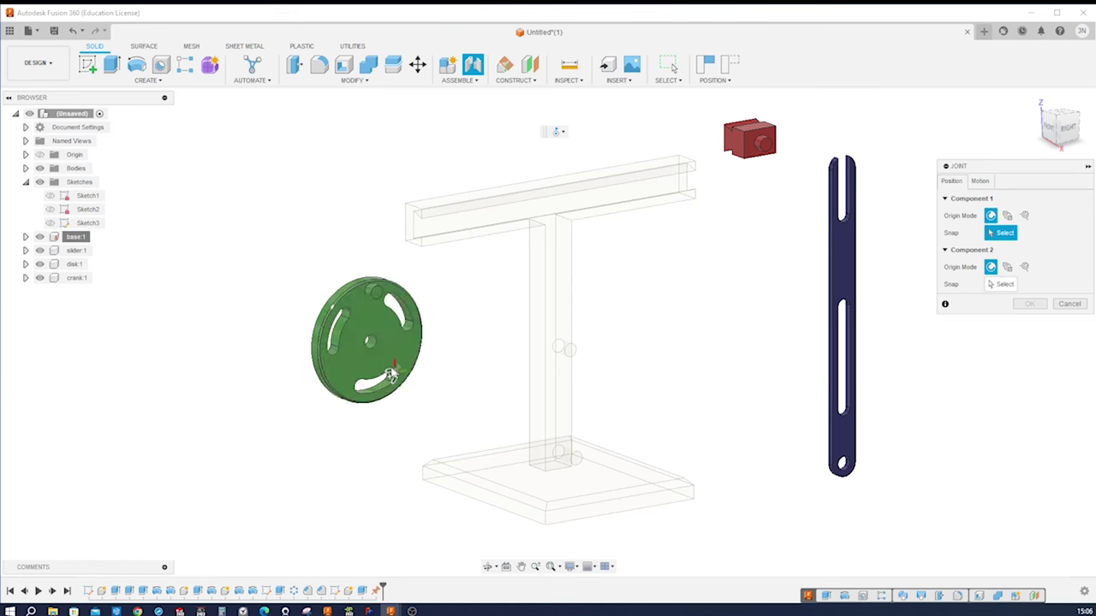
scroll(359, 343, "up", 5)
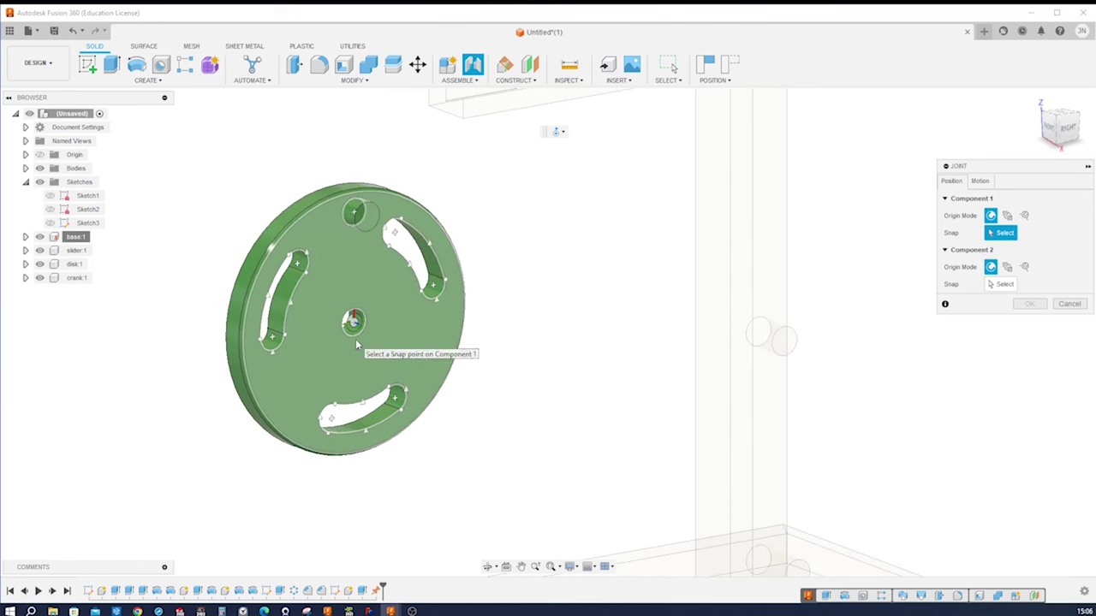
left_click(355, 339)
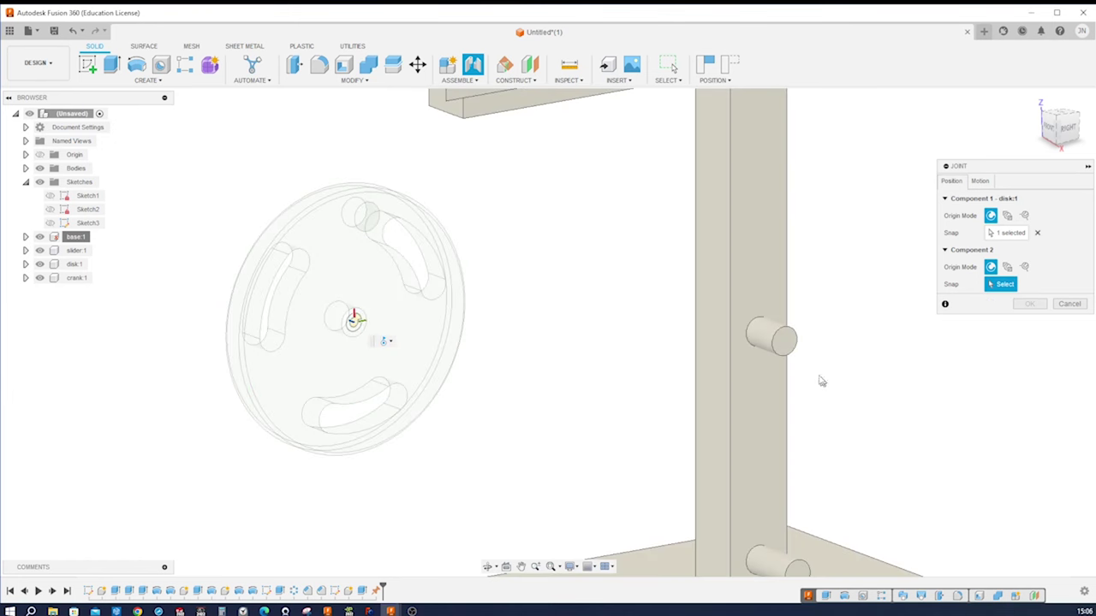
left_click(796, 350)
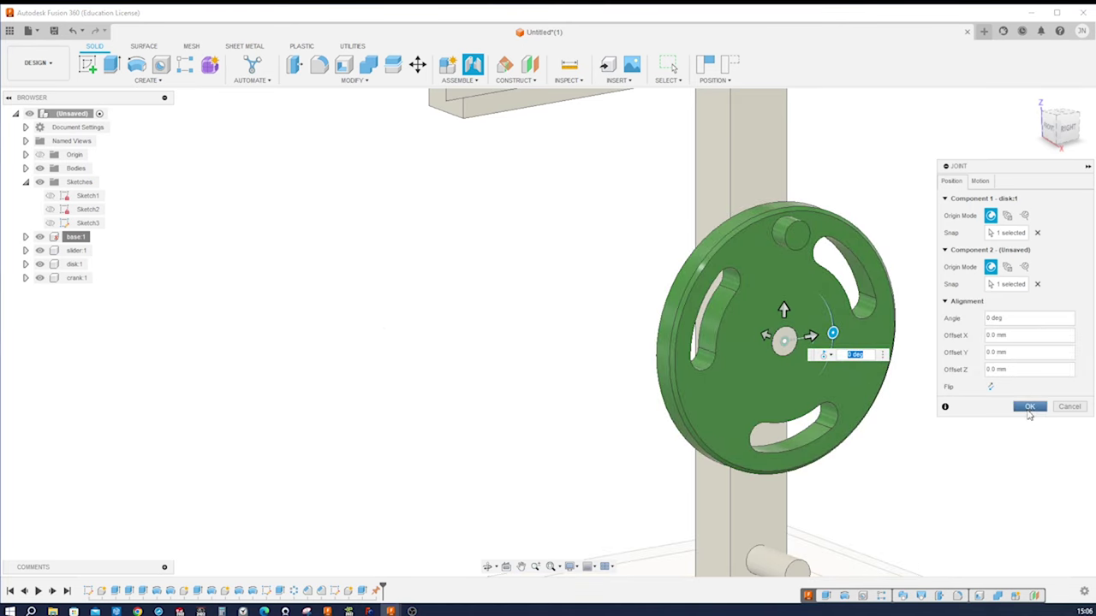
left_click(1030, 407)
Create a revolute joint between the crank's bottom hole and the end of the base's lower pin, with zero angle and offsets
scroll(974, 454, "down", 5)
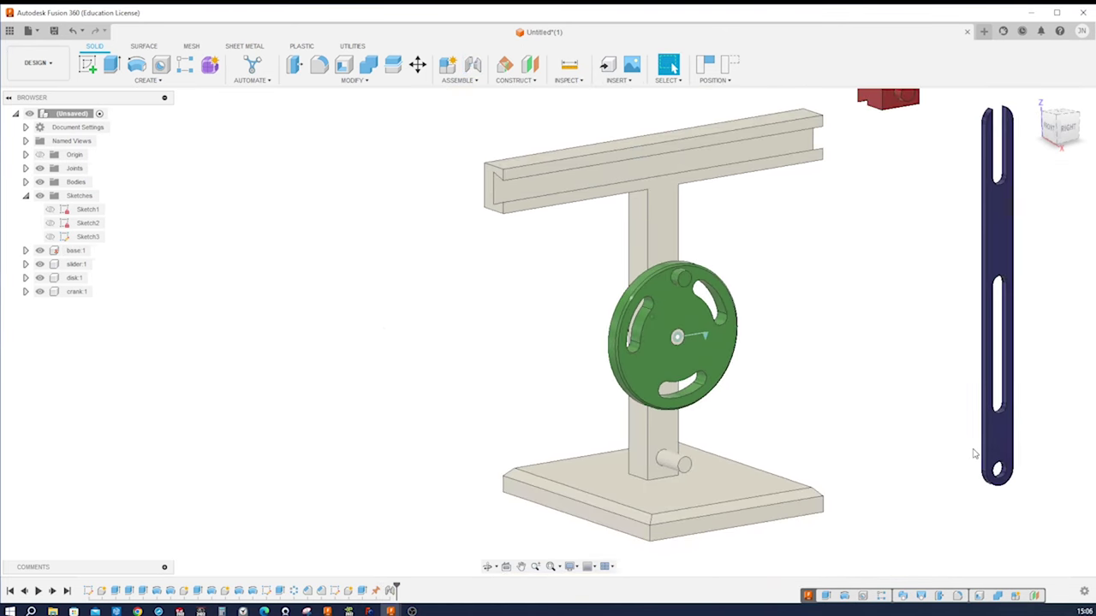
key("j")
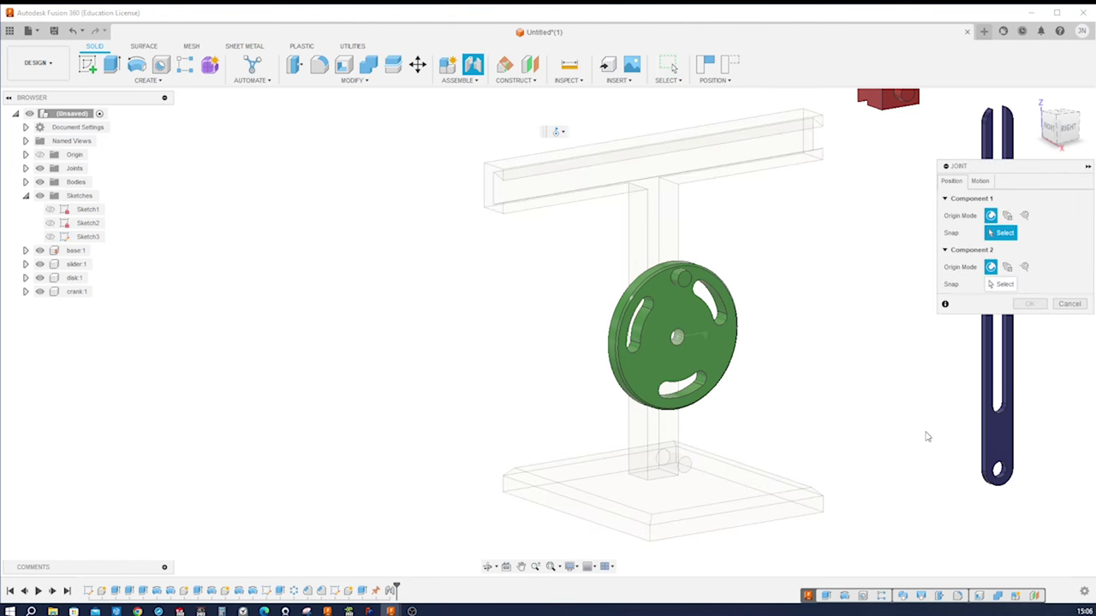
left_click(1000, 469)
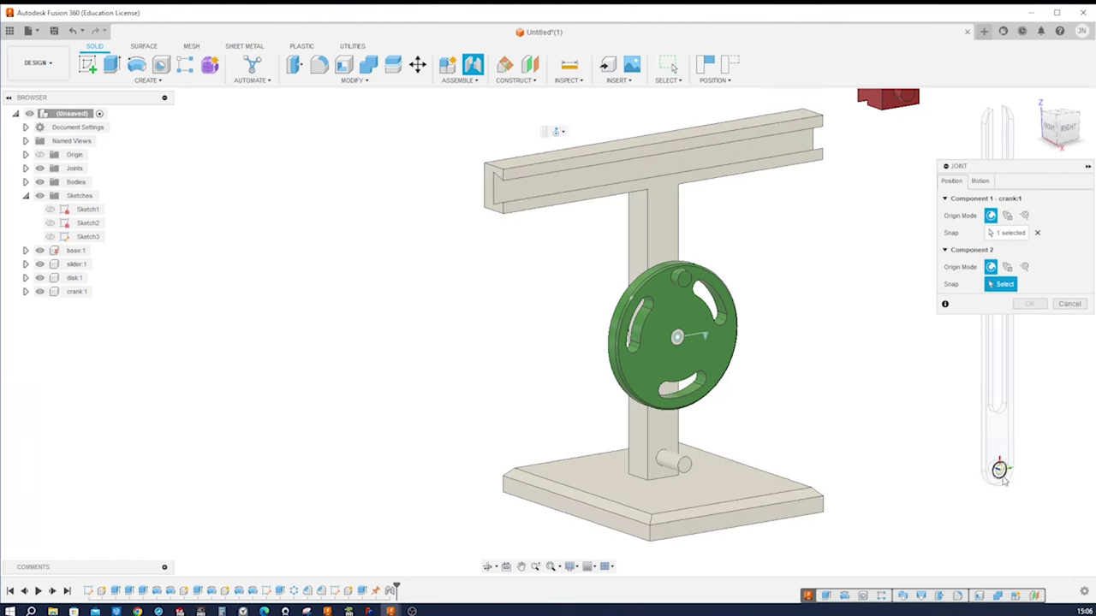
scroll(707, 472, "up", 3)
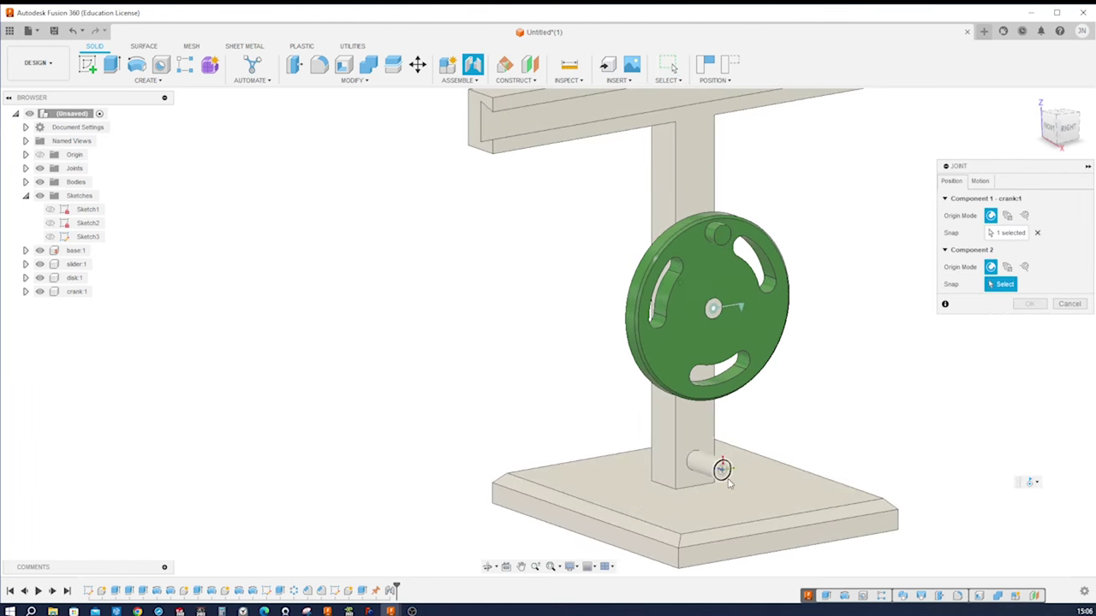
left_click(716, 465)
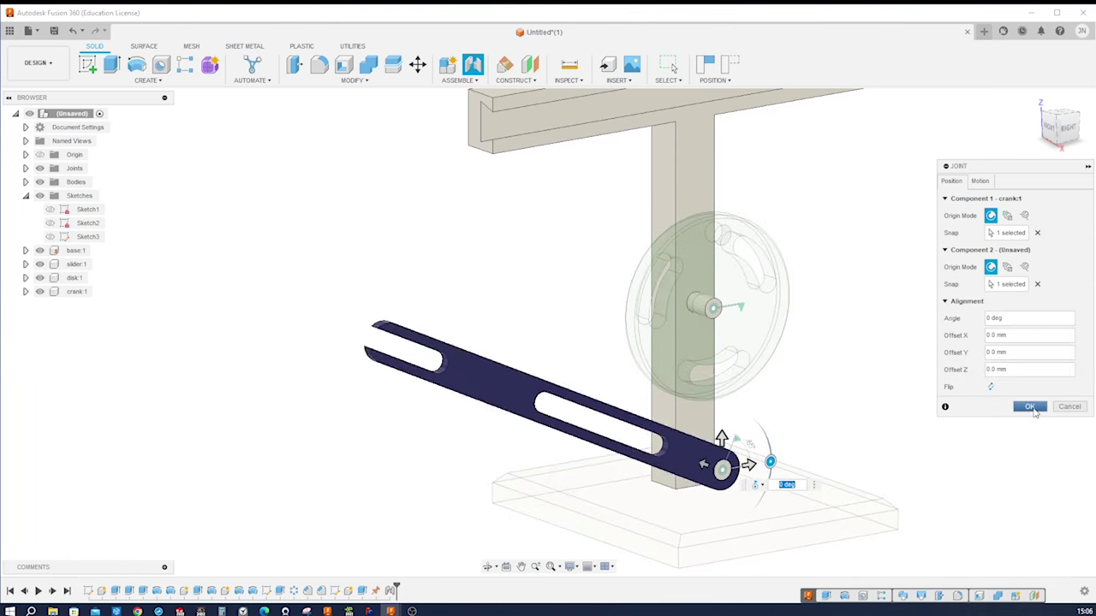
left_click(1030, 407)
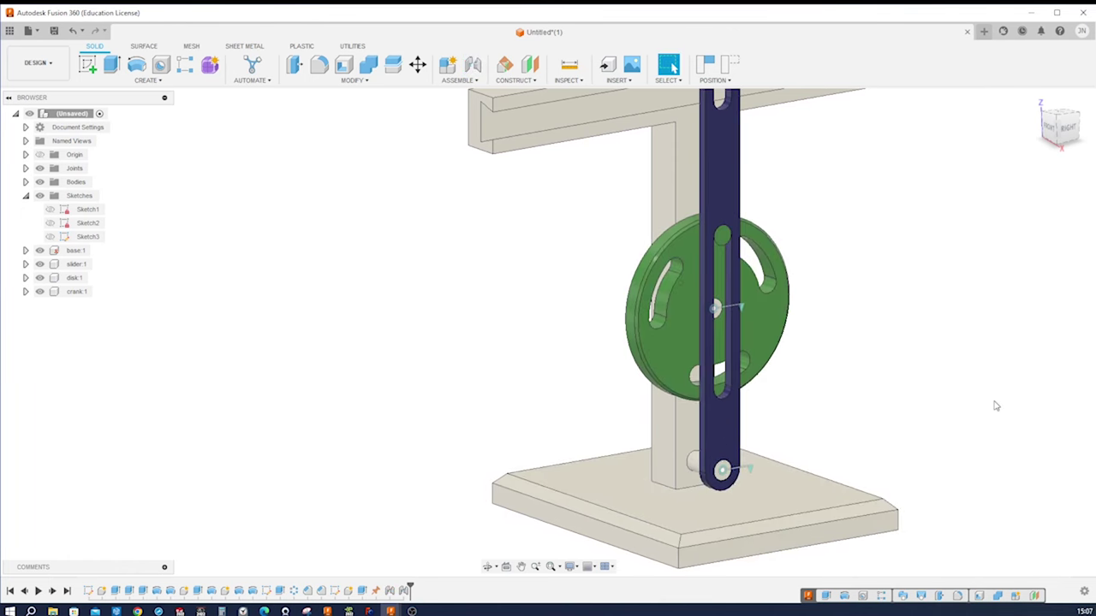
Create a slider joint between the slider's lower back dovetail edge and the lower inner edge of the base's rail groove, with zero angle and offsets
key("F6")
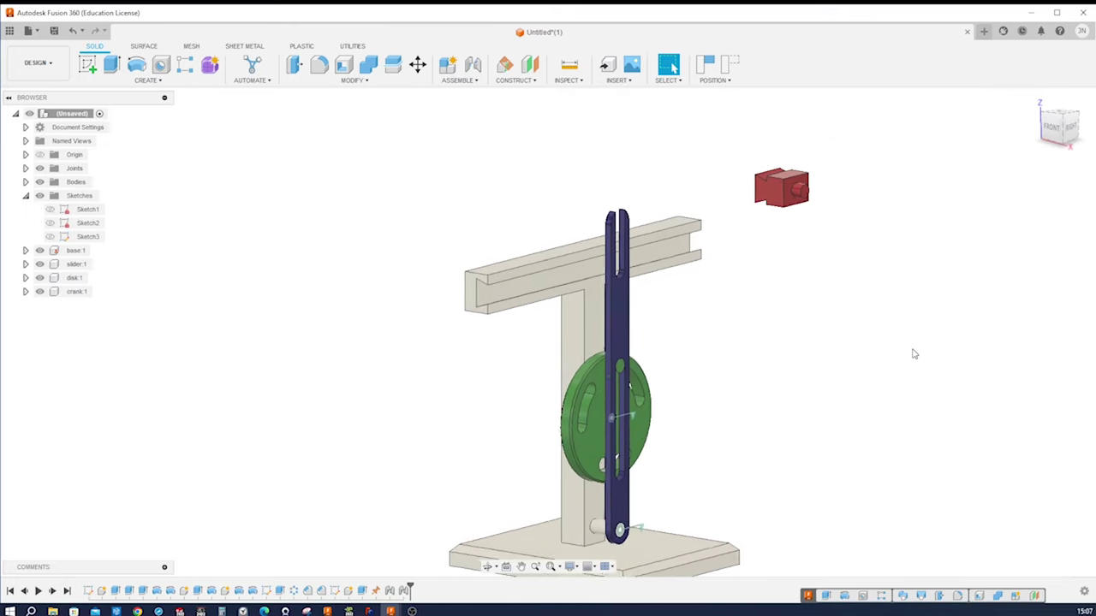
middle_click_drag(914, 353, 857, 330, "shift")
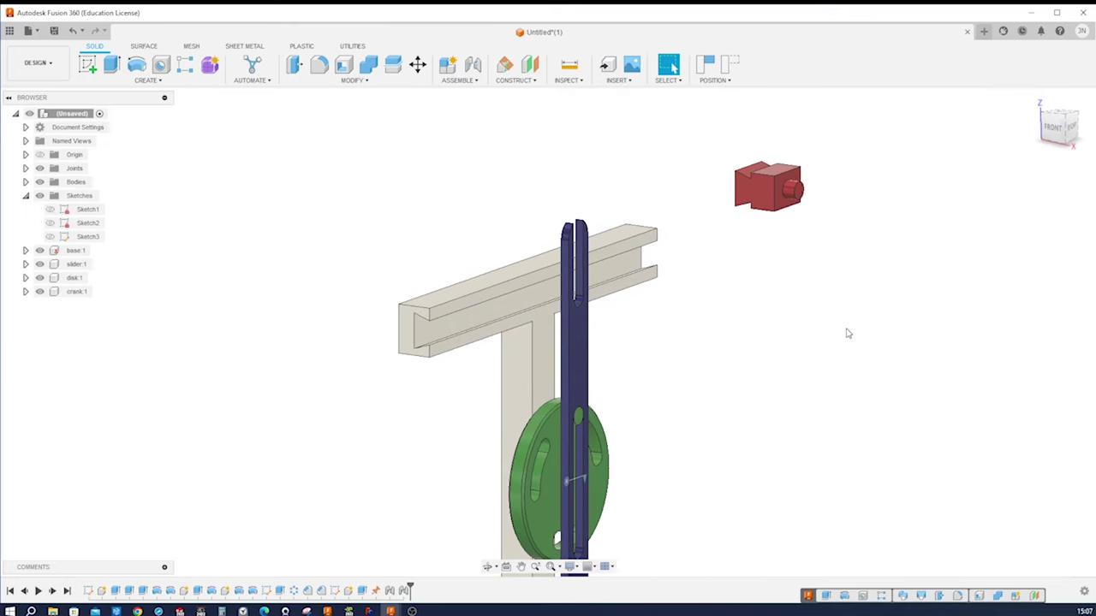
key("j")
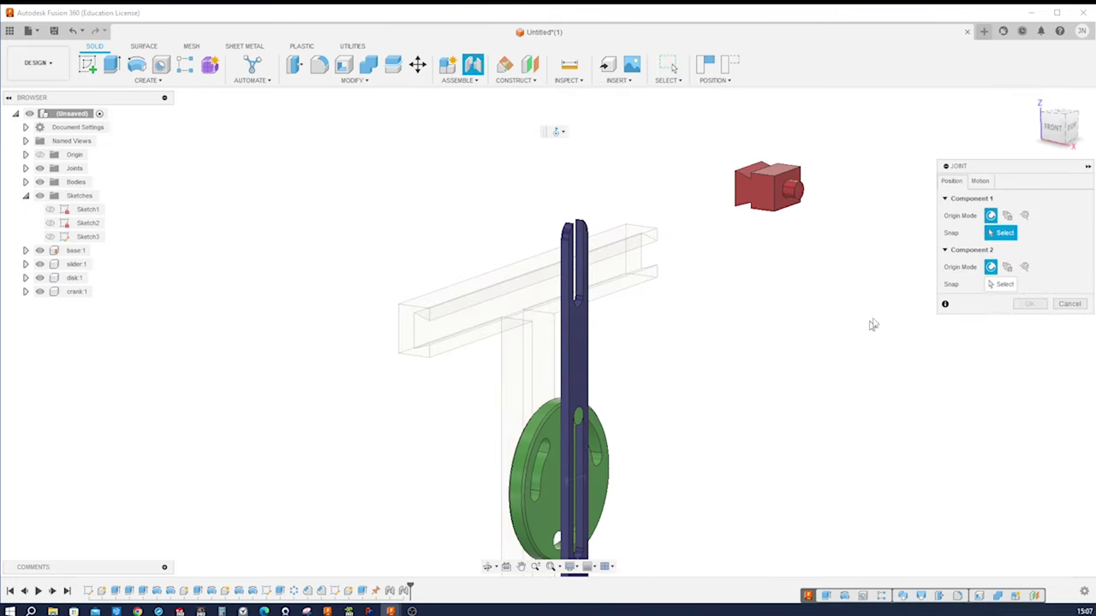
left_click(981, 182)
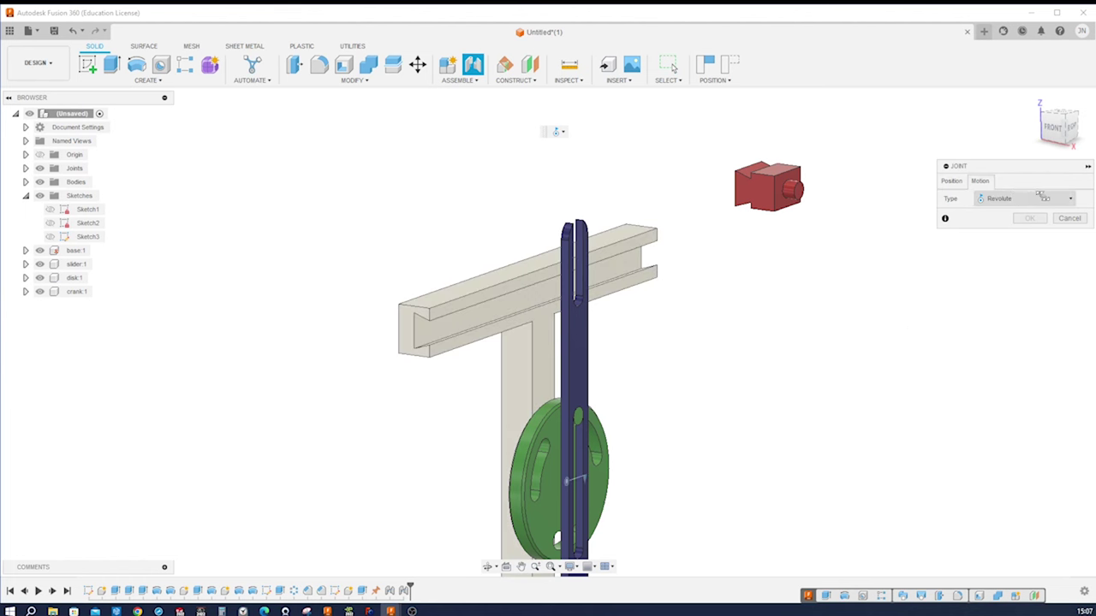
left_click(1069, 199)
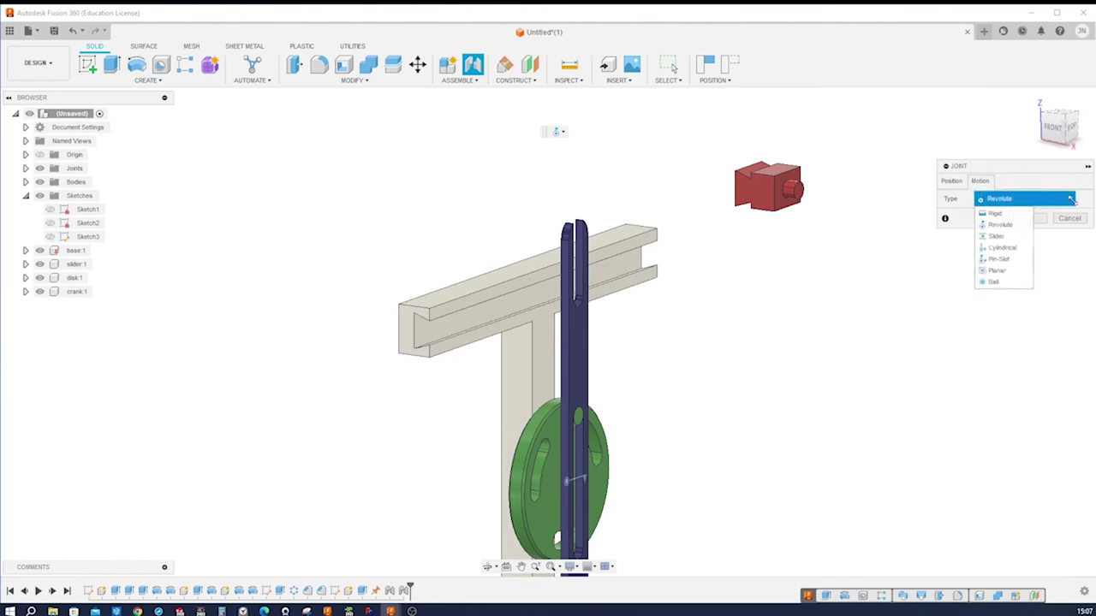
left_click(1013, 239)
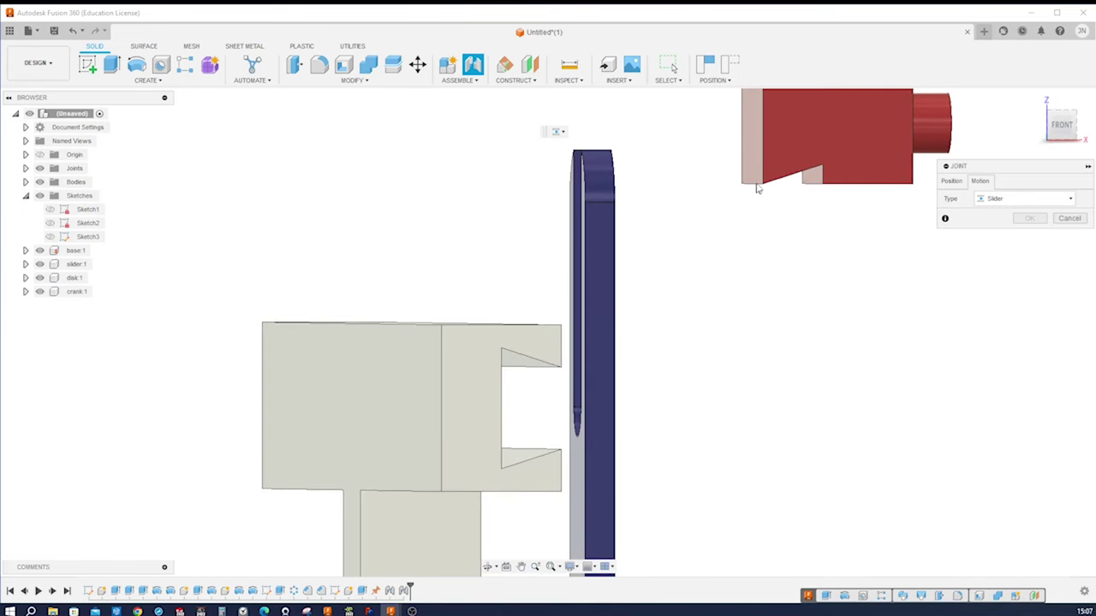
left_click(950, 181)
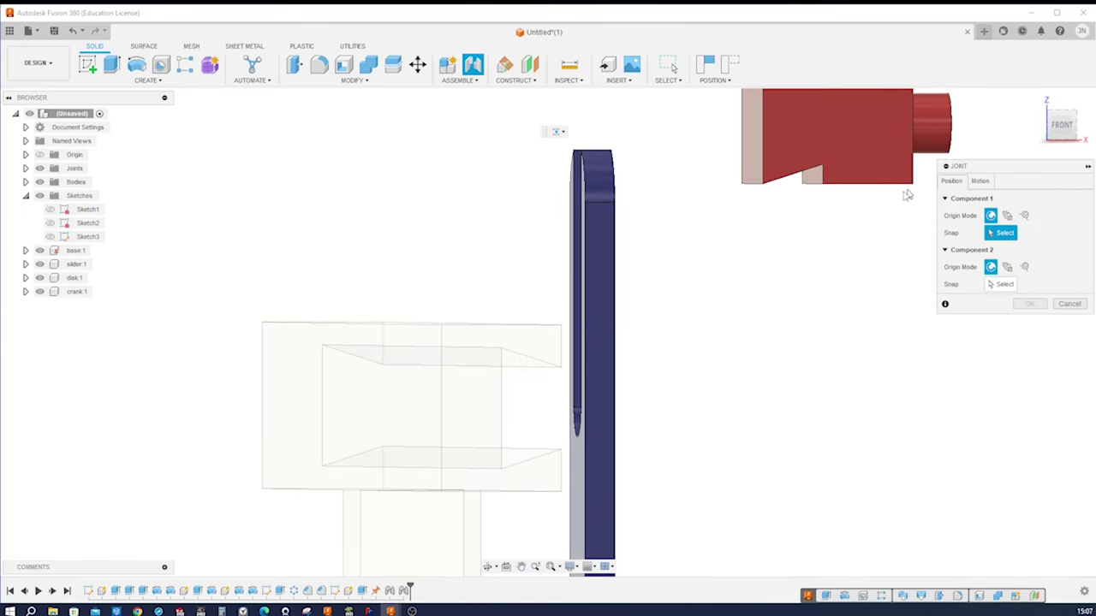
left_click(751, 186)
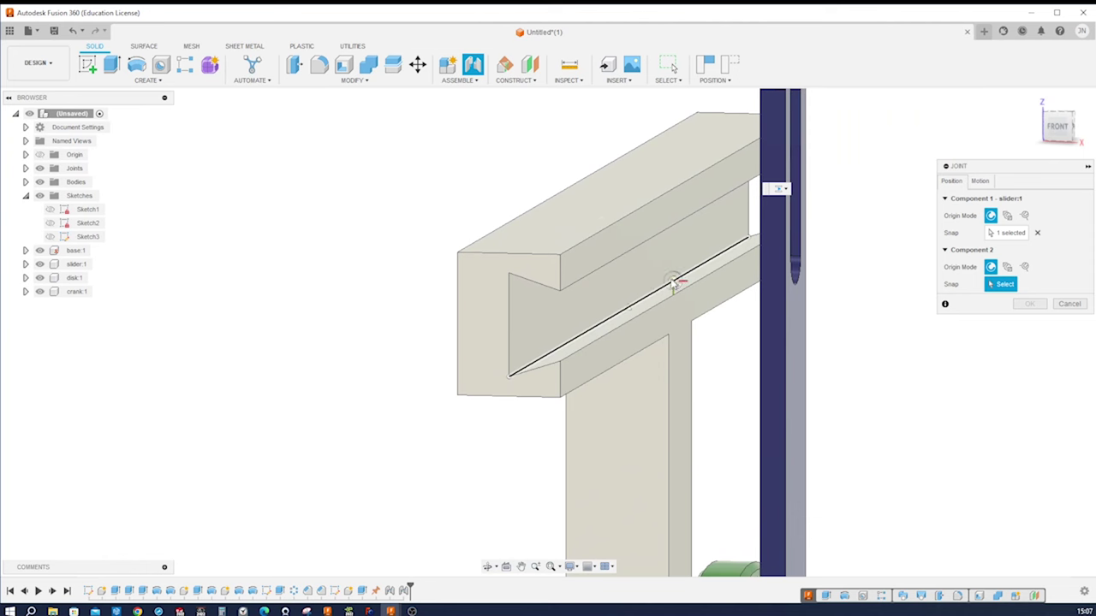
left_click(631, 313)
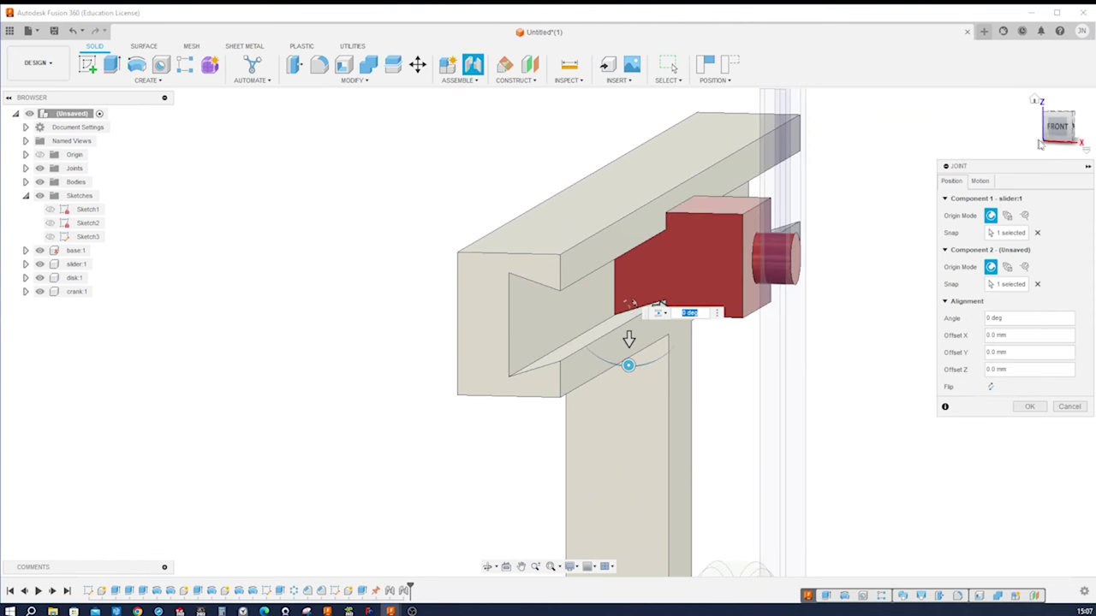
left_click(1026, 407)
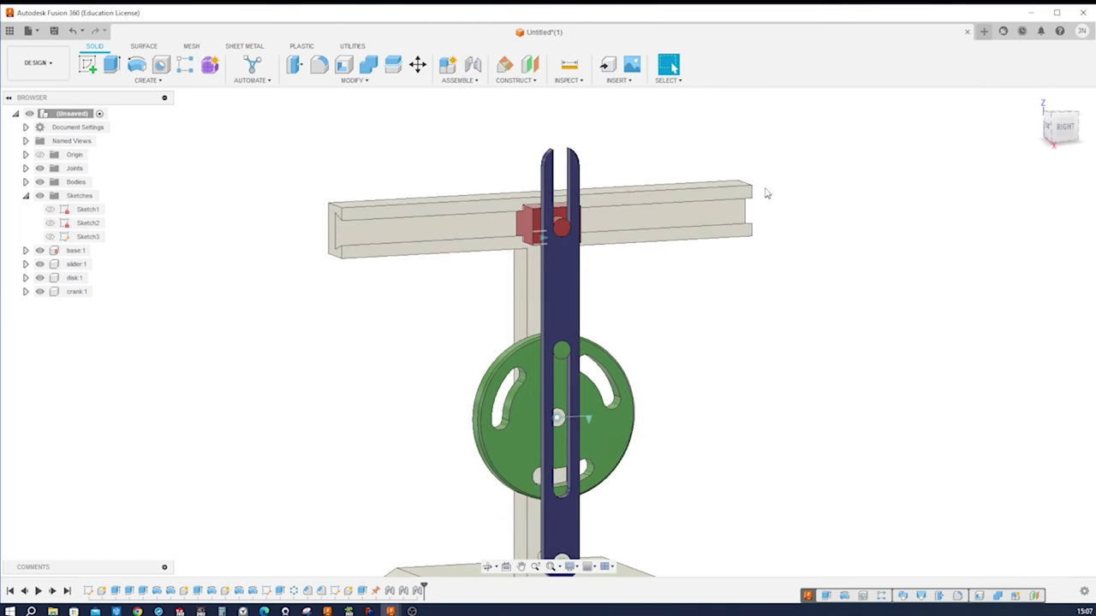
Add a tangent relationship between the slider's round pin and the inner side face of the crank's upper open slot
left_click(458, 80)
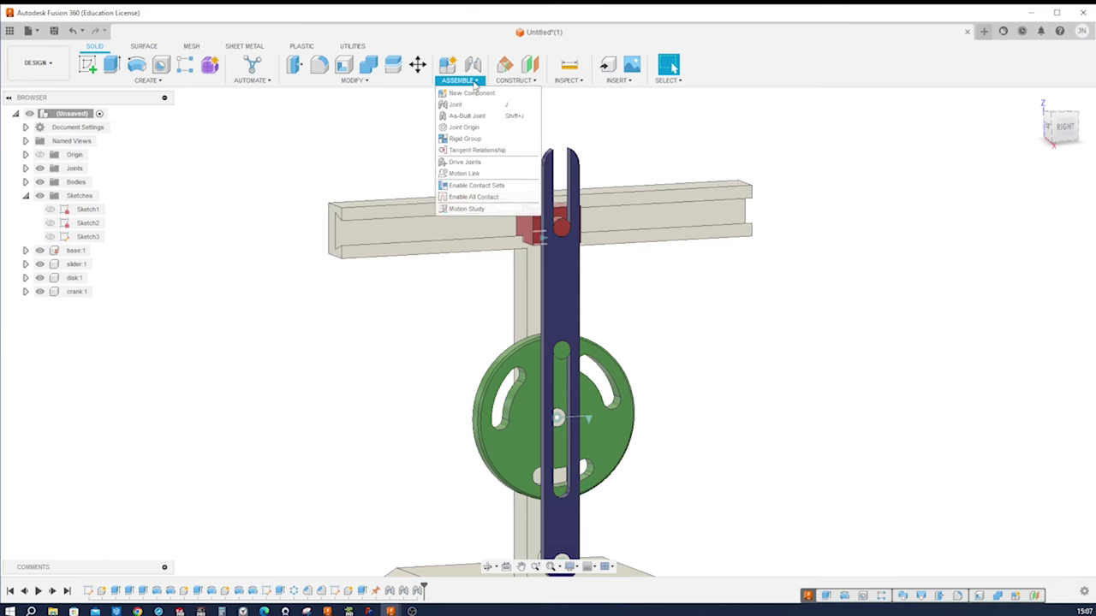
left_click(479, 151)
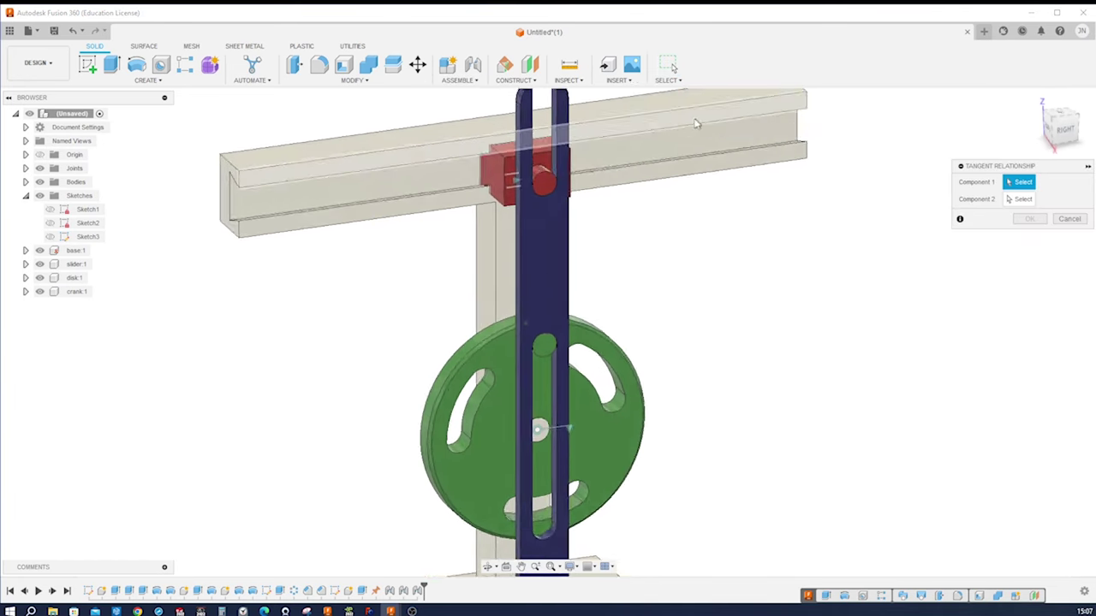
left_click(537, 298)
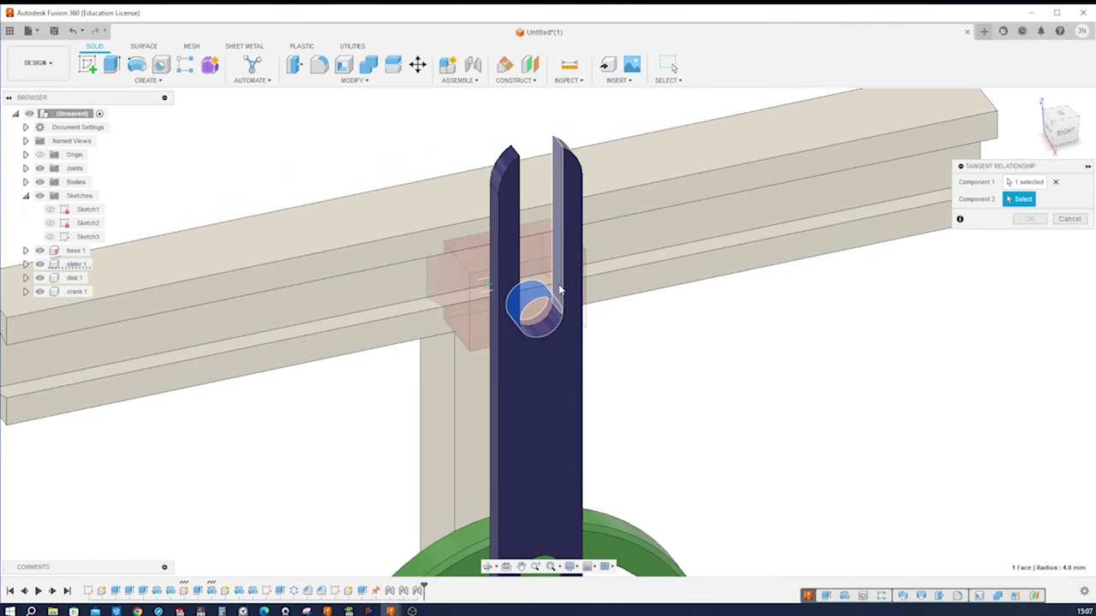
left_click(560, 291)
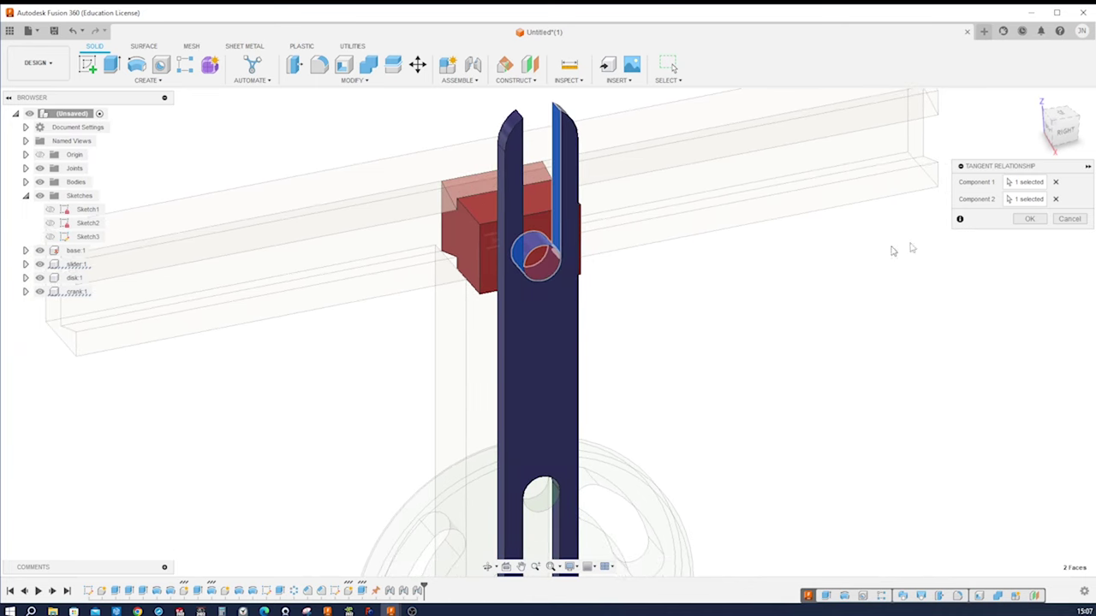
left_click(1028, 219)
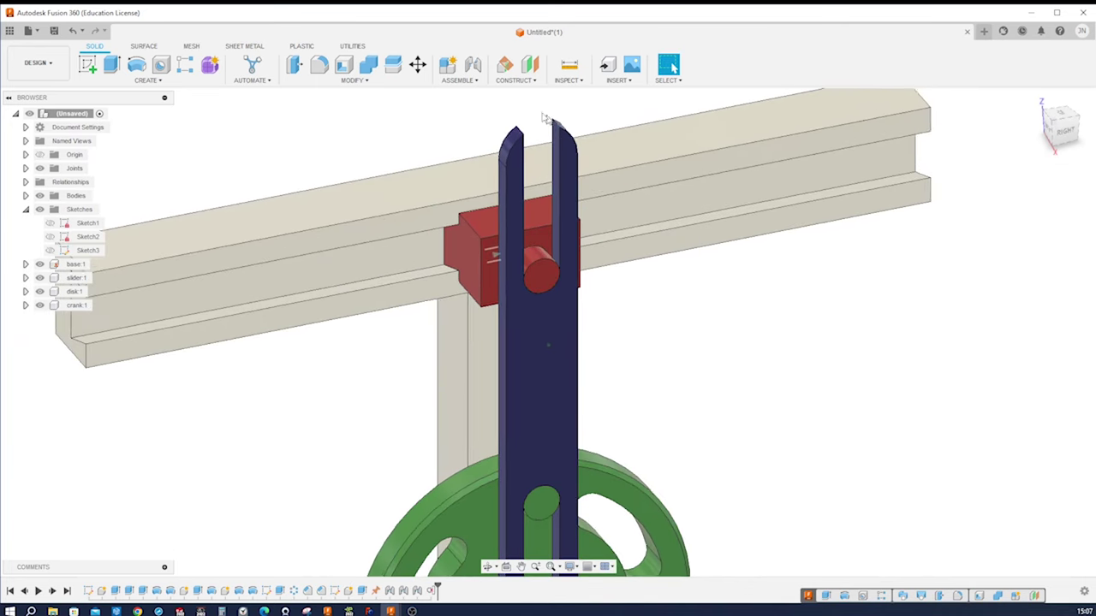
Add a tangent relationship between the disk's round pin and the inner side face of the crank's lower closed slot
left_click(478, 81)
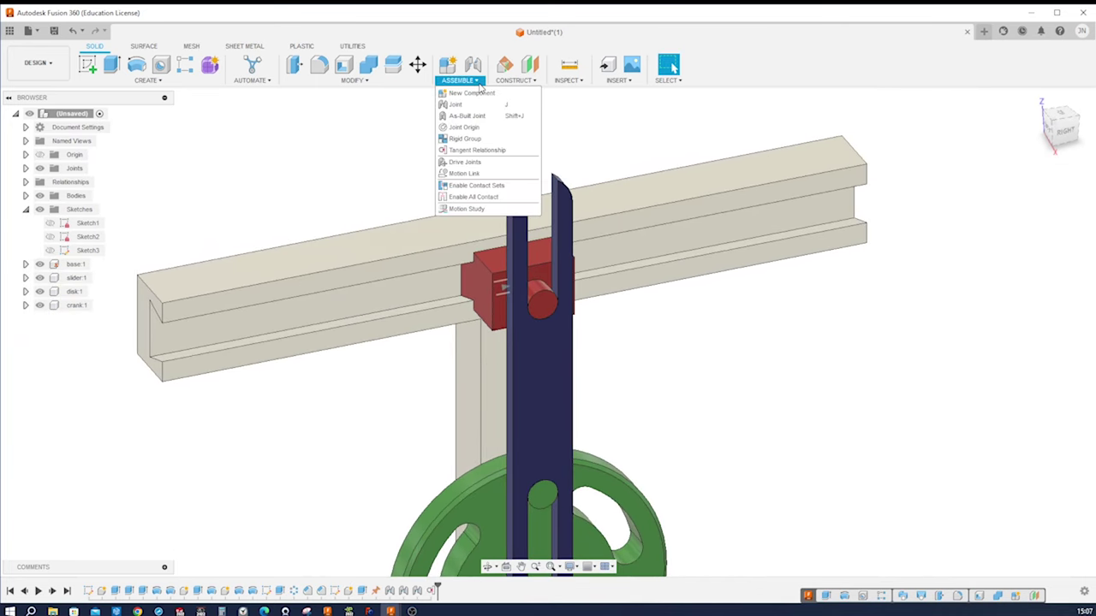
left_click(475, 151)
middle_click_drag(657, 501, 563, 220)
left_click(537, 209)
left_click(563, 220)
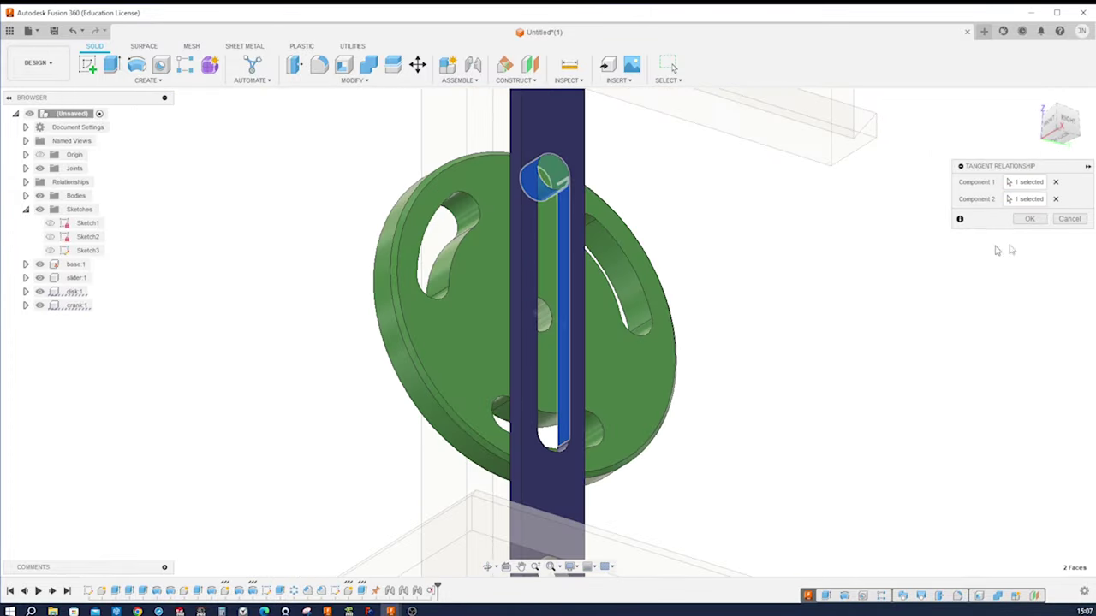
left_click(1029, 219)
Animate the joint relationships of the disk's revolute joint, Revolute 1, to watch the whole mechanism move
scroll(940, 258, "down", 5)
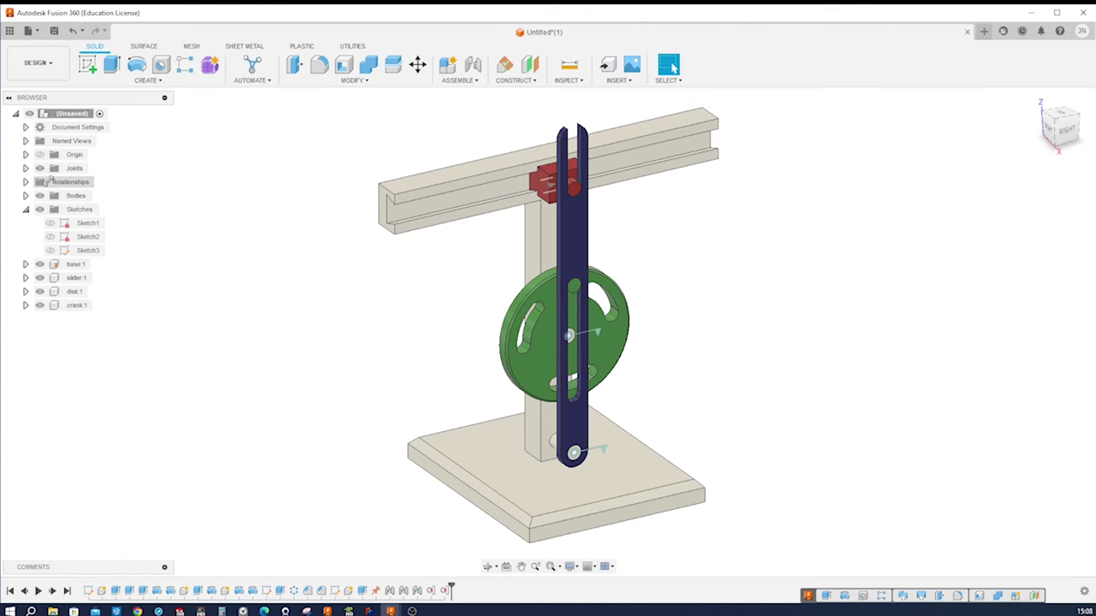
left_click(25, 168)
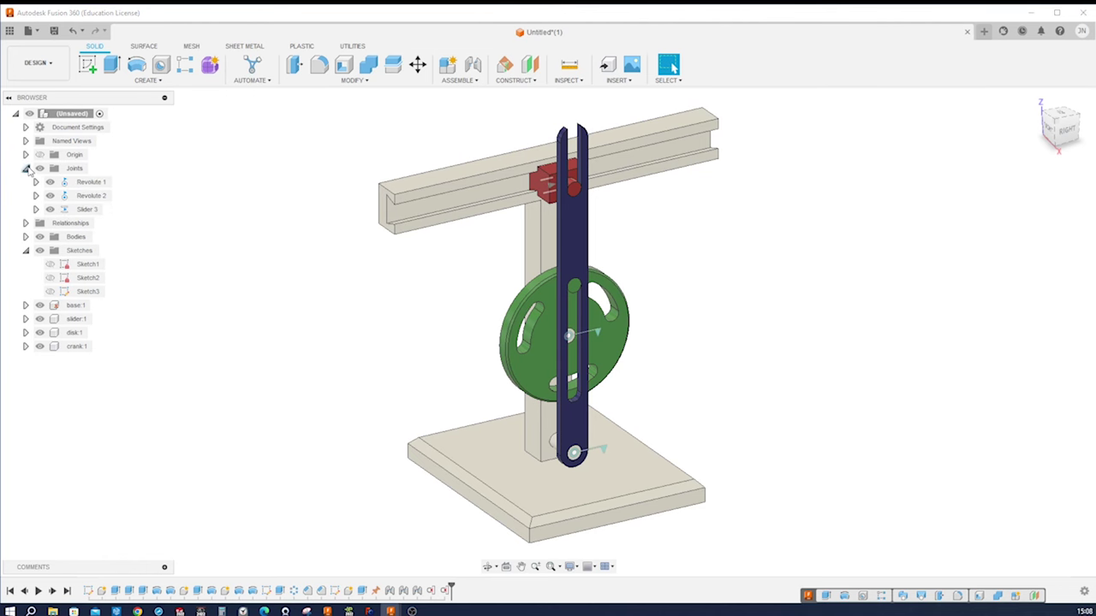
right_click(94, 183)
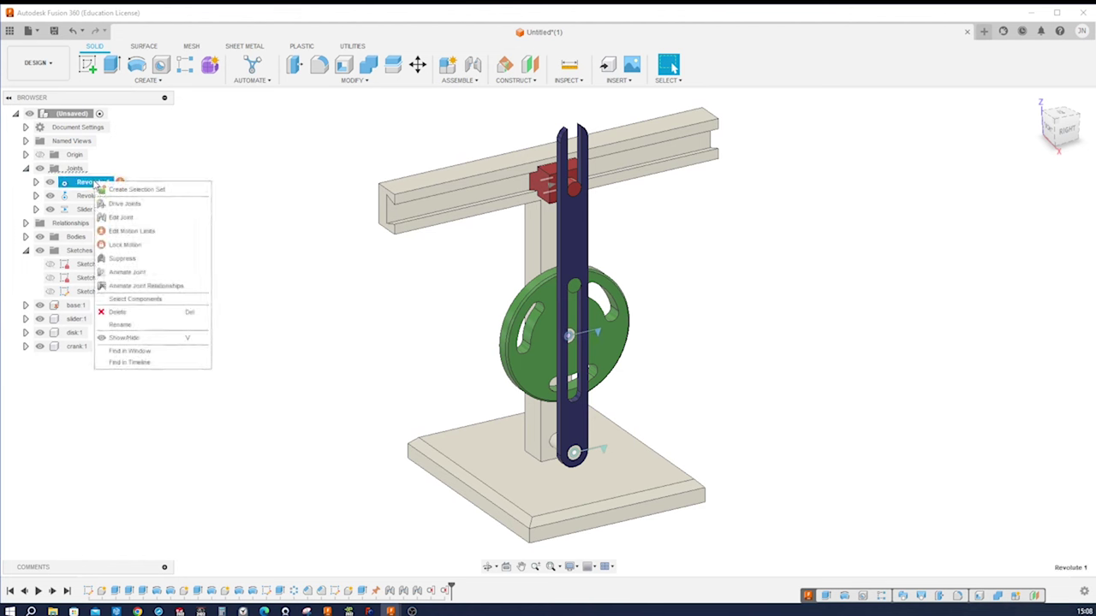
left_click(126, 286)
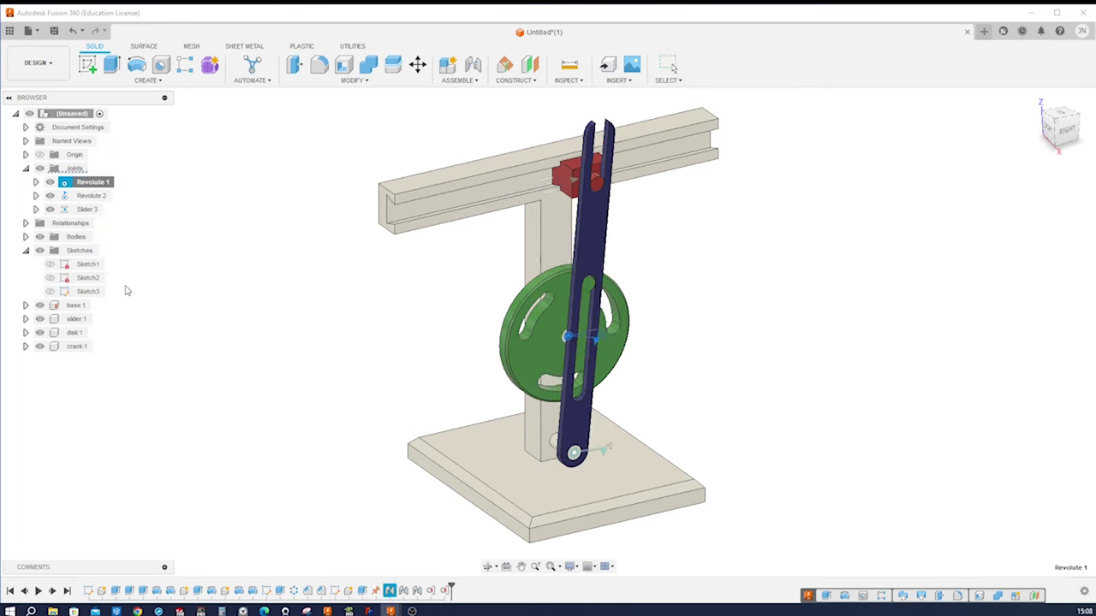